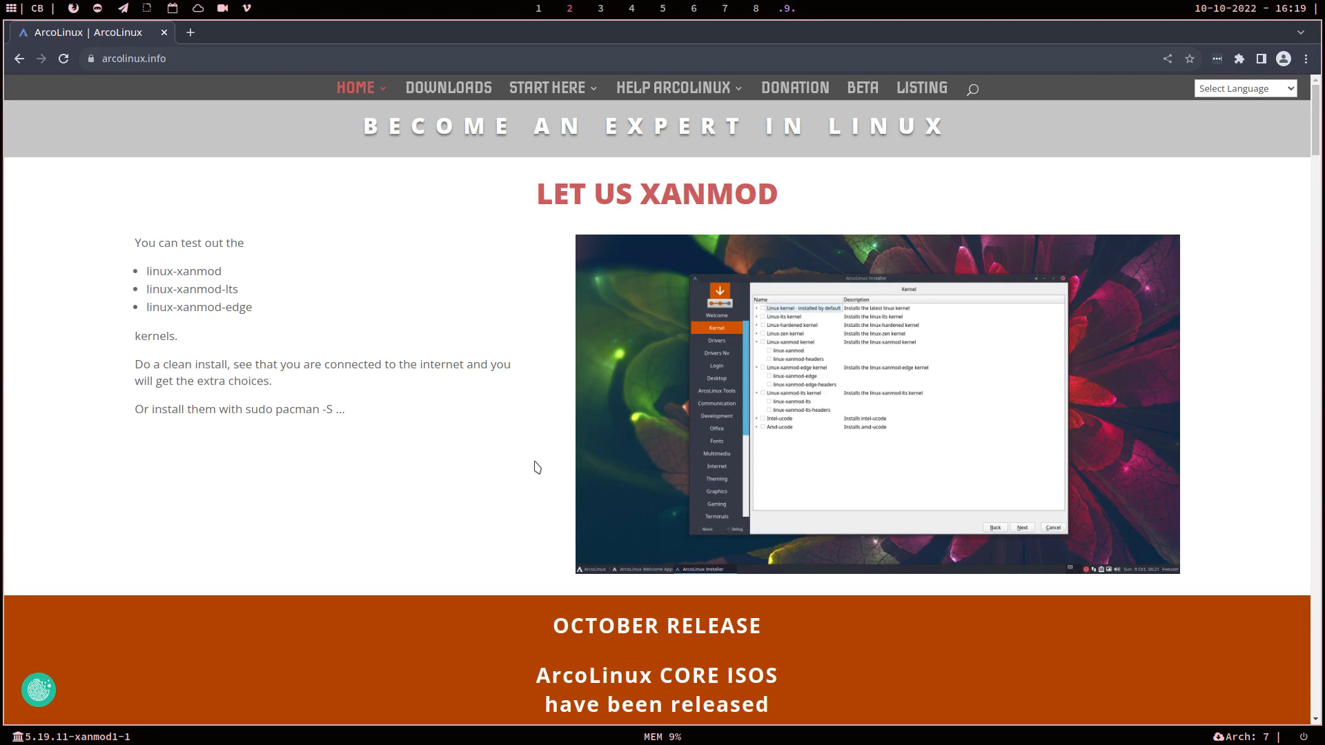
Step: Look through the ArcoLinux home page down to the supported distros list and highlight the Xerolinux entry
scroll(535, 463, "down", 10)
scroll(531, 435, "down", 10)
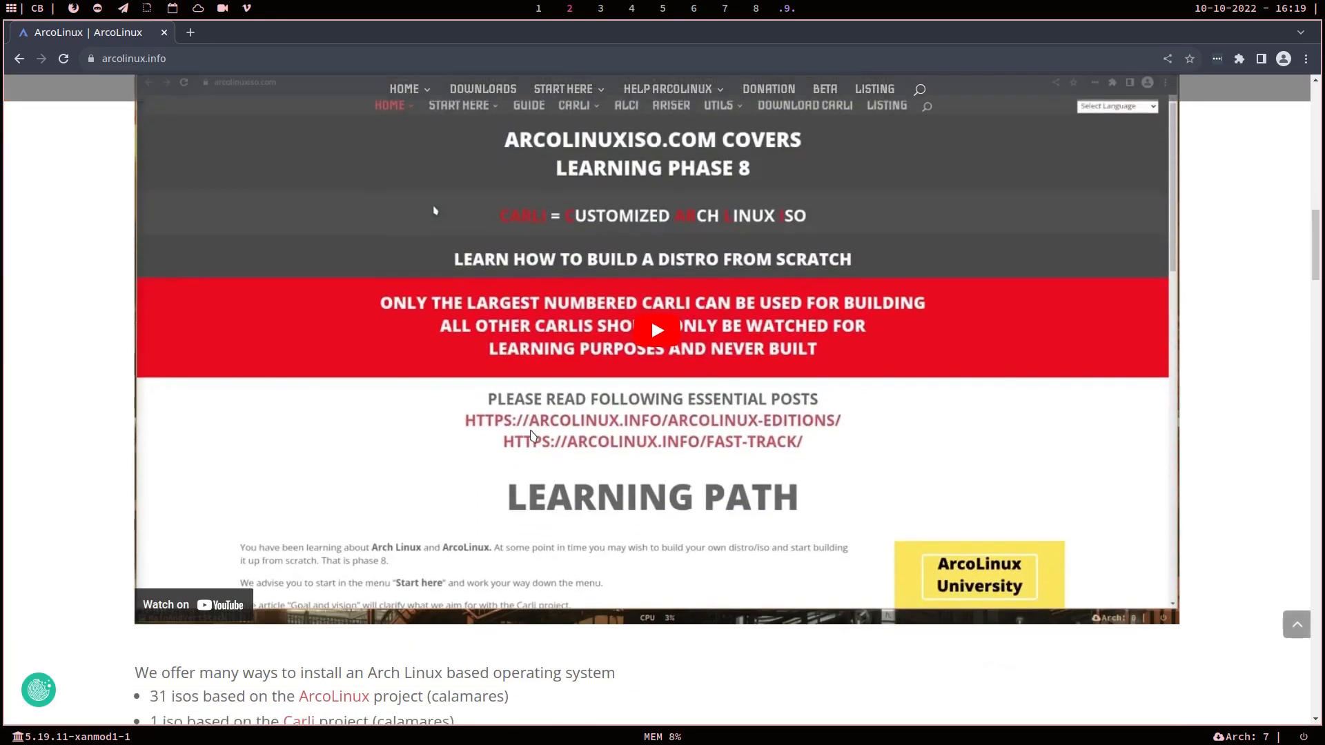
scroll(532, 433, "down", 1)
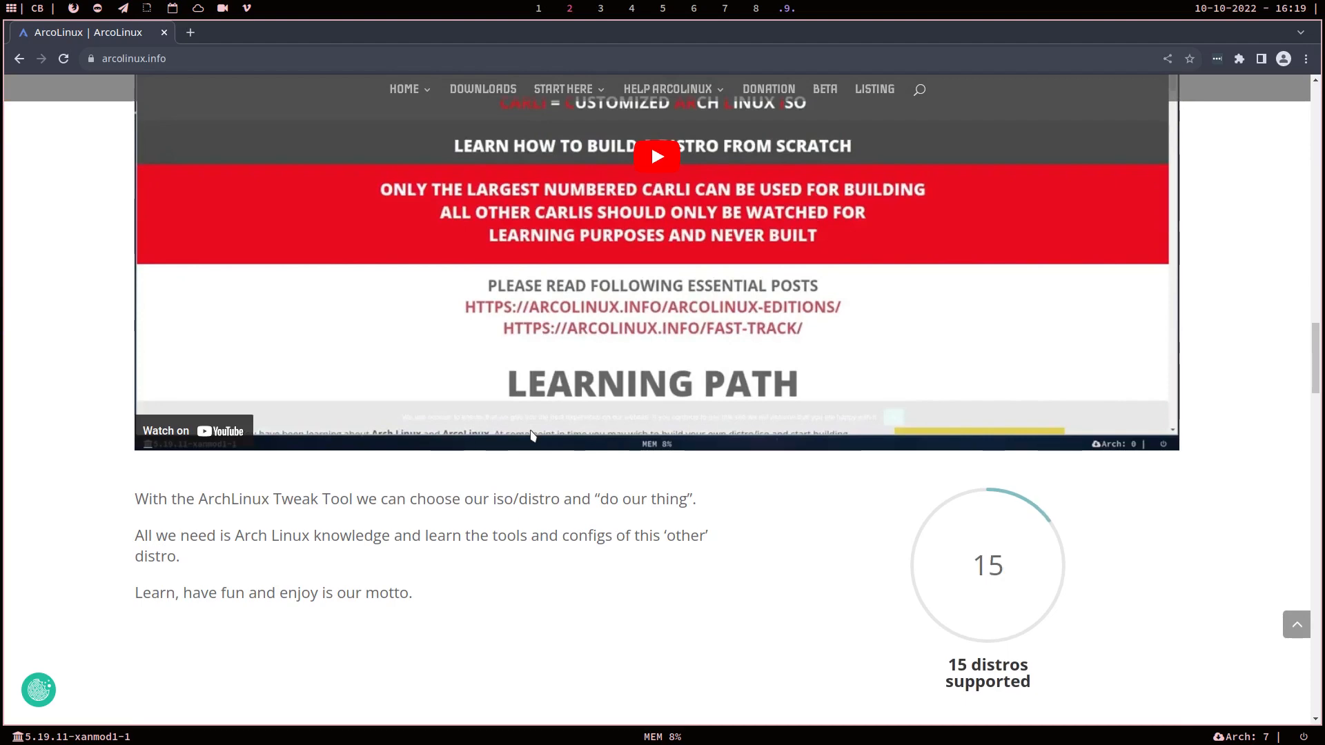
scroll(533, 434, "down", 10)
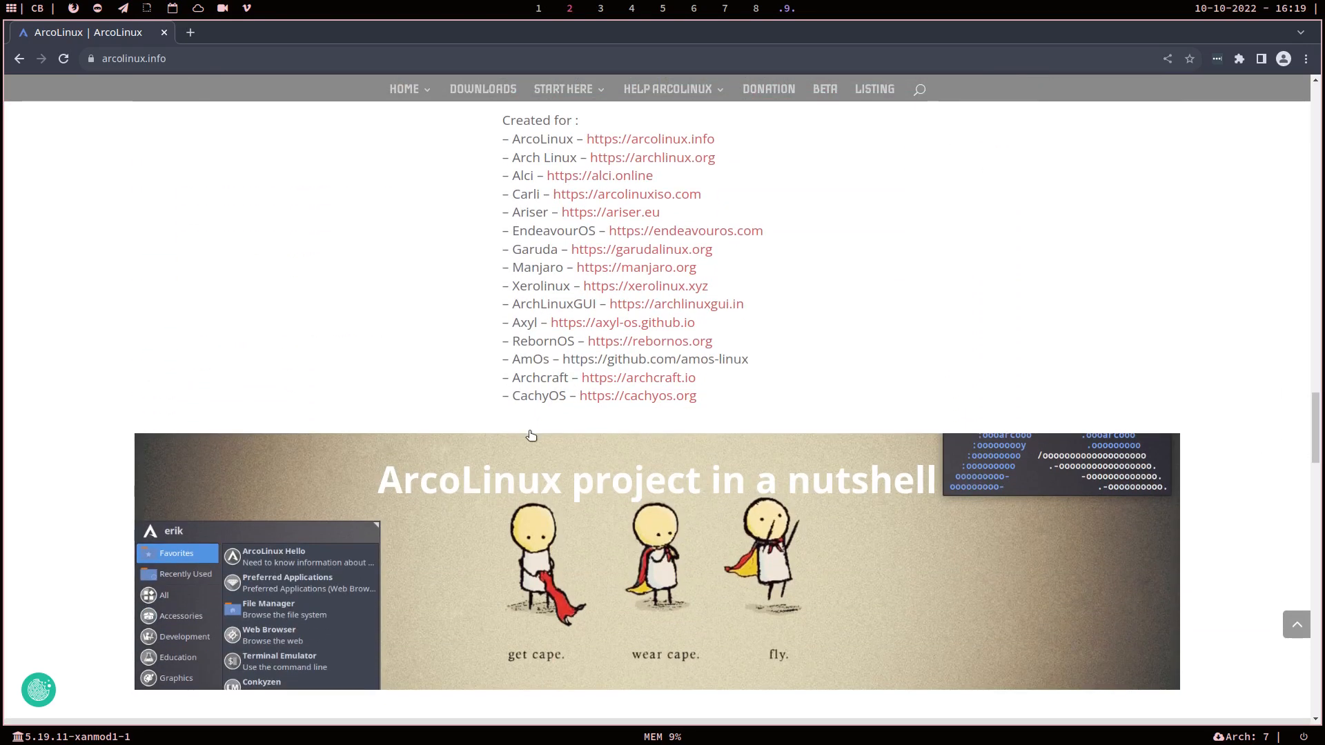
scroll(531, 435, "up", 3)
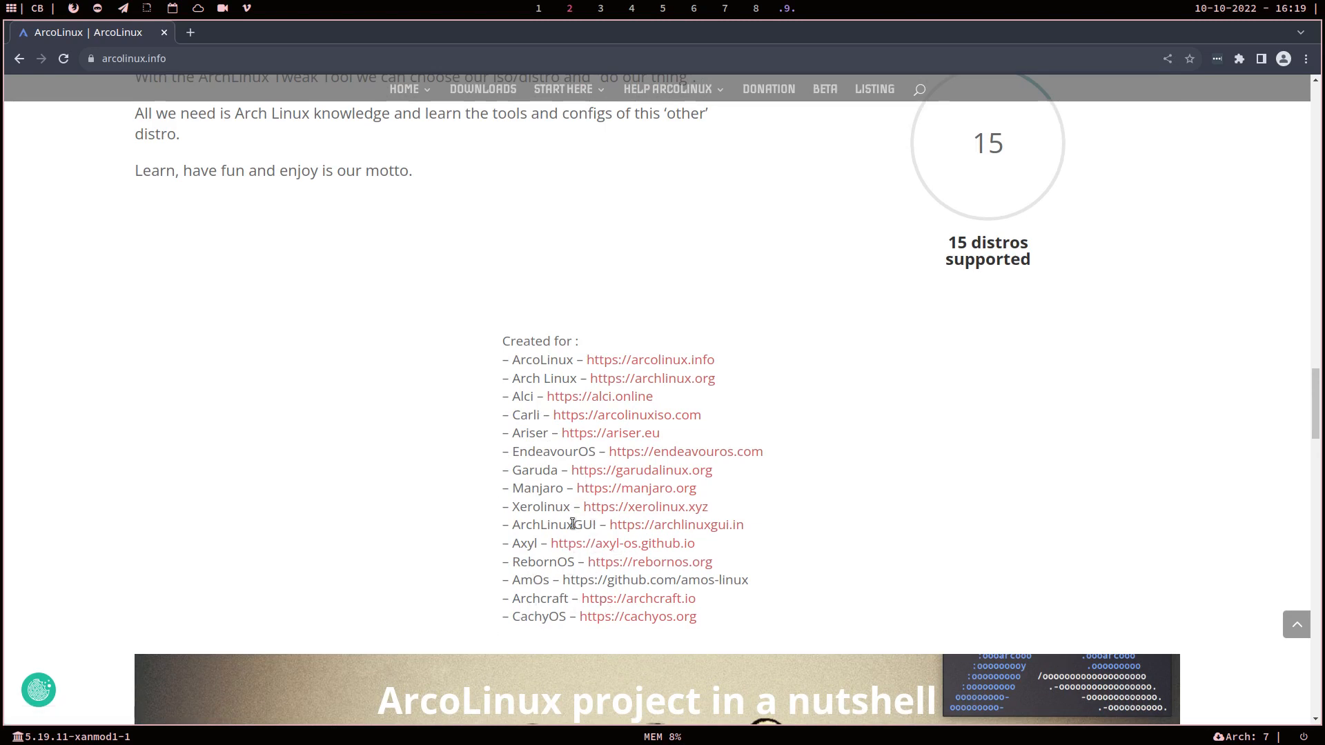
left_click_drag(571, 508, 511, 508)
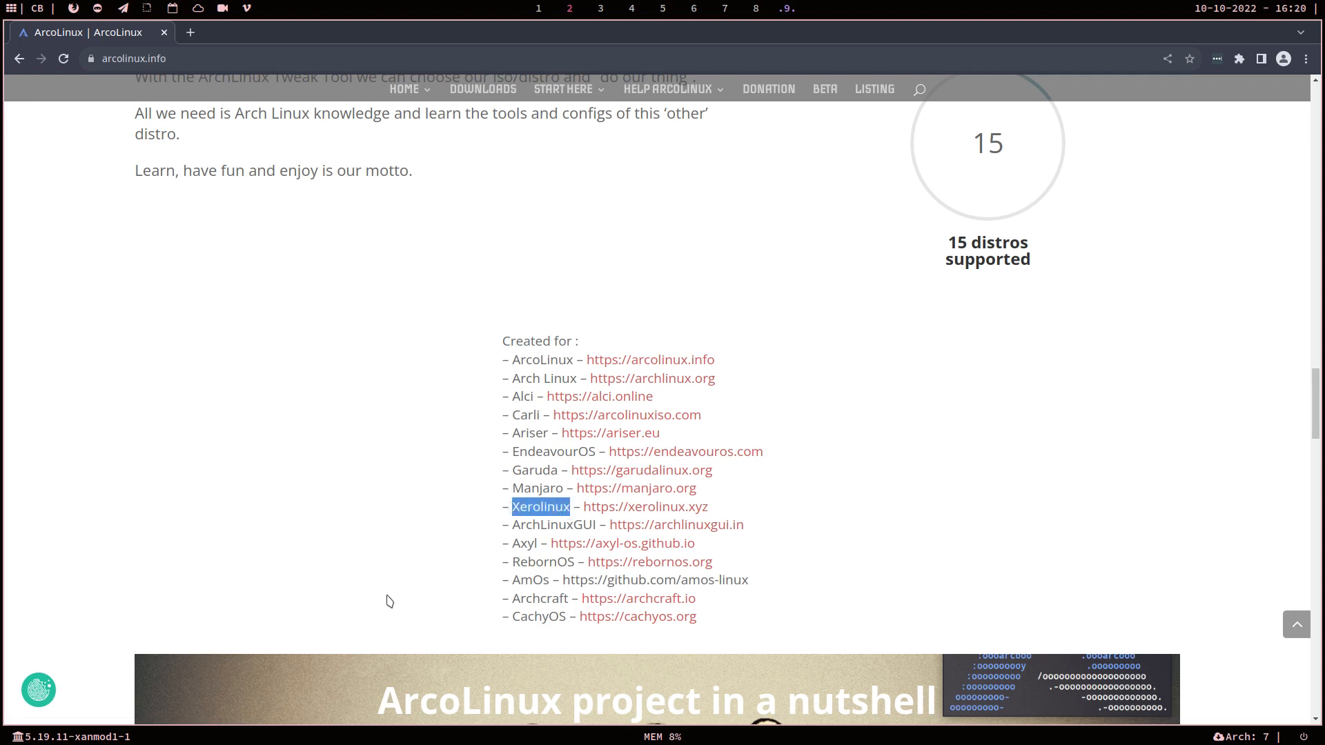
Step: Go to the ArcoLinuxISO site and open its Create Your Own Distribution page
mouse_move(414, 97)
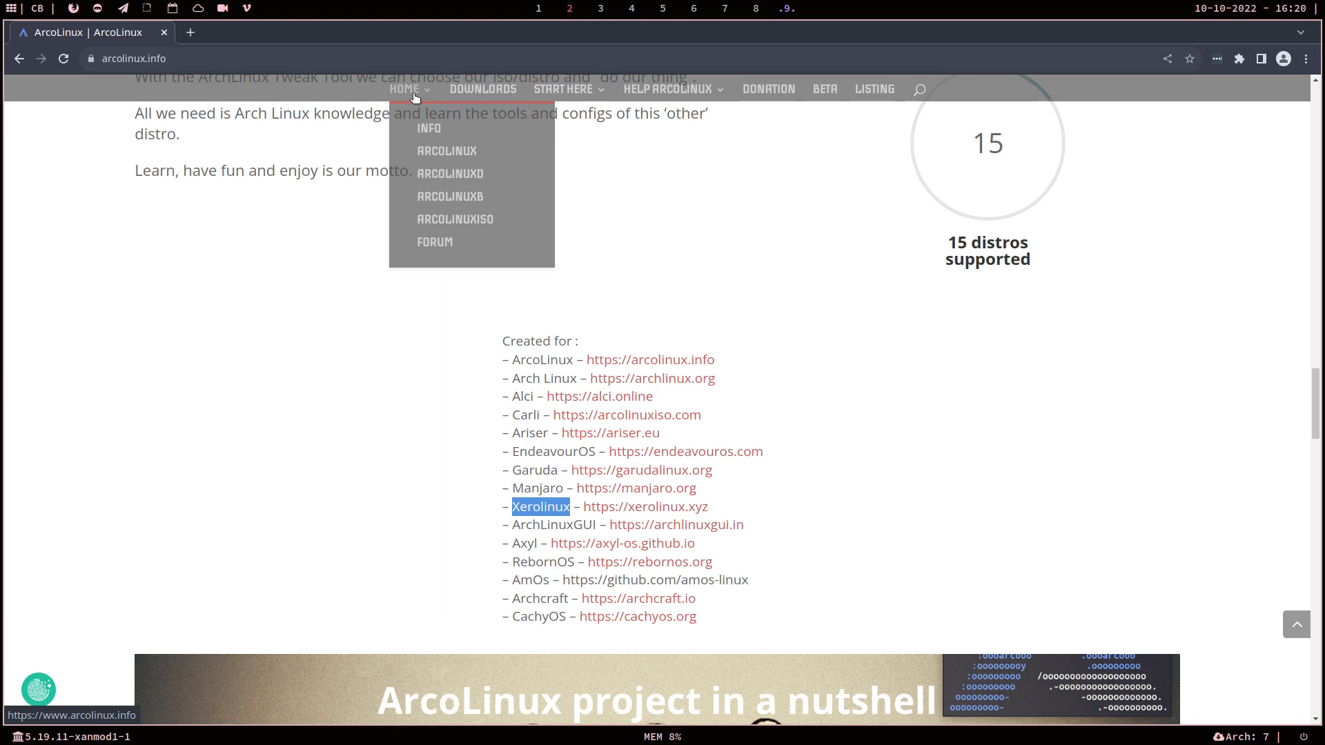
left_click(458, 220)
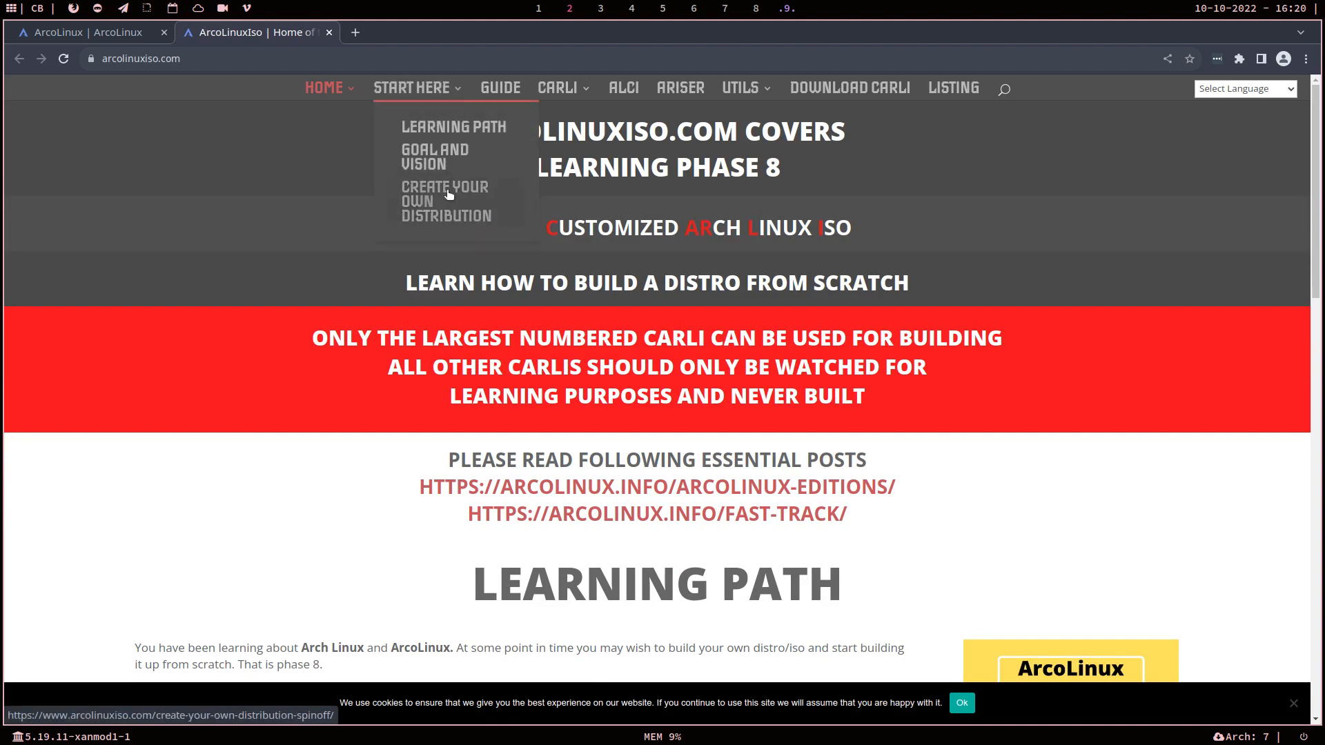
left_click(447, 194)
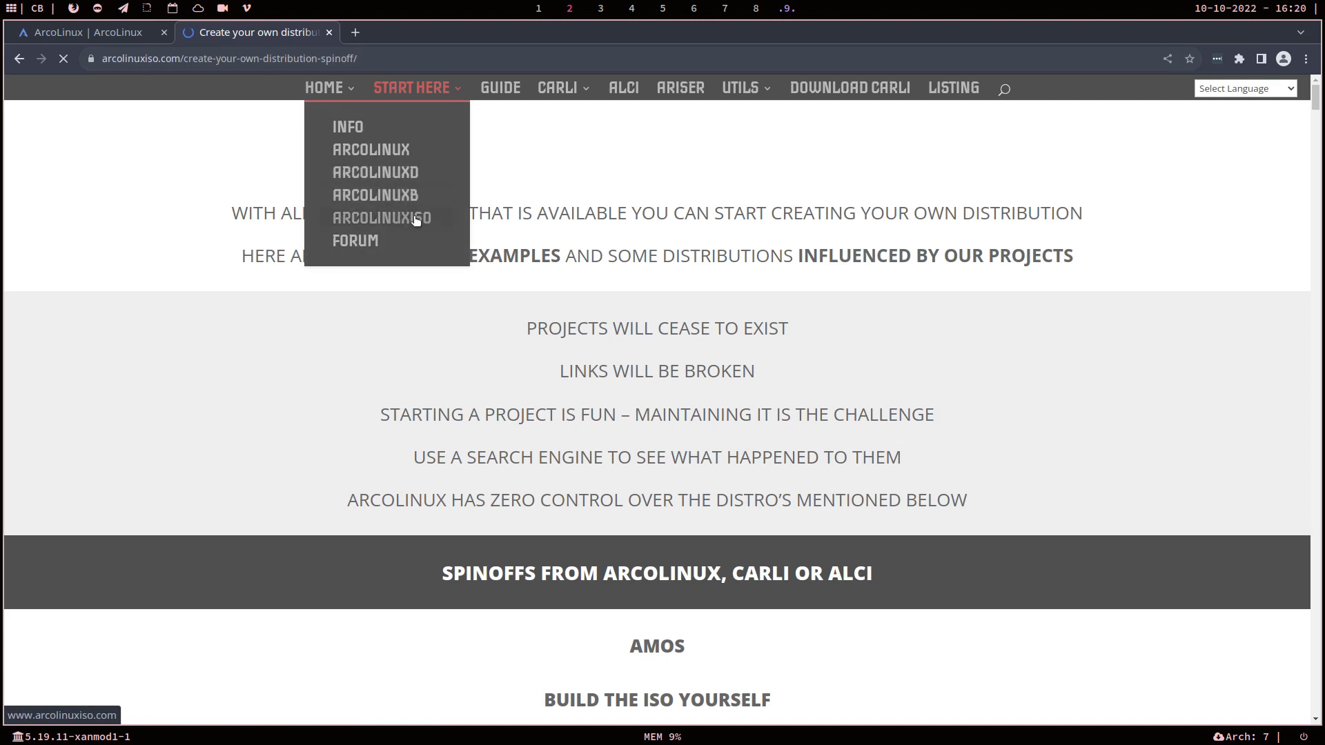
Step: Browse the spinoff distributions on the page down to the Axyl-OS entry
scroll(623, 502, "down", 6)
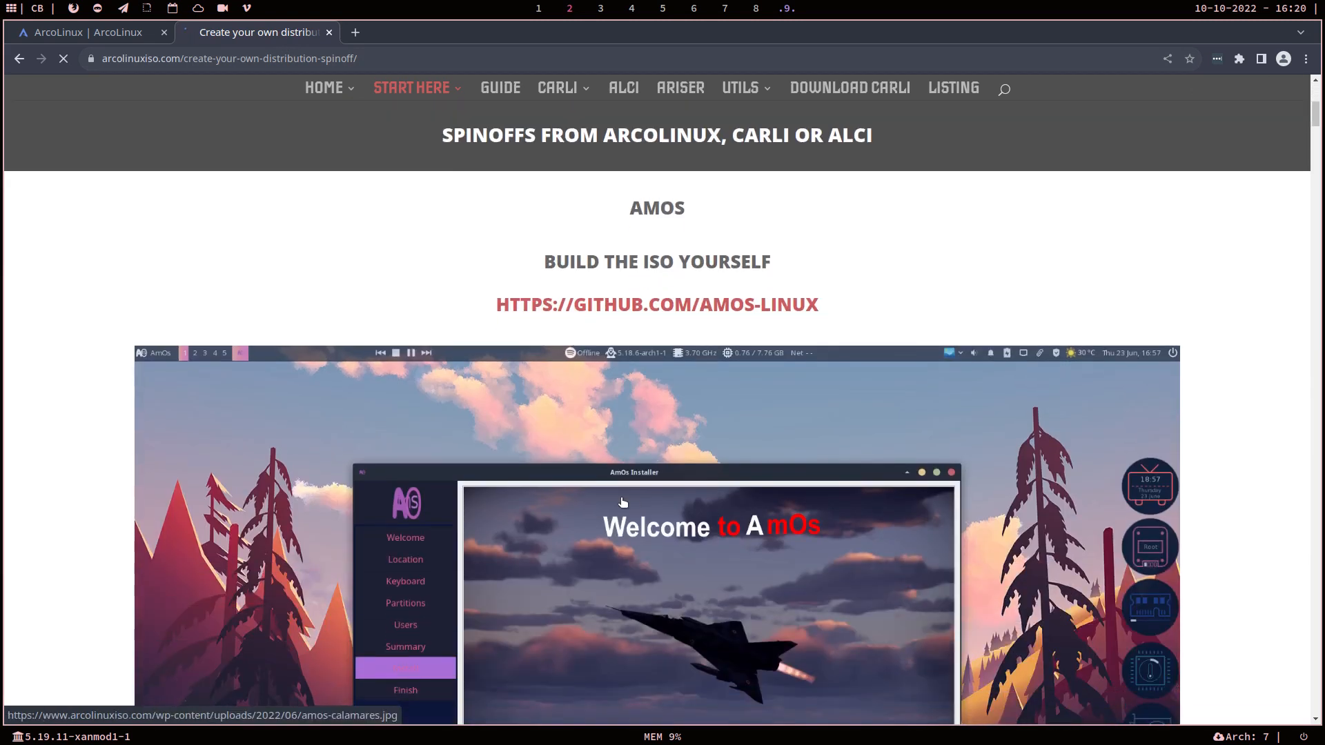
scroll(623, 503, "down", 16)
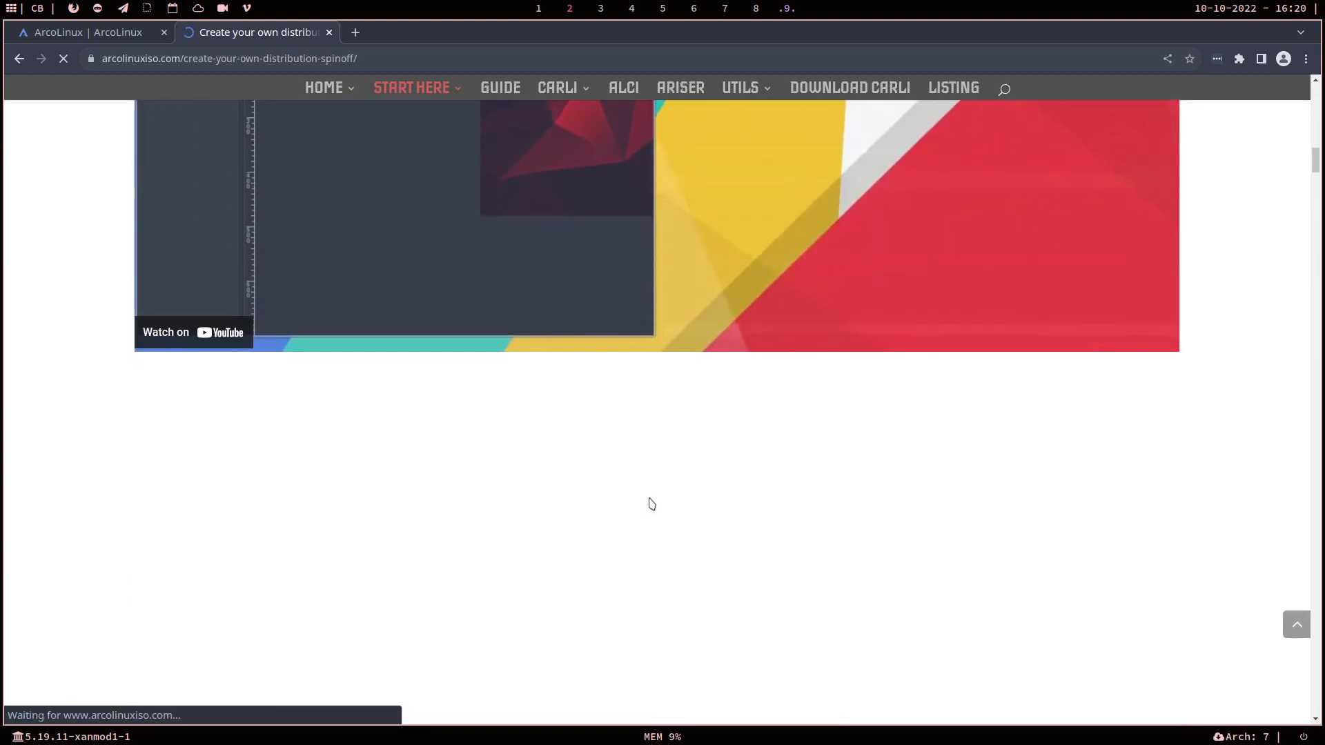
scroll(651, 504, "down", 16)
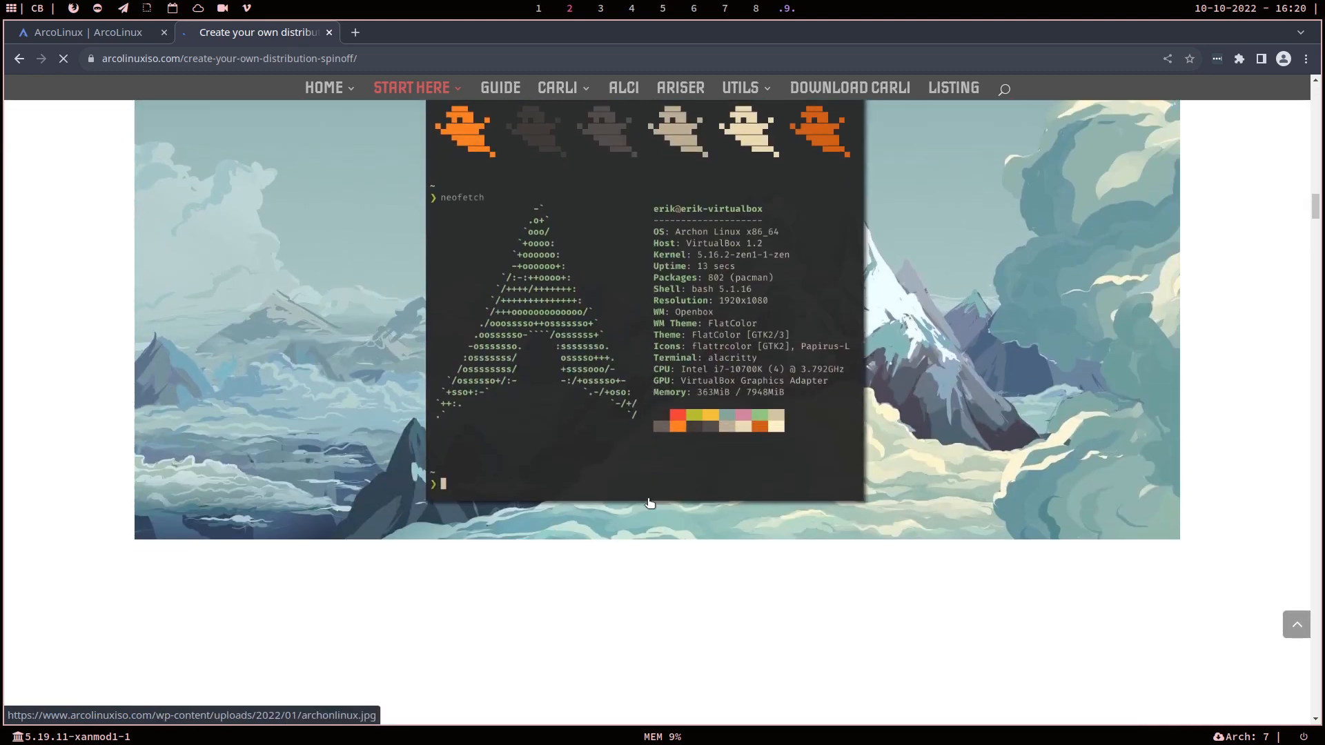
scroll(651, 503, "down", 11)
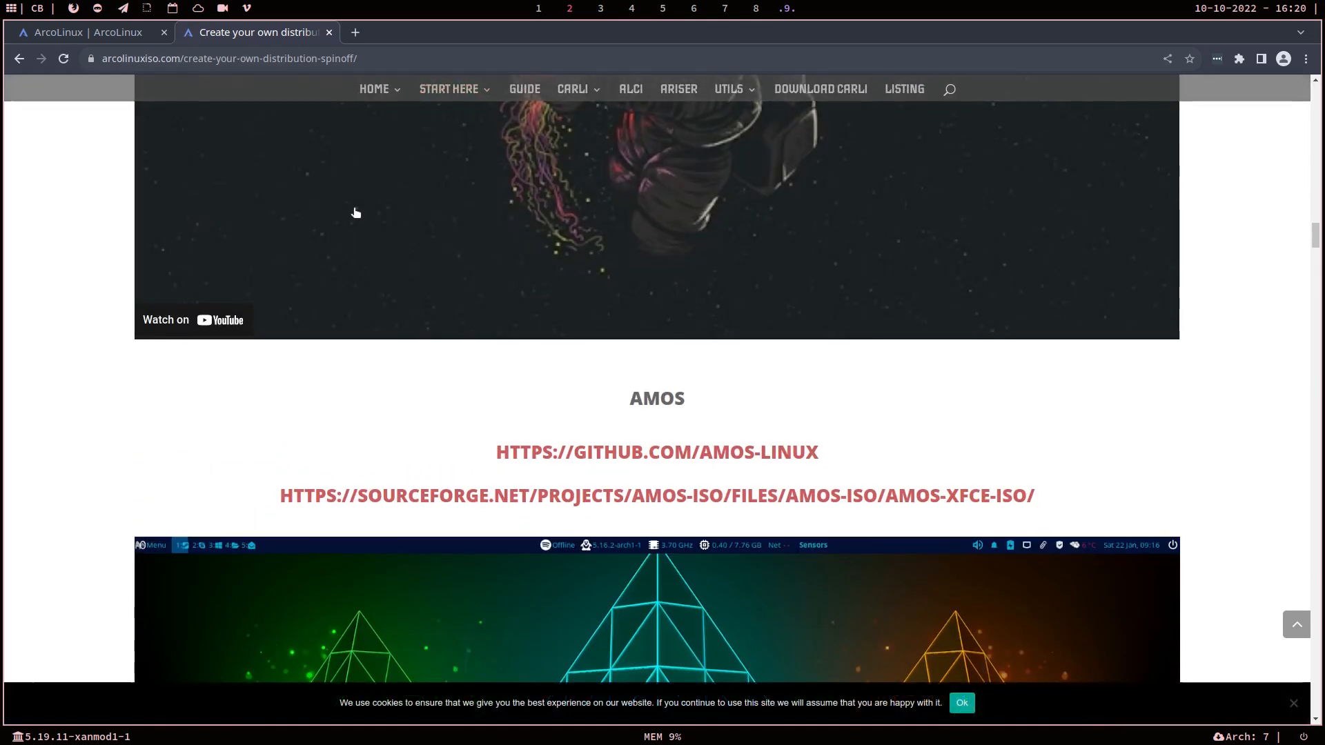
scroll(448, 383, "down", 3)
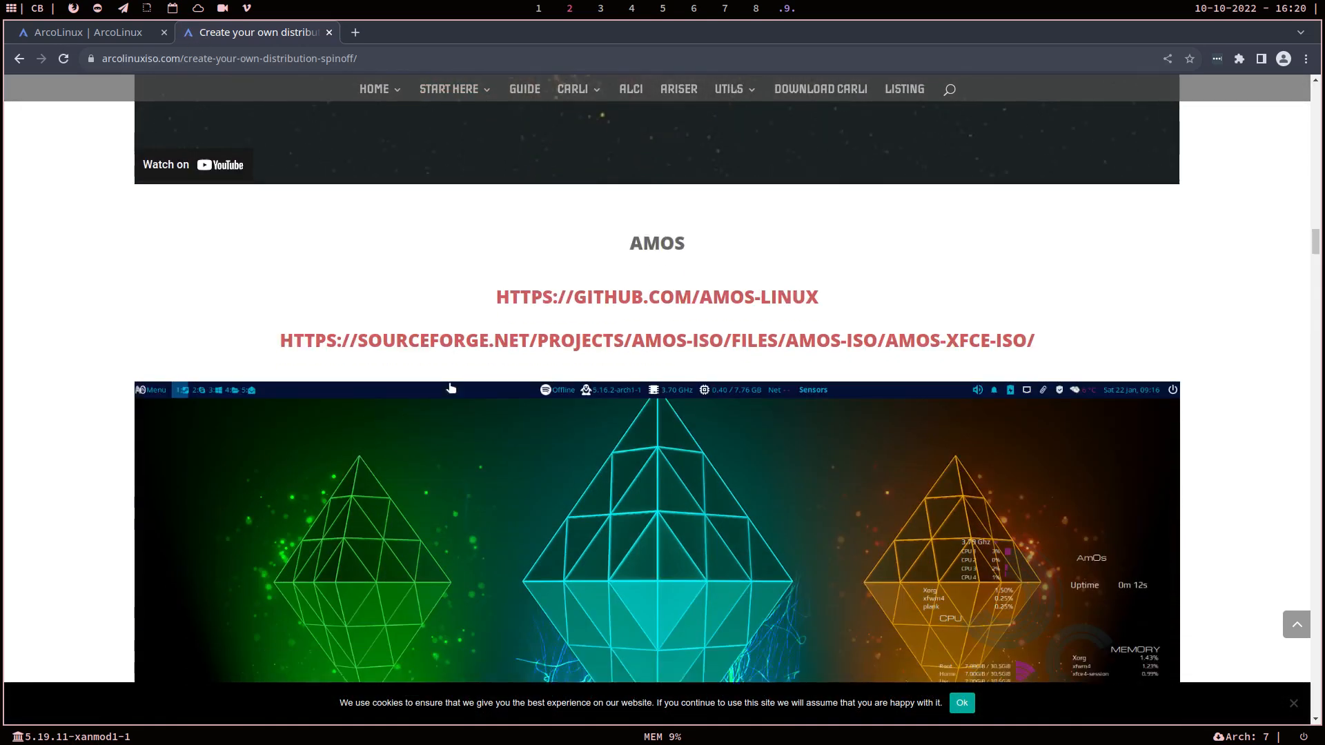
scroll(451, 388, "down", 20)
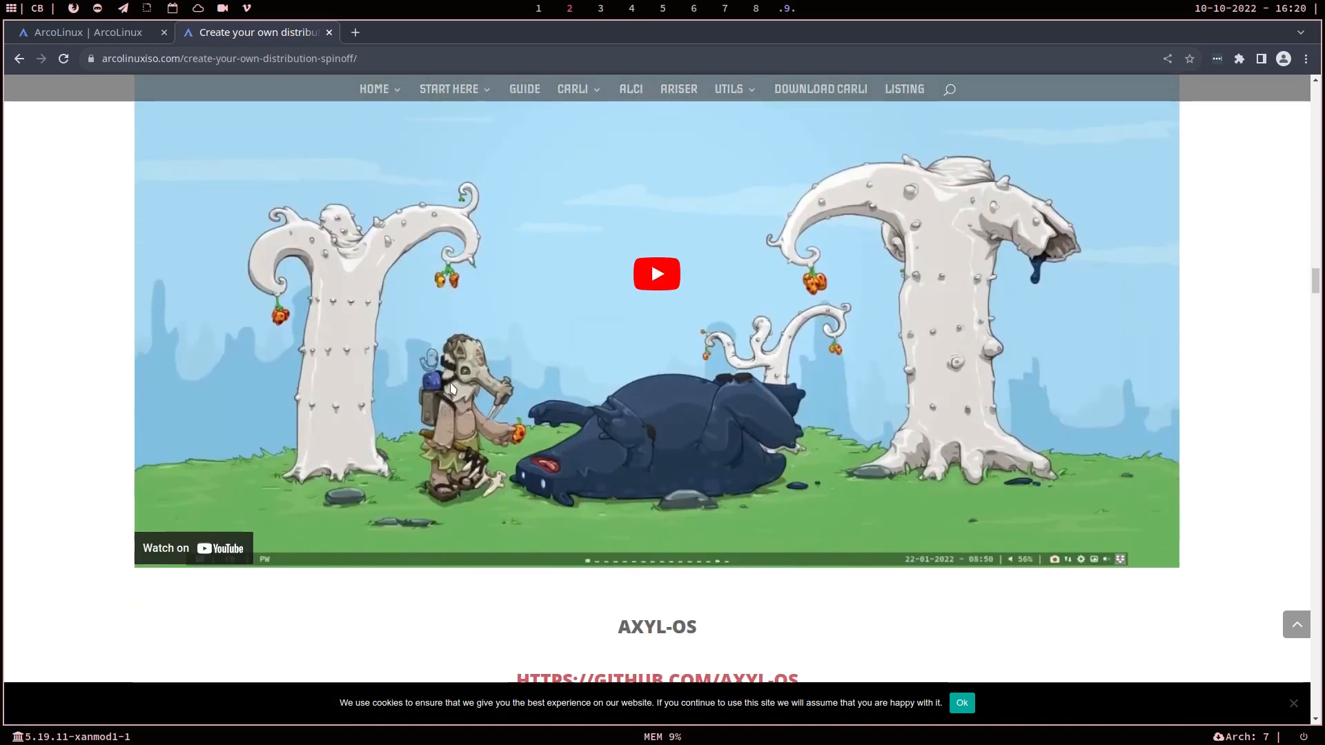
scroll(450, 388, "down", 9)
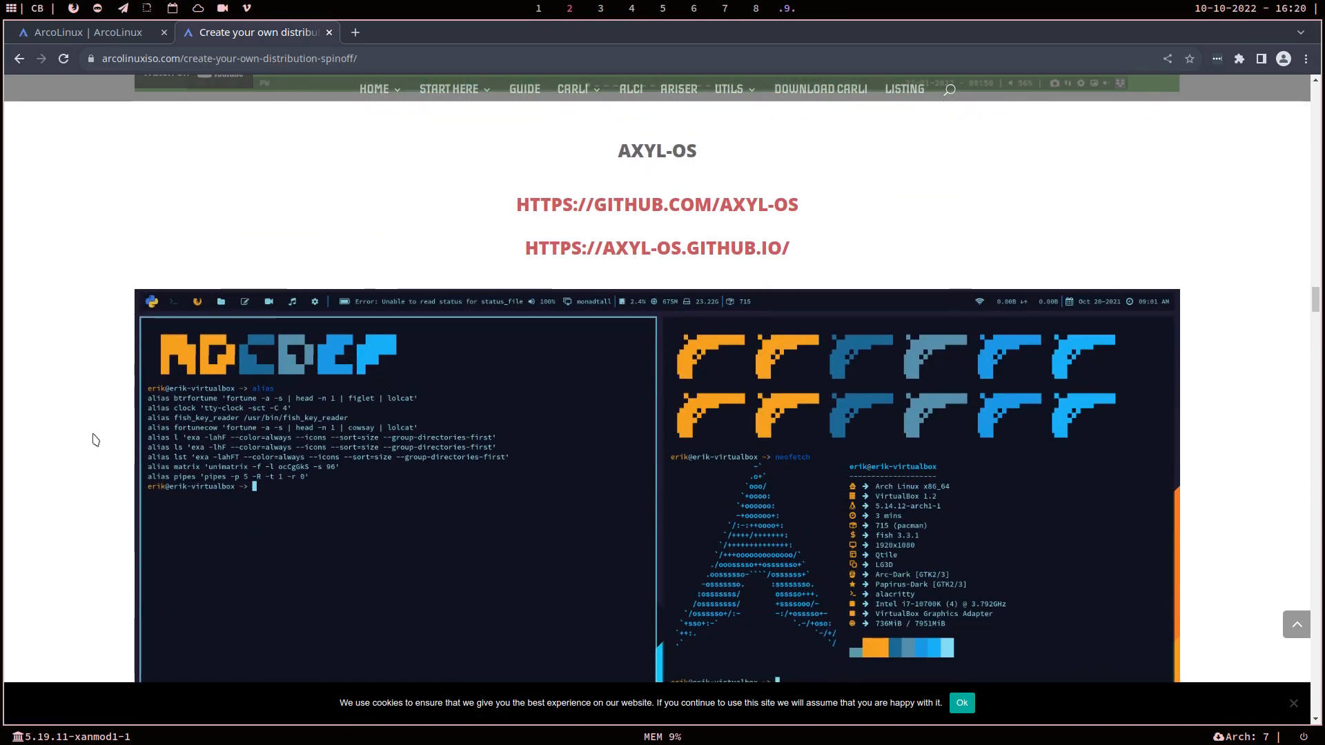
Step: Search the web for xerolinux in a new tab and open the xerolinux.xyz site from the results
left_click(358, 34)
type("ex")
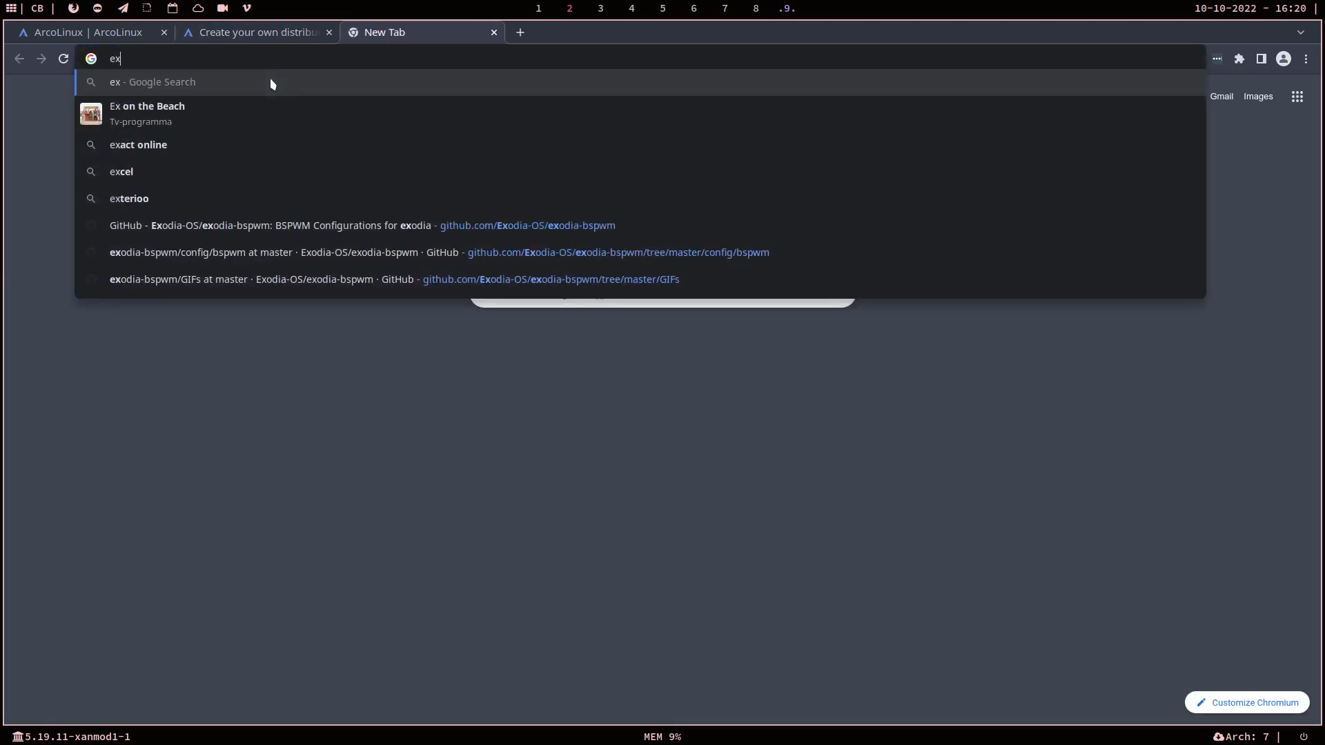
type("o")
key("BackSpace")
key("BackSpace")
key("BackSpace")
type("xero")
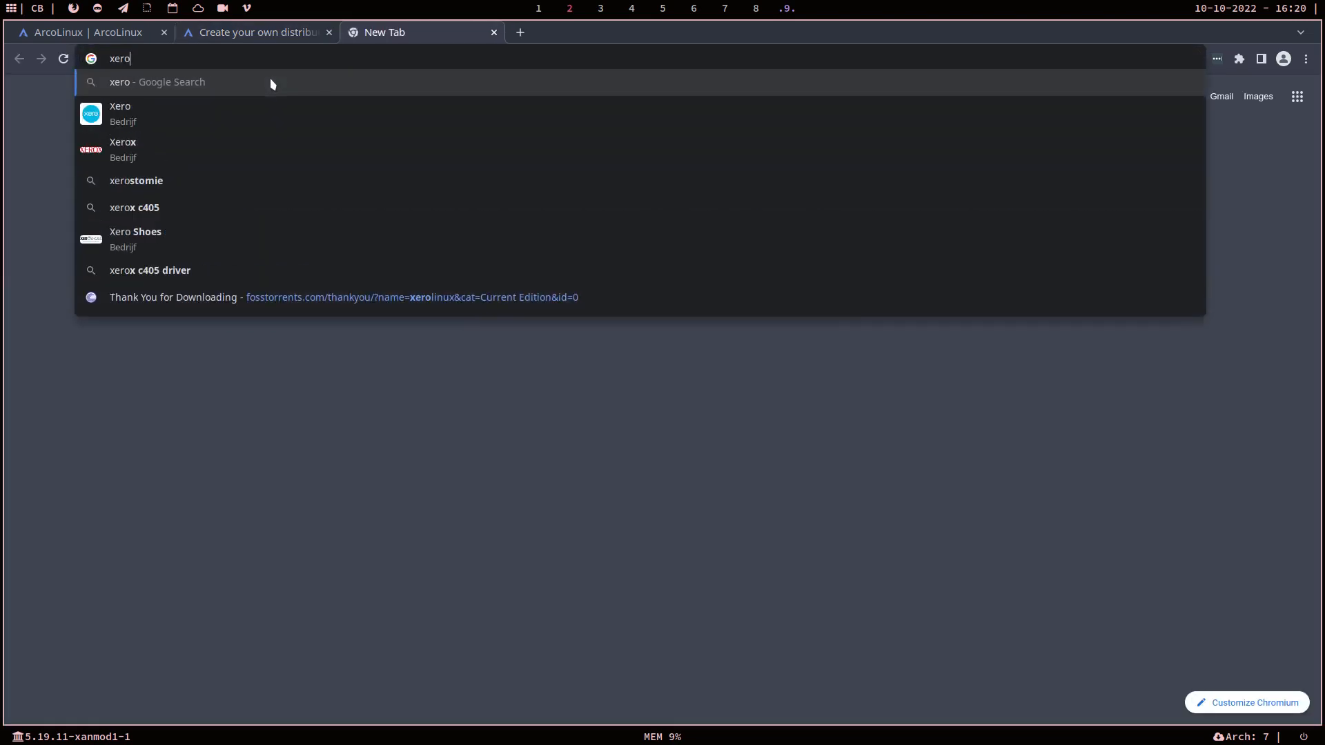
type("linux")
key("Return")
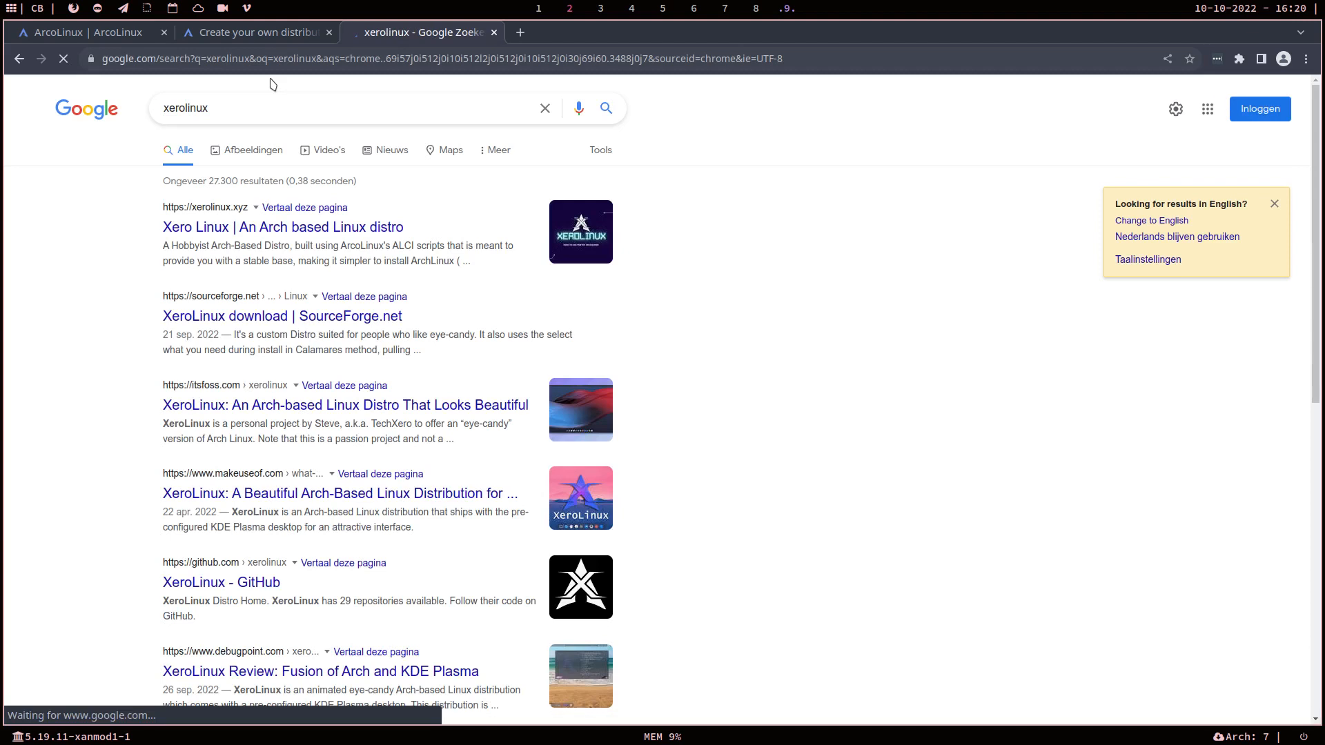
left_click(337, 233)
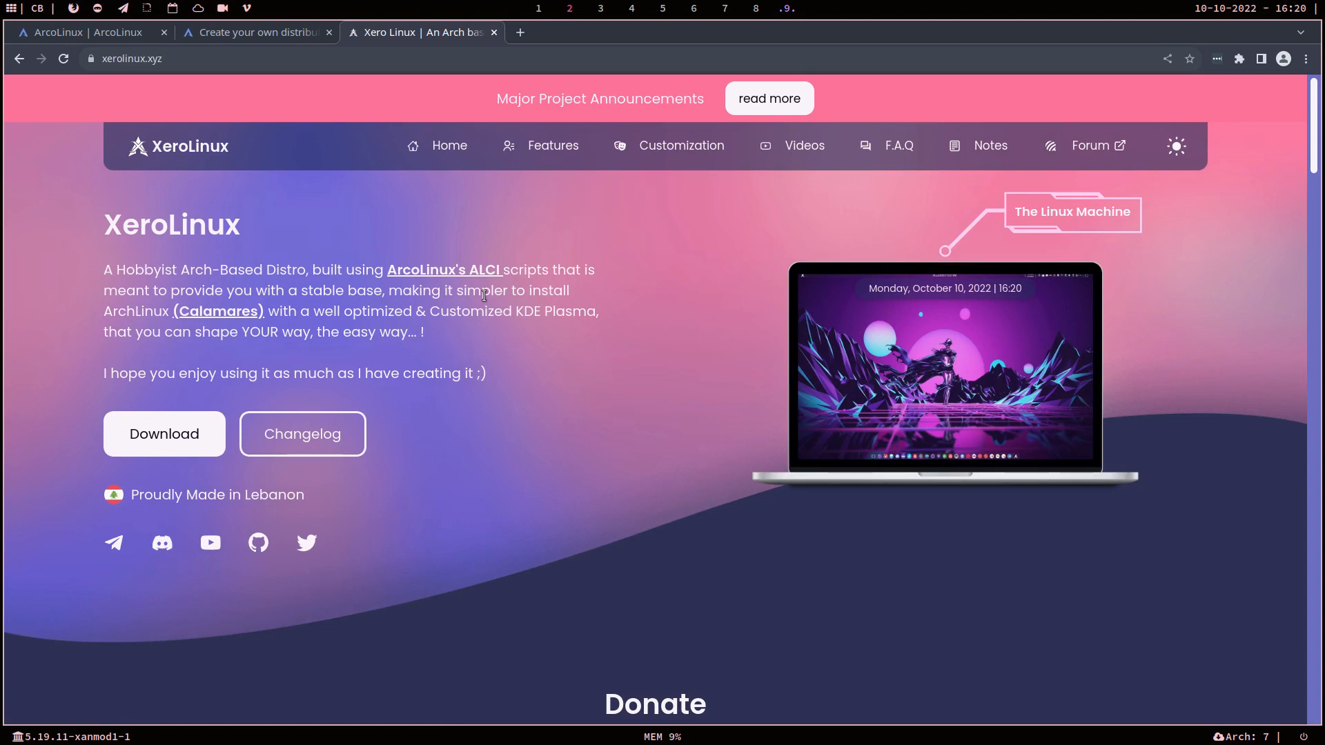
Step: Examine the XeroLinux home page's introduction, donation, video and features sections, referring back to the ArcoLinuxISO spinoff page
left_click(238, 32)
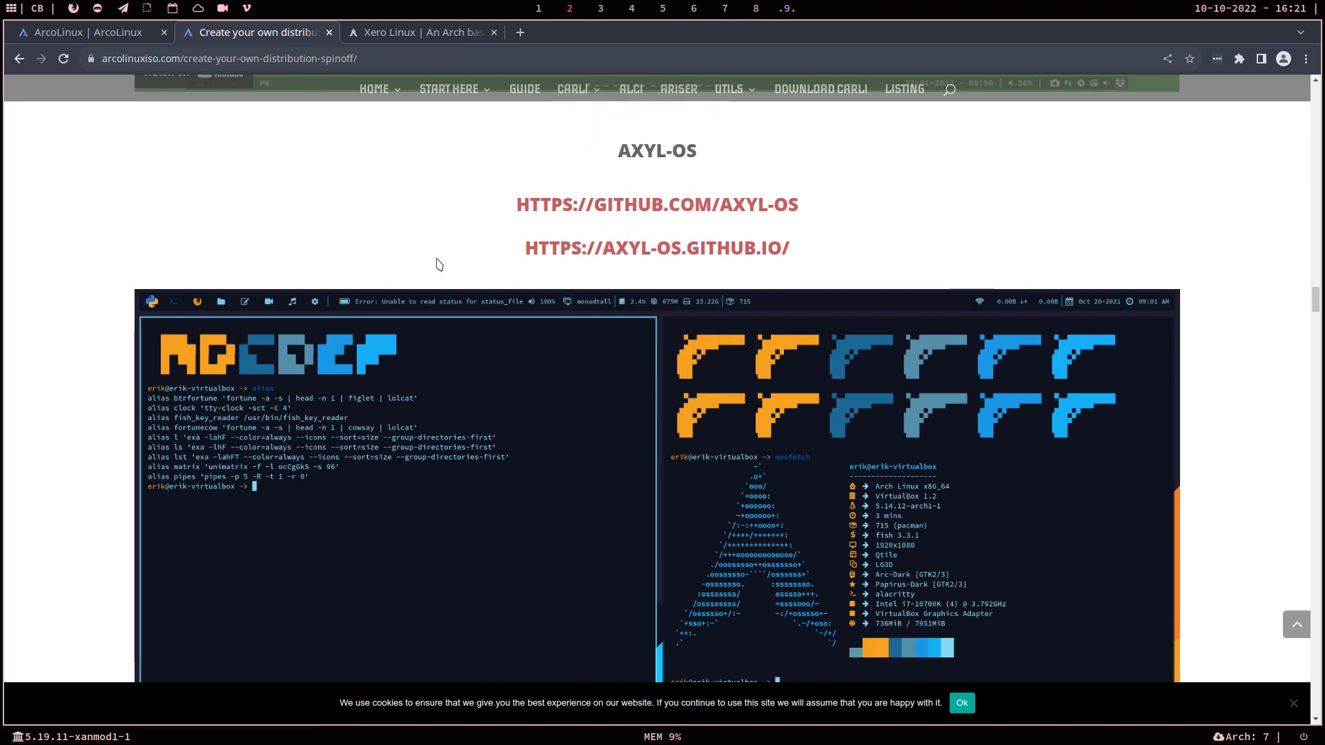
left_click(423, 33)
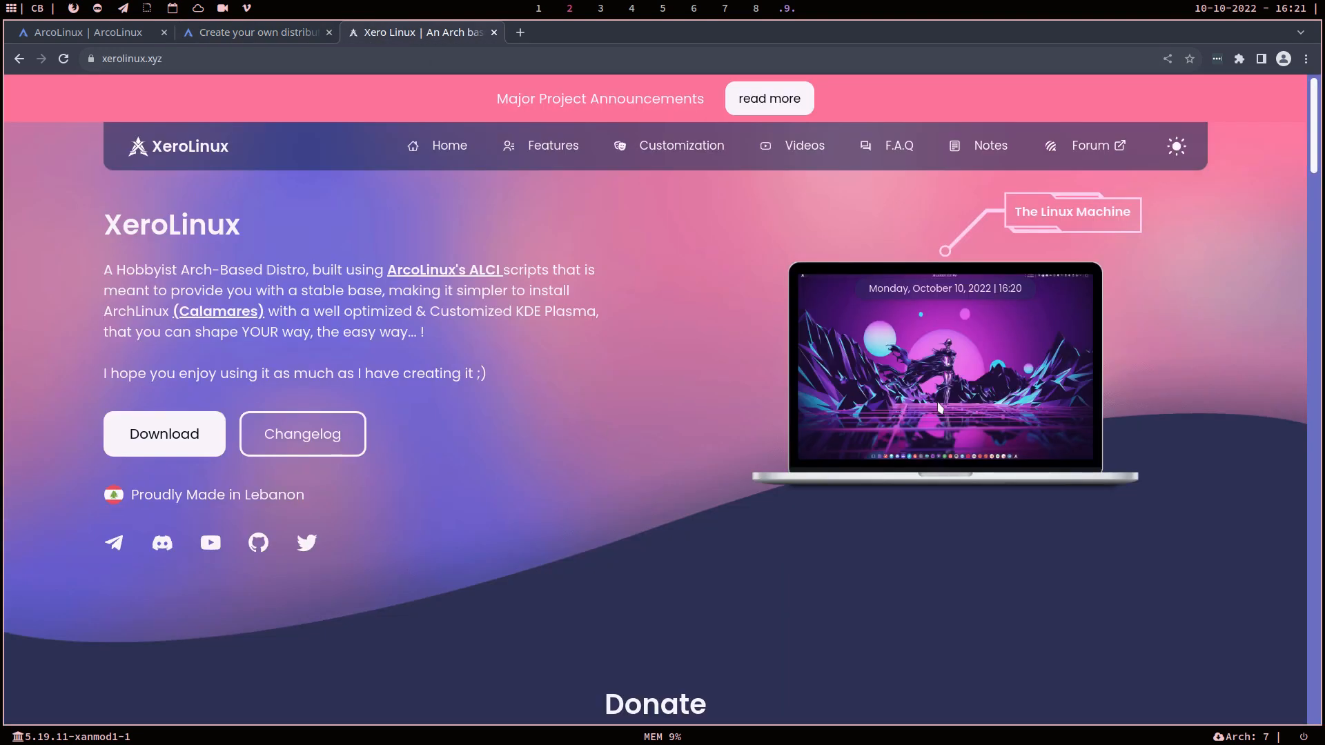
scroll(938, 407, "down", 2)
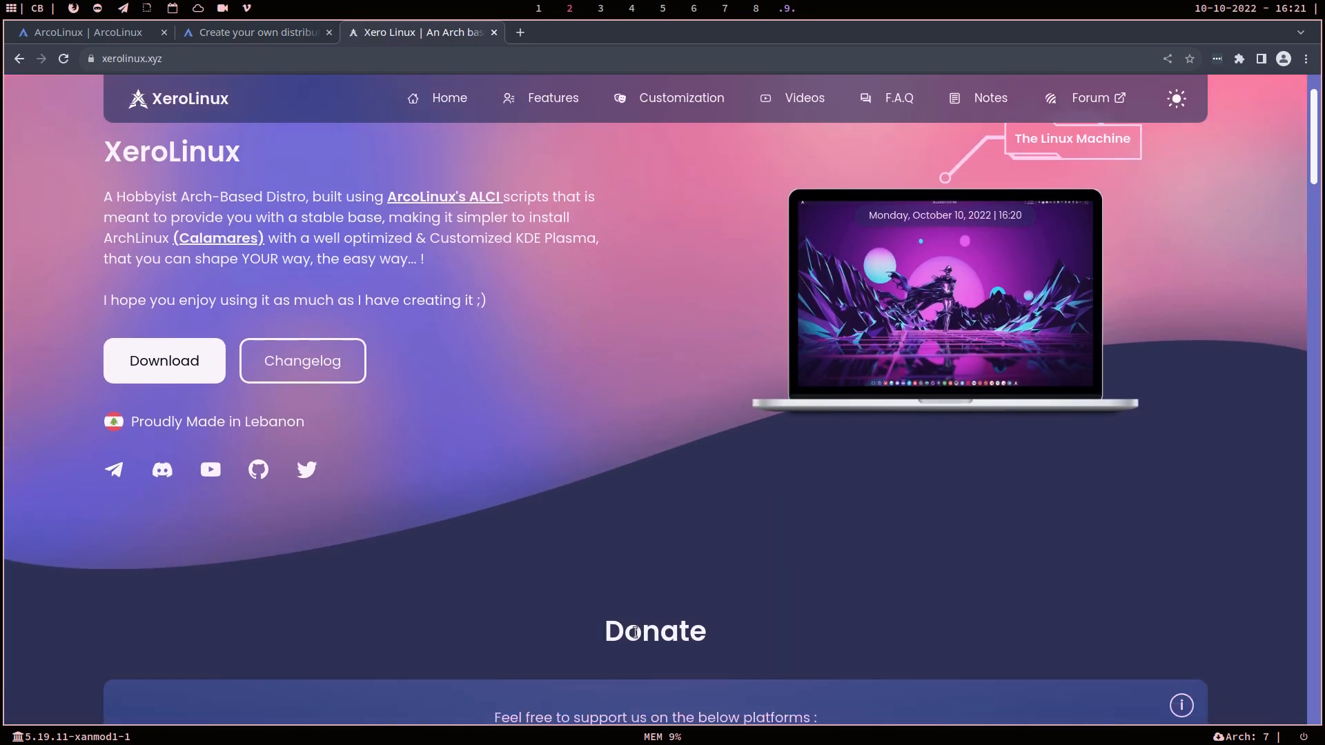
scroll(751, 601, "down", 3)
scroll(748, 598, "down", 2)
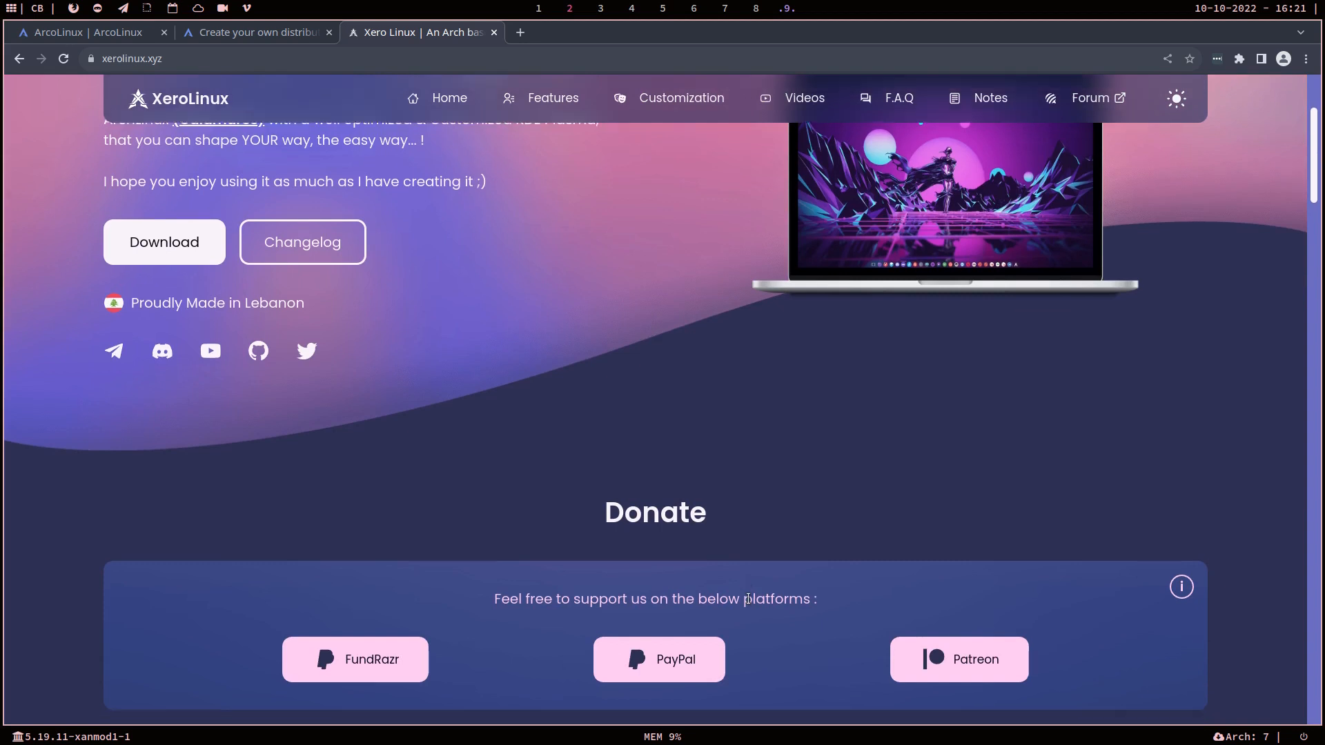
scroll(932, 501, "down", 15)
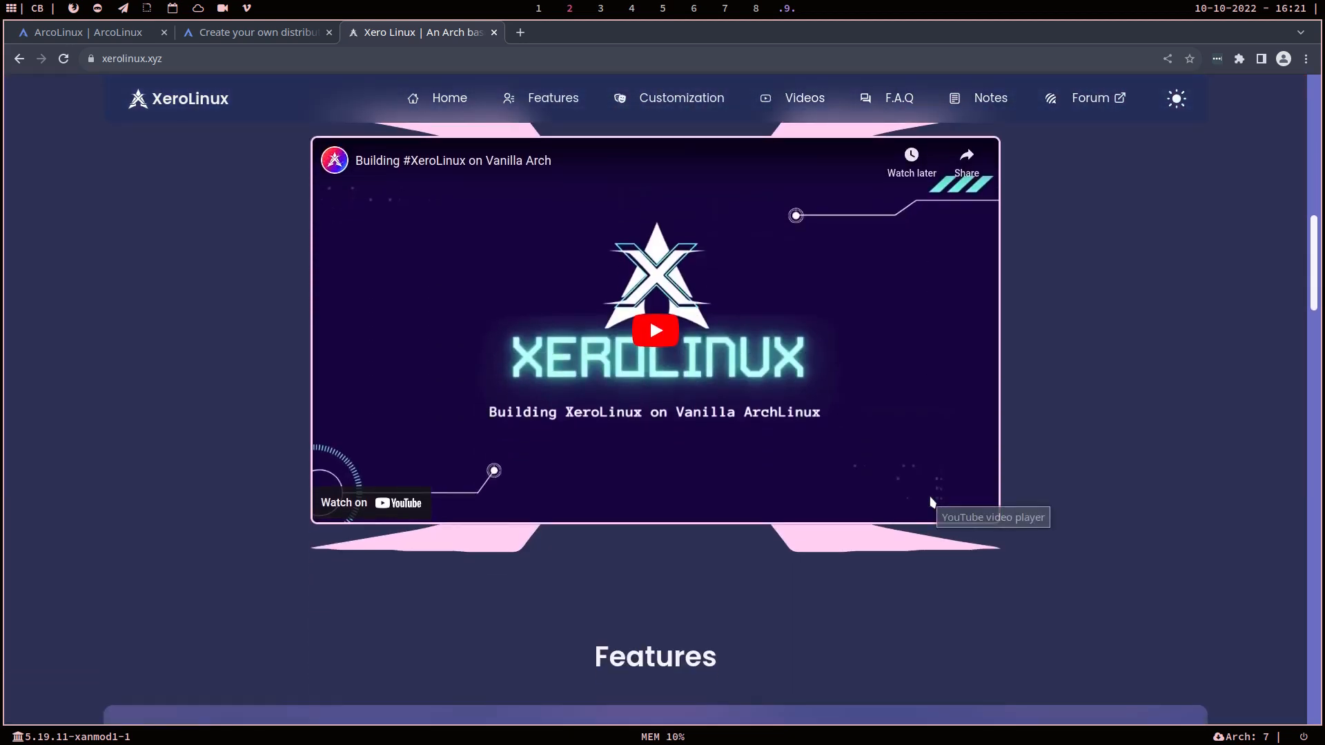
scroll(931, 501, "down", 3)
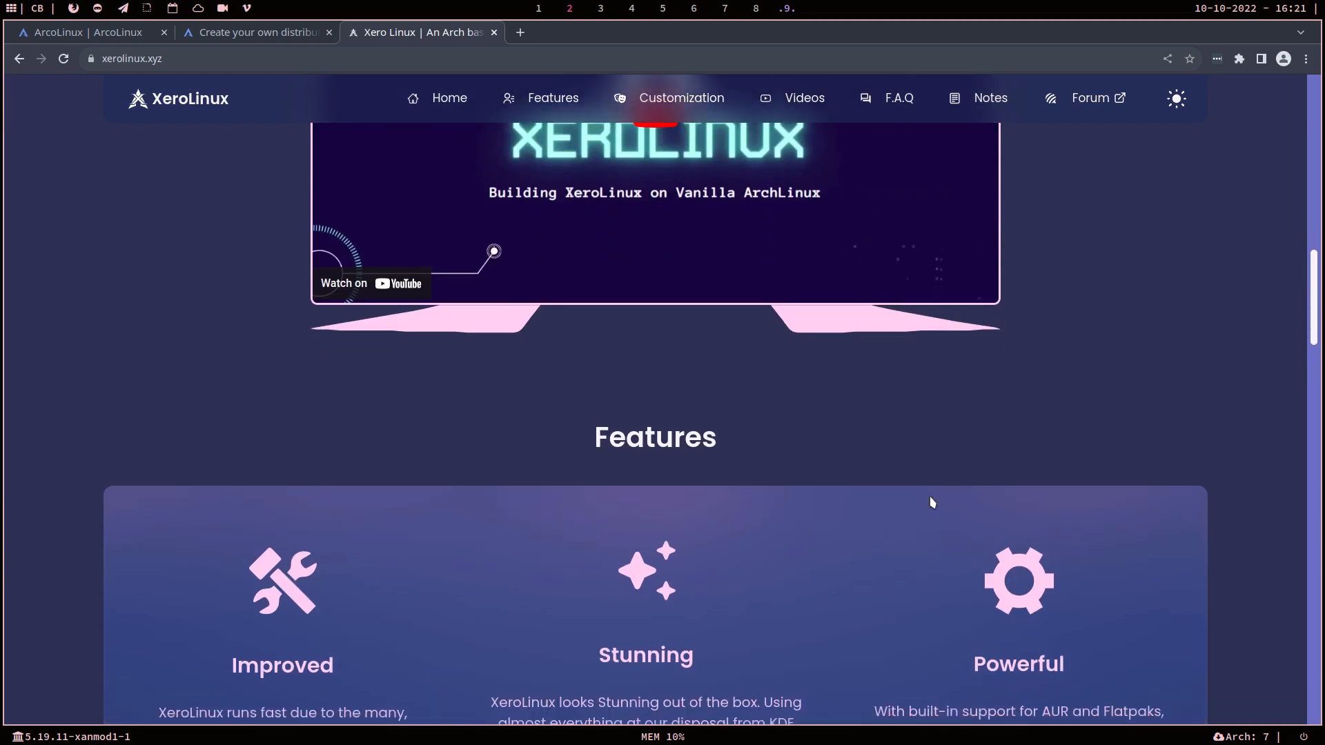
scroll(931, 502, "up", 6)
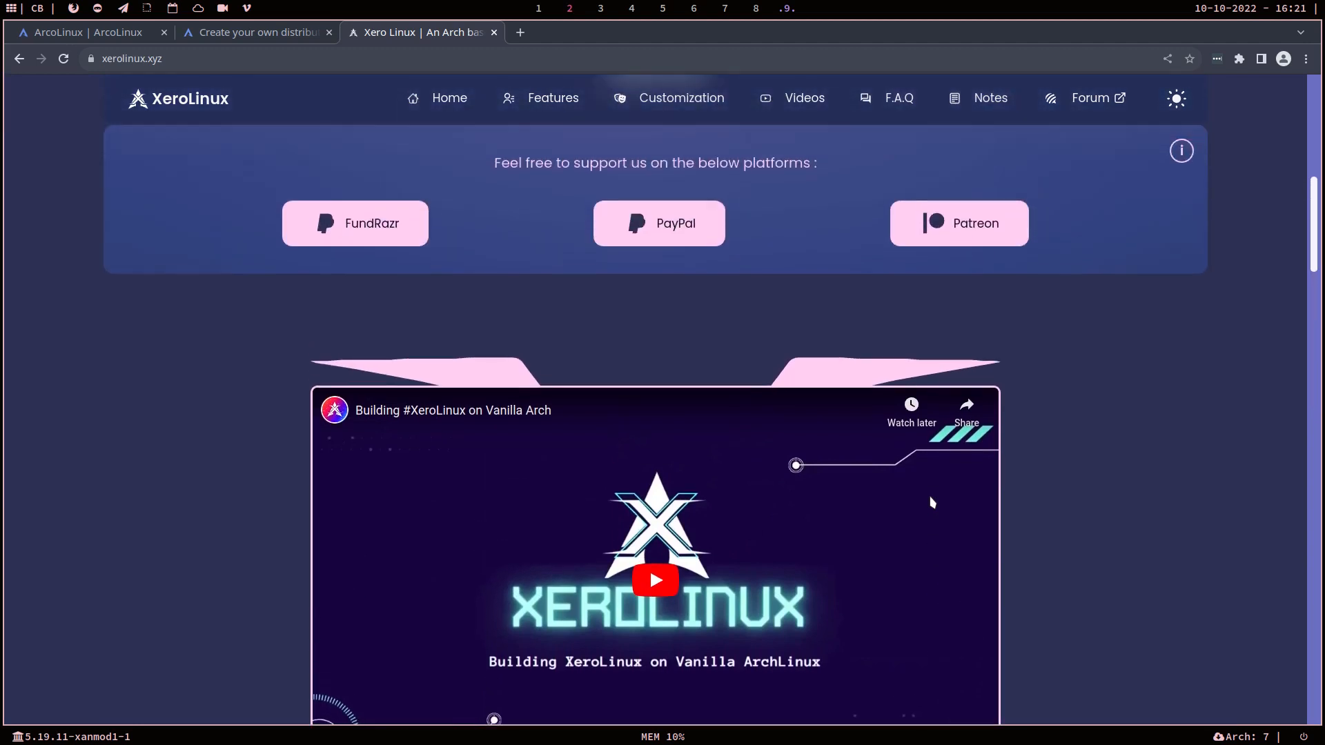
scroll(854, 385, "up", 2)
scroll(853, 384, "up", 3)
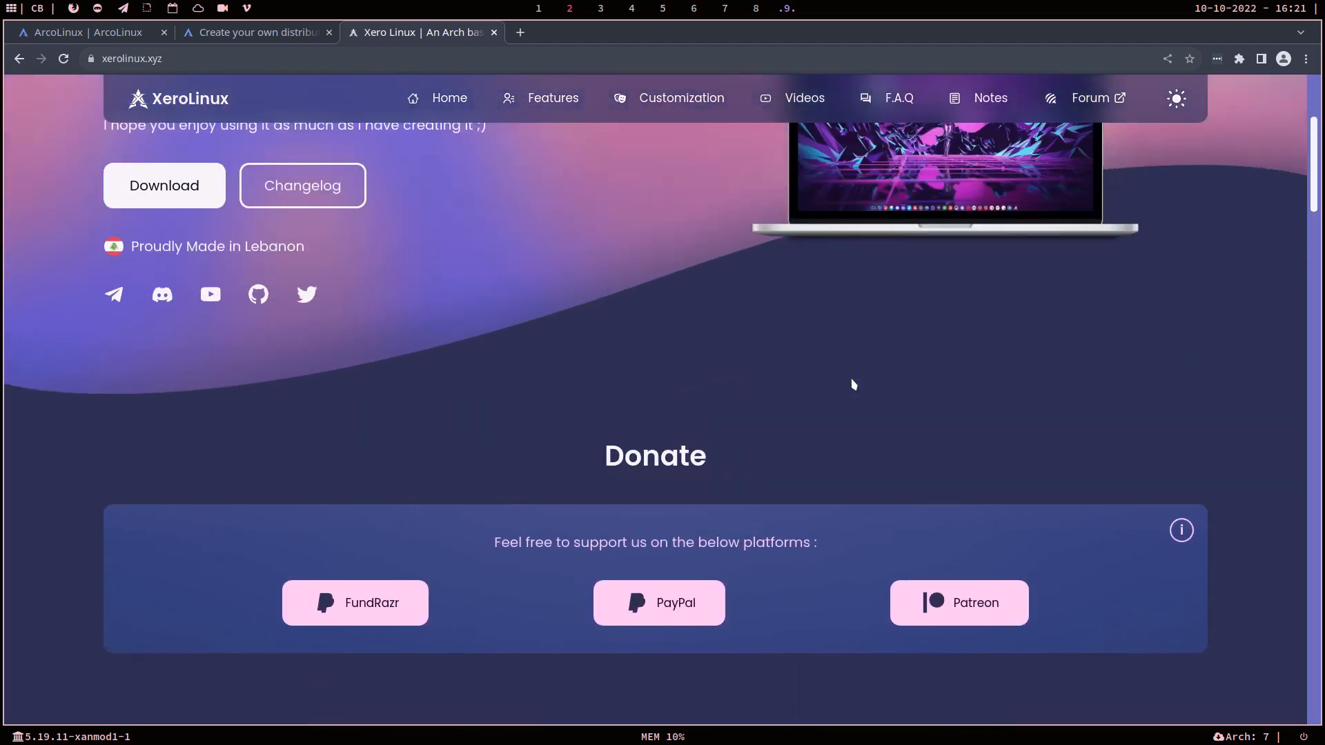
scroll(854, 384, "up", 3)
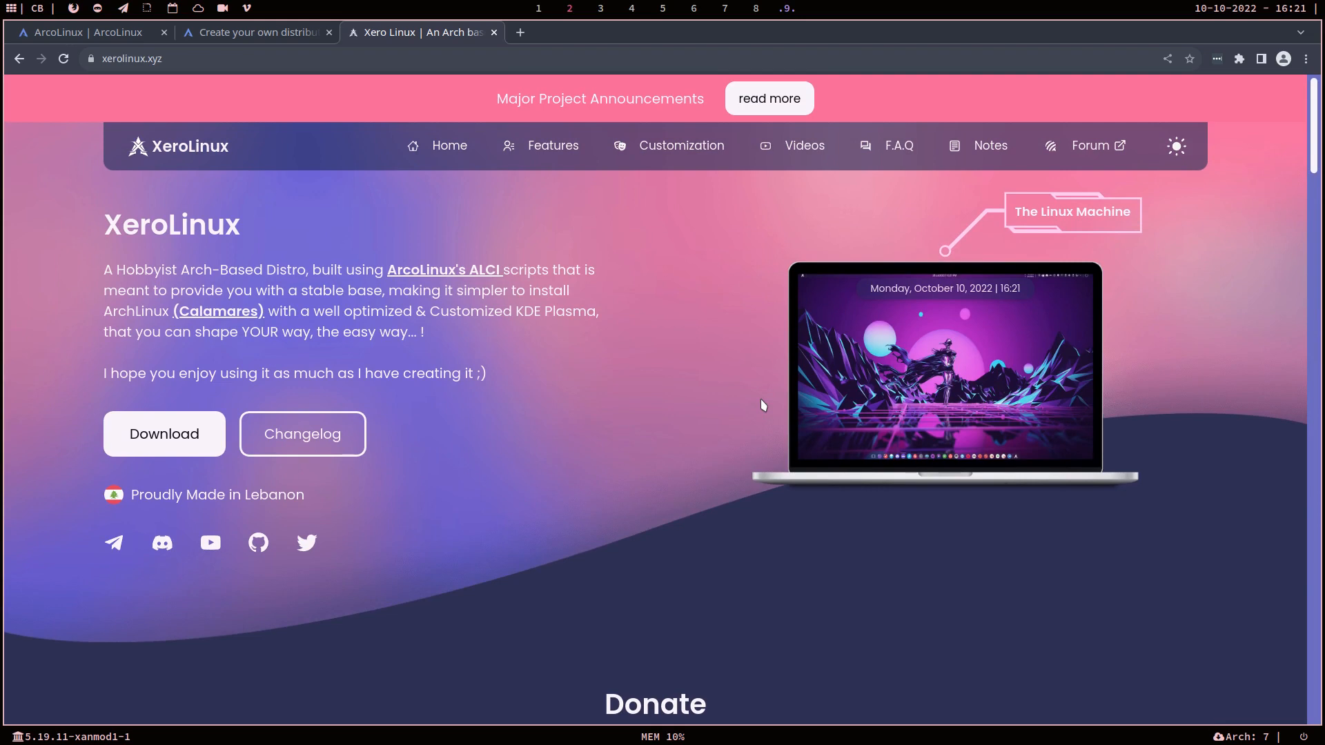
left_click(245, 40)
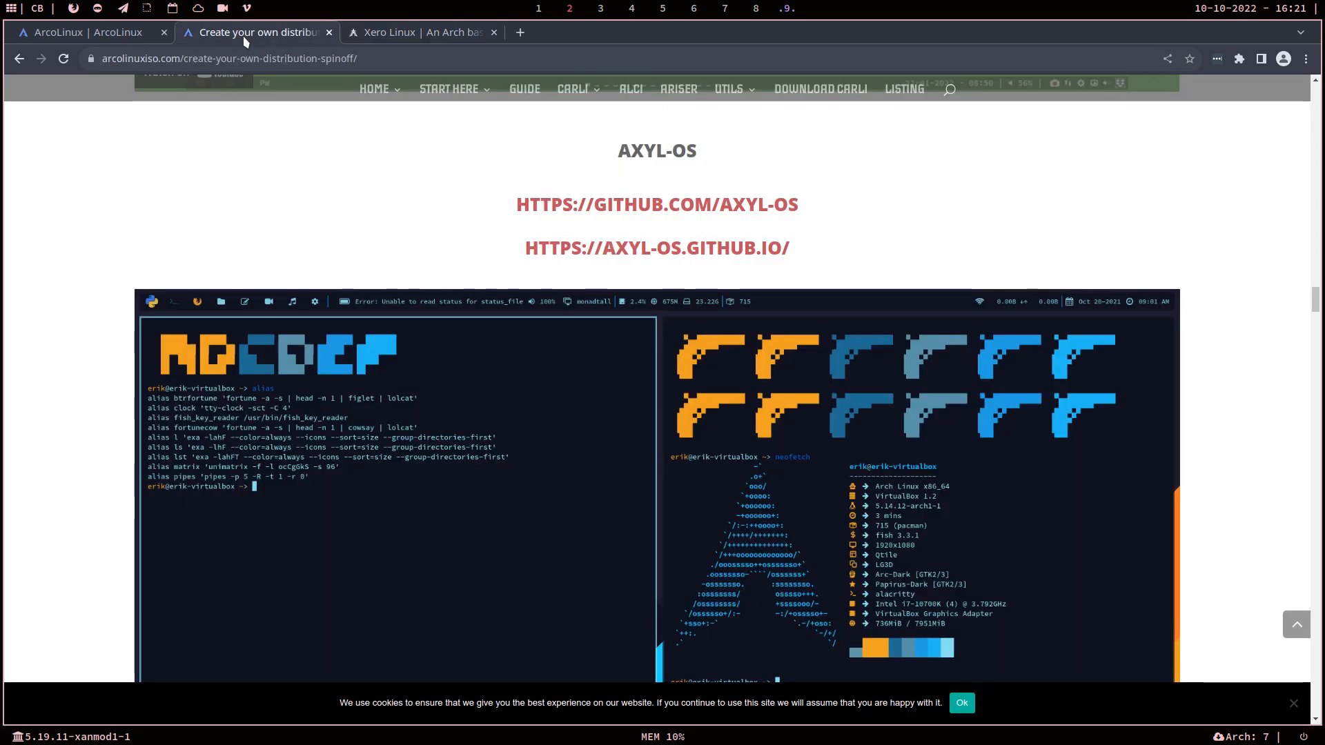
left_click(426, 36)
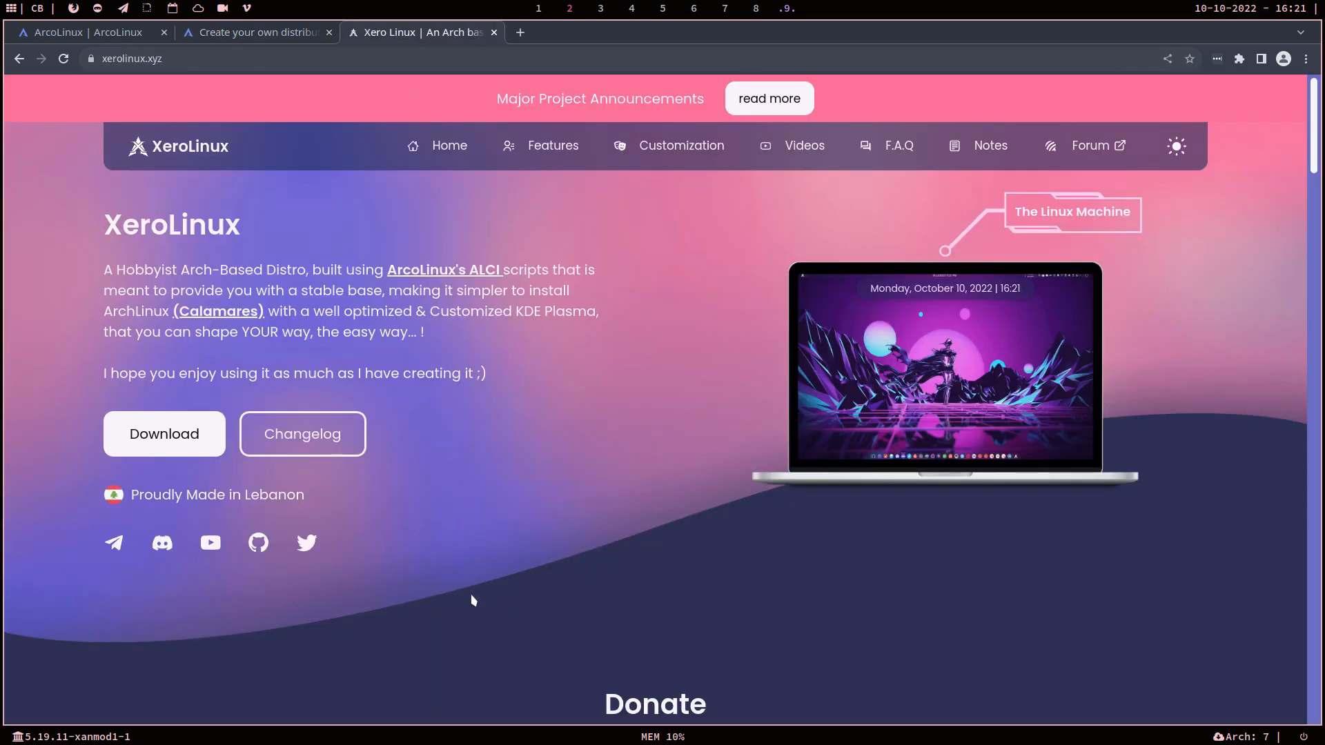
Step: Close the browser and switch to the VirtualBox machine manager
key("super+q")
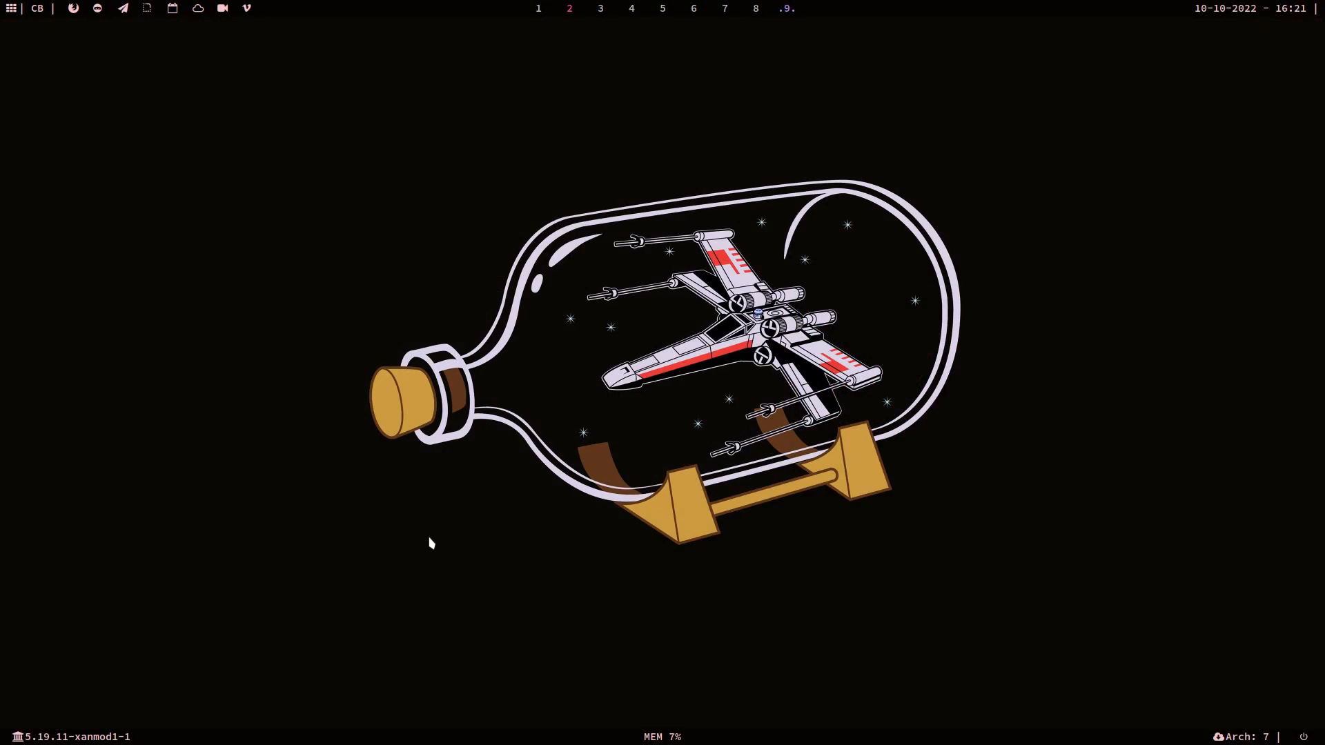
key("super+F7")
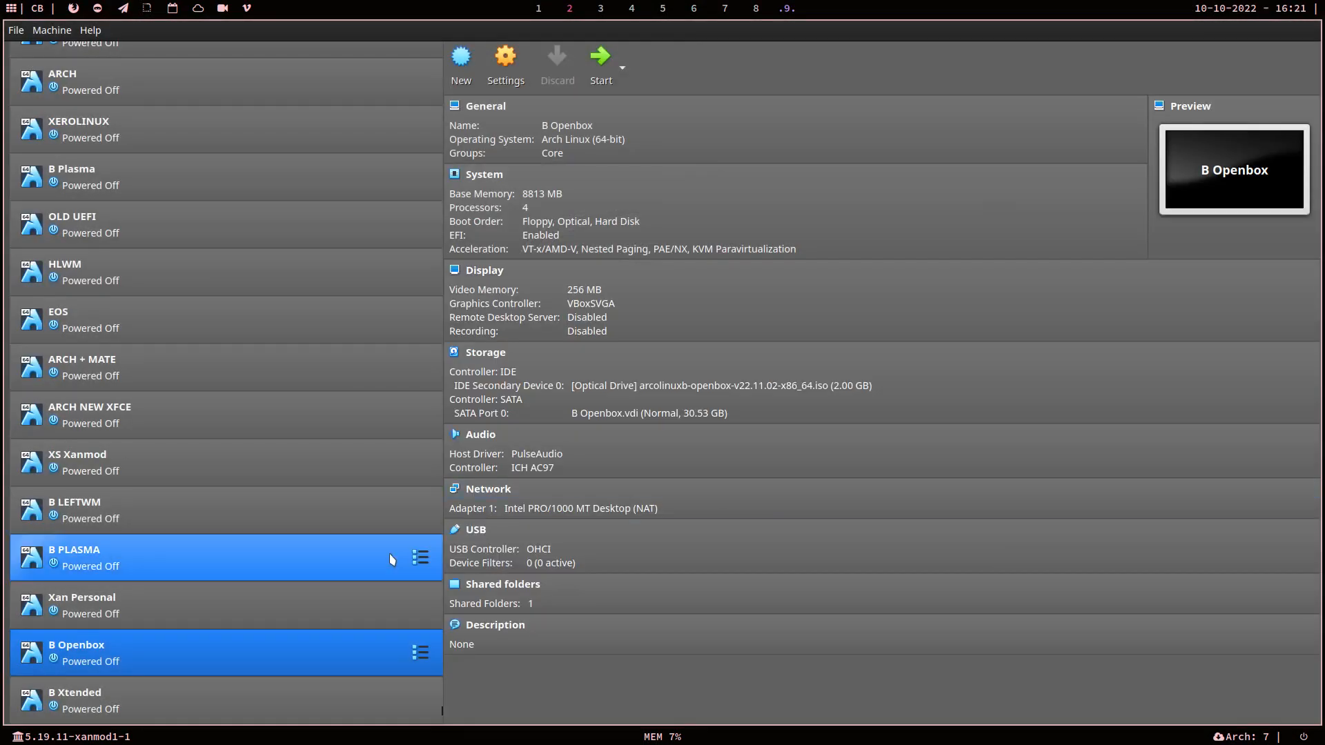
Step: Try to create a full clone of the template machine named XEROLINUX
scroll(234, 534, "up", 10)
left_click(162, 204)
right_click(146, 155)
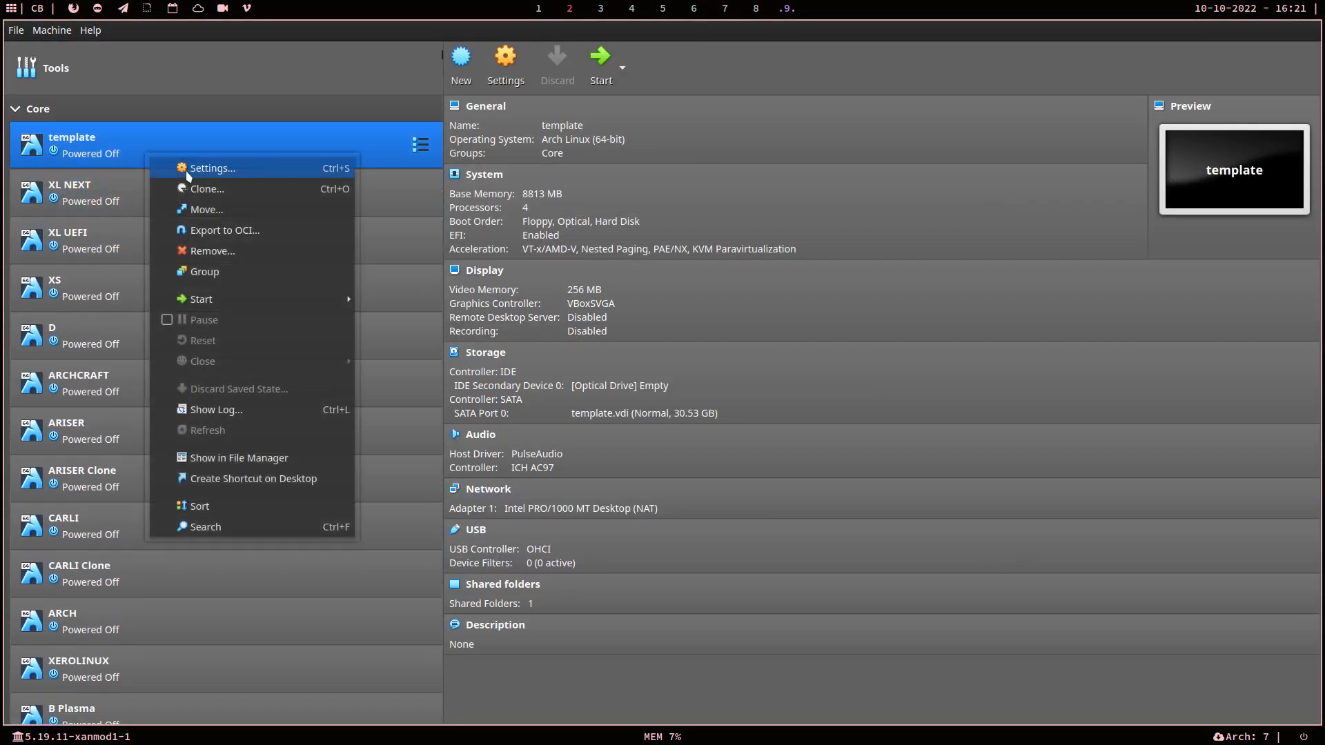
left_click(207, 189)
type("XER")
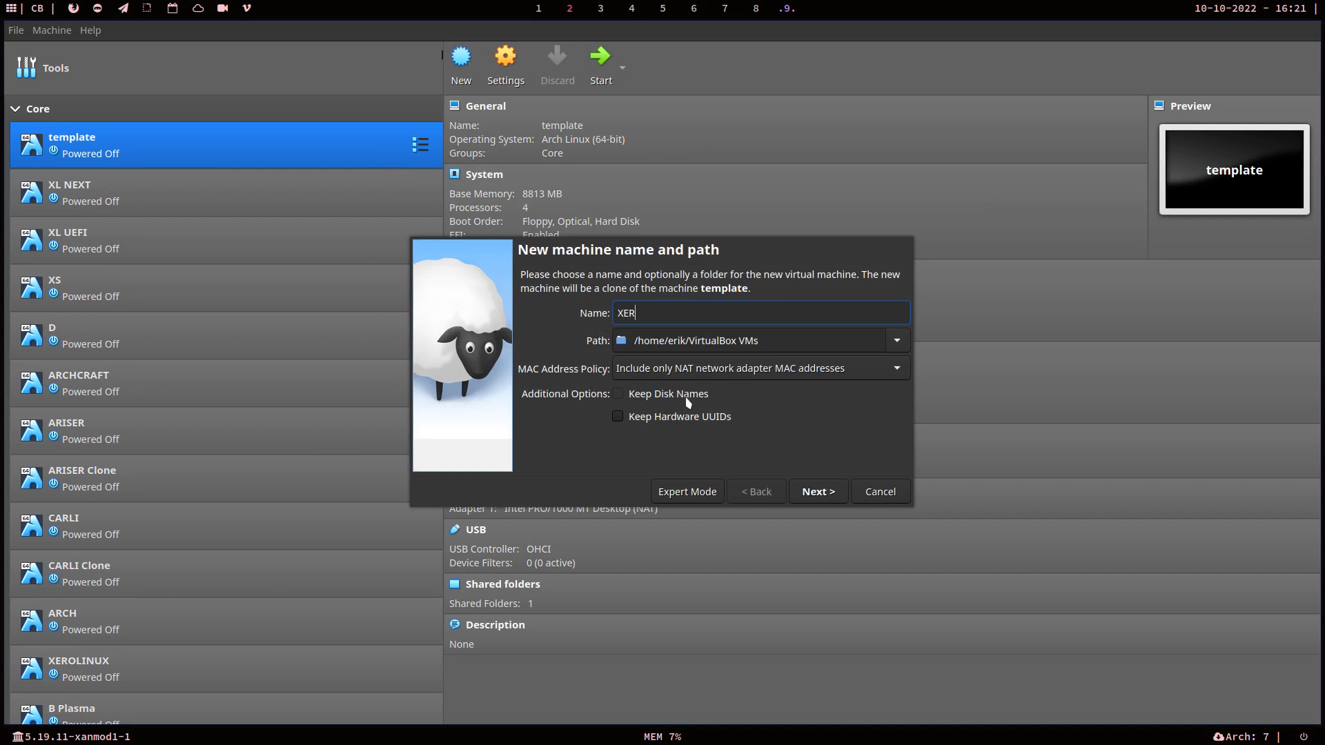
type("OLINUX")
key("Return")
key("Return")
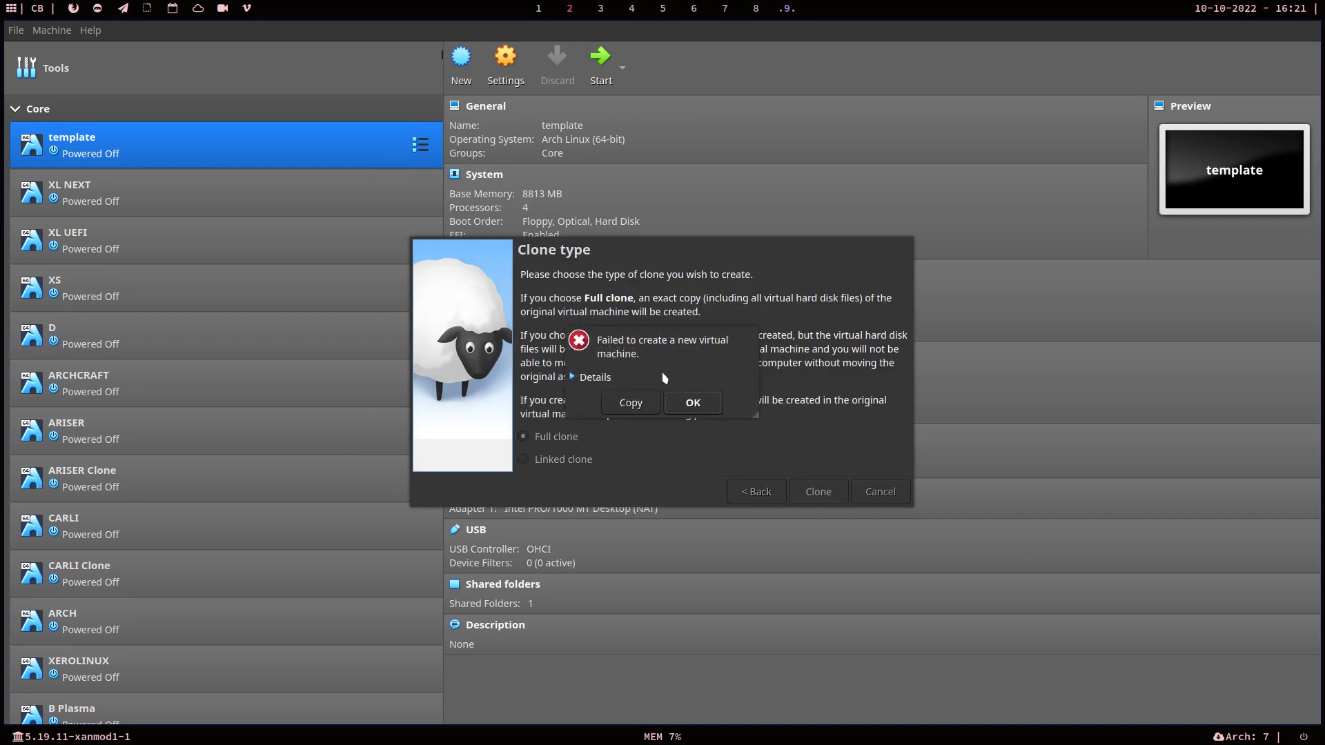
left_click(671, 403)
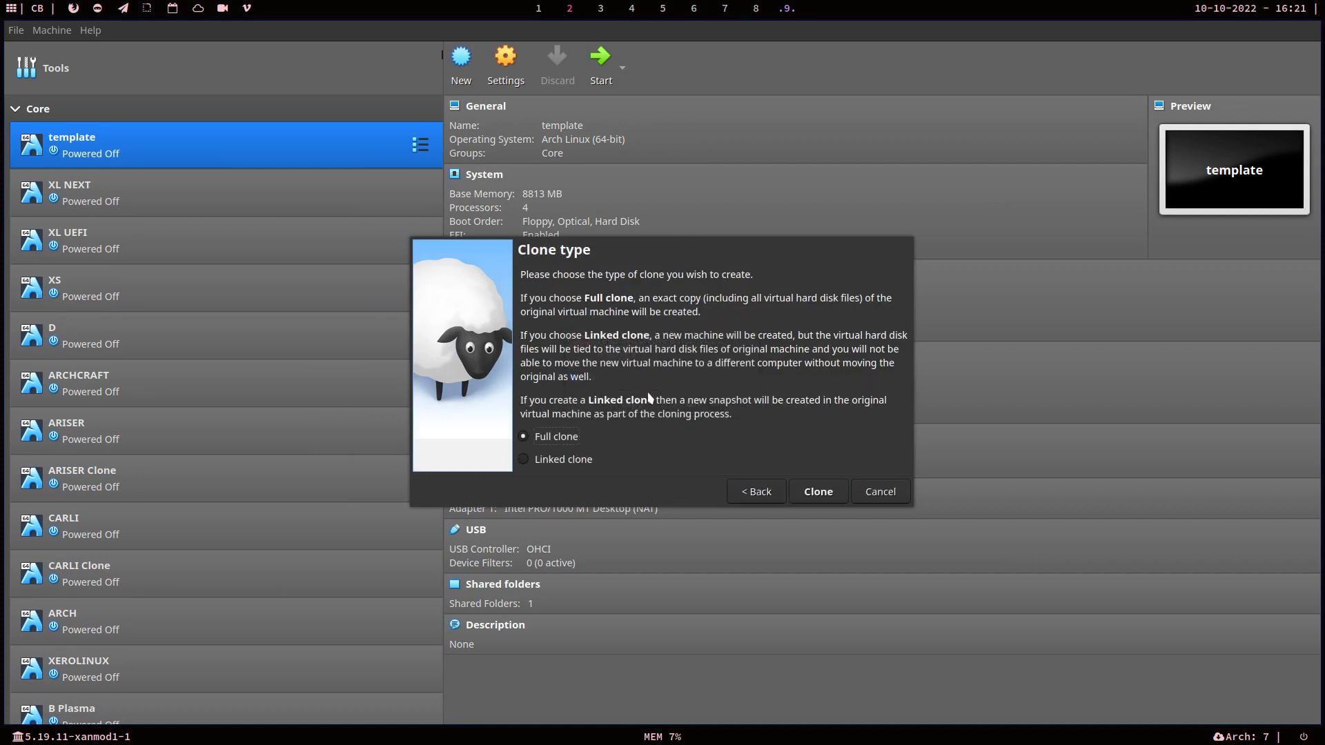
left_click(871, 492)
Step: Load xerolinux-2022.09-x86_64.iso from the Downloads folder into the existing XEROLINUX machine's optical drive
left_click(204, 654)
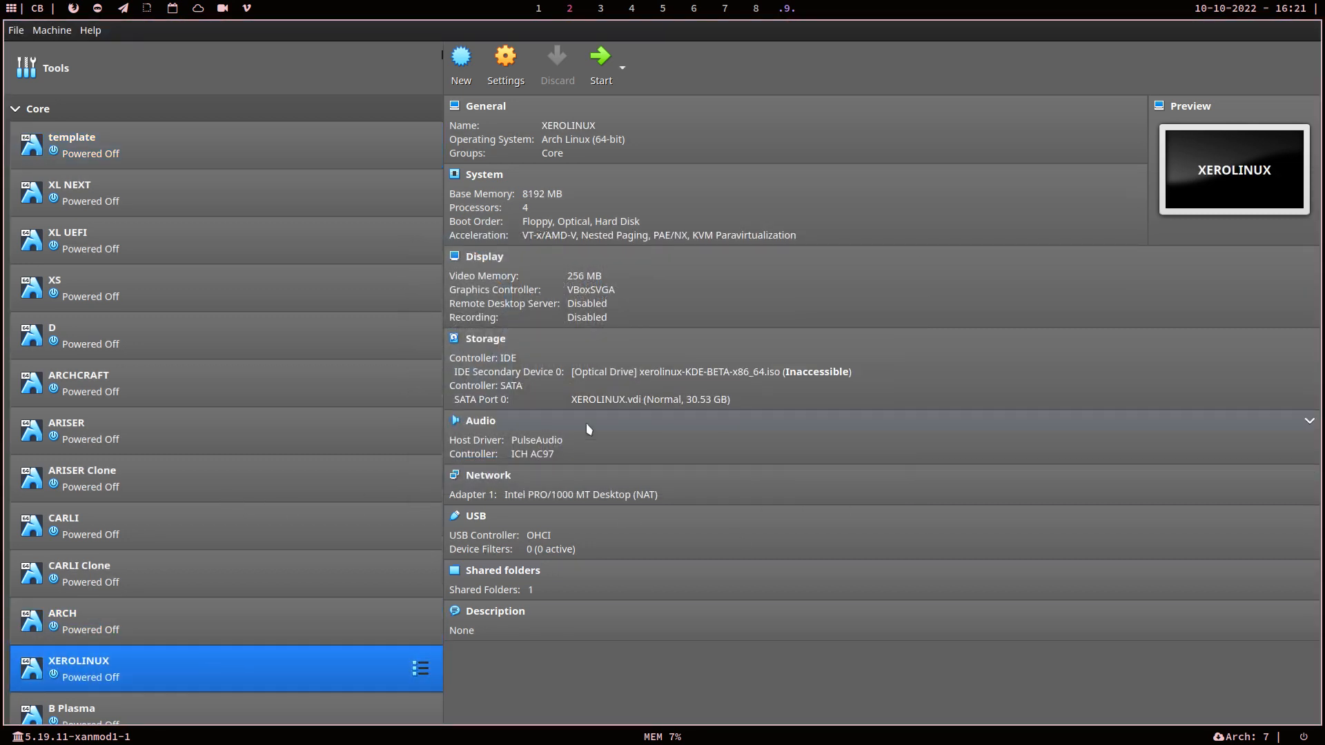
left_click(693, 372)
left_click(1085, 357)
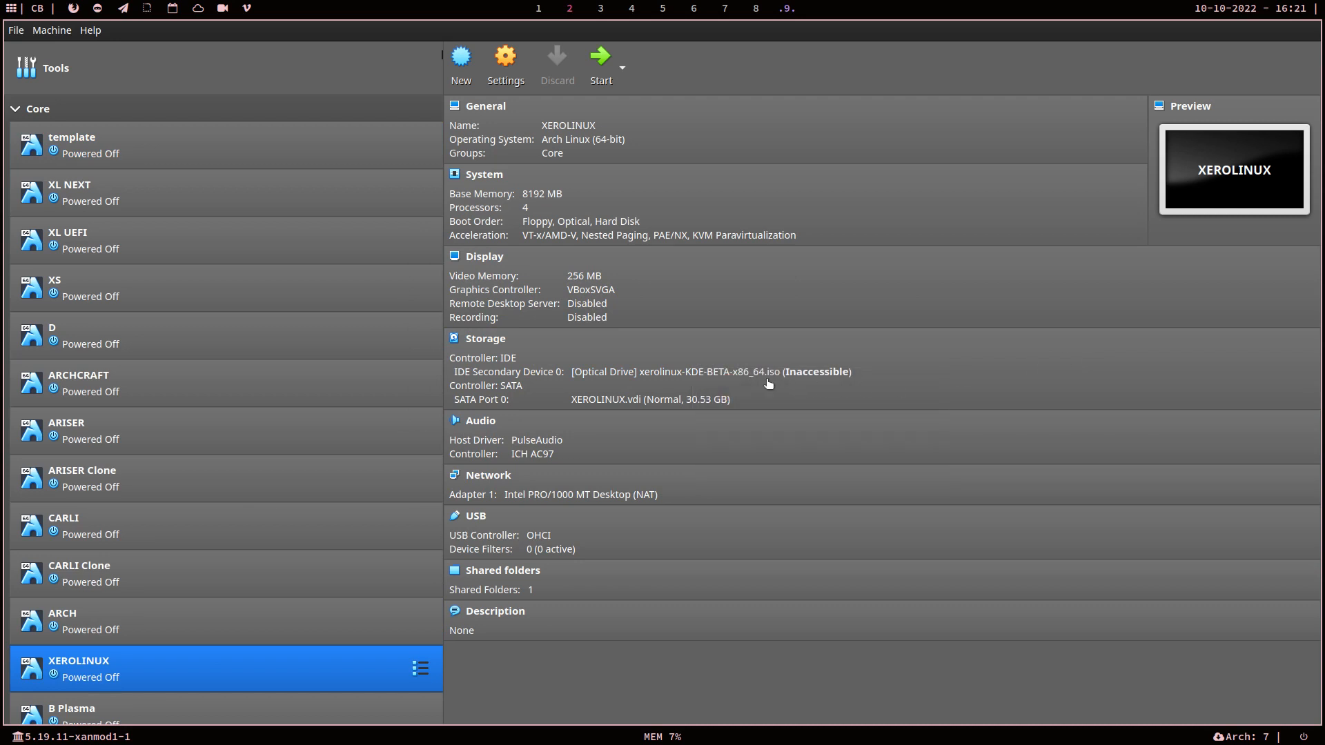
left_click(732, 375)
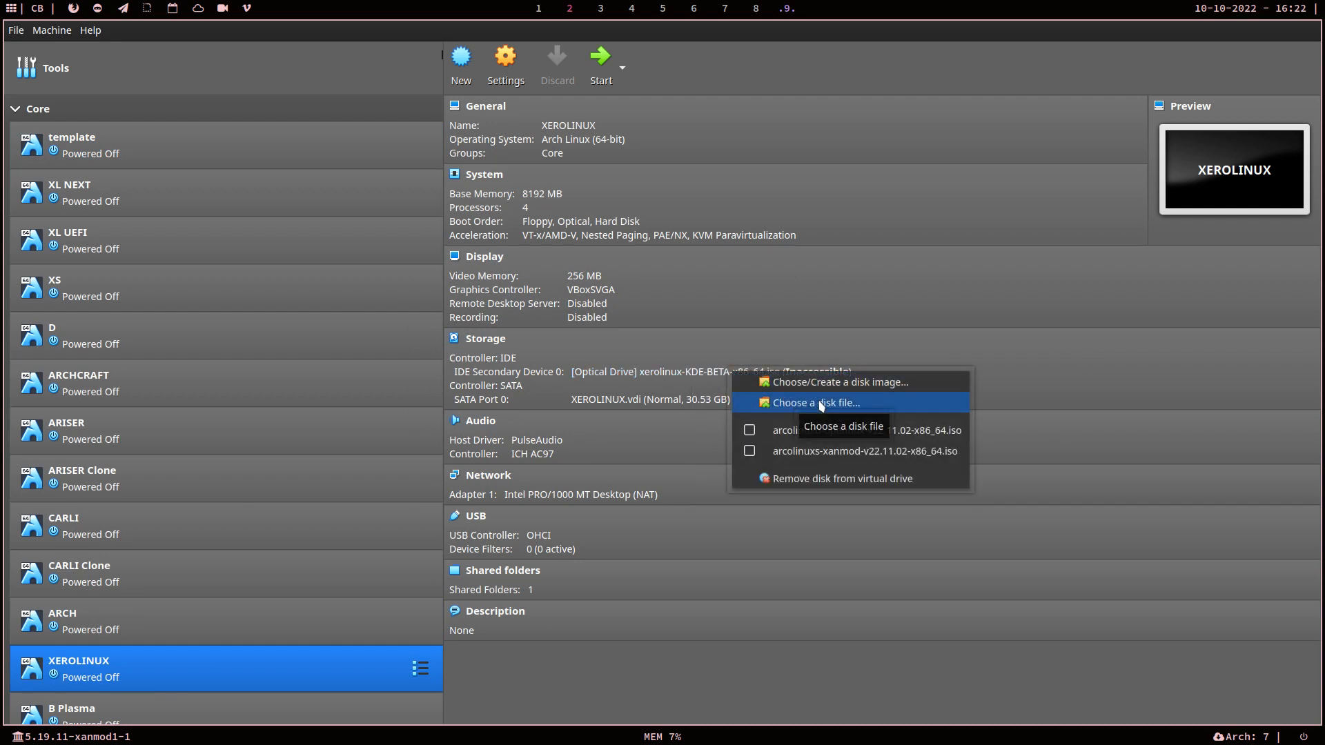
left_click(796, 405)
left_click(478, 283)
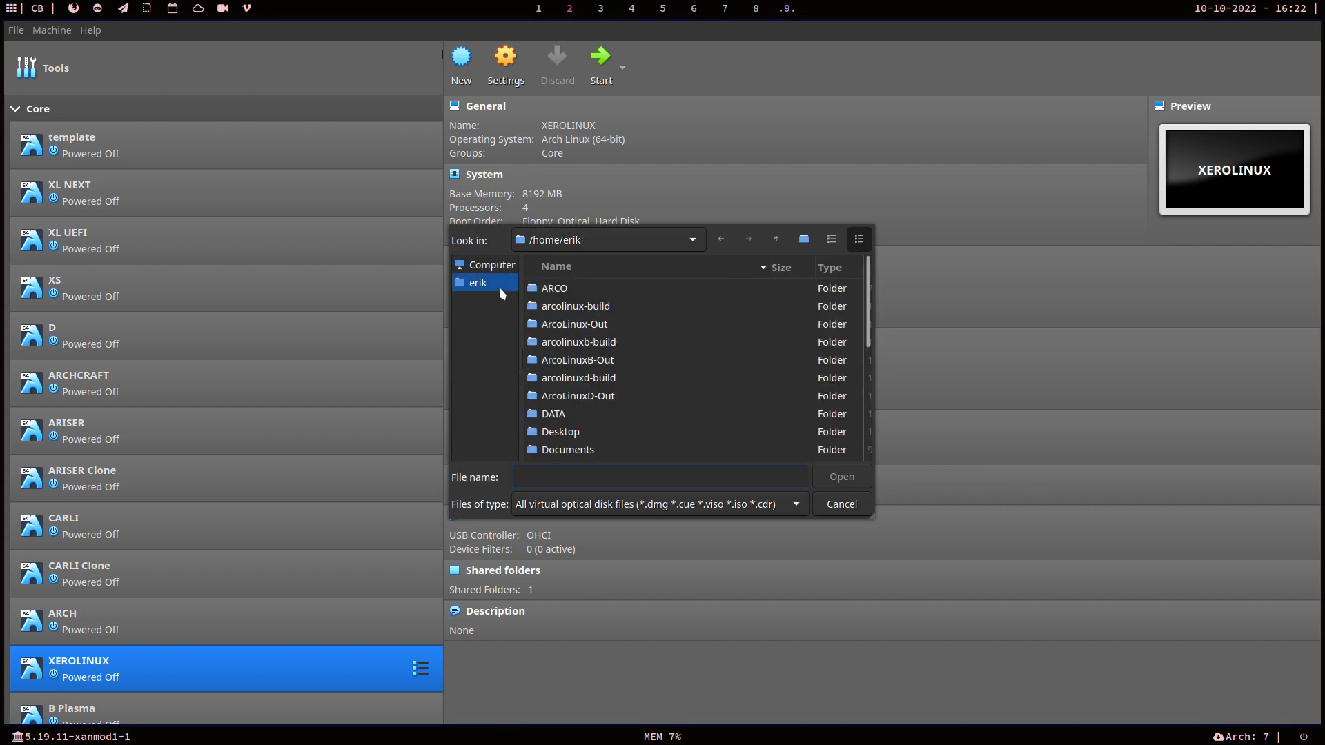
scroll(584, 453, "down", 1)
double_click(587, 432)
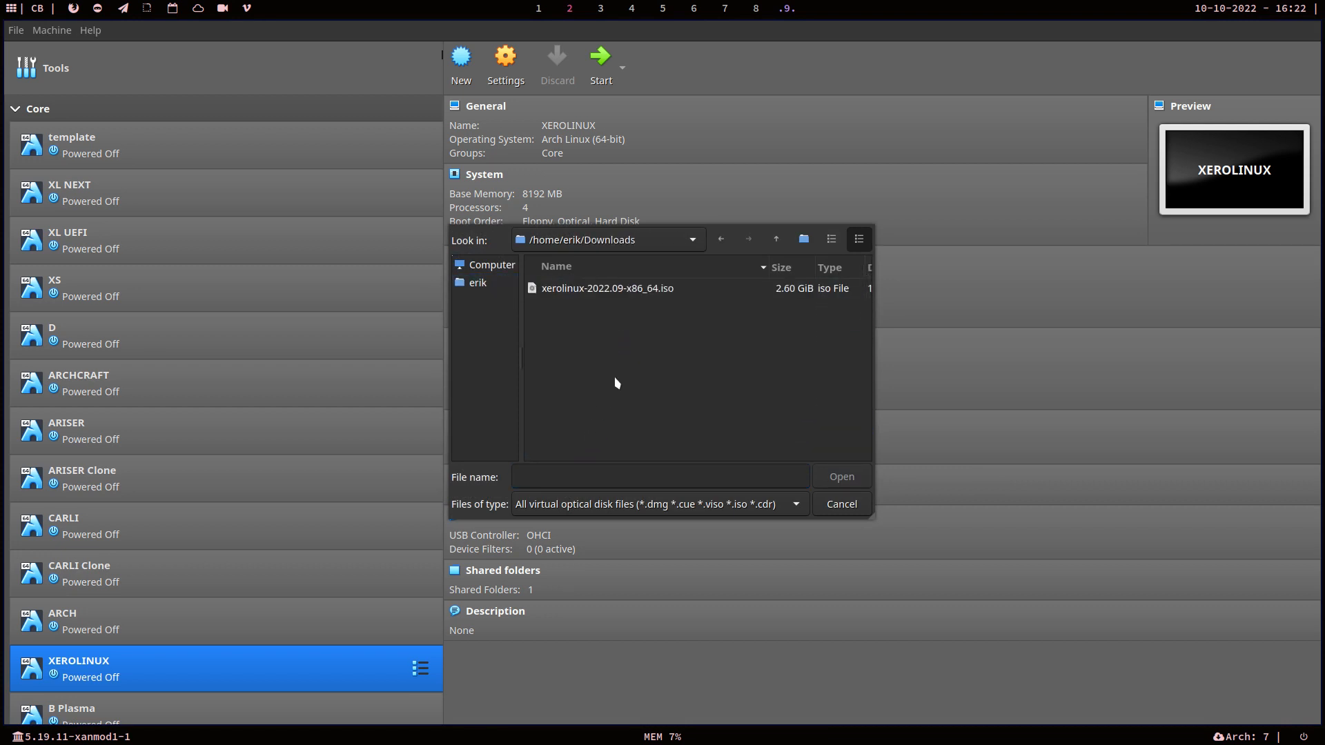
left_click(622, 290)
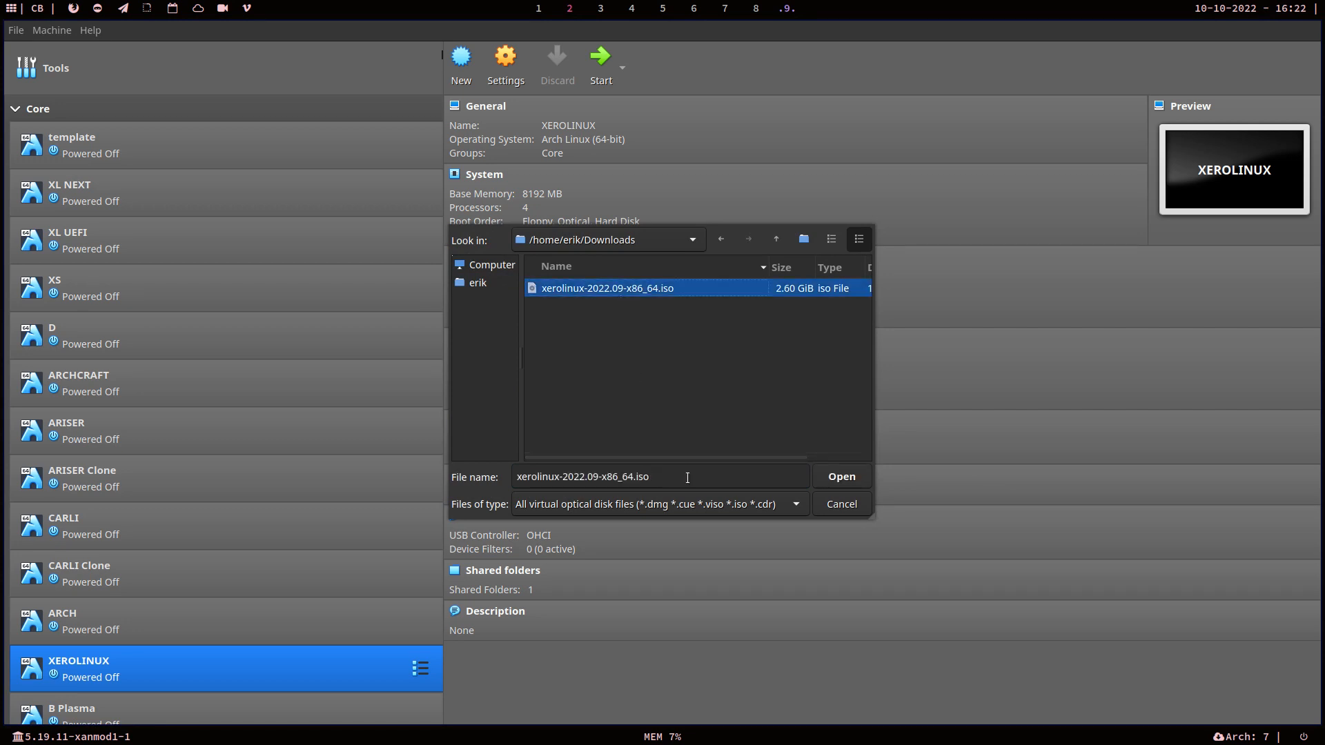
left_click(841, 476)
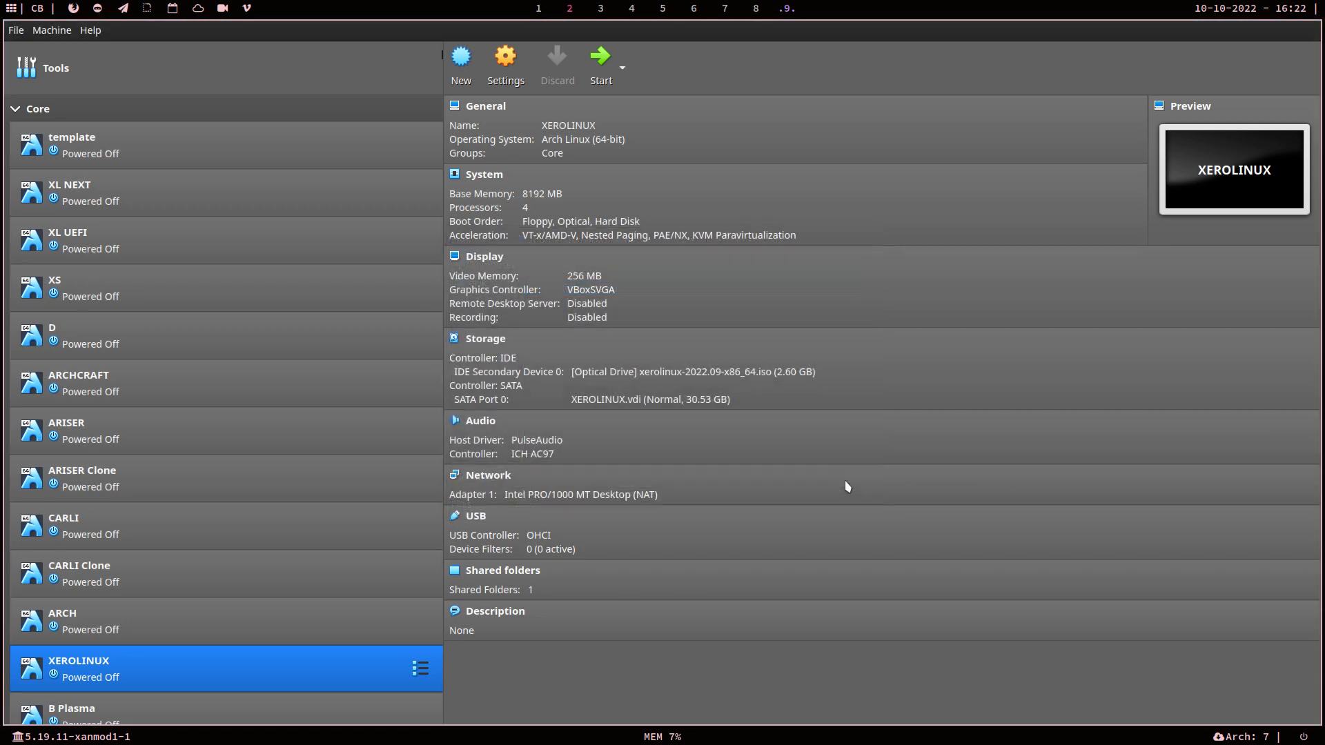
Step: Start the XEROLINUX machine and stop the automatic boot countdown, keeping the default boot entry selected
left_click(601, 80)
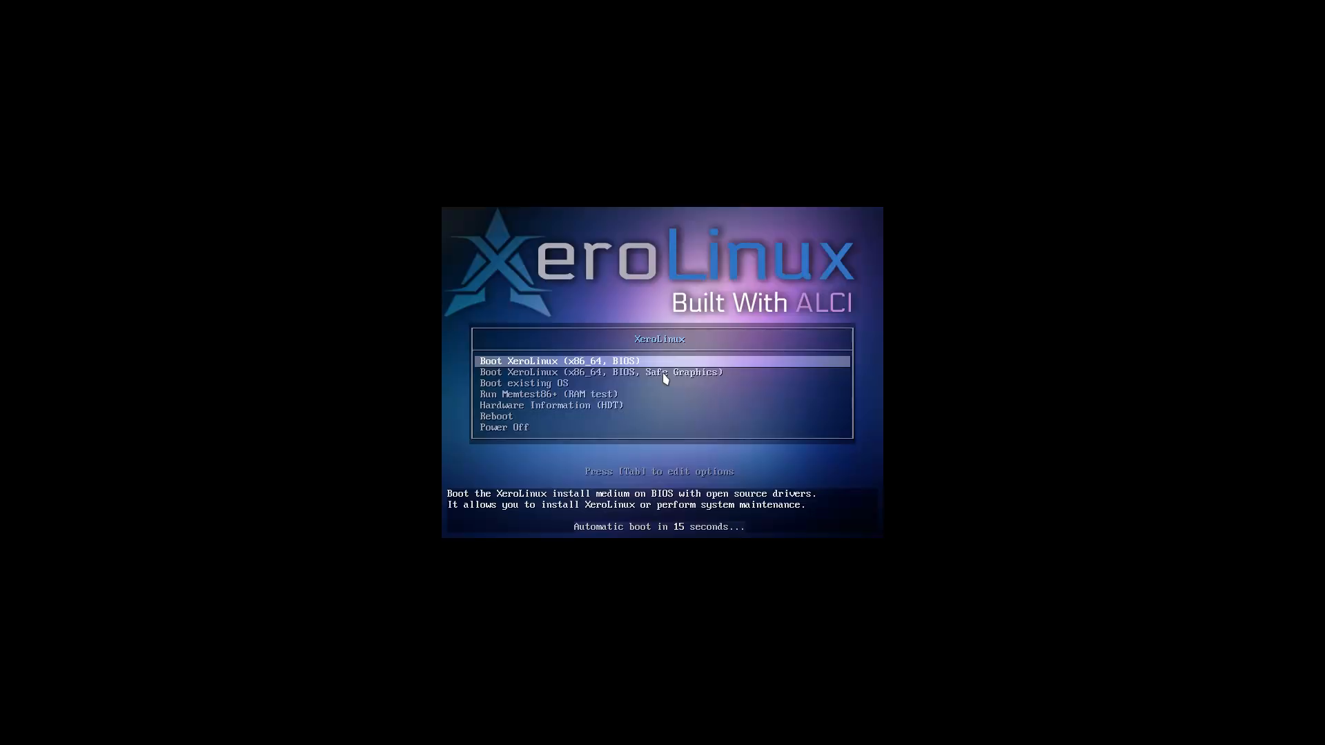
key("Down")
key("Up")
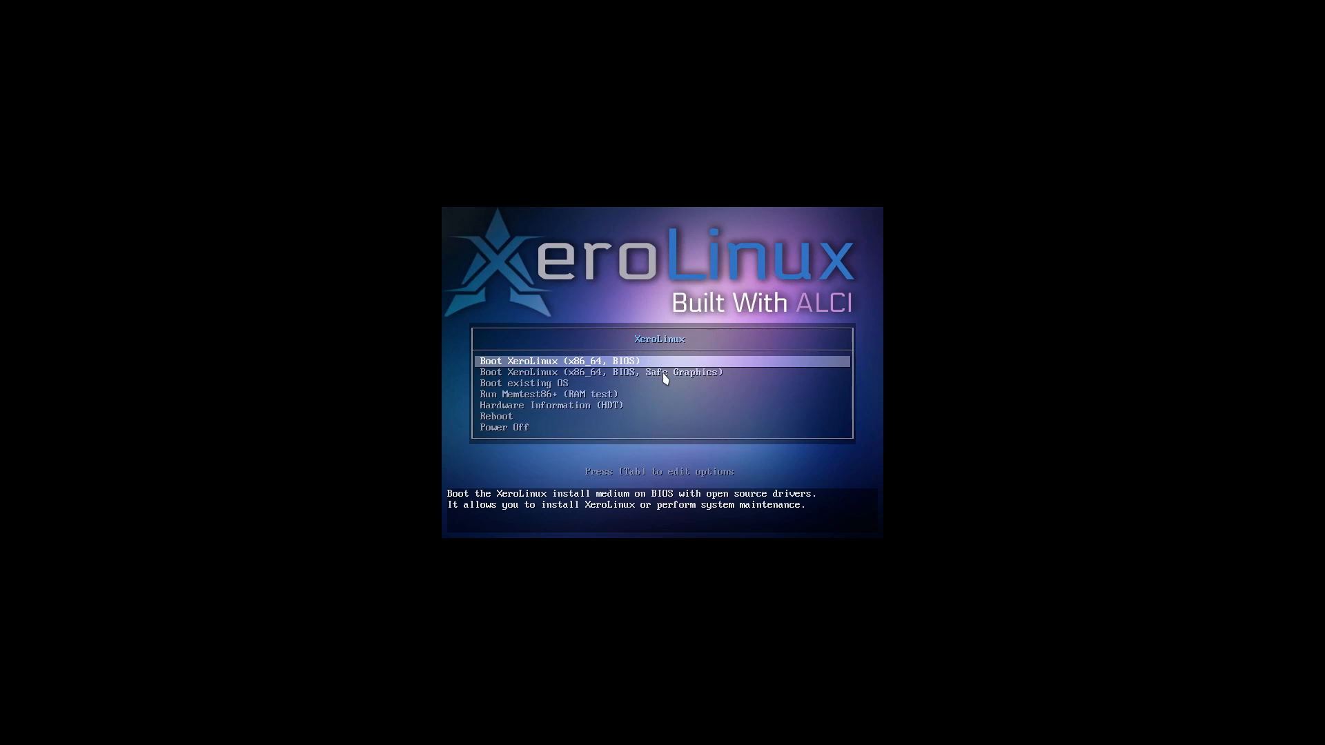
Step: Inspect the default entry's kernel parameters and boot XeroLinux (x86_64, BIOS) with open source drivers
key("Tab")
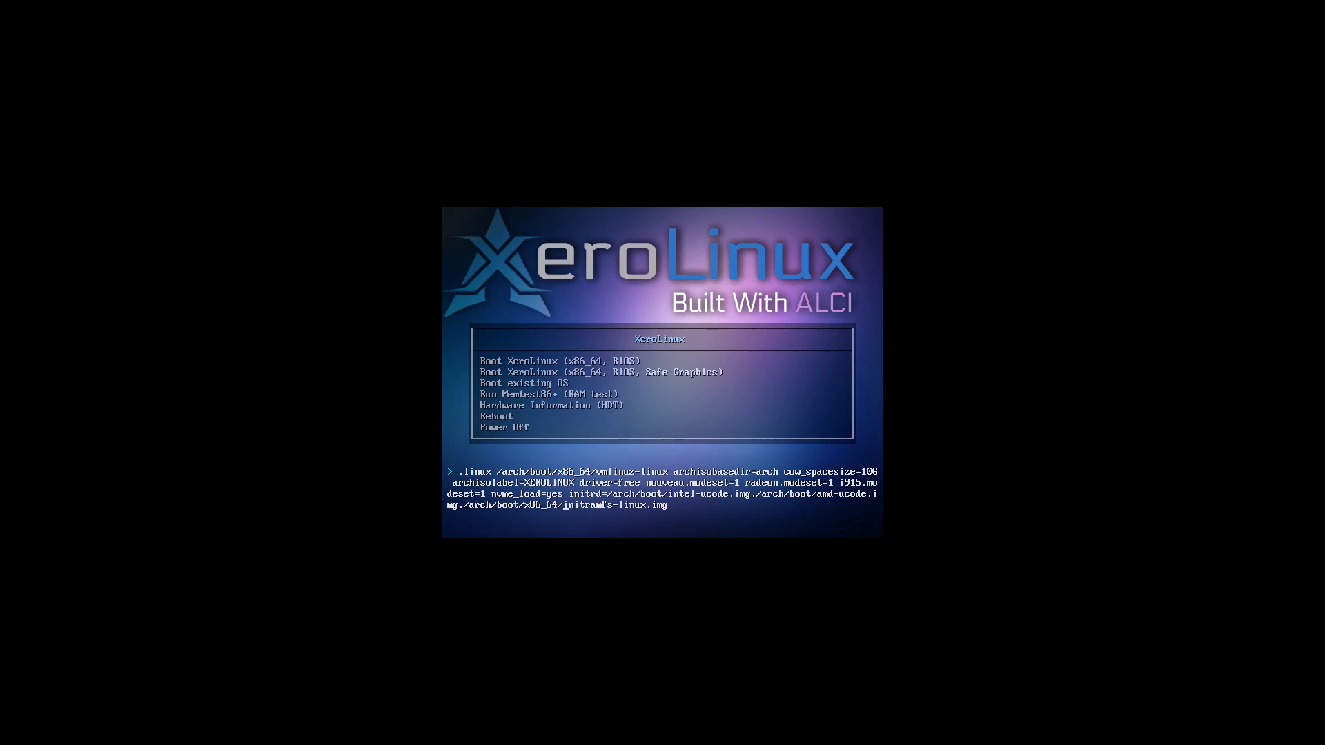
key("Escape")
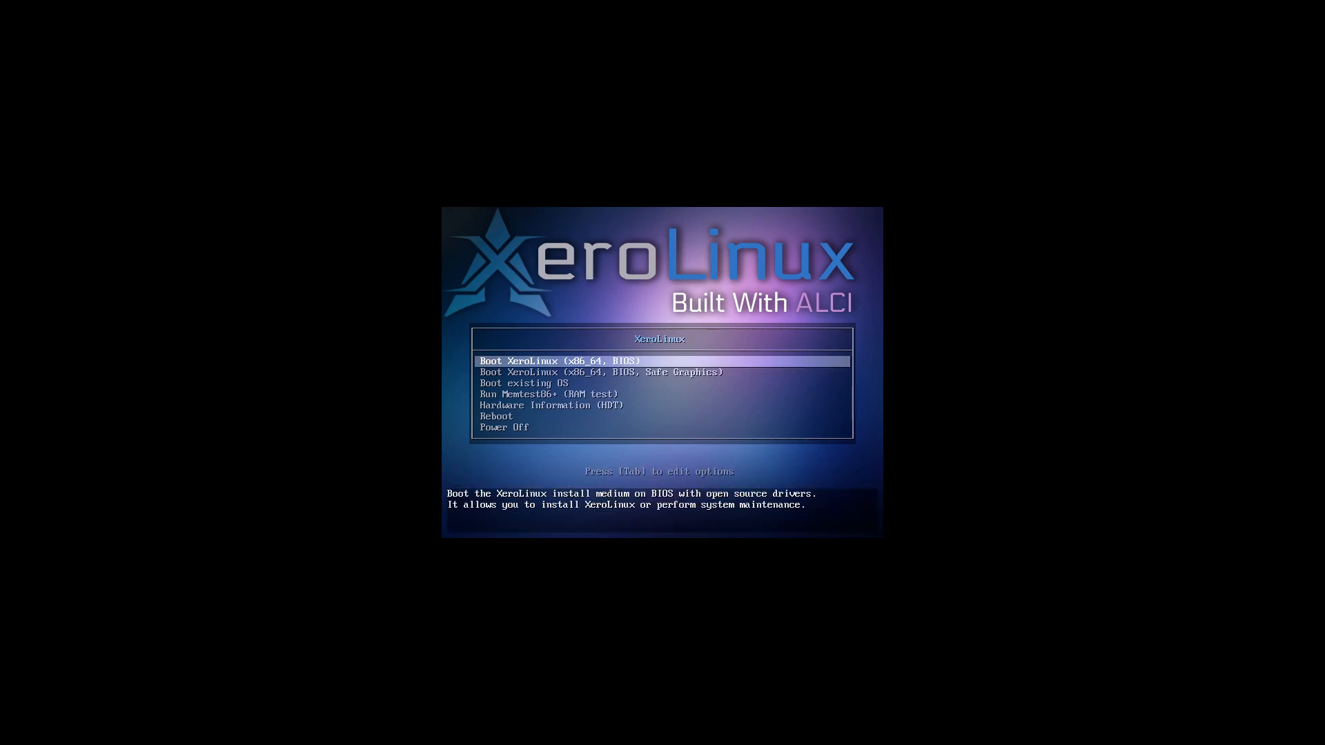
key("Down")
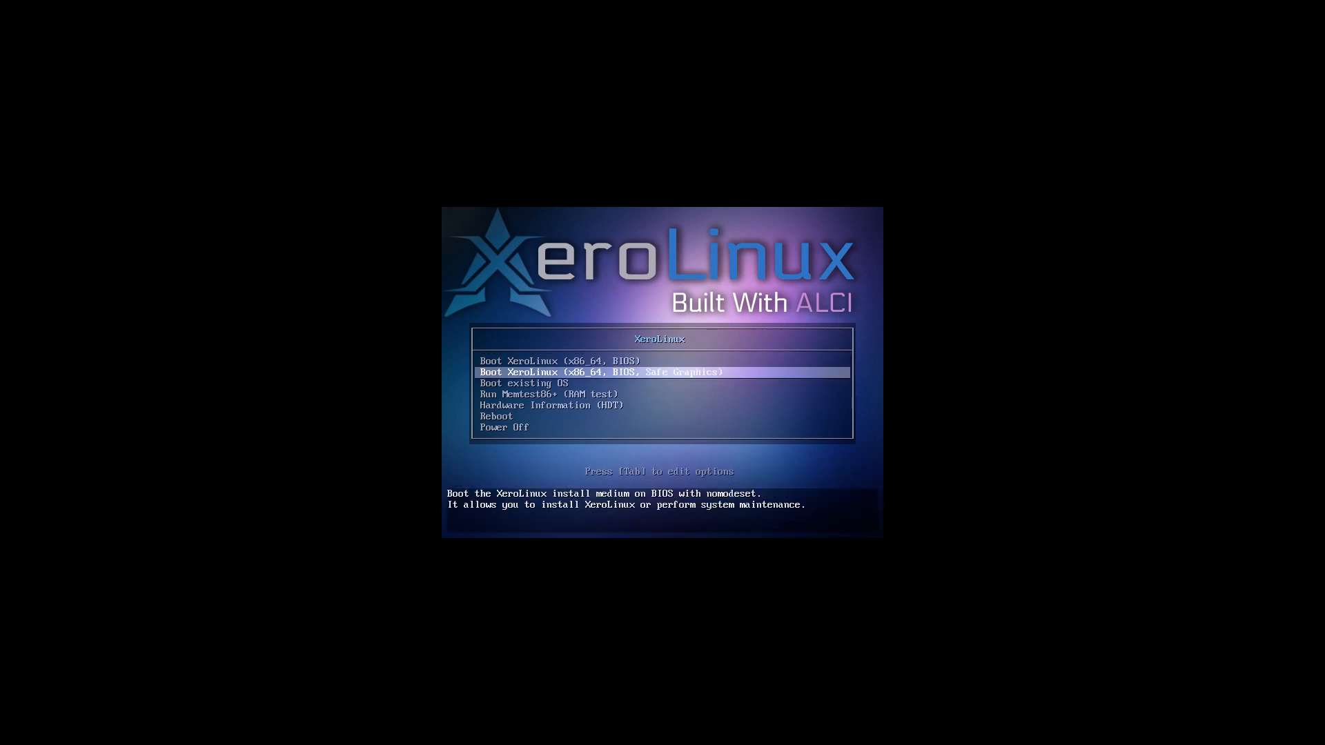
key("Up")
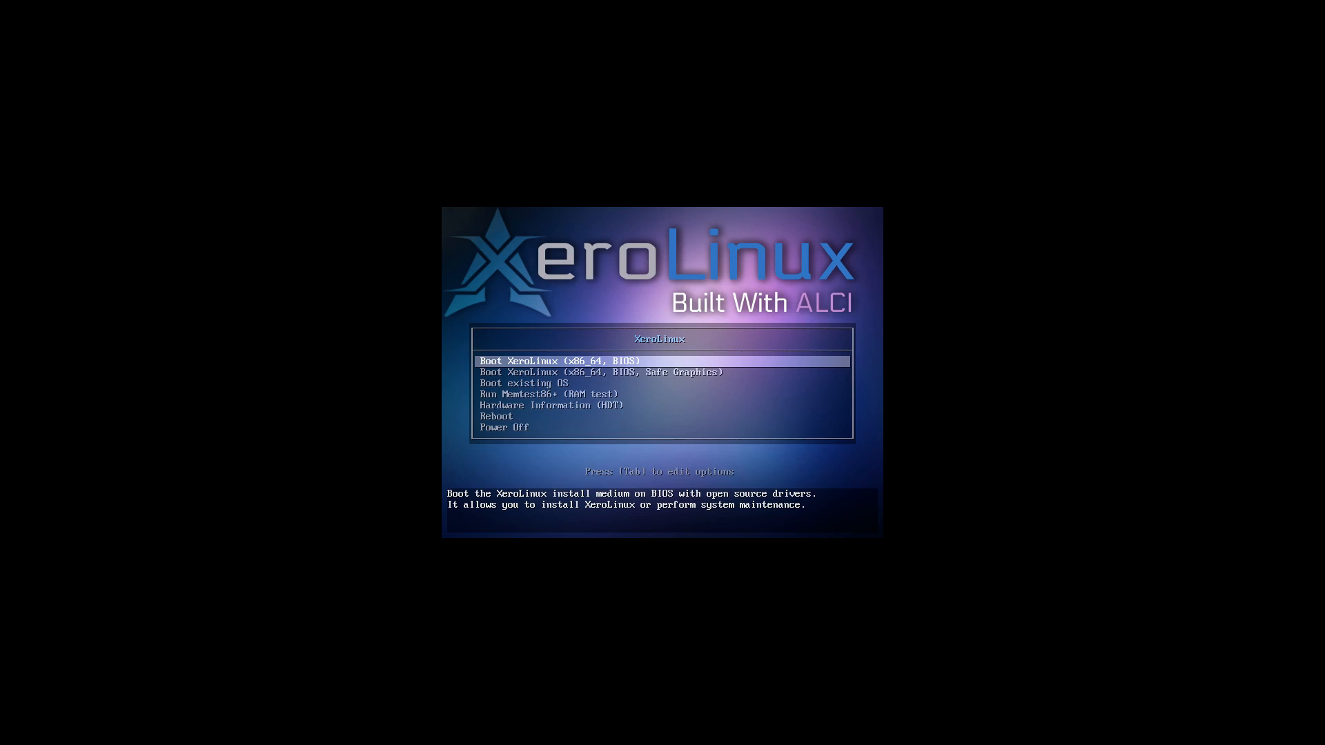
key("Return")
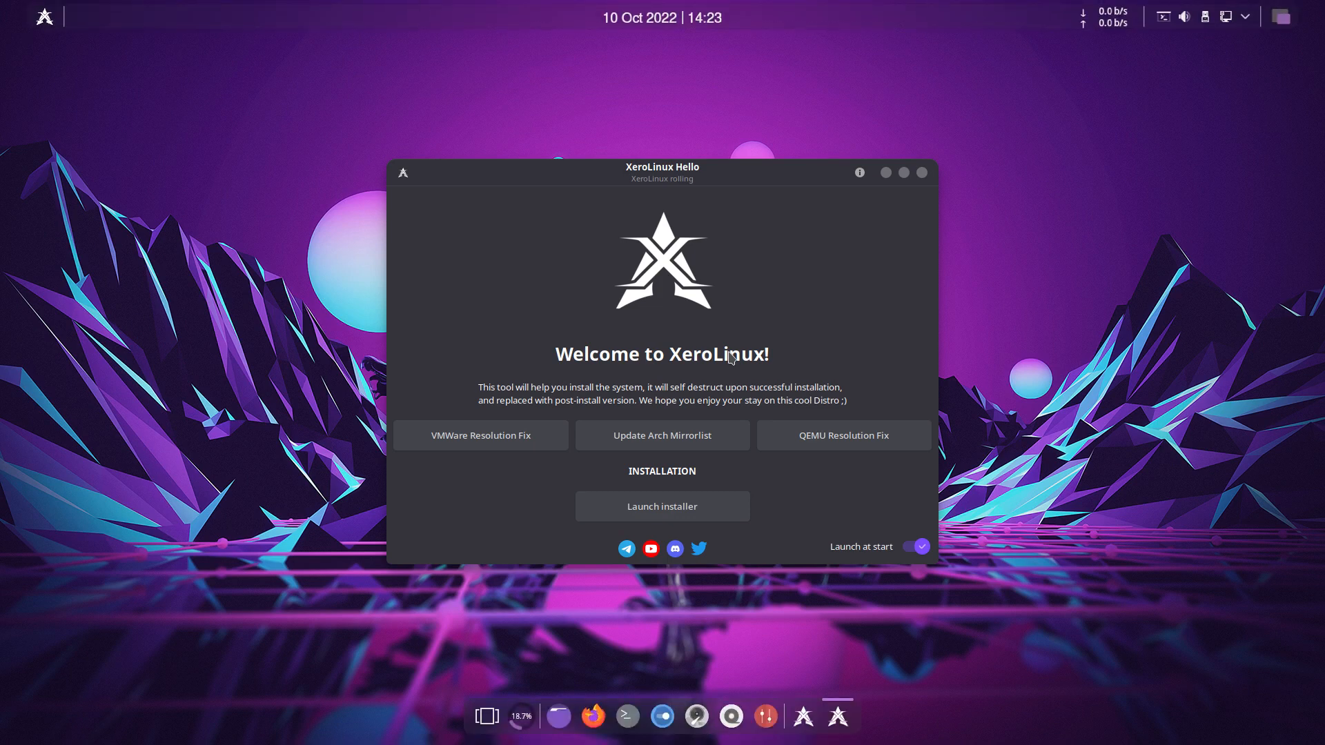
Step: Examine the live desktop's application menu and the context menus of the Latte panel and dock items
left_click(44, 21)
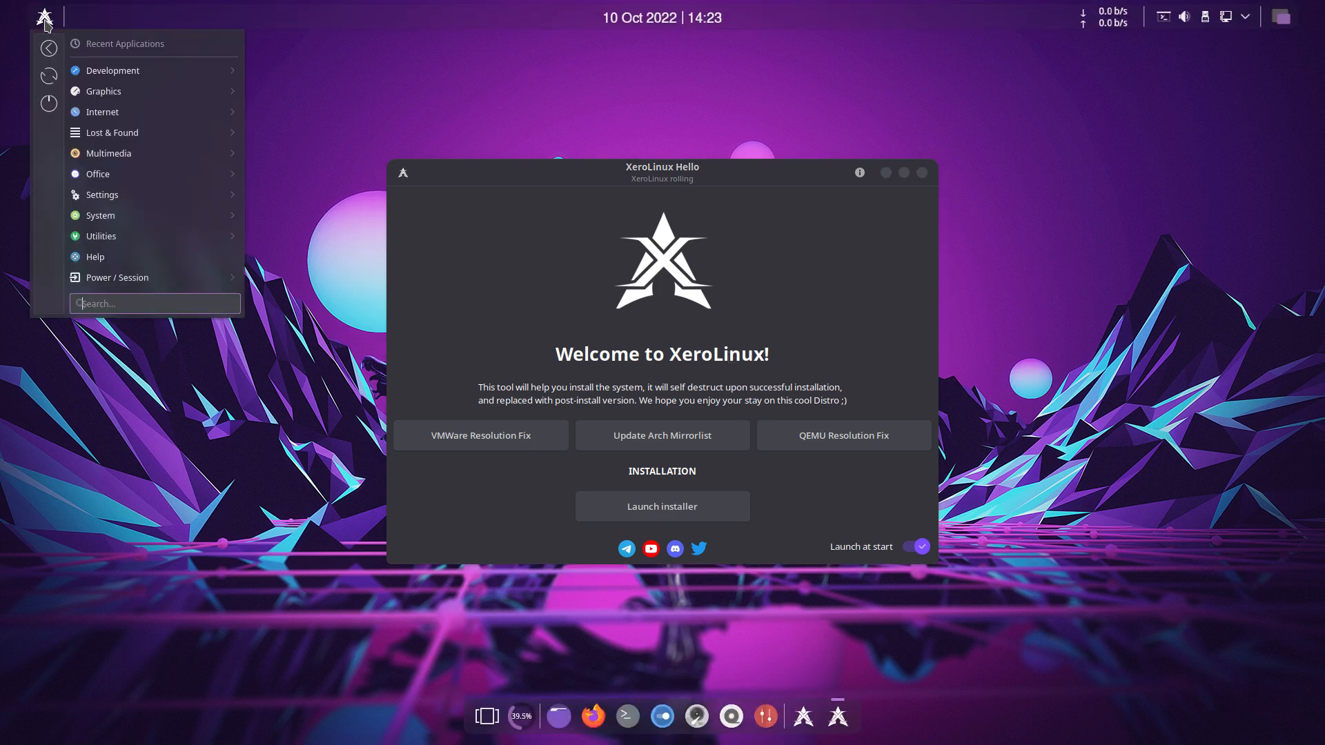
right_click(275, 17)
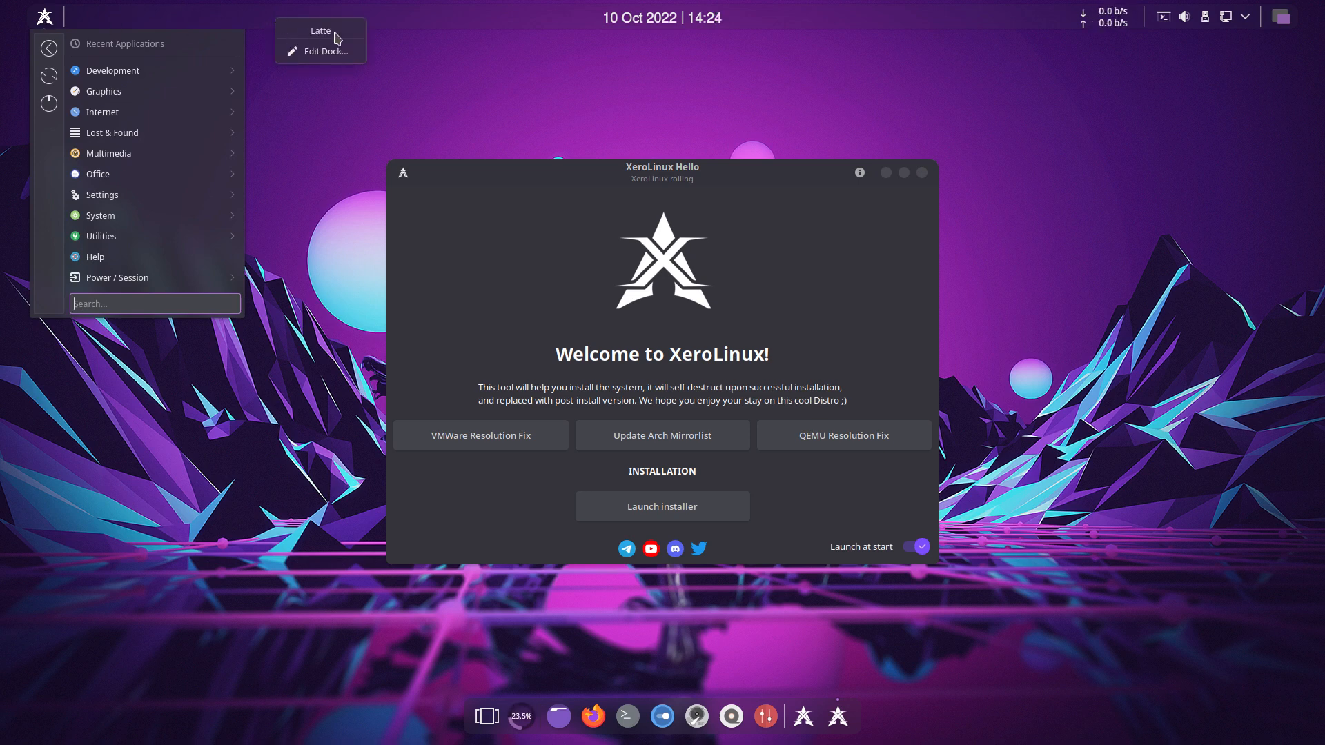
left_click(689, 72)
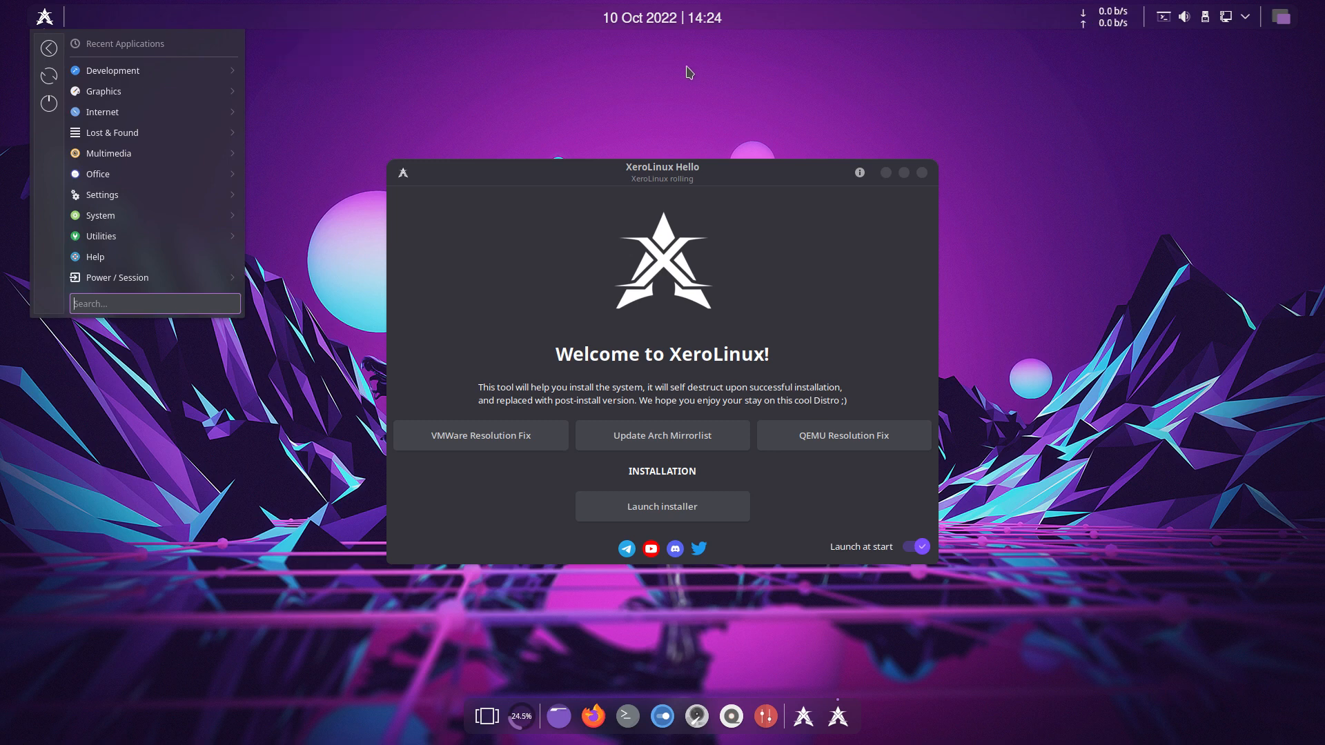
right_click(521, 716)
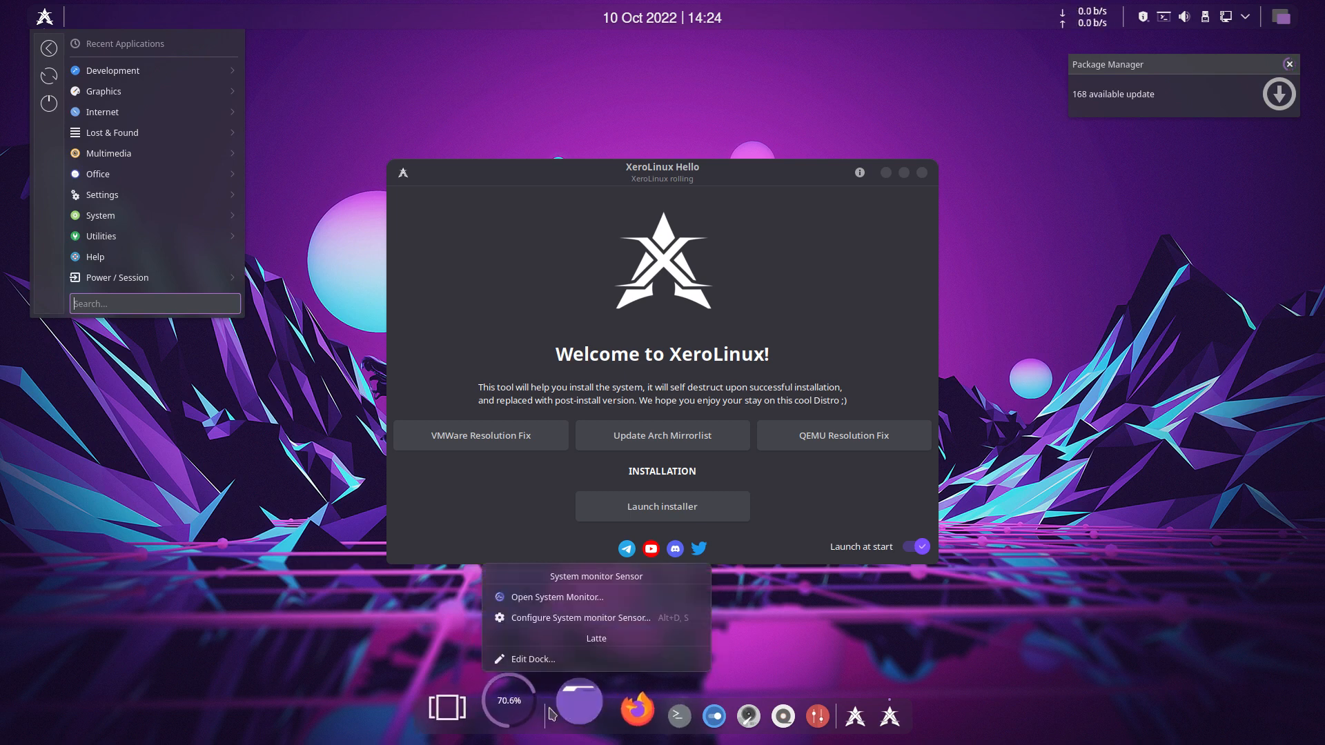
left_click(726, 730)
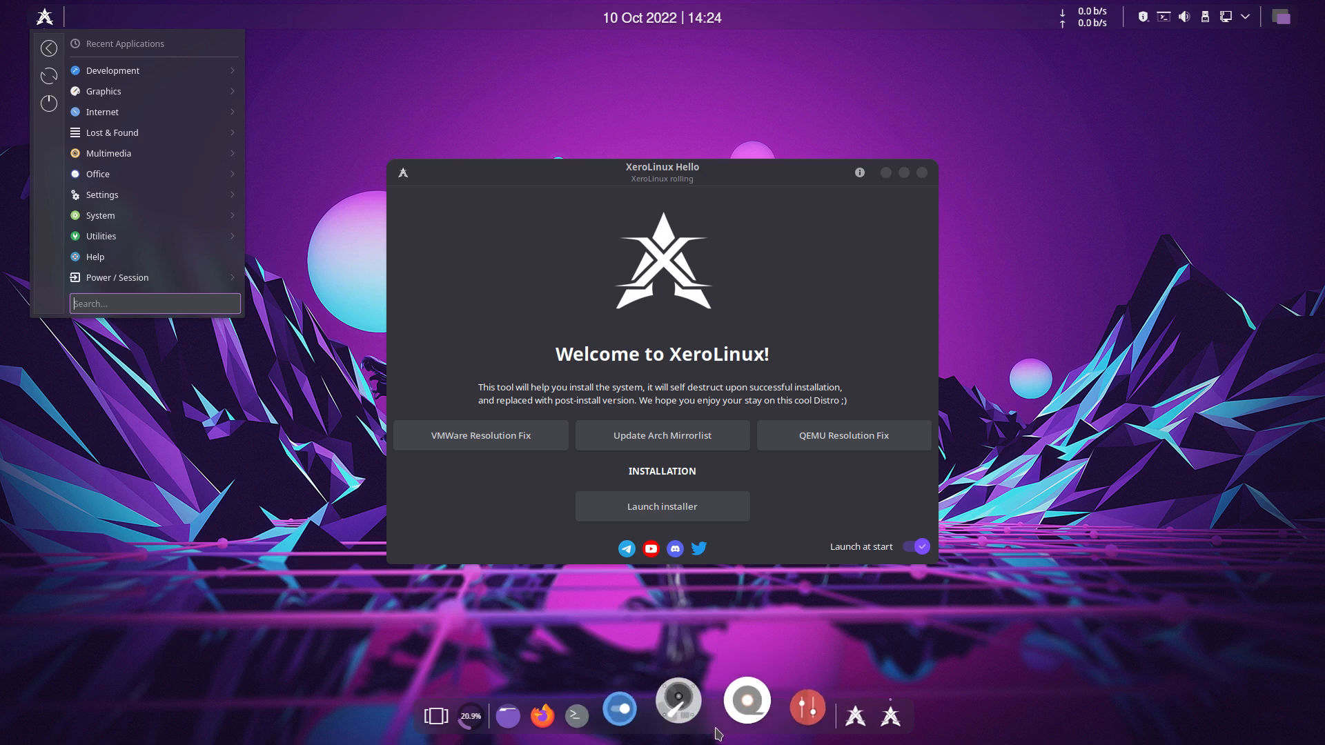
right_click(728, 730)
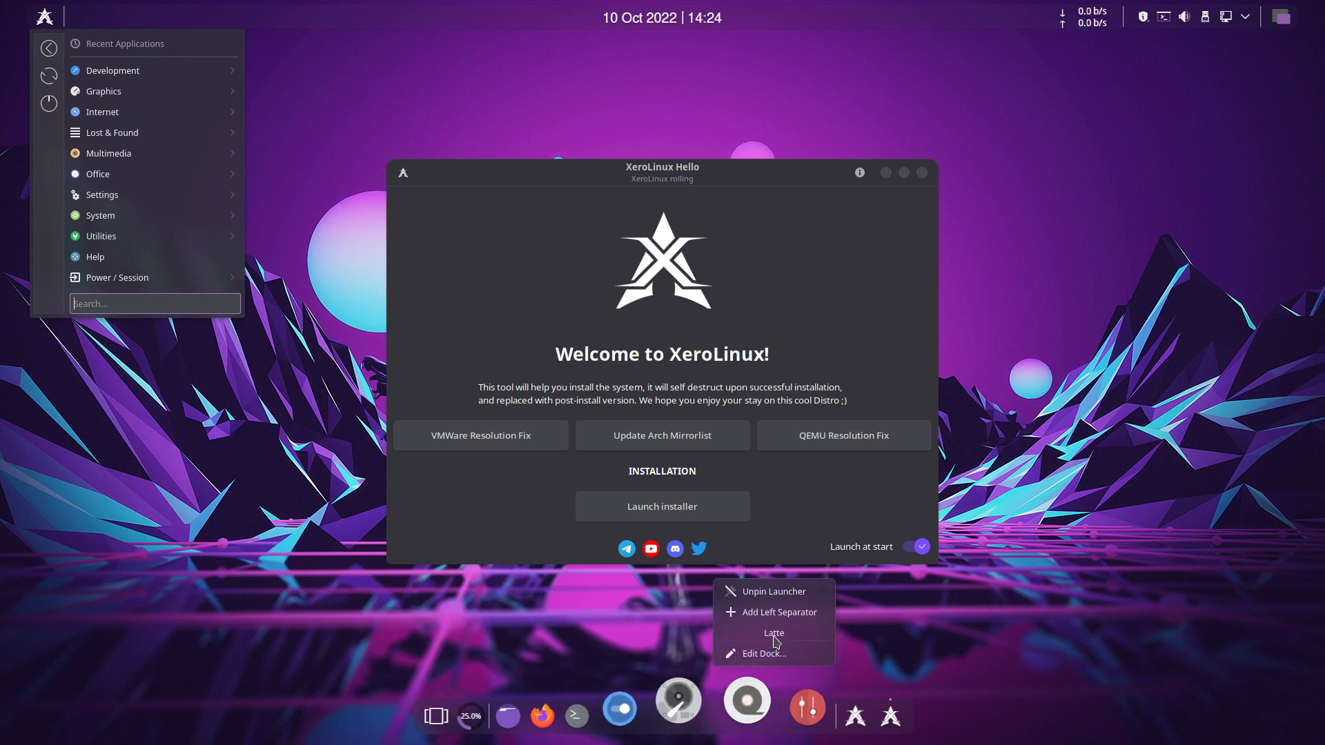
left_click(814, 299)
left_click(533, 97)
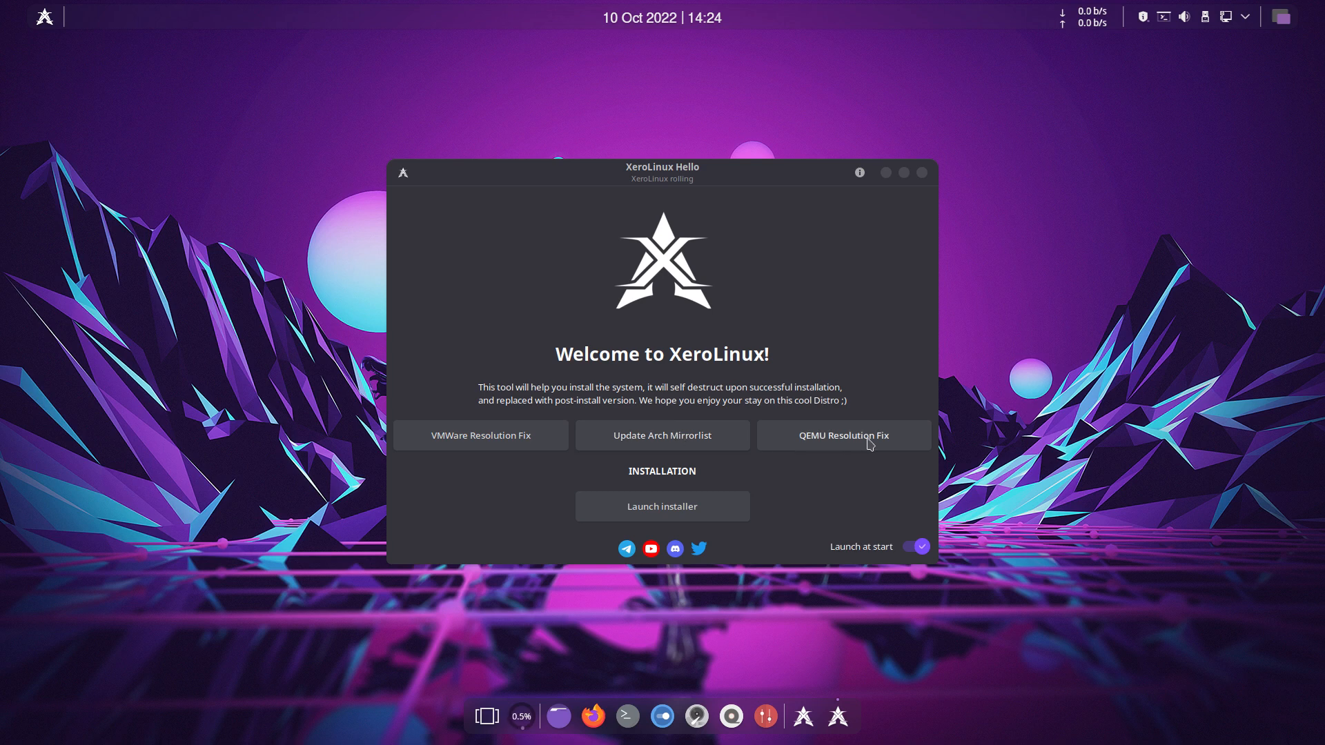
Step: Launch the XeroLinux installer and view its language selector and the Calamares version information
left_click(661, 512)
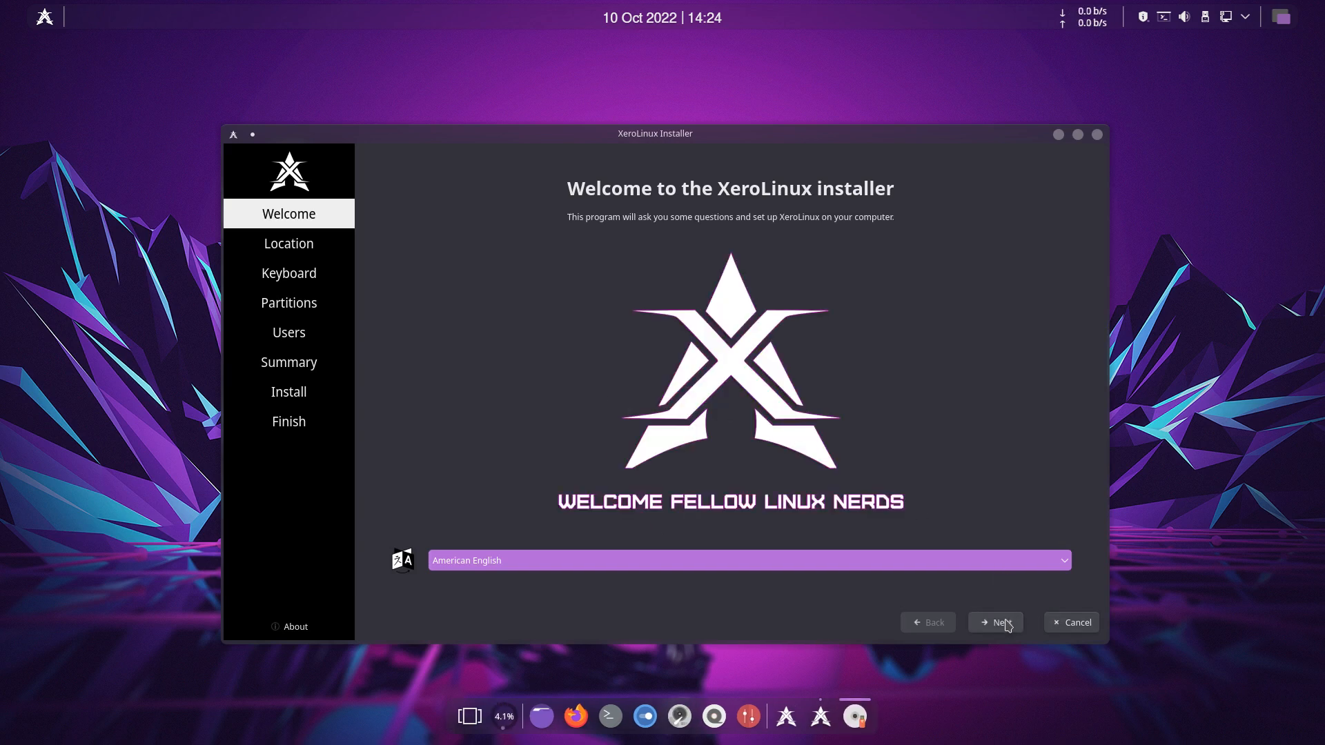
left_click(831, 567)
left_click(832, 567)
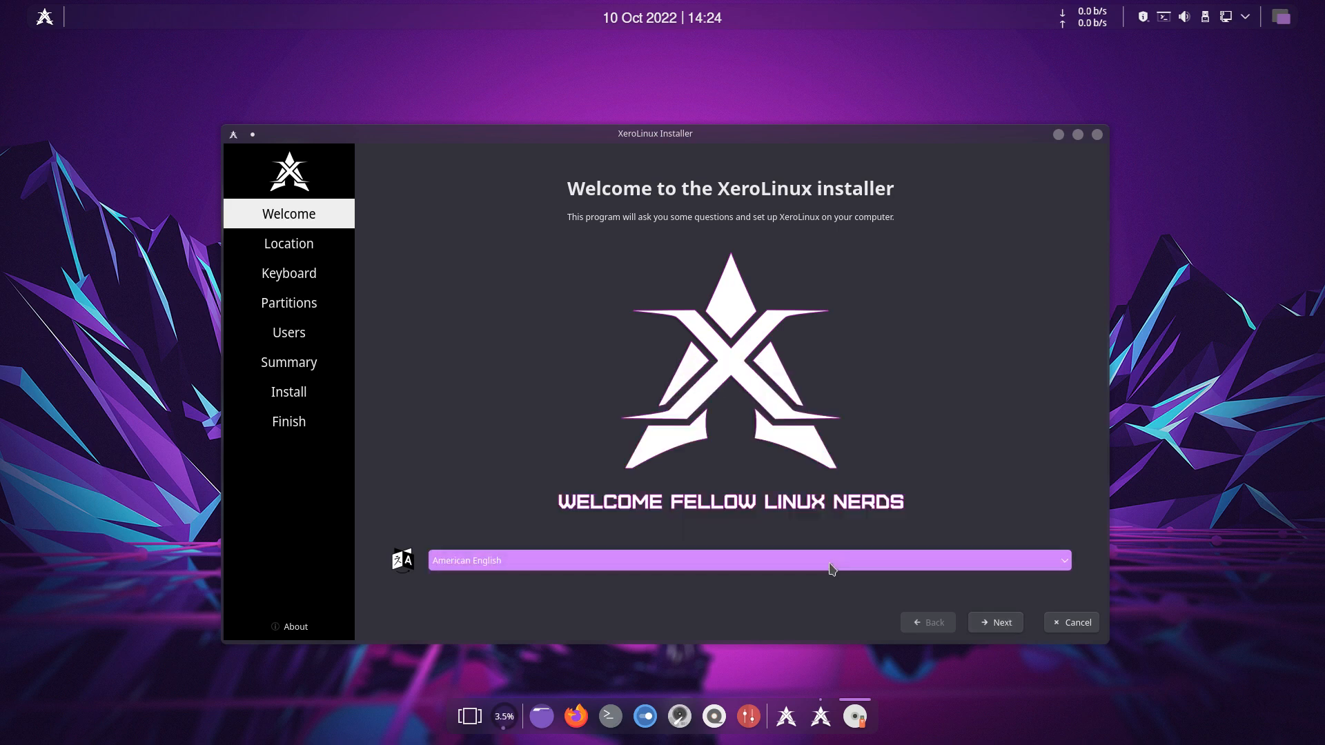
left_click(279, 631)
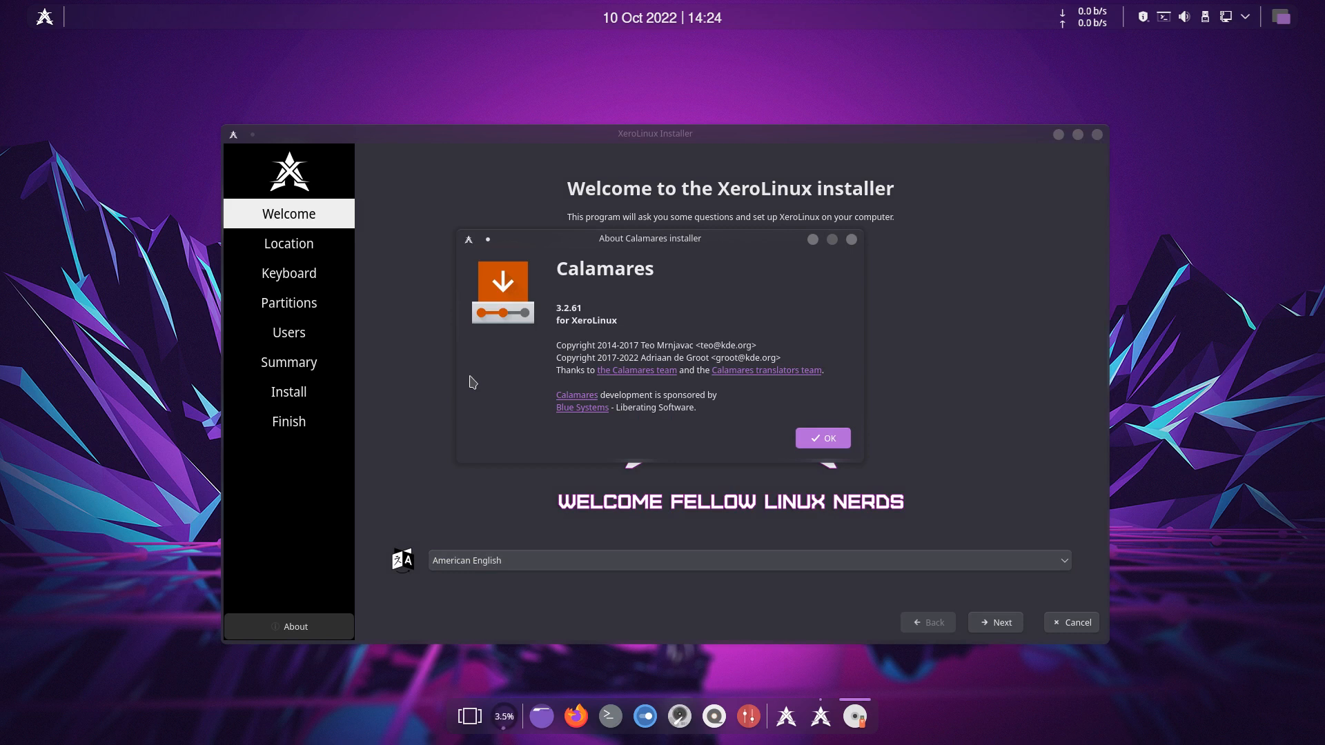
left_click(852, 240)
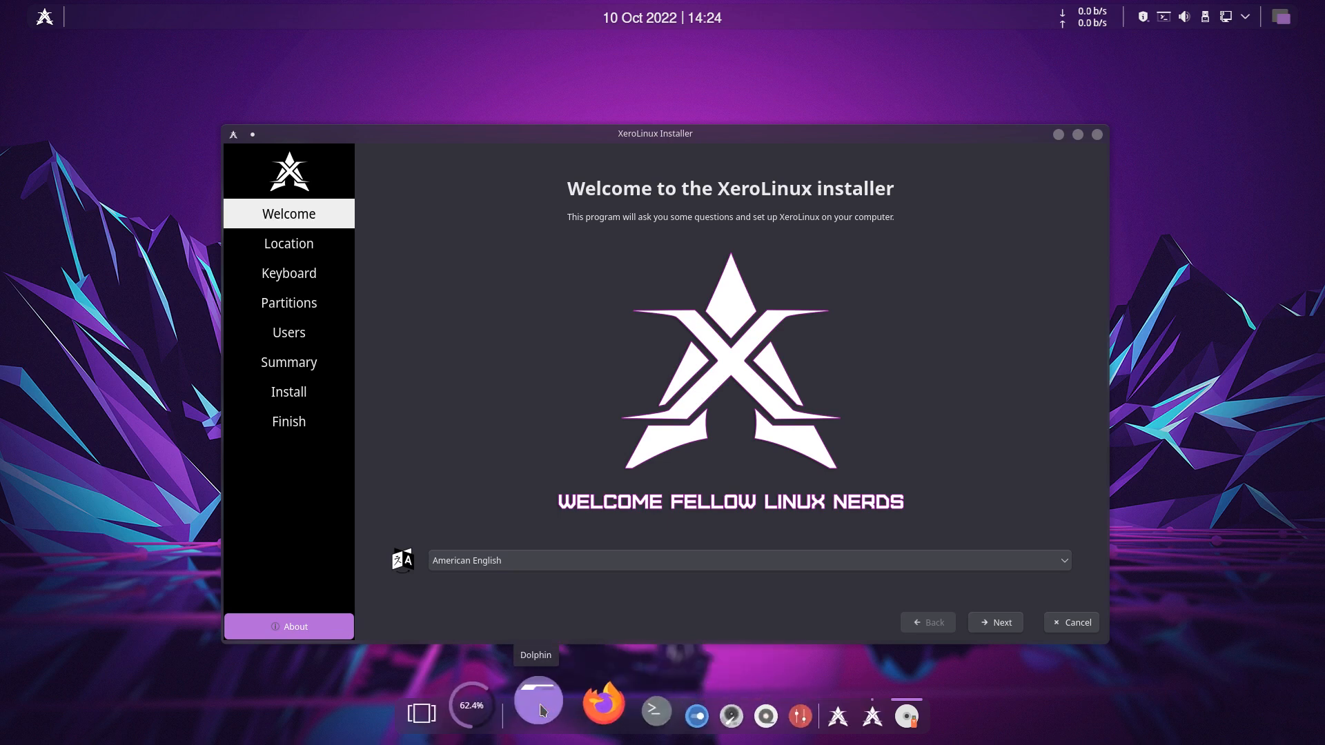
Step: Browse to the /etc/calamares folder in the Dolphin file manager and open settings.conf
left_click(539, 703)
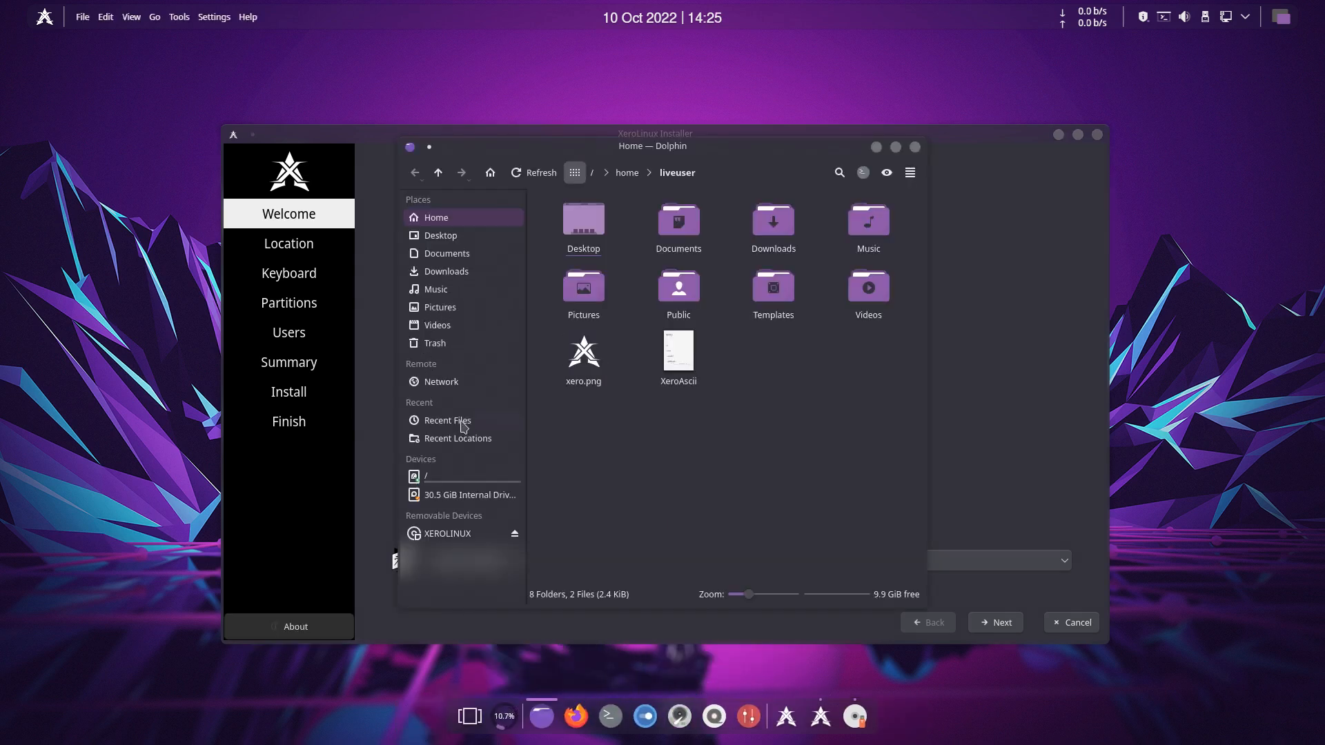
left_click(458, 476)
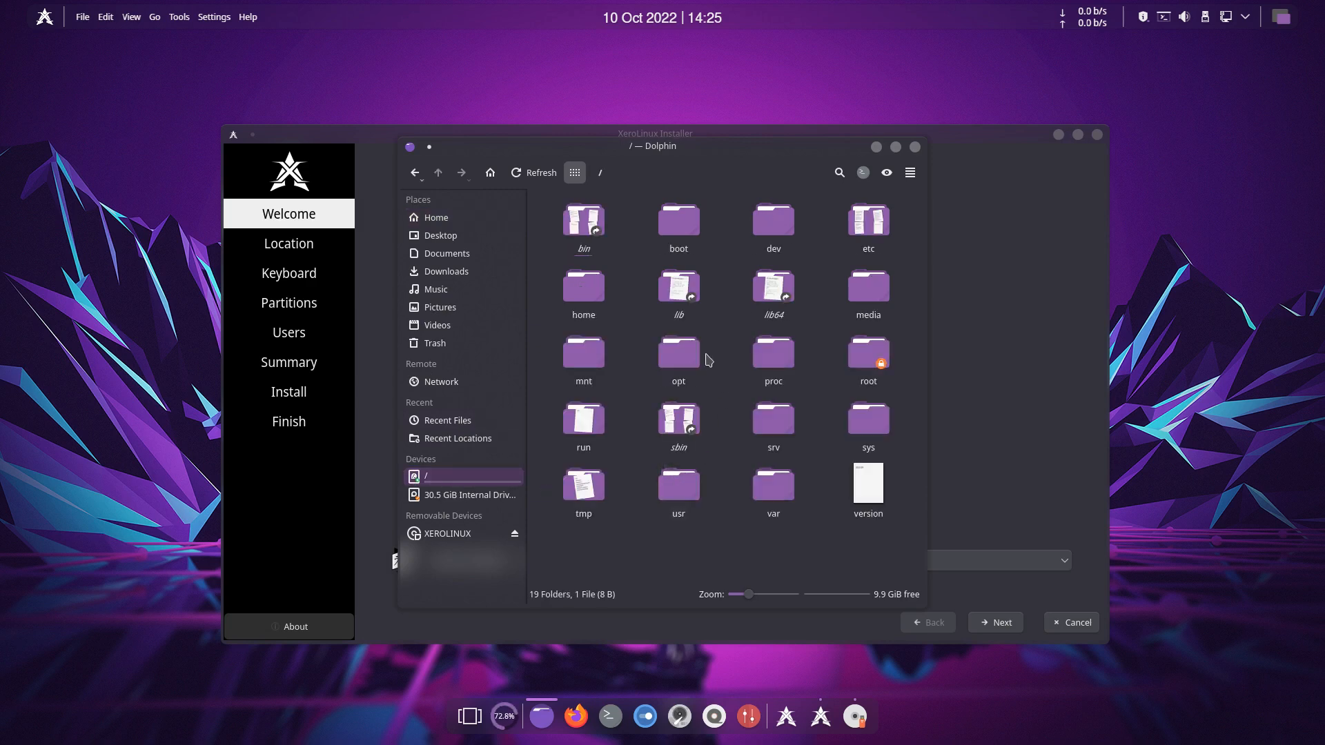
left_click(857, 238)
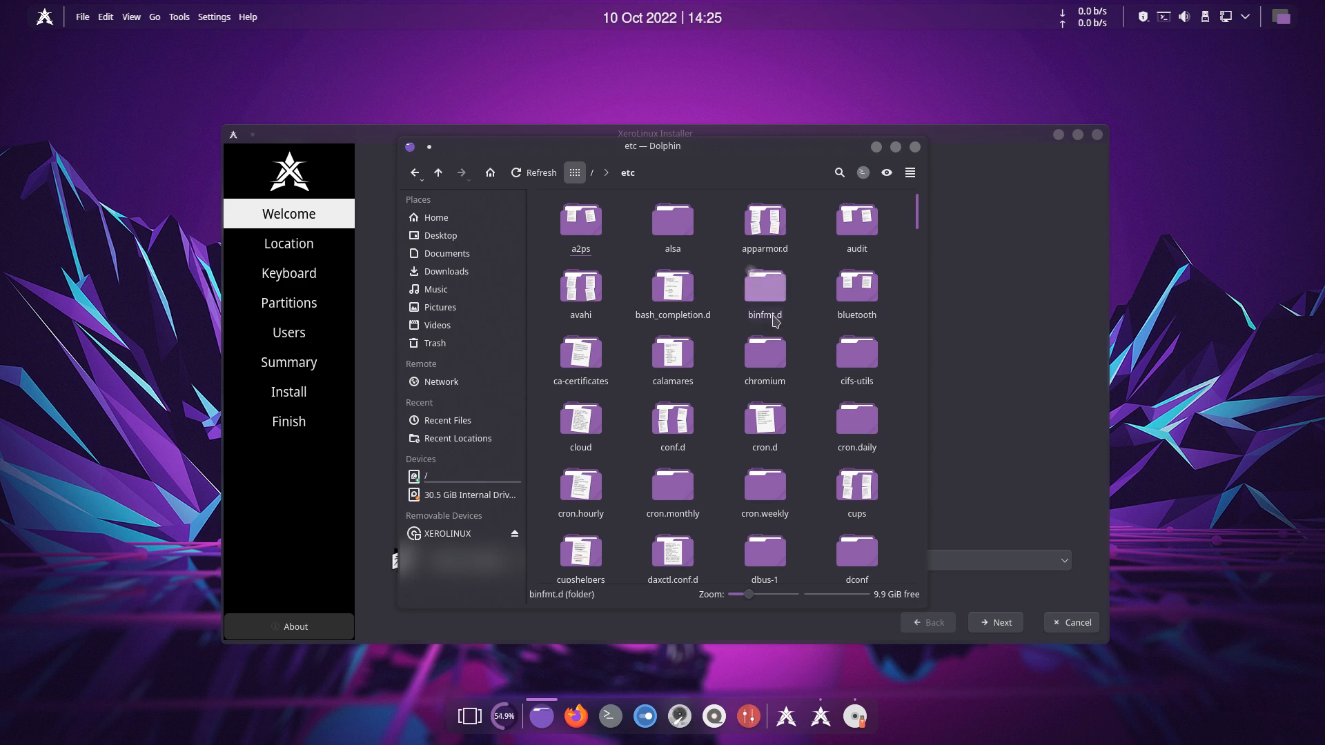
left_click(678, 367)
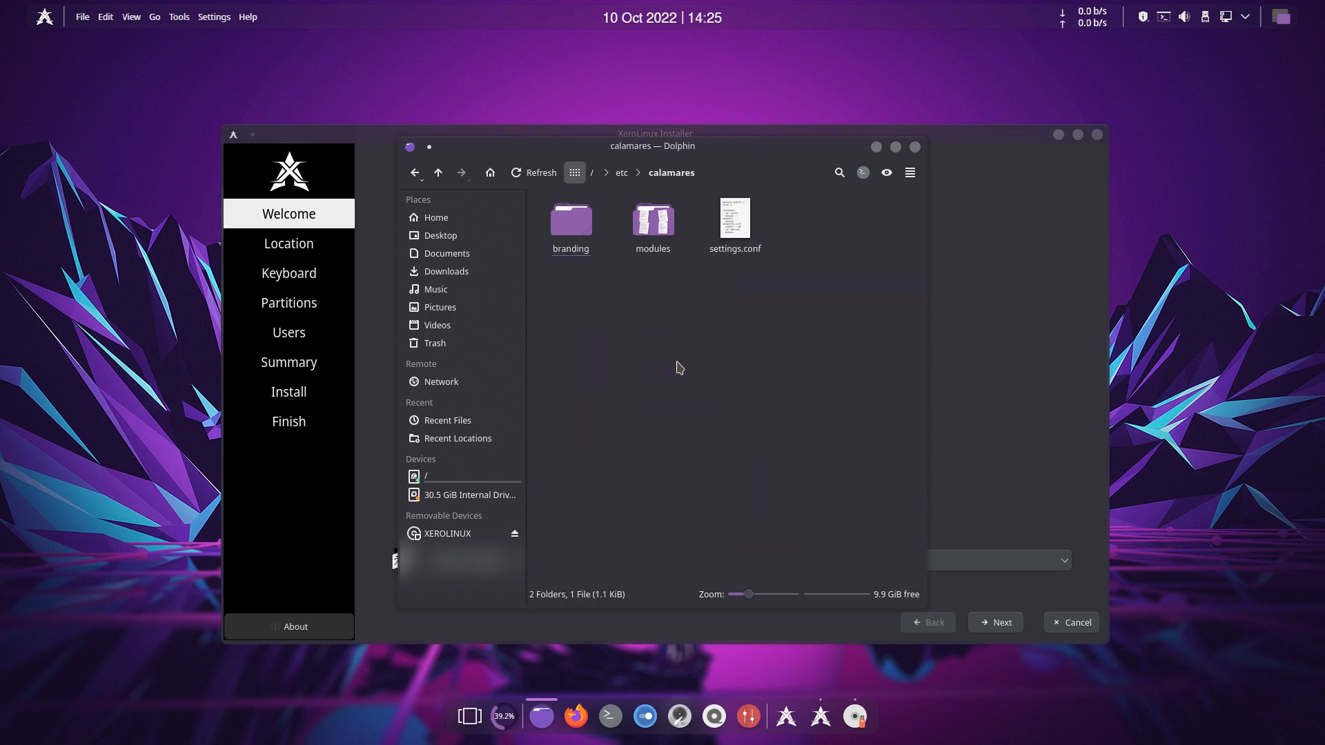
left_click_drag(573, 302, 855, 243)
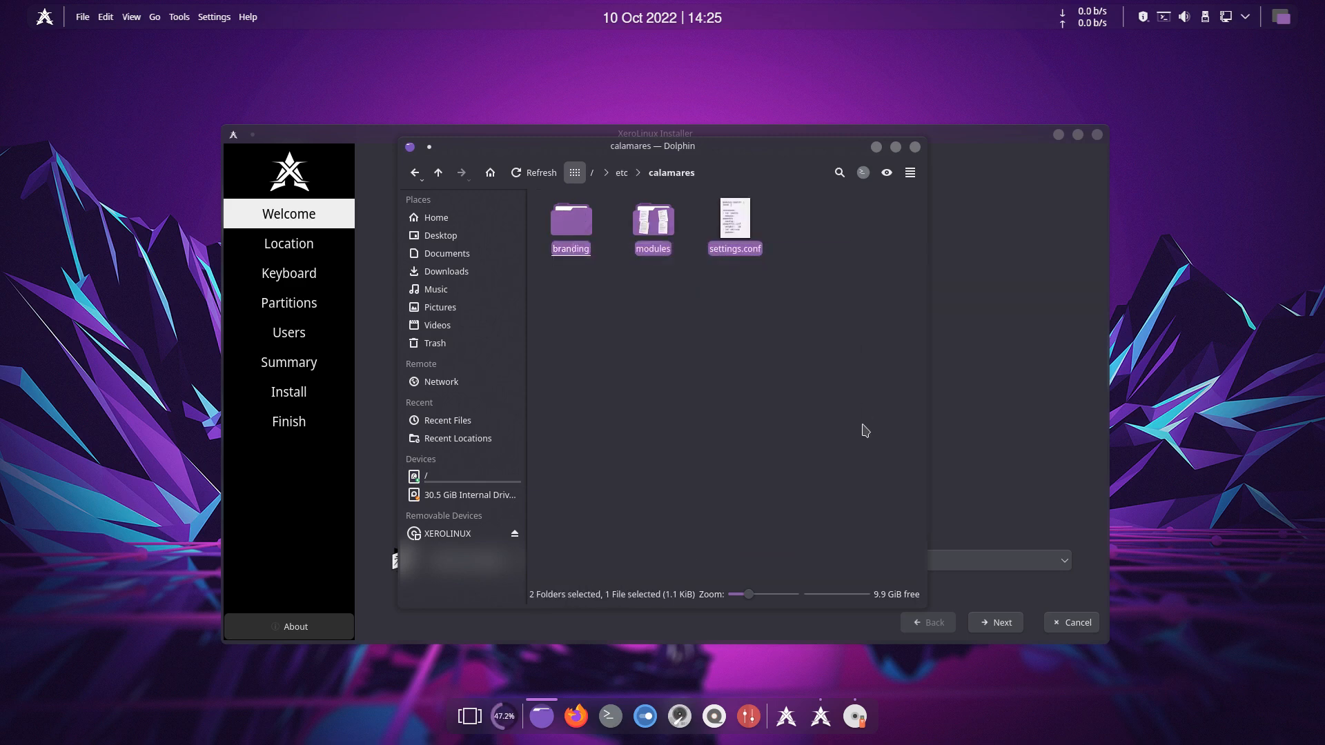
left_click(745, 342)
left_click(736, 228)
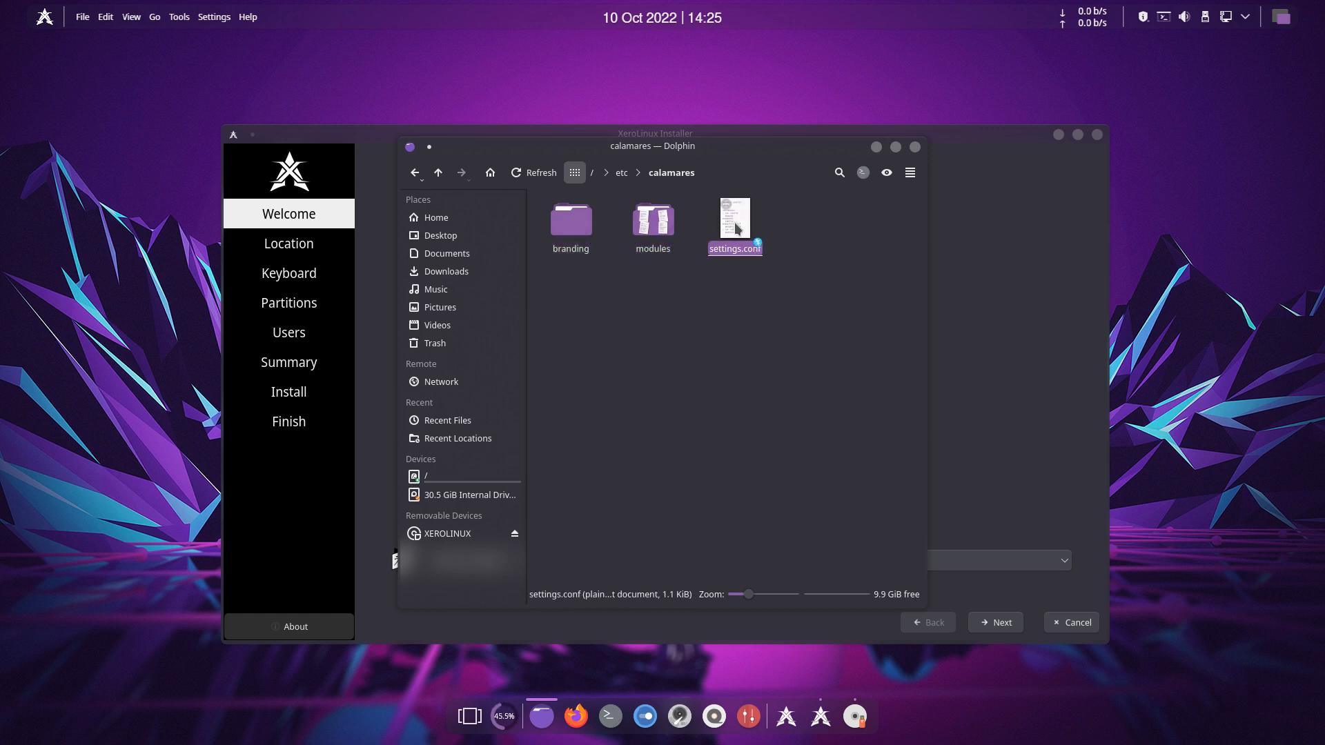
Step: Examine the module sequence and the shellprocess@final and shellprocess@before entries in settings.conf, and close the file
double_click(737, 229)
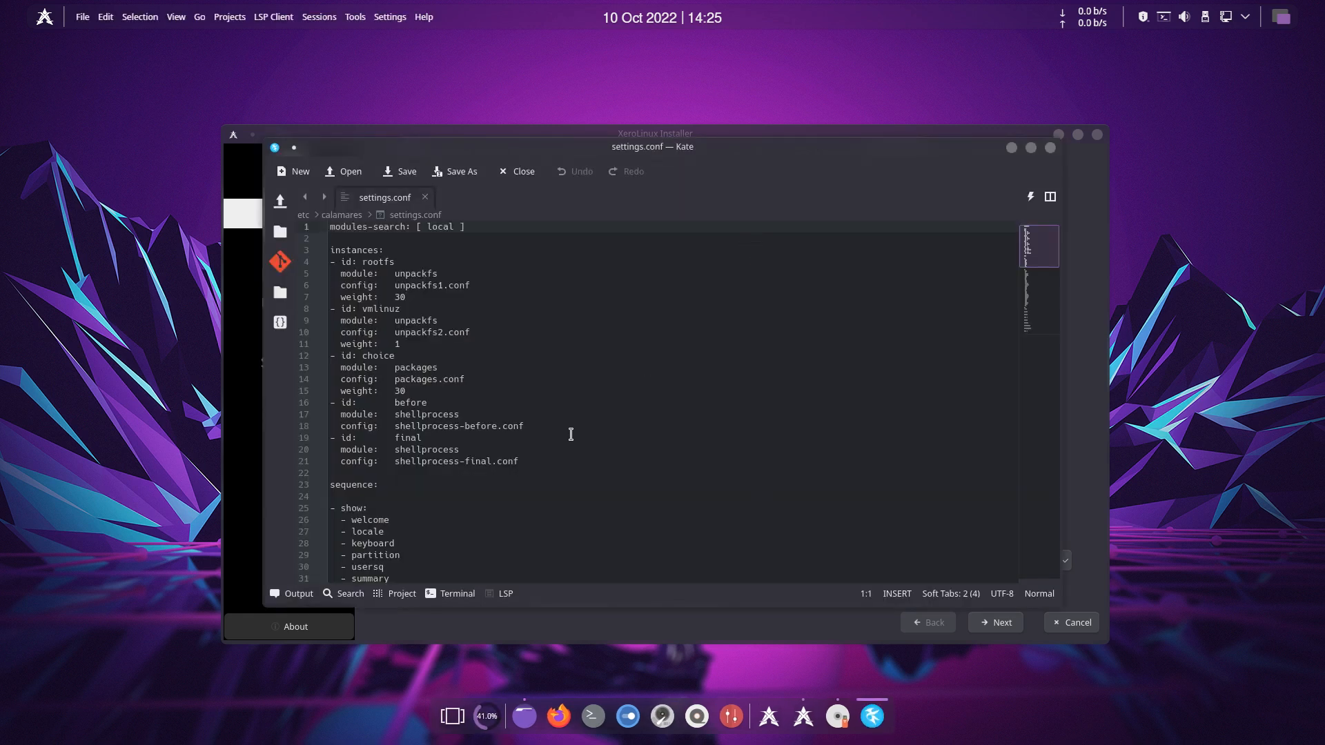
scroll(571, 435, "down", 6)
scroll(570, 434, "down", 7)
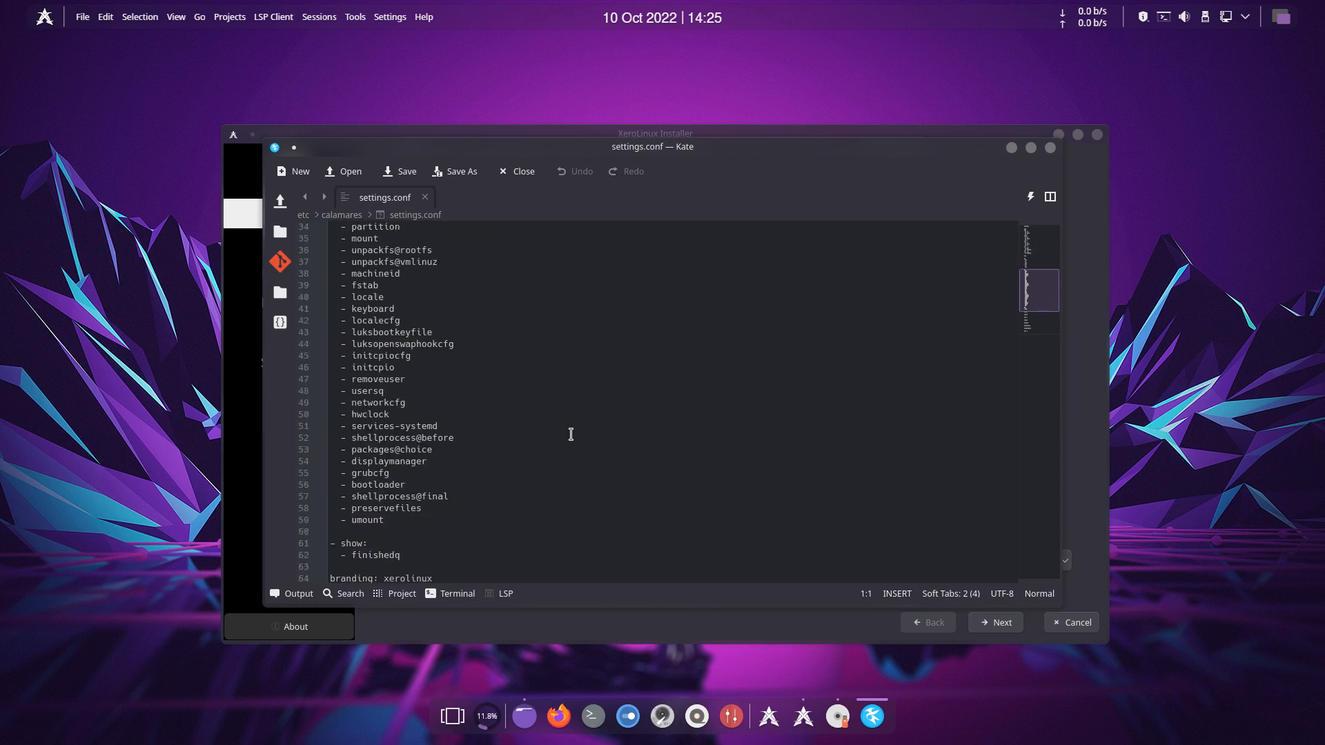
left_click_drag(458, 367, 347, 367)
left_click_drag(452, 426, 351, 426)
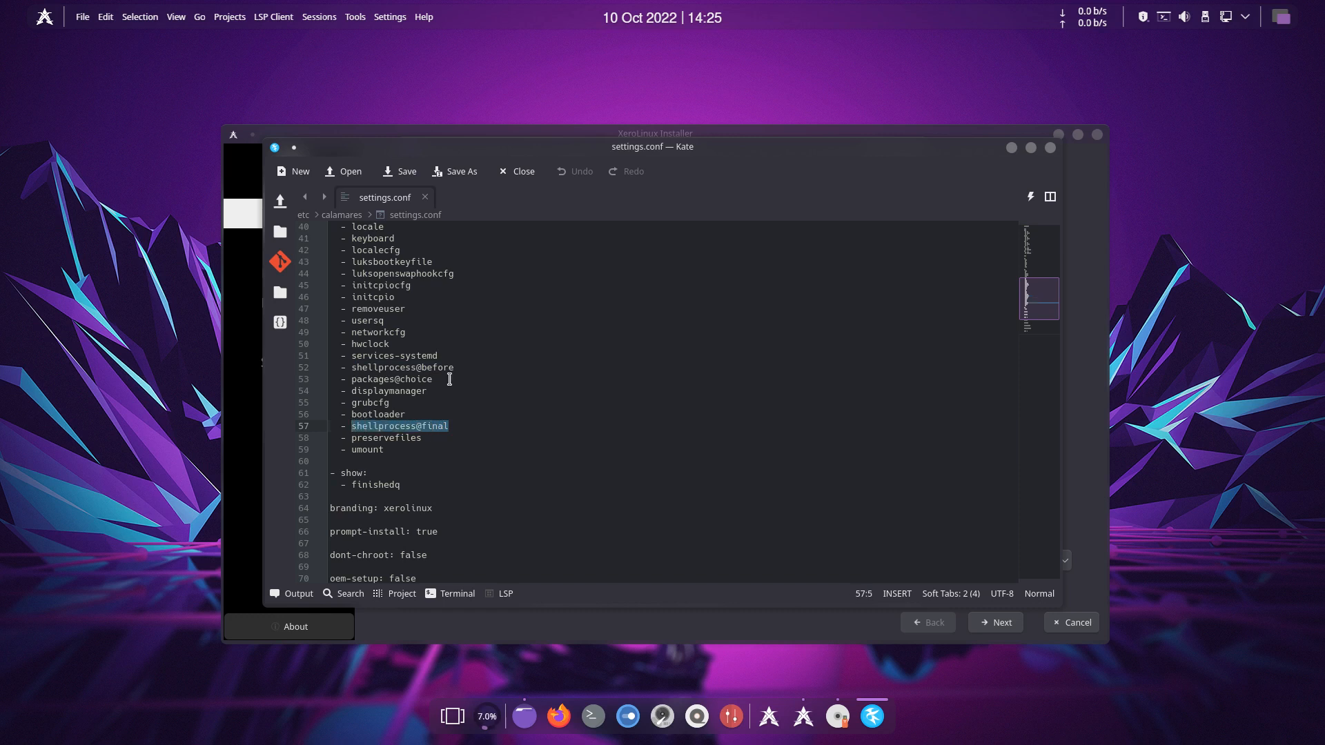
left_click_drag(351, 367, 455, 368)
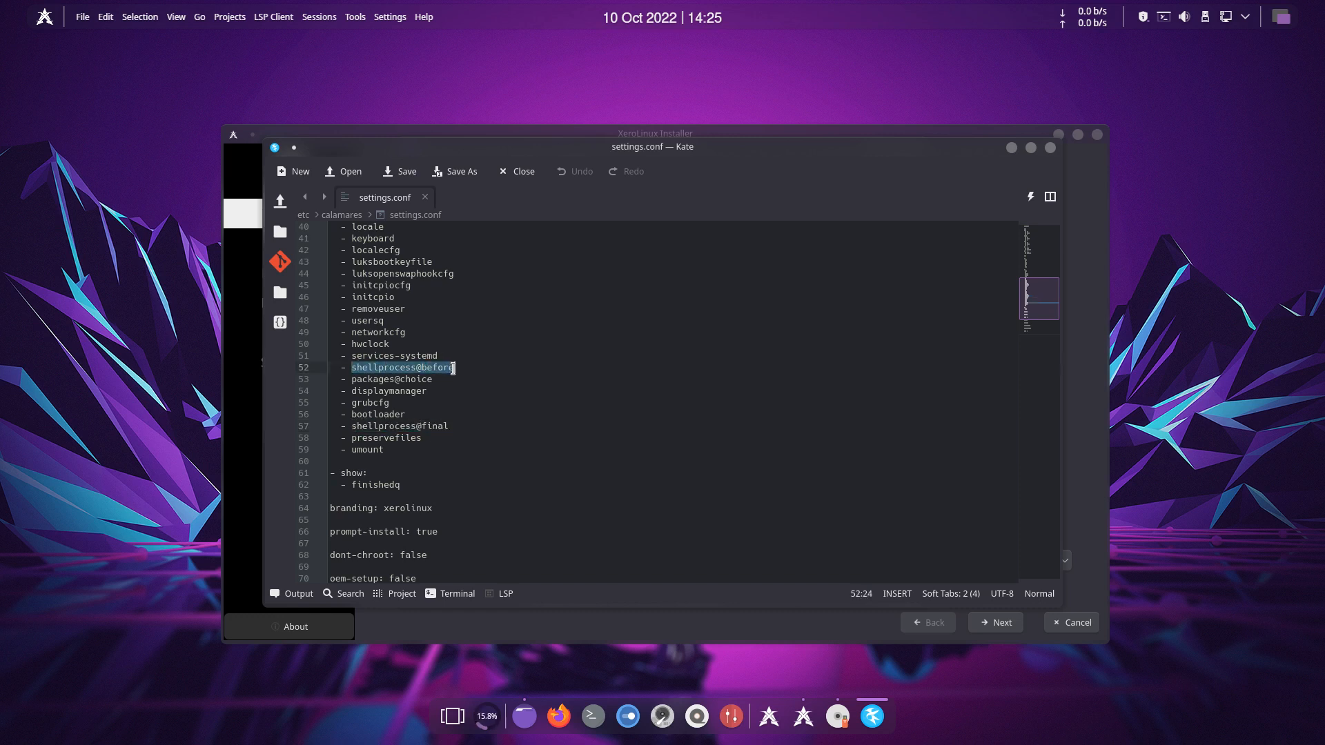
double_click(394, 367)
scroll(439, 422, "down", 2)
scroll(440, 422, "down", 1)
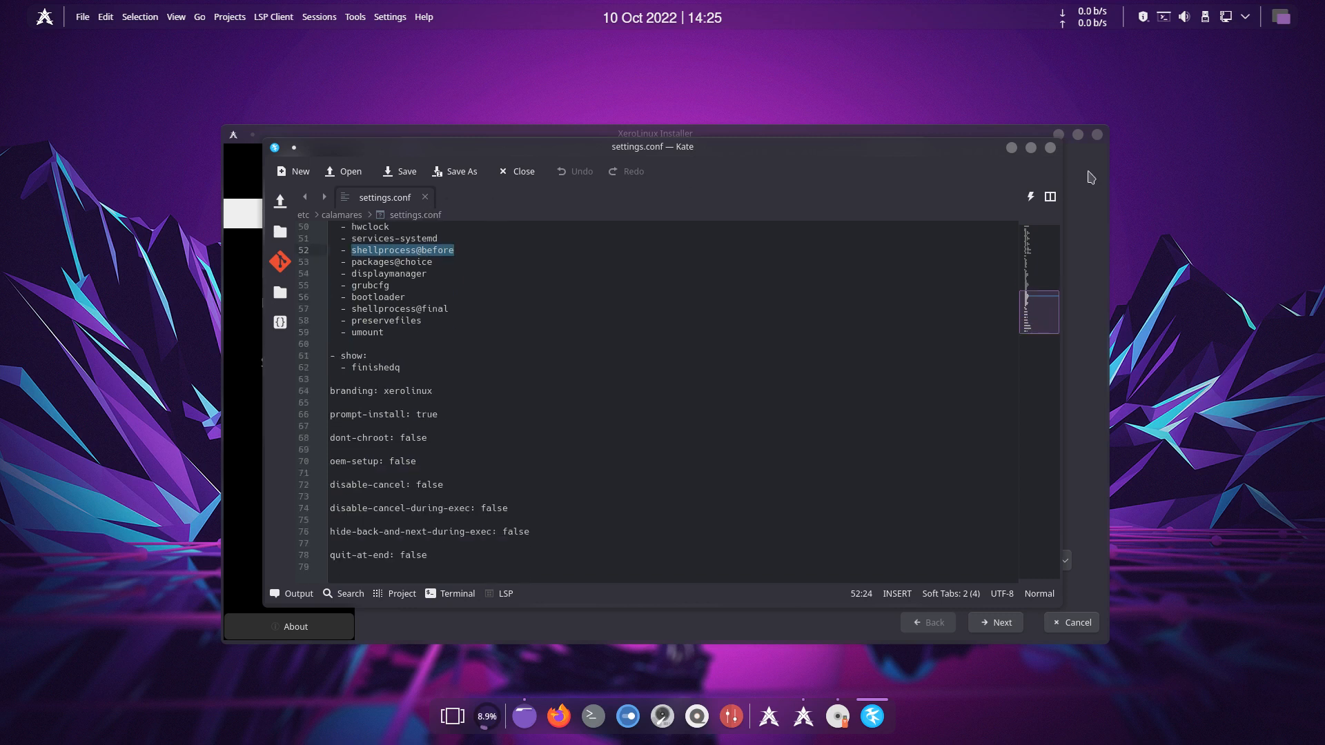
left_click(1050, 148)
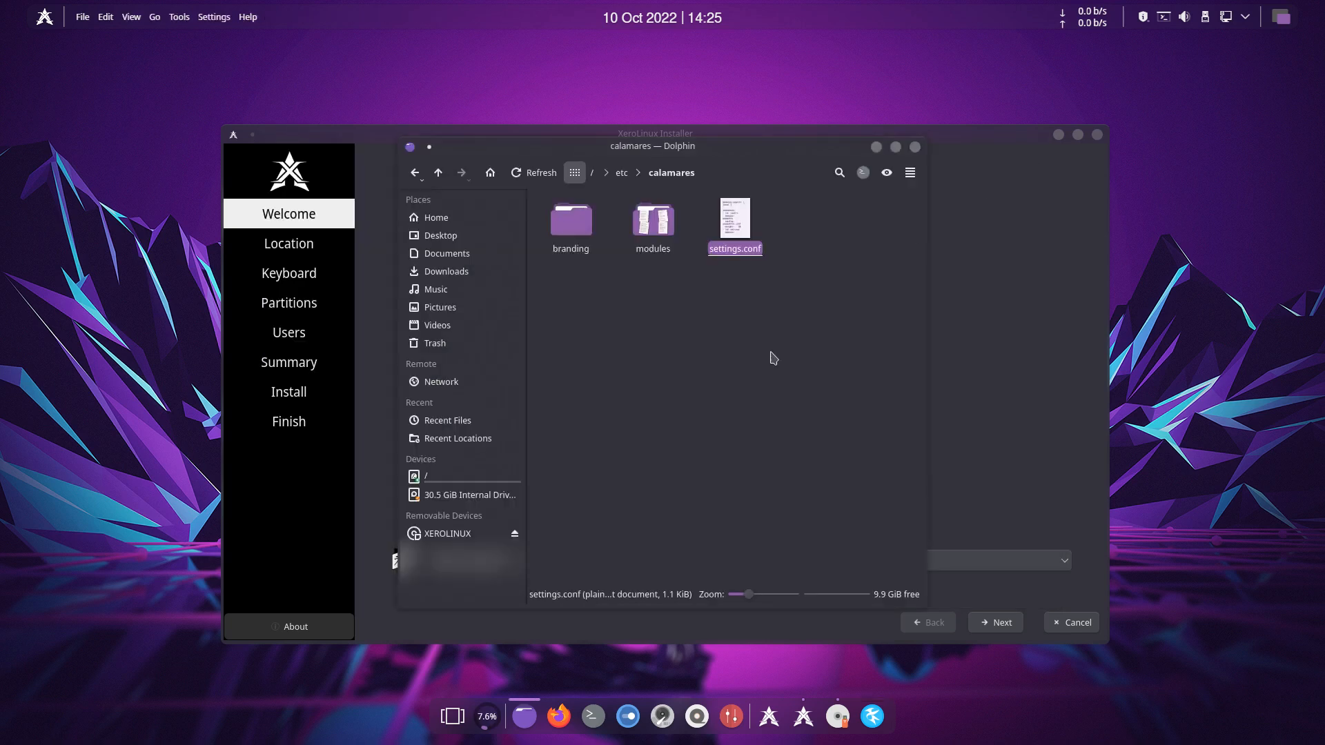
Step: View the configuration files in the Calamares modules folder and close the file manager
double_click(652, 221)
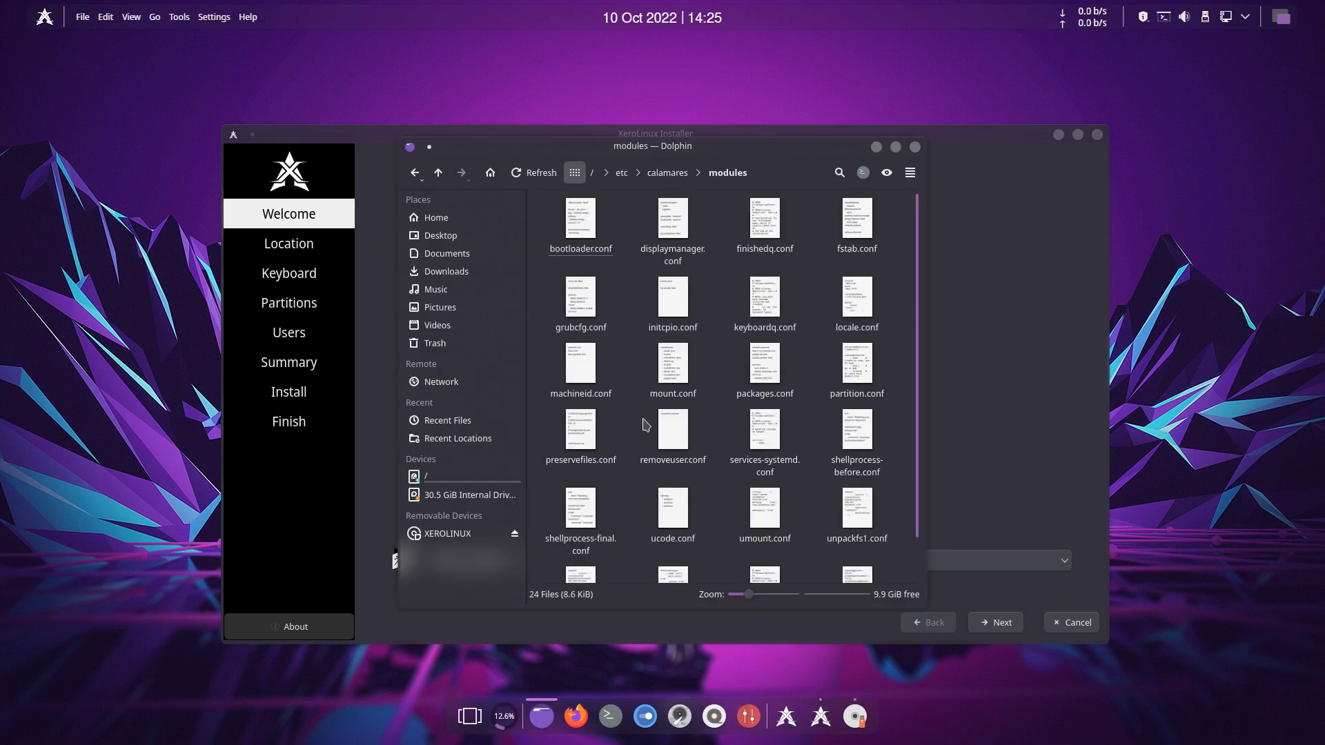
scroll(643, 423, "down", 1)
mouse_move(643, 423)
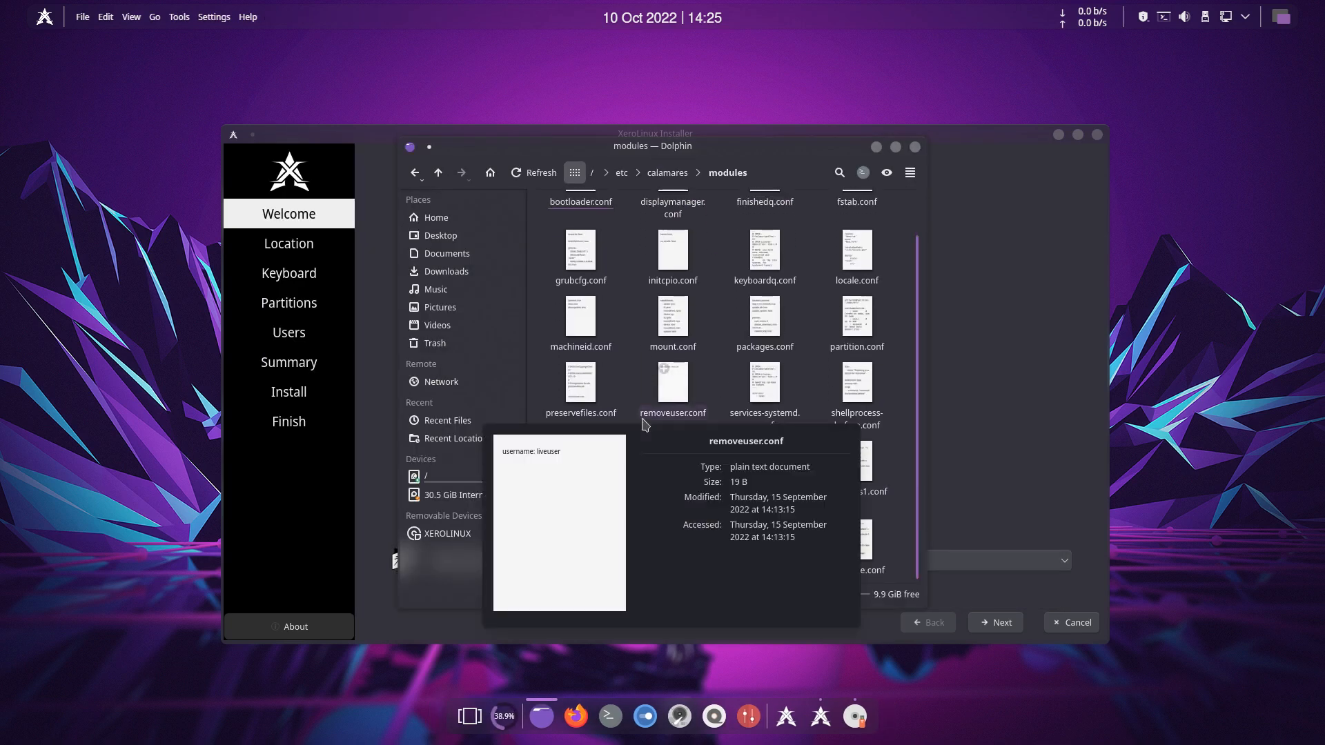
left_click(915, 148)
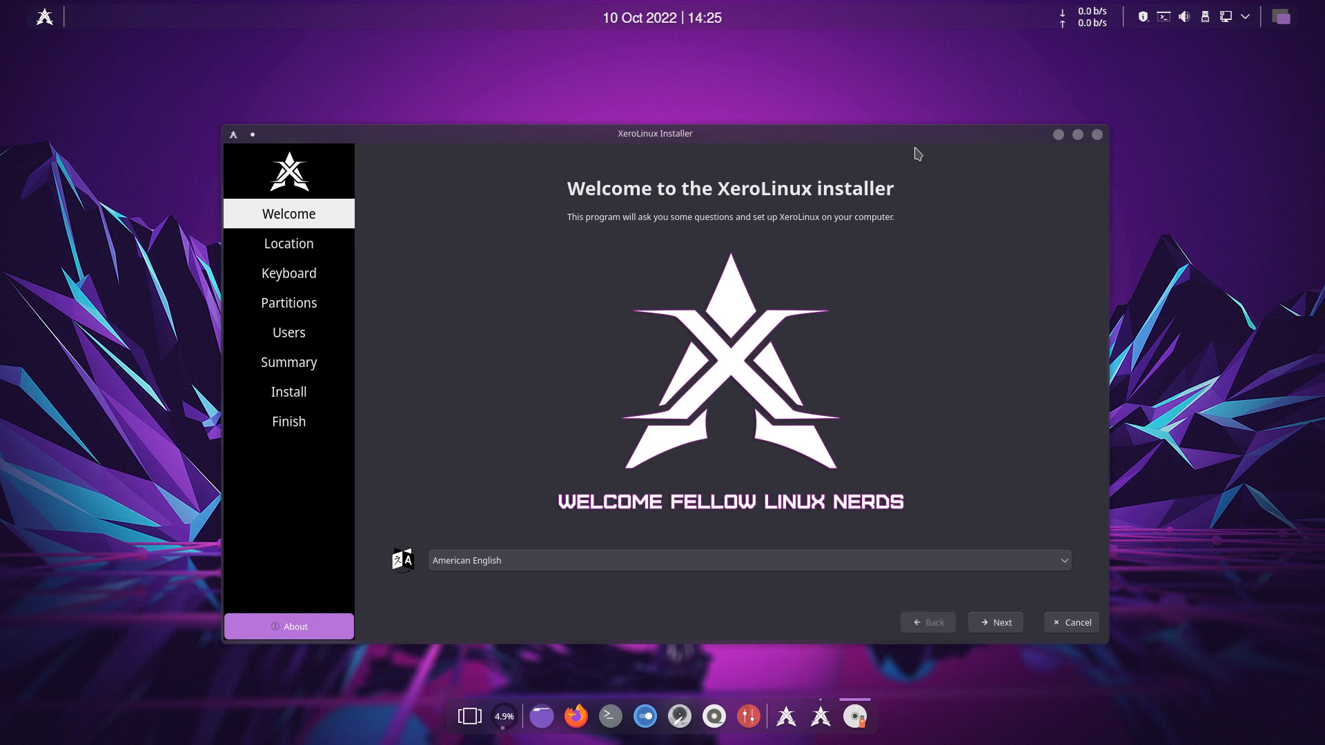
Step: Accept the Europe/Brussels location in the installer and choose the Belgian keyboard layout with its default variant
left_click(1001, 623)
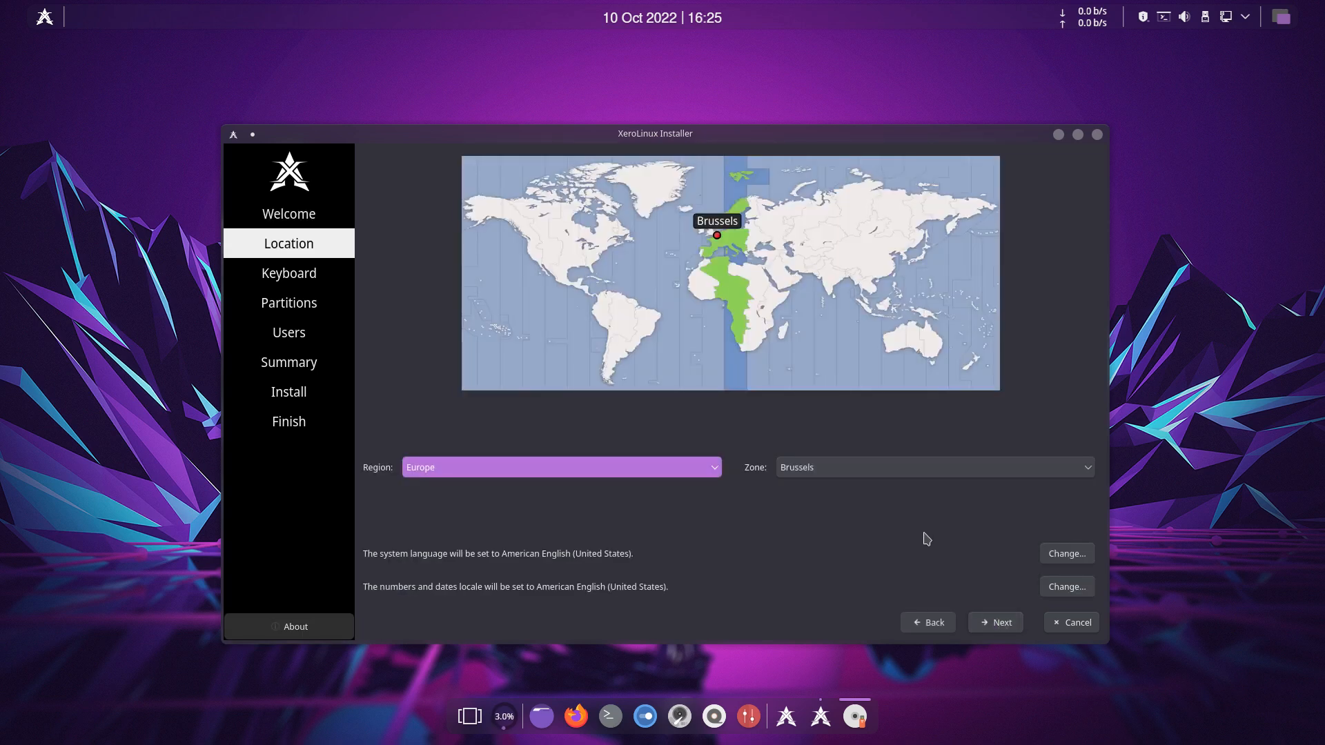
left_click(1004, 626)
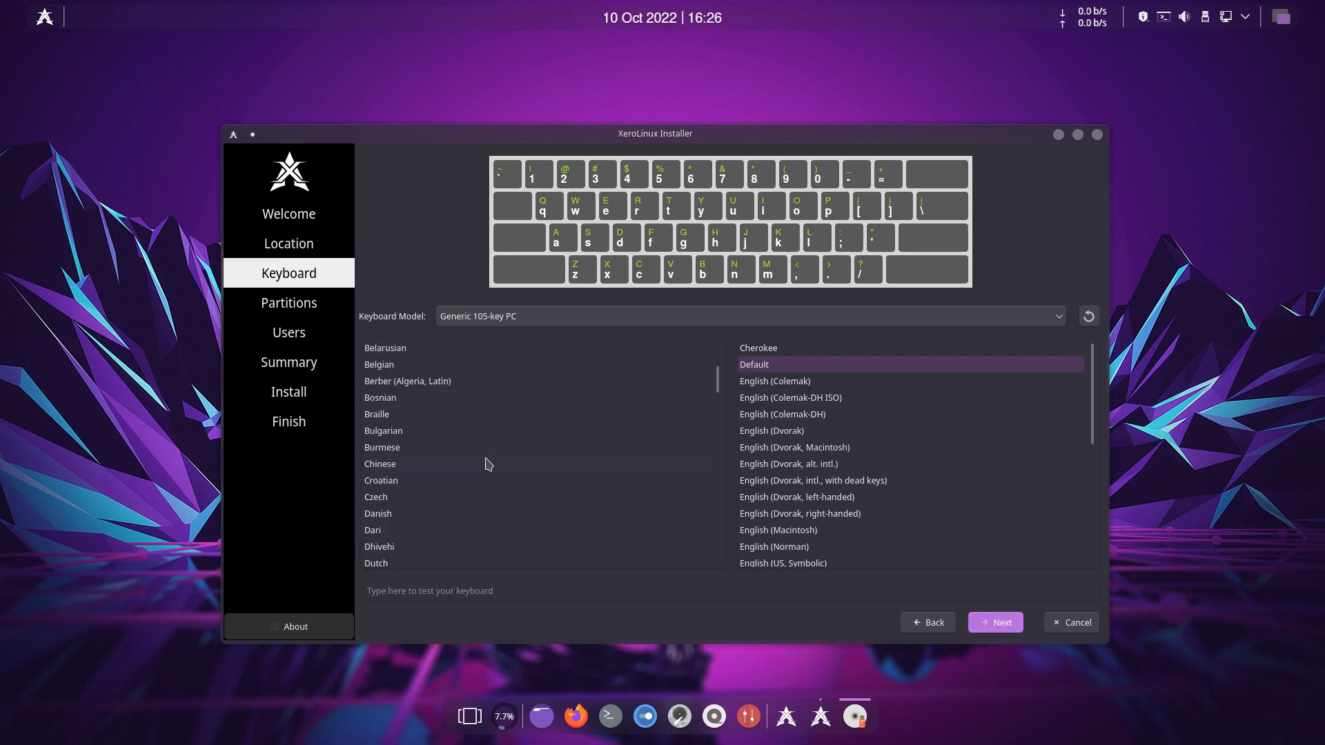
left_click(393, 368)
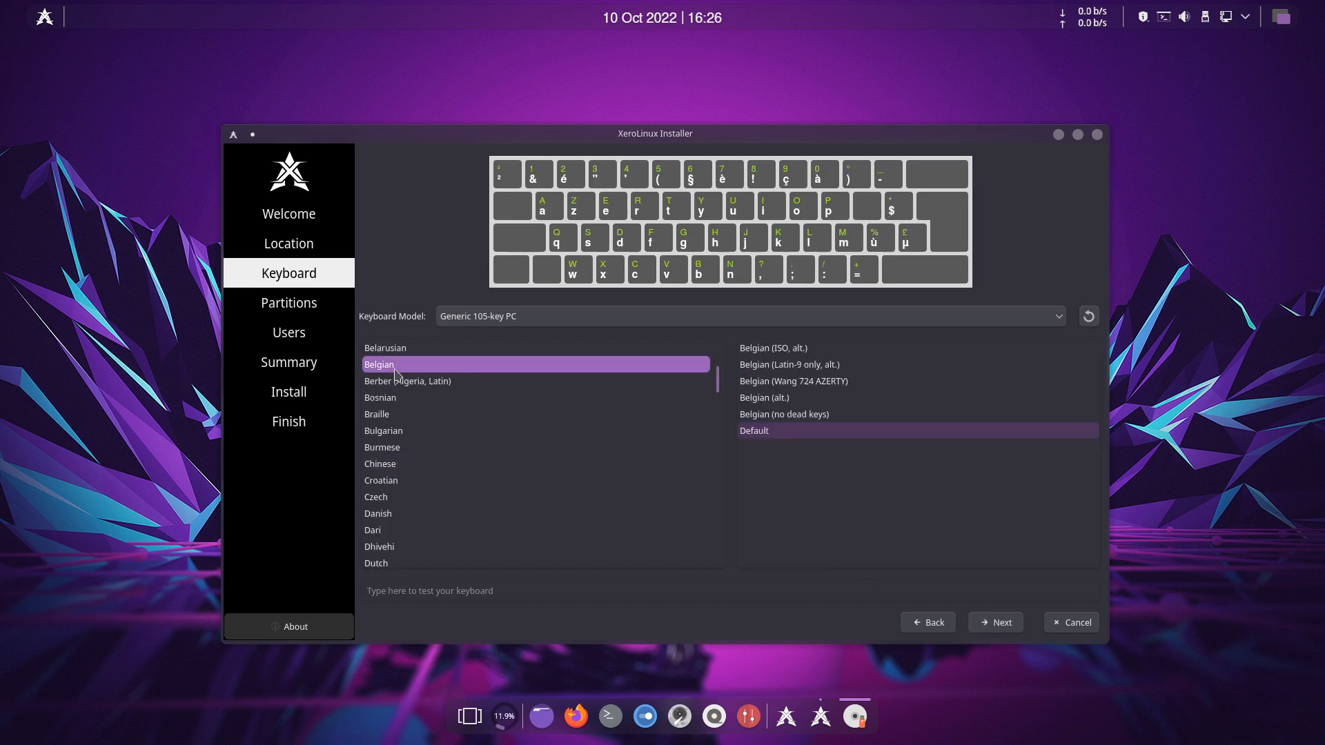
left_click(993, 627)
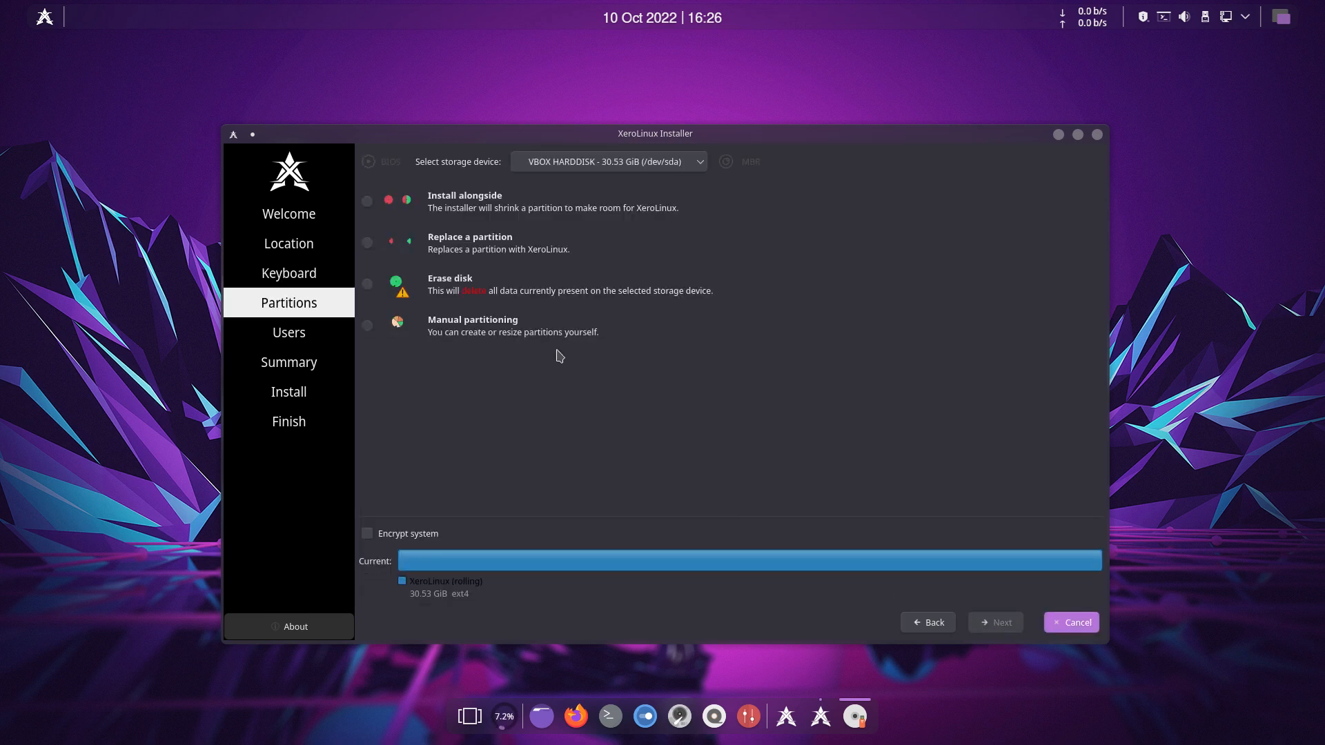
Step: Choose to erase the VBOX HARDDISK with the Swap (no Hibernate) option
left_click(507, 295)
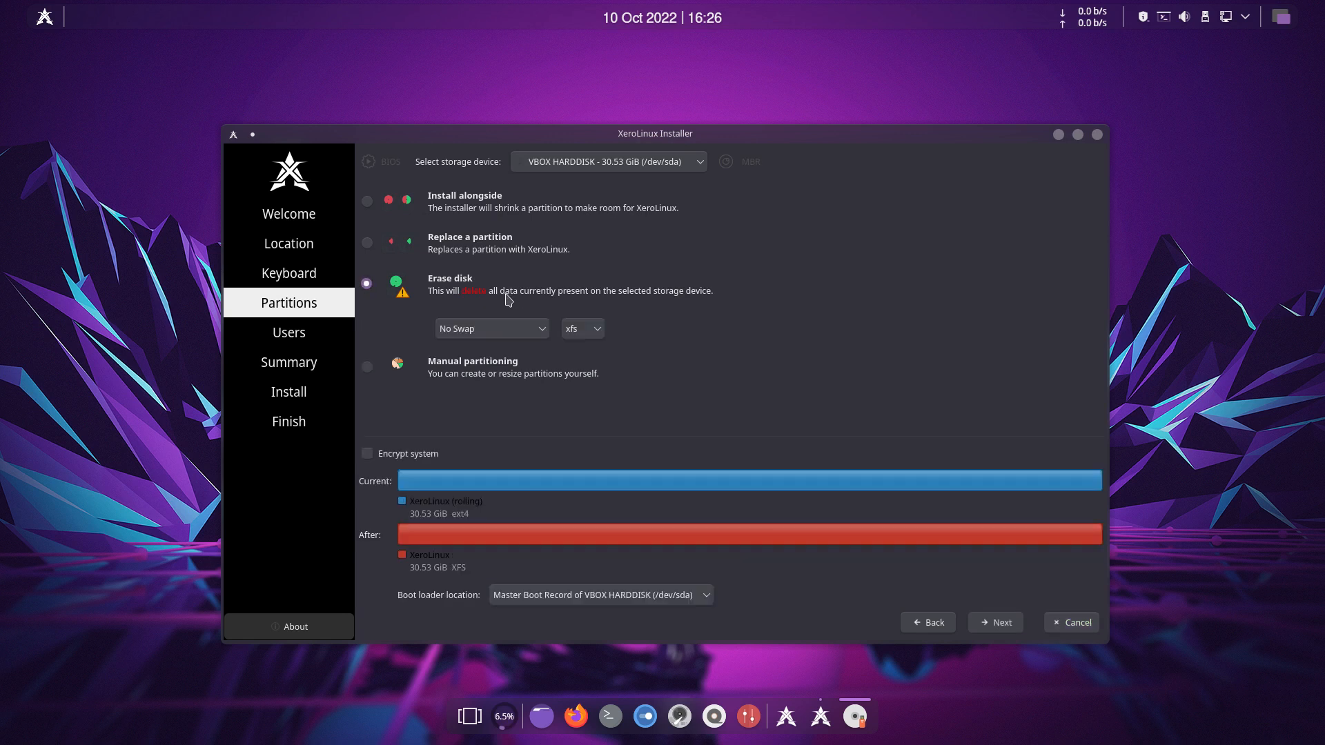
left_click(587, 336)
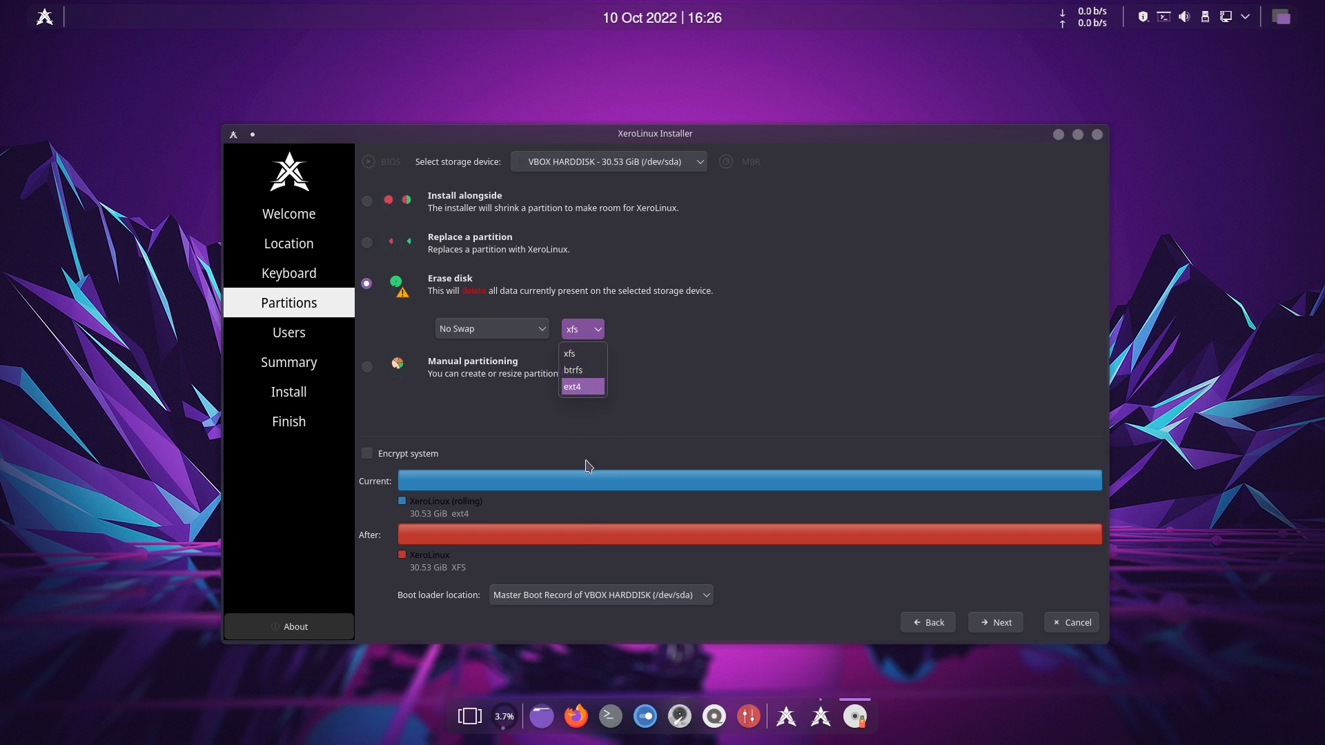
left_click(536, 330)
left_click(538, 333)
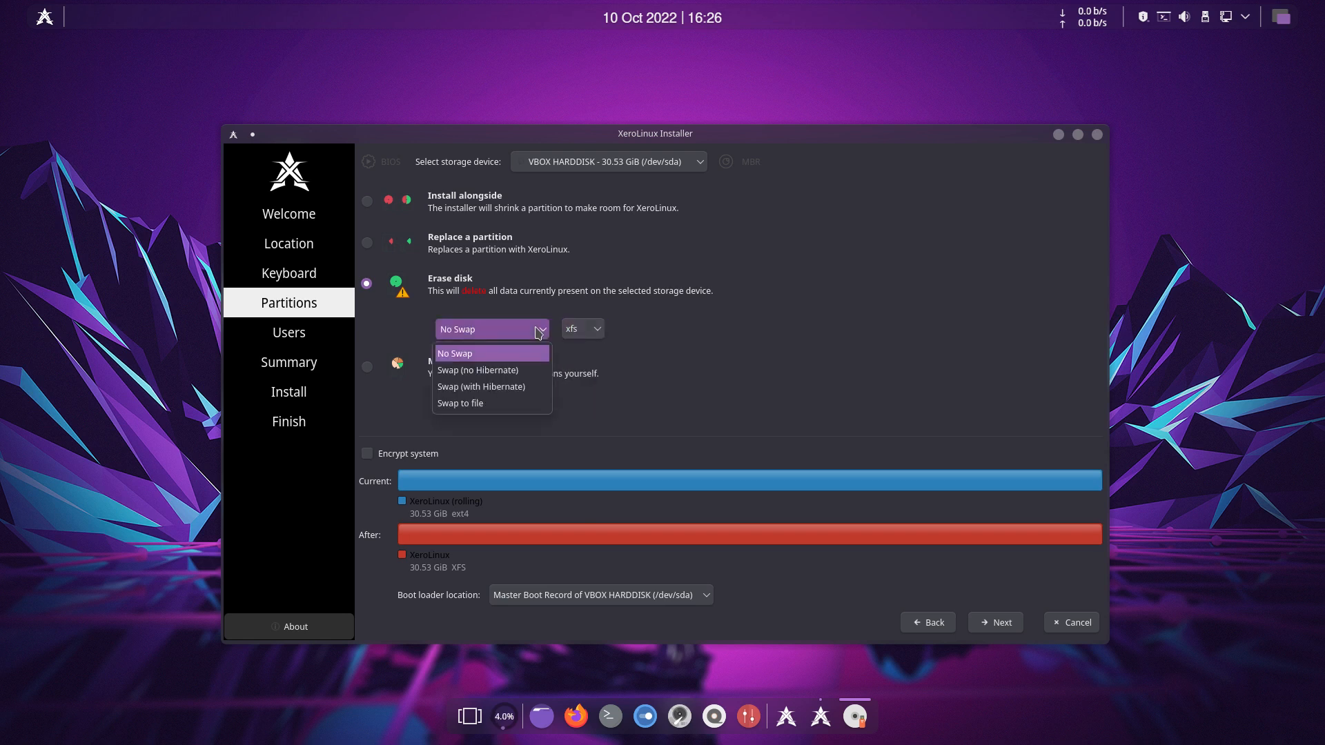
left_click(530, 373)
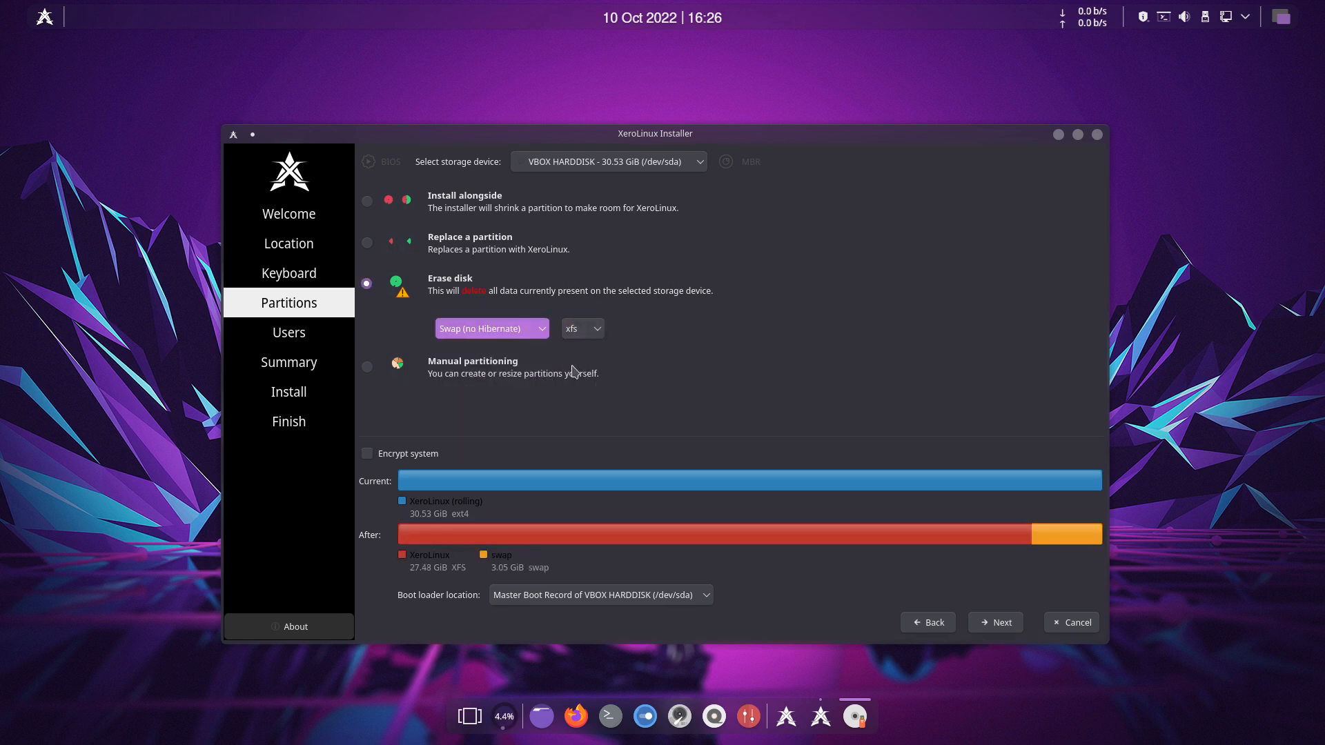
Step: View the application menu categories and move the installer window to look at the tool window behind it
left_click(50, 17)
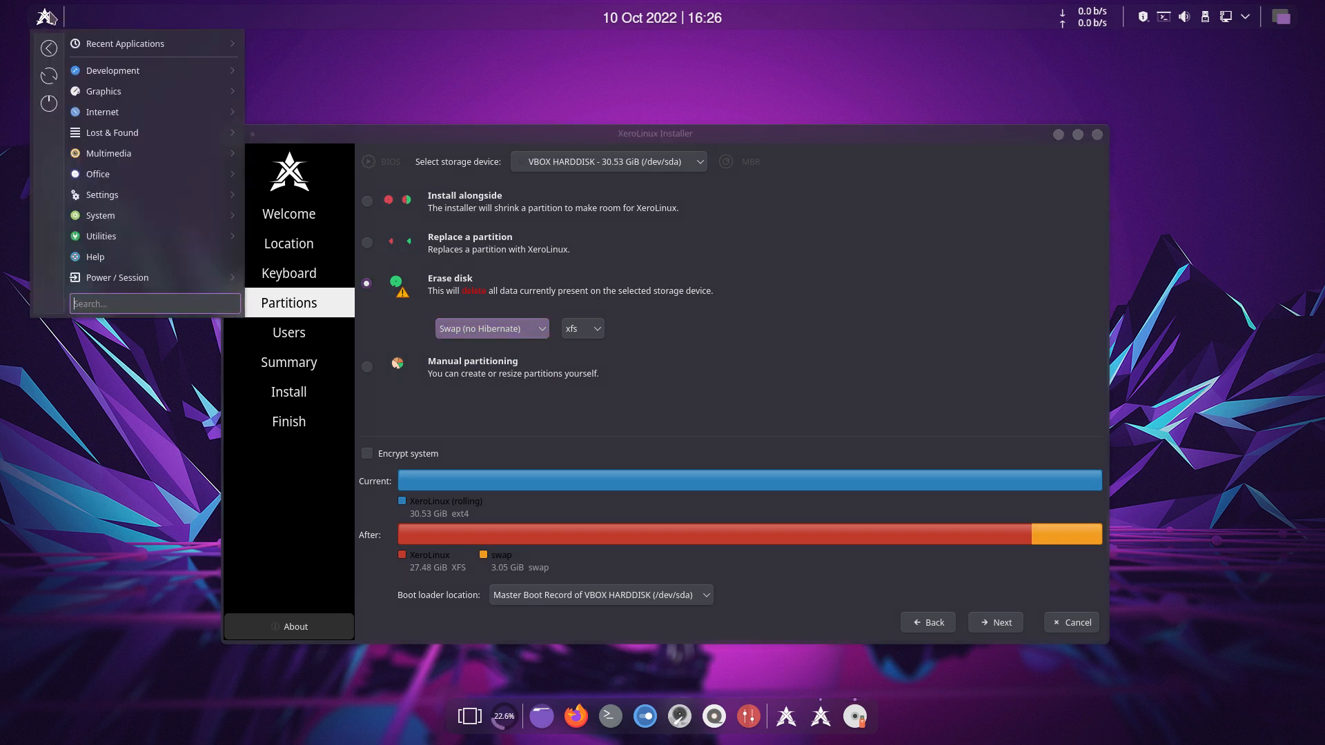
left_click(427, 91)
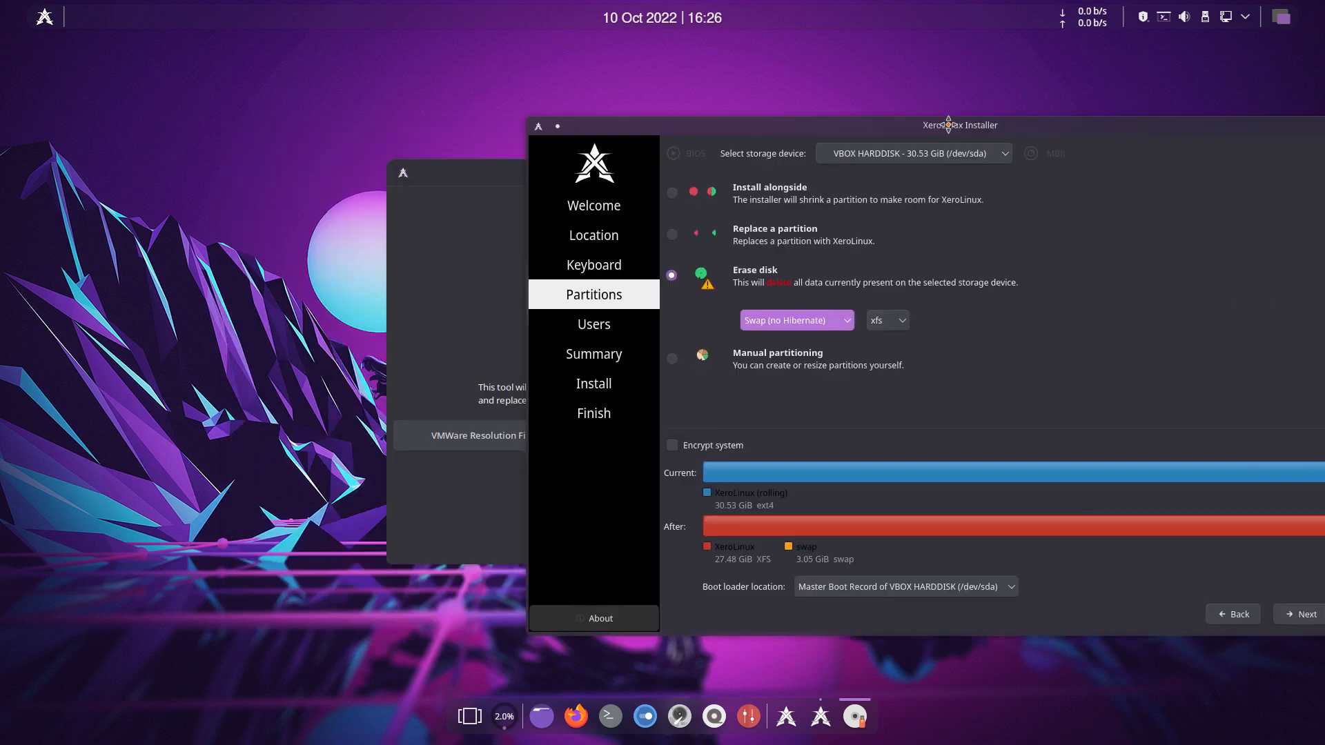
left_click_drag(607, 138, 551, 136)
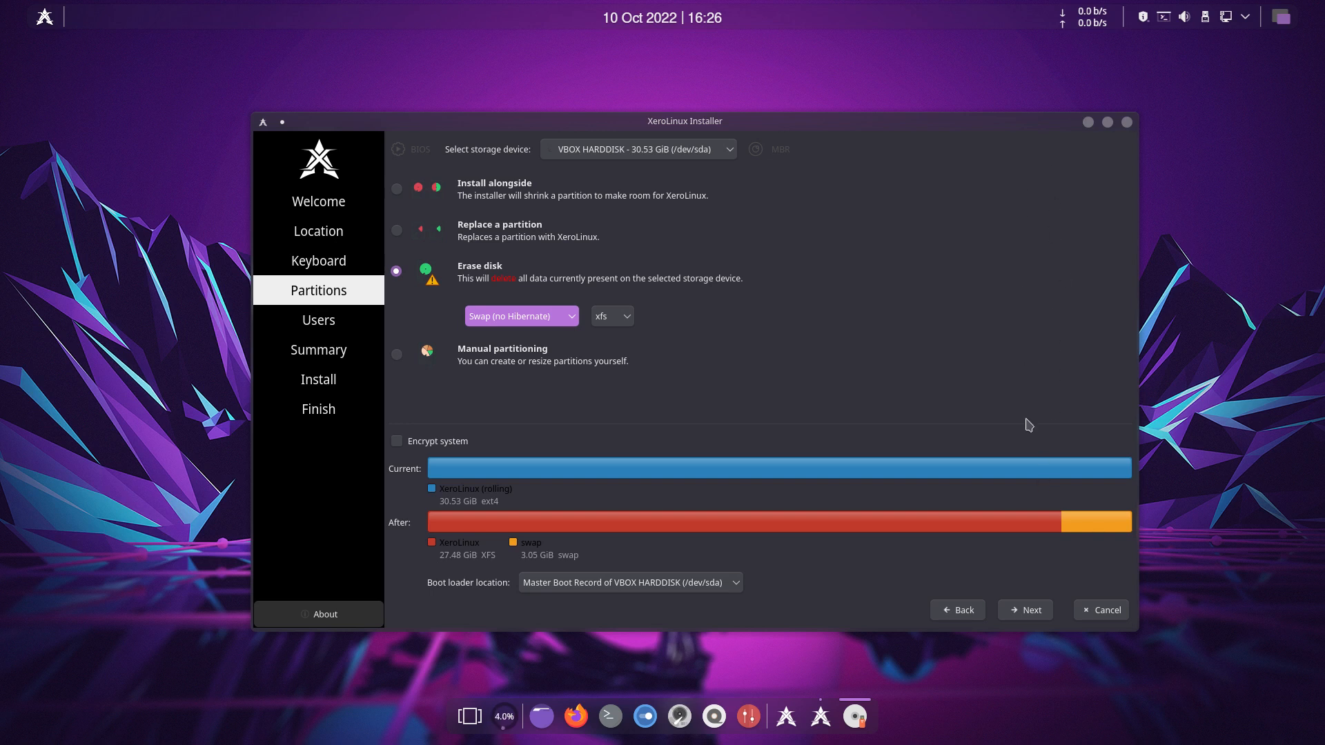
Step: Set the file system for the erased disk to ext4 and continue to the user settings
left_click(622, 321)
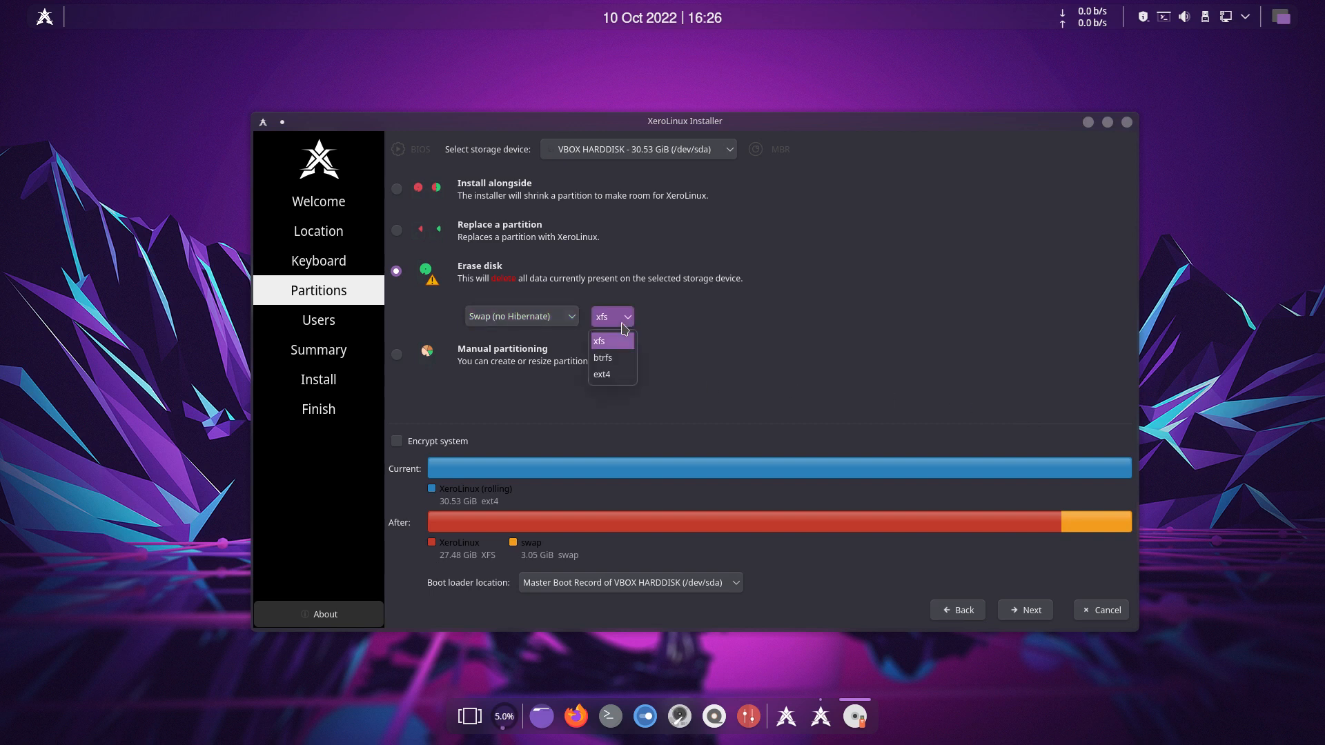
left_click(612, 373)
left_click(1031, 611)
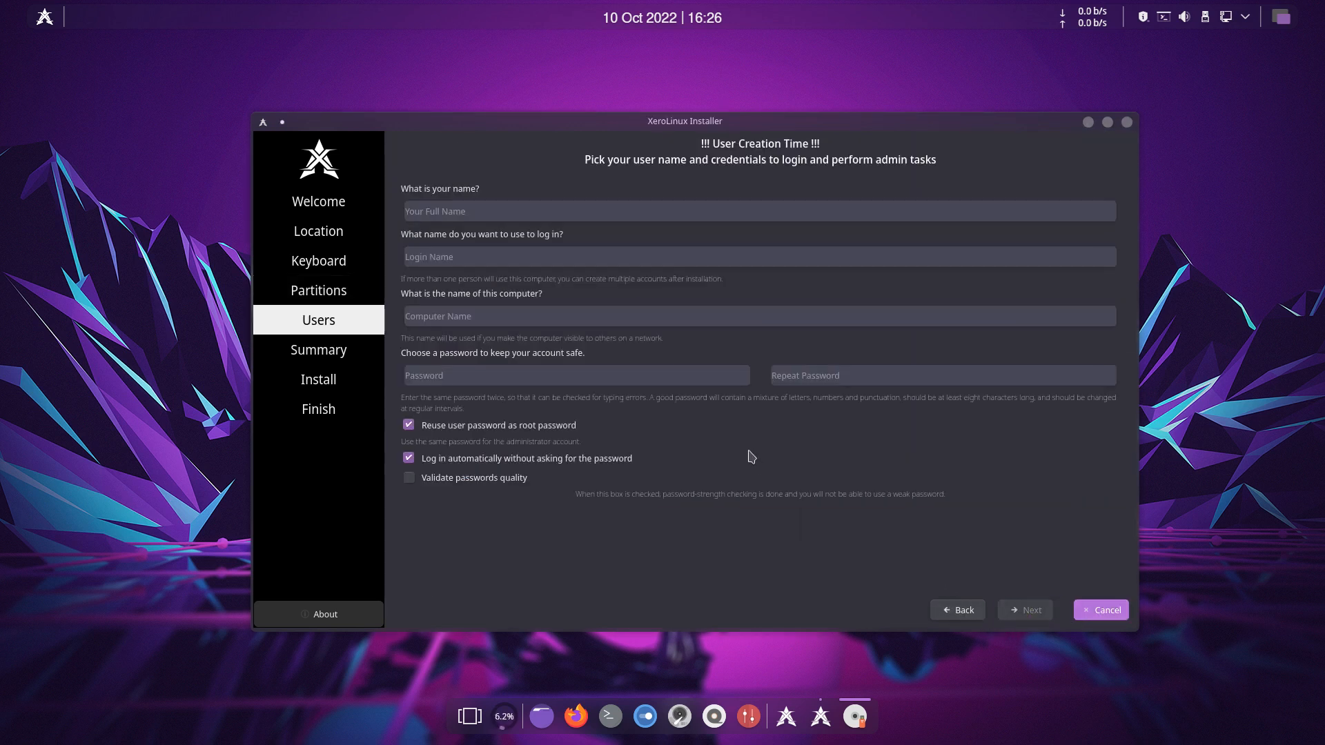
Step: Enter the user's name, keep the suggested login and computer names, and fill in the account password and its repetition
left_click(496, 211)
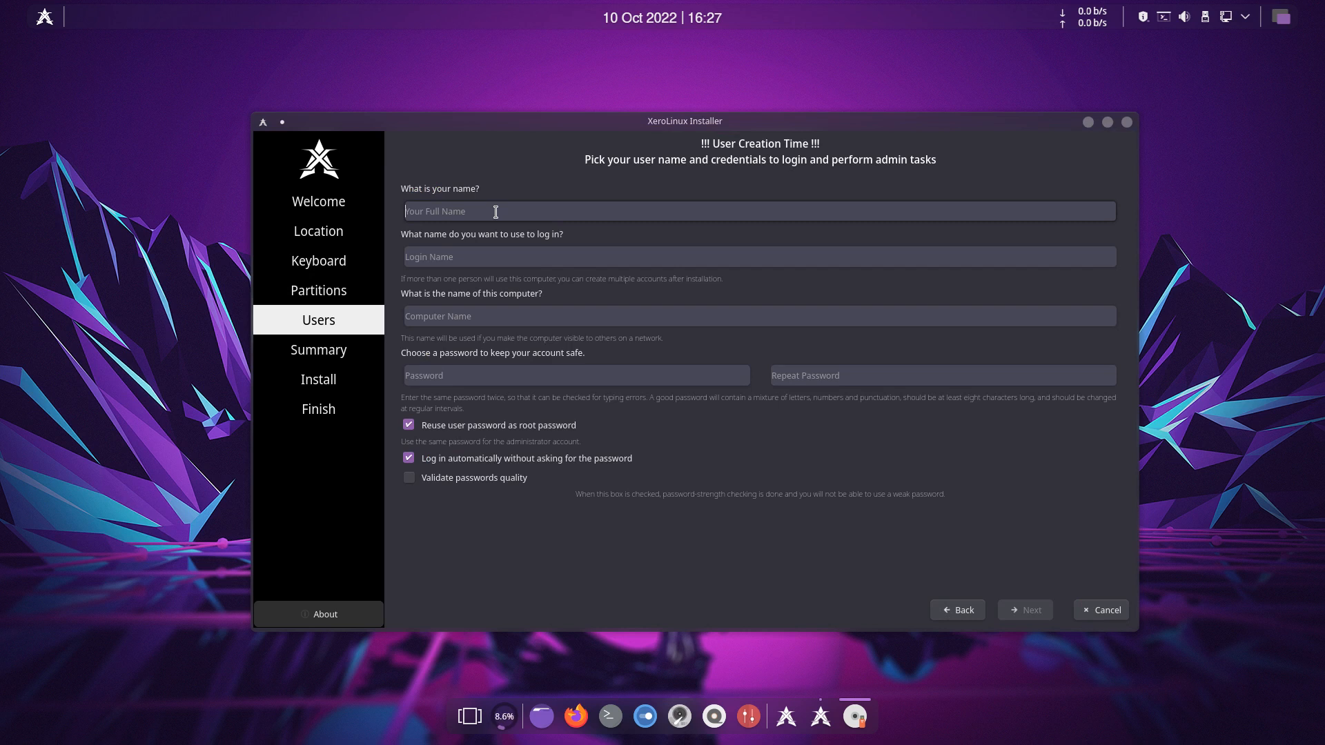
type("erik")
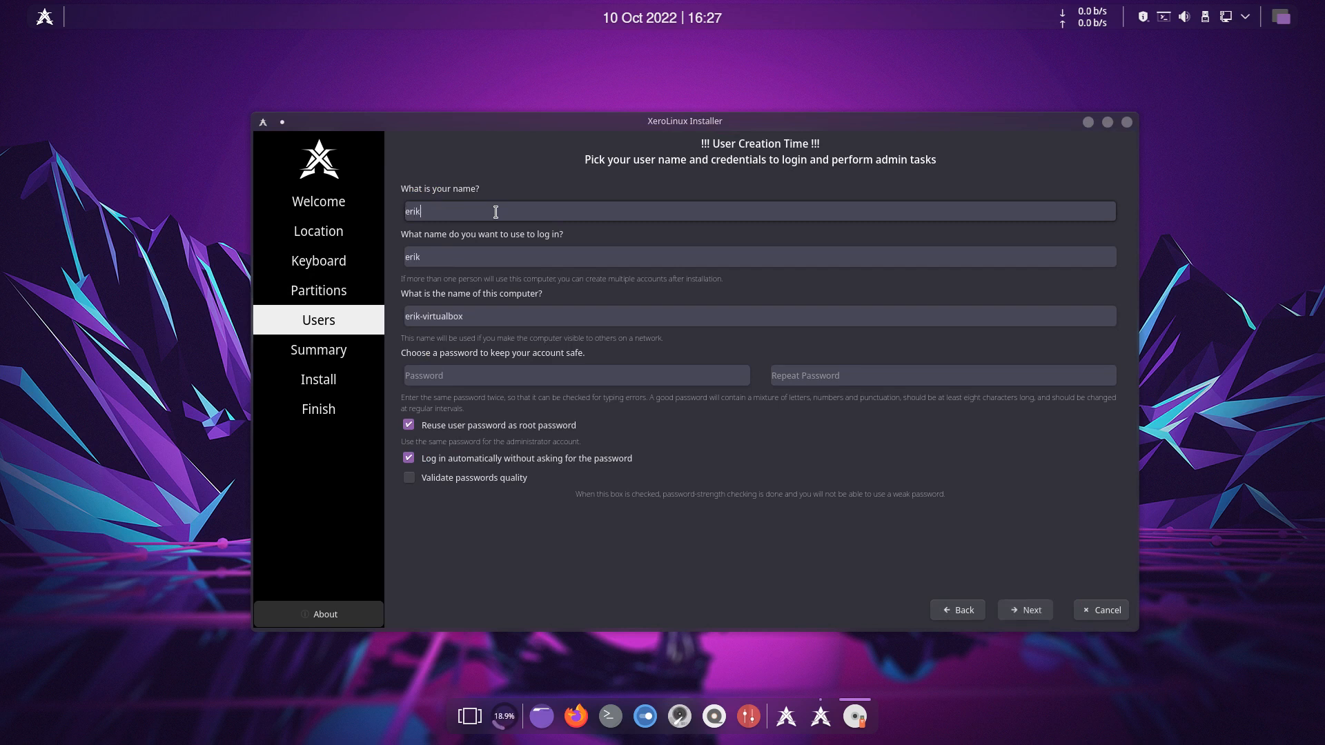
key("Tab")
key("Tab")
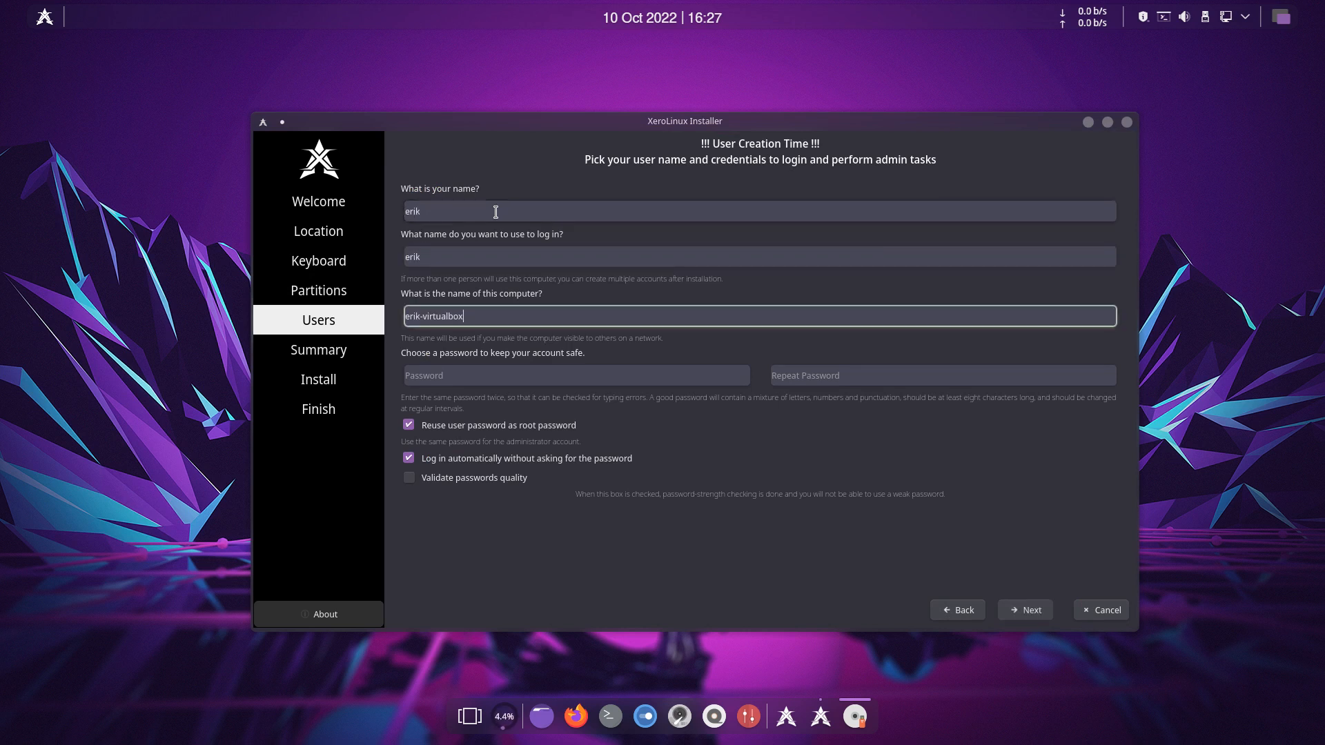
key("Tab")
type("••••")
key("Tab")
type("••••")
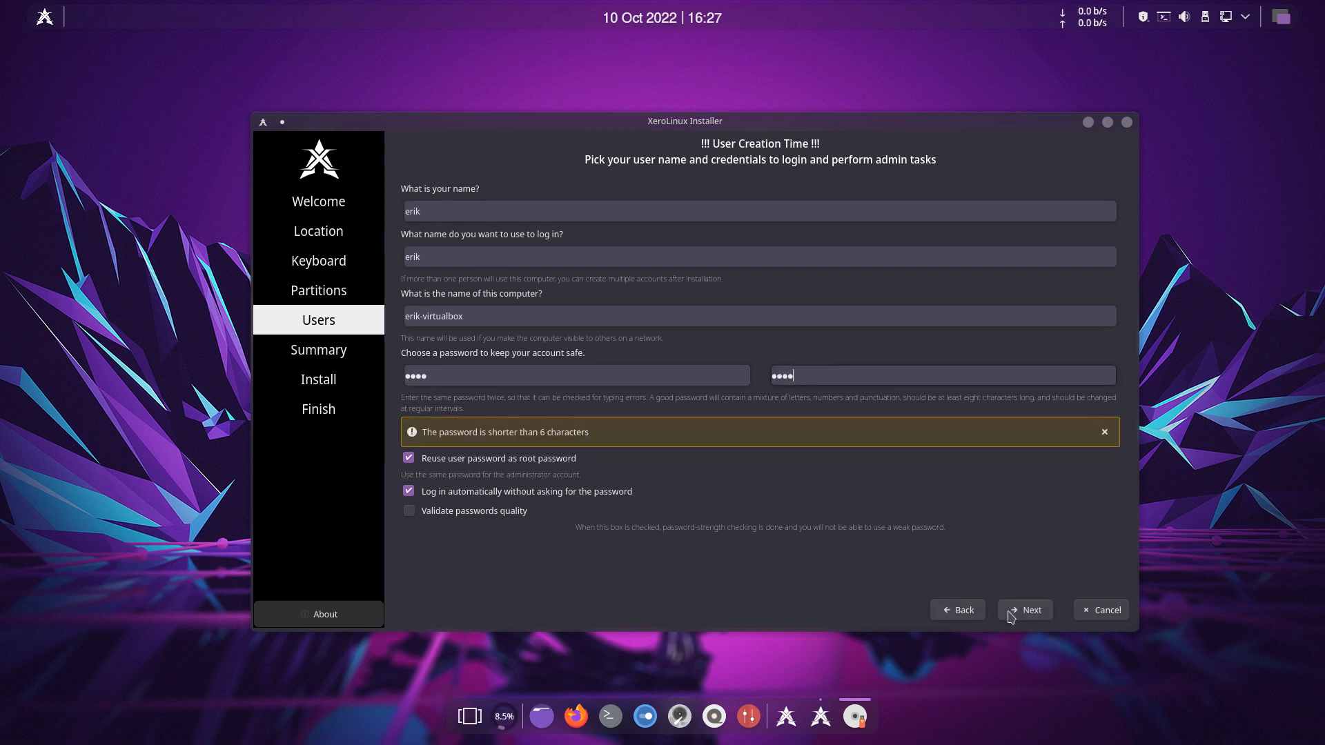
Step: Proceed to the installation summary, start installing XeroLinux and confirm the disk changes
left_click(1035, 619)
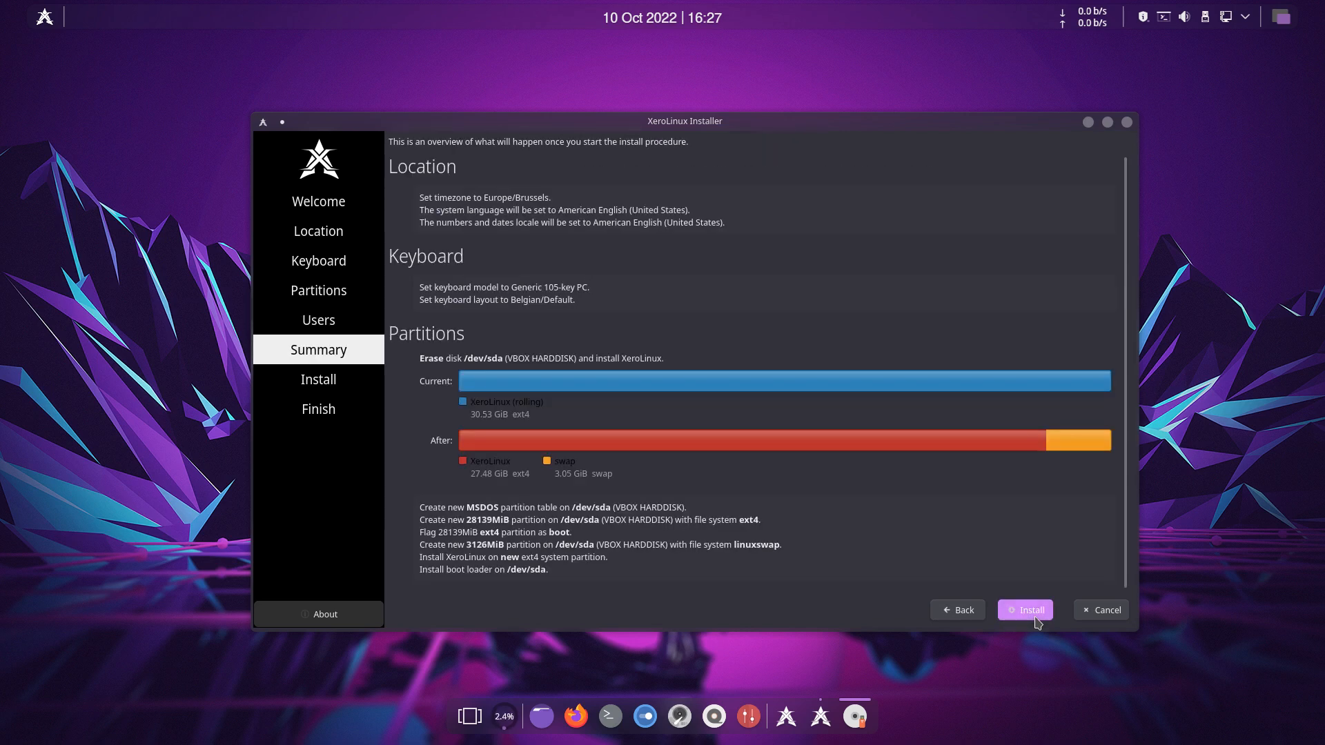
left_click(1033, 610)
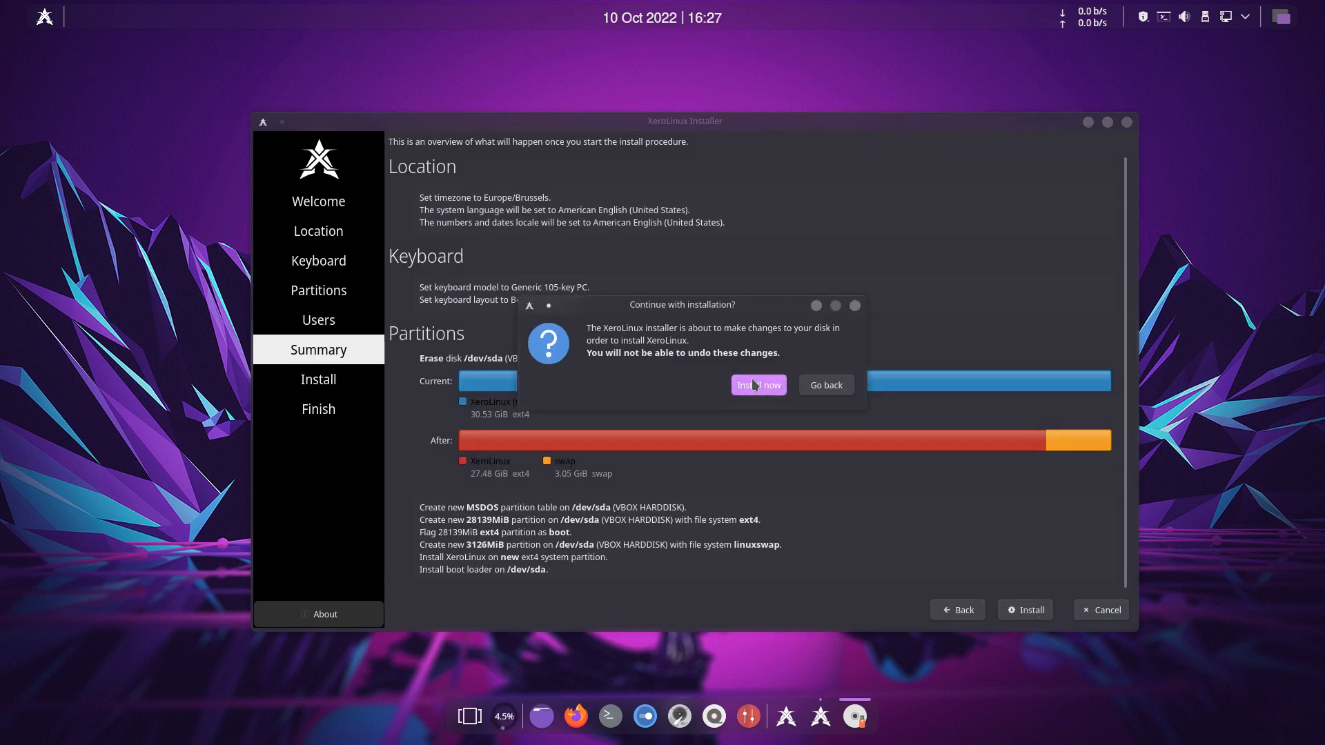
left_click(756, 385)
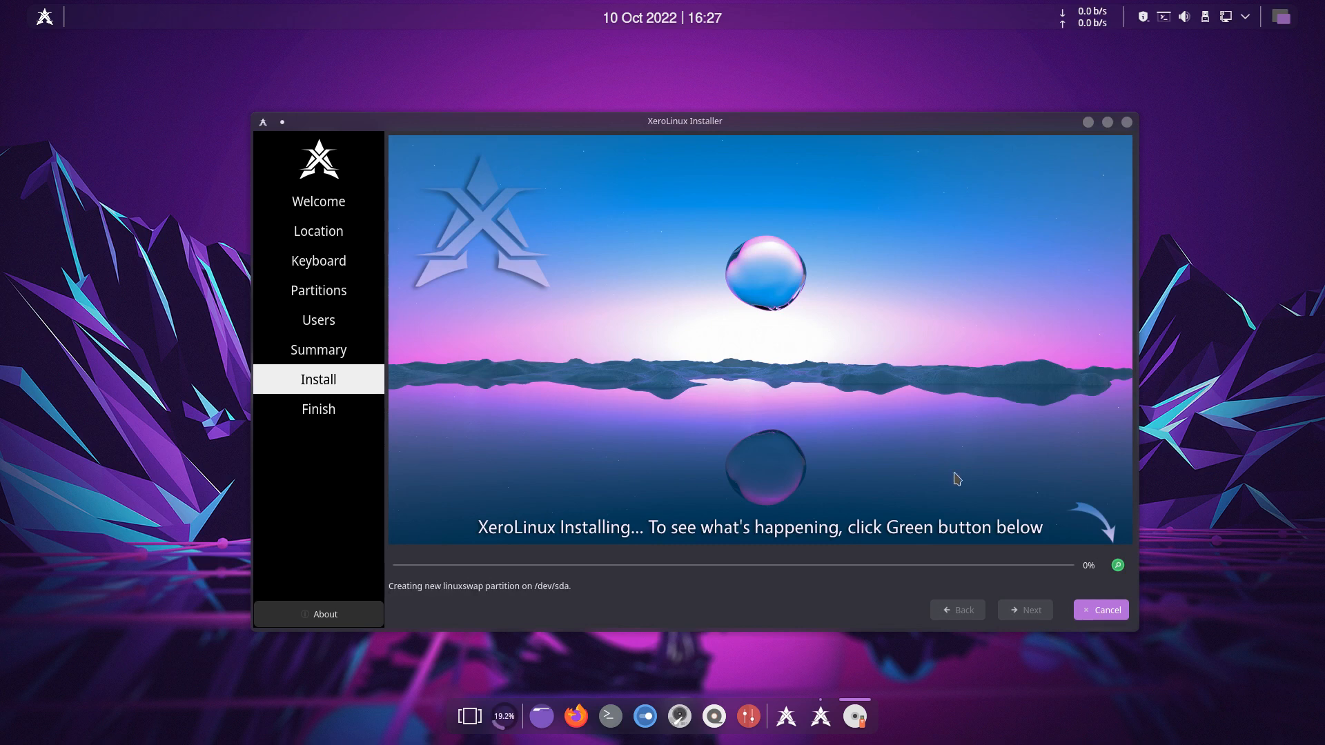
Step: Examine the installation log, including the rsync command's options and target path and the earlier partition mounting jobs
left_click(1117, 566)
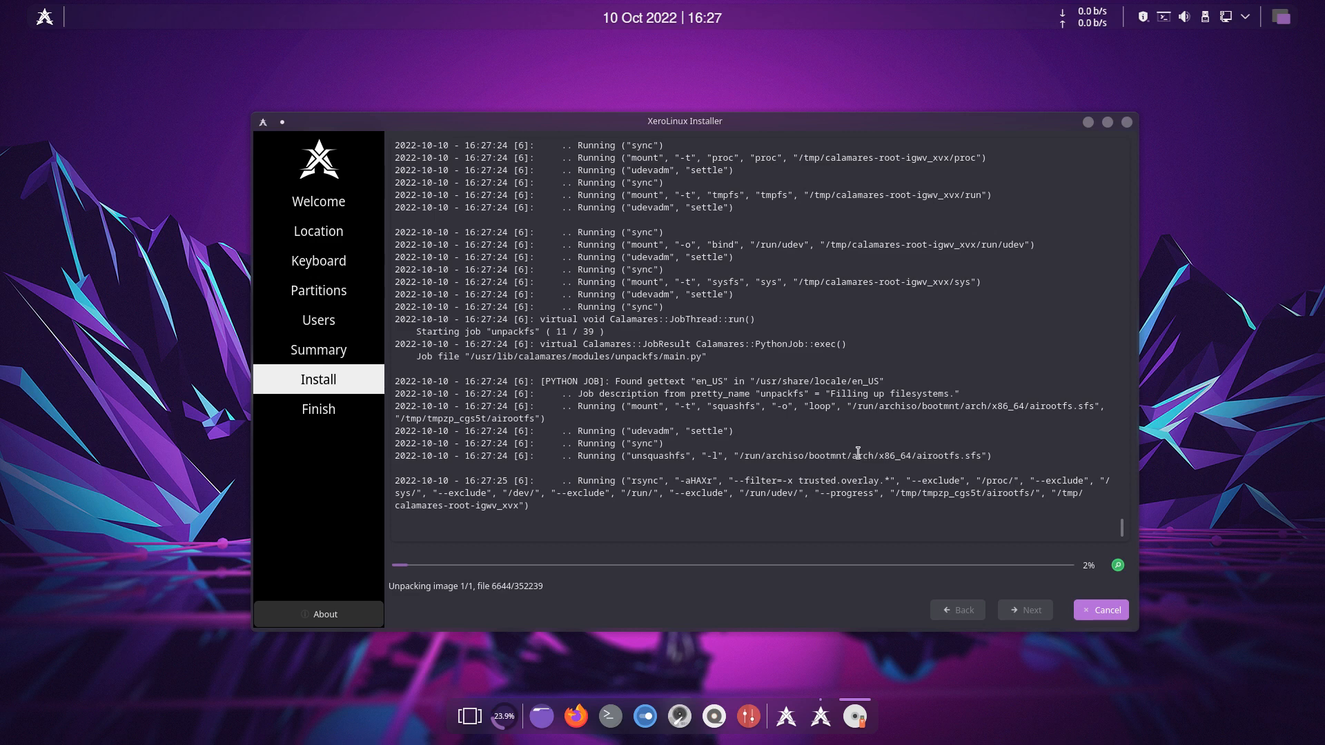
left_click(1117, 565)
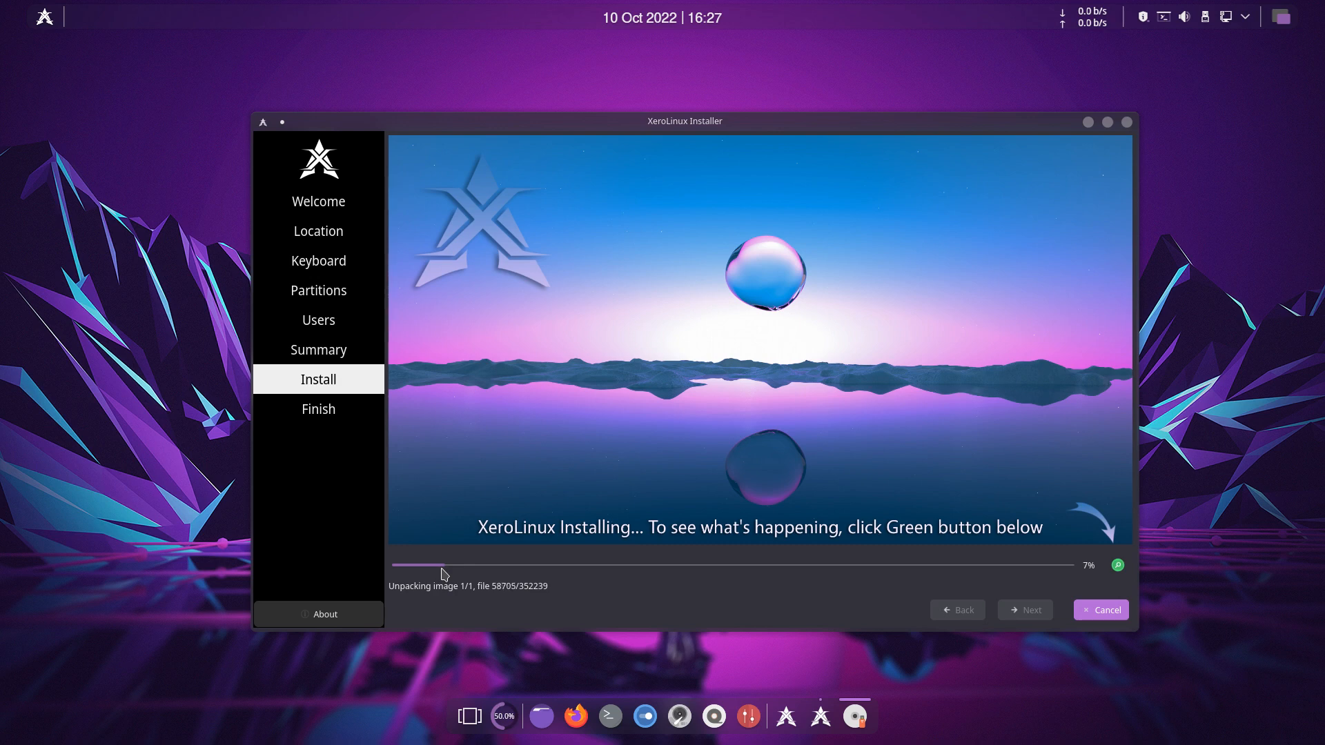
left_click(1117, 566)
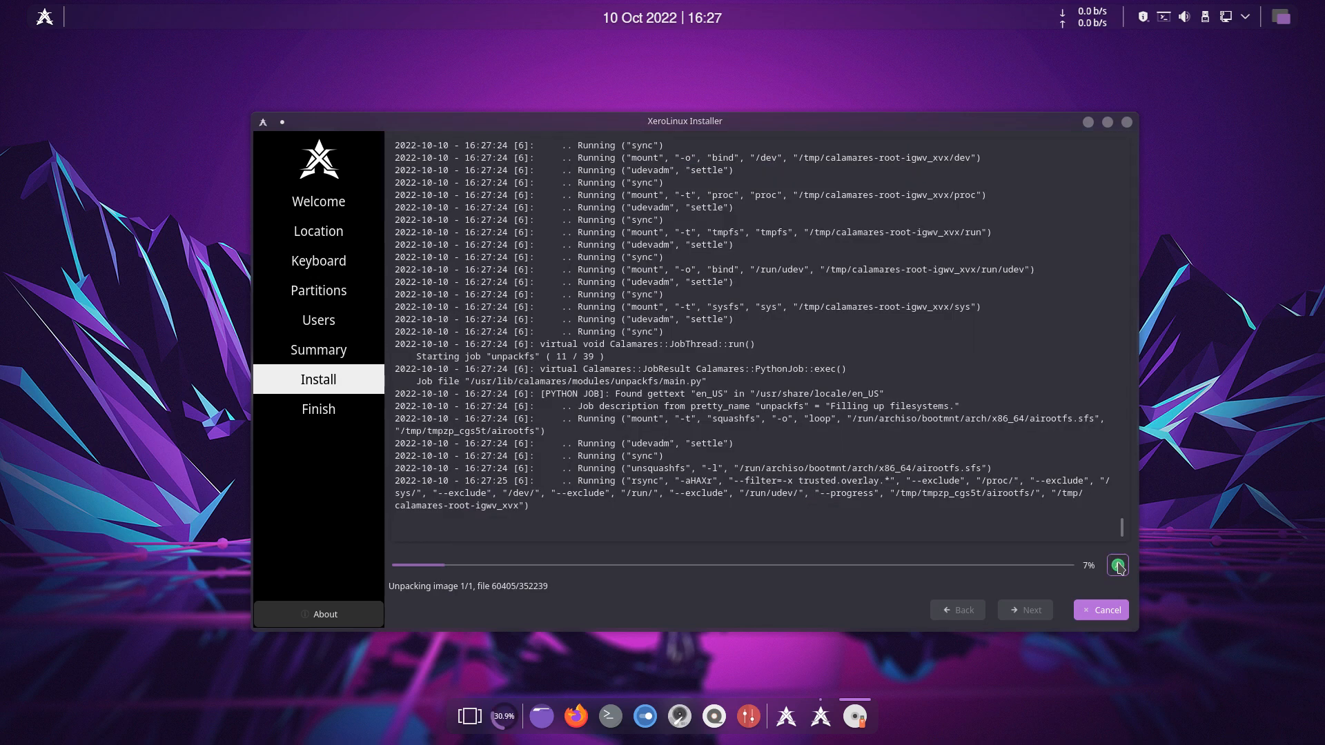
left_click_drag(631, 481, 713, 482)
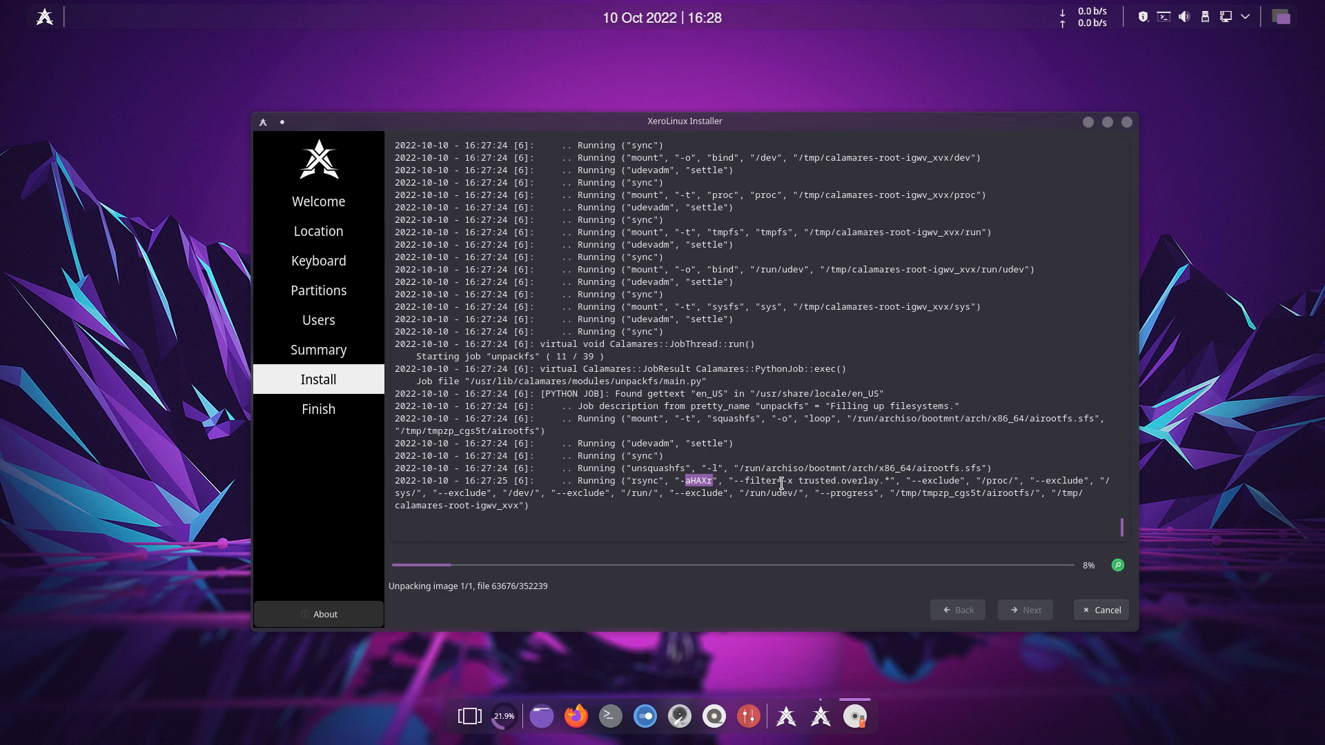
left_click_drag(1061, 492, 1074, 492)
left_click_drag(395, 506, 562, 549)
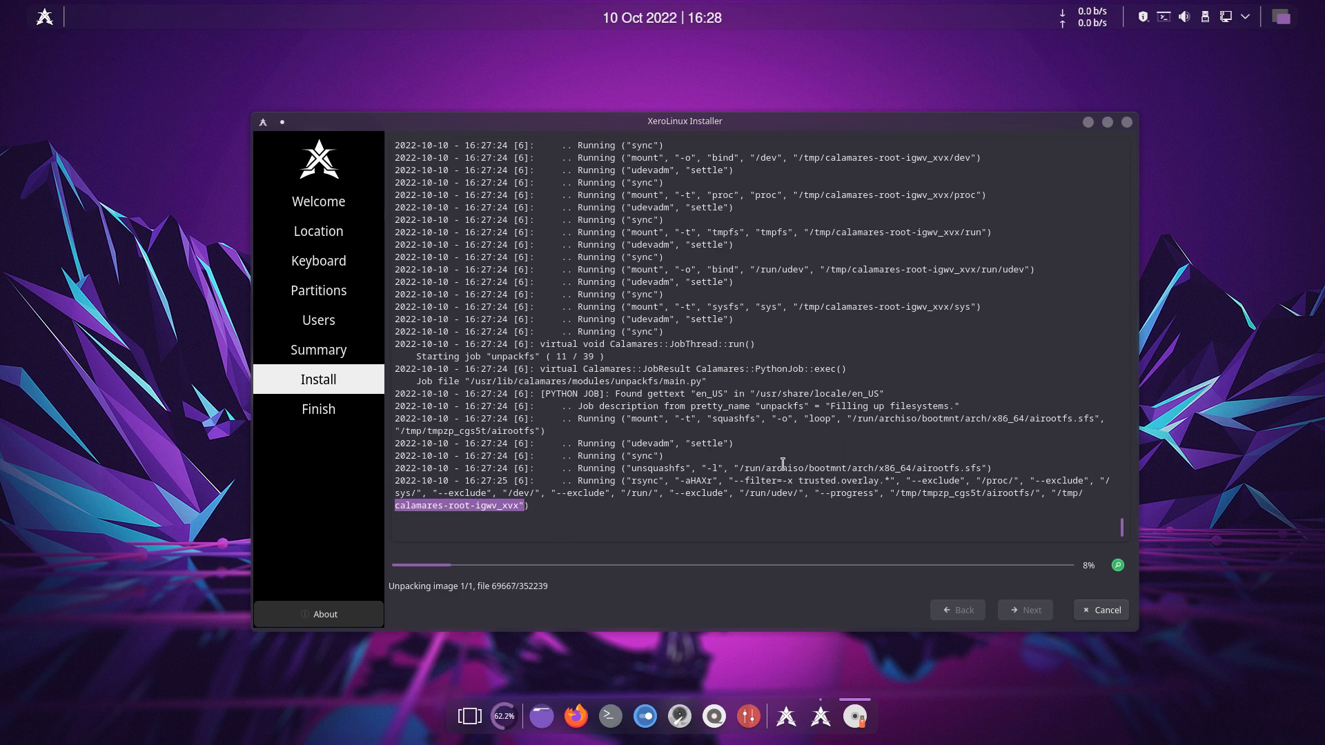
scroll(790, 440, "up", 12)
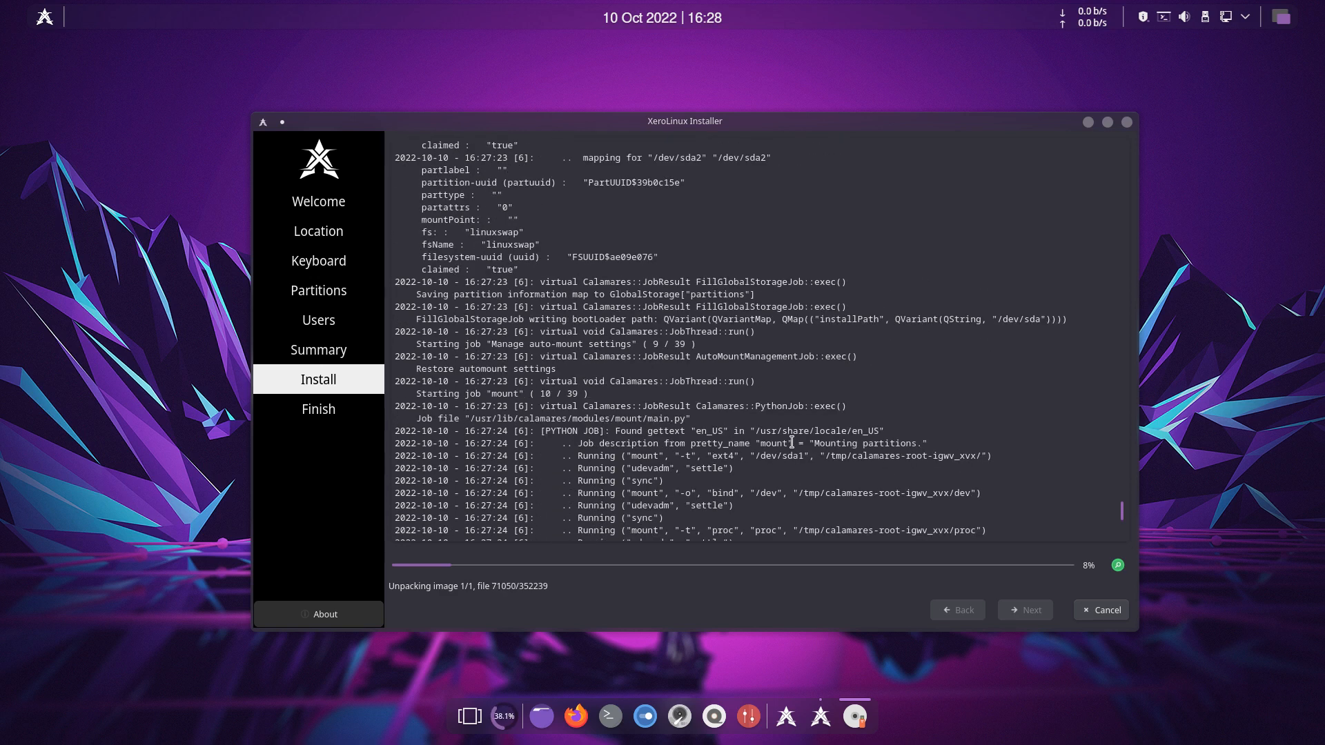
Step: Review the earlier installation log entries on partition mapping, the job list and the partition table creation, and return to the installer slideshow
scroll(792, 442, "up", 5)
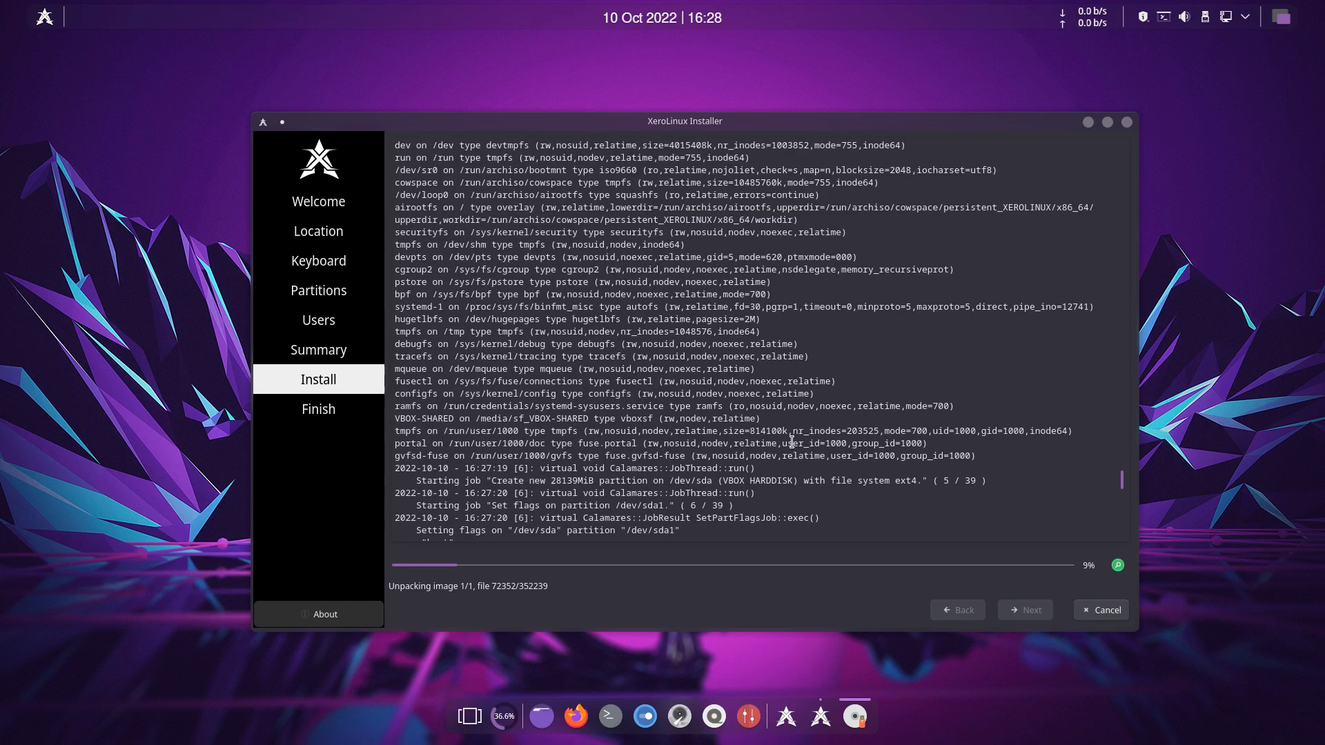
scroll(791, 441, "up", 20)
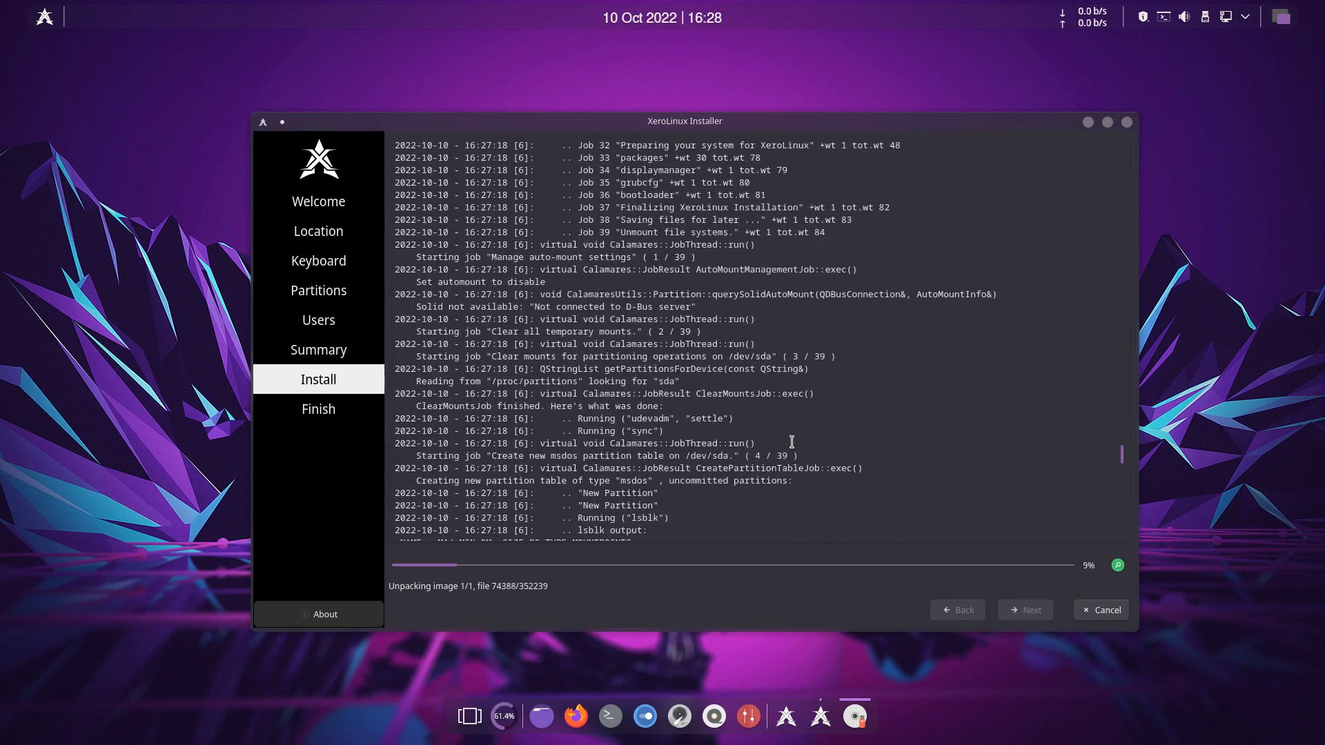
scroll(791, 442, "up", 8)
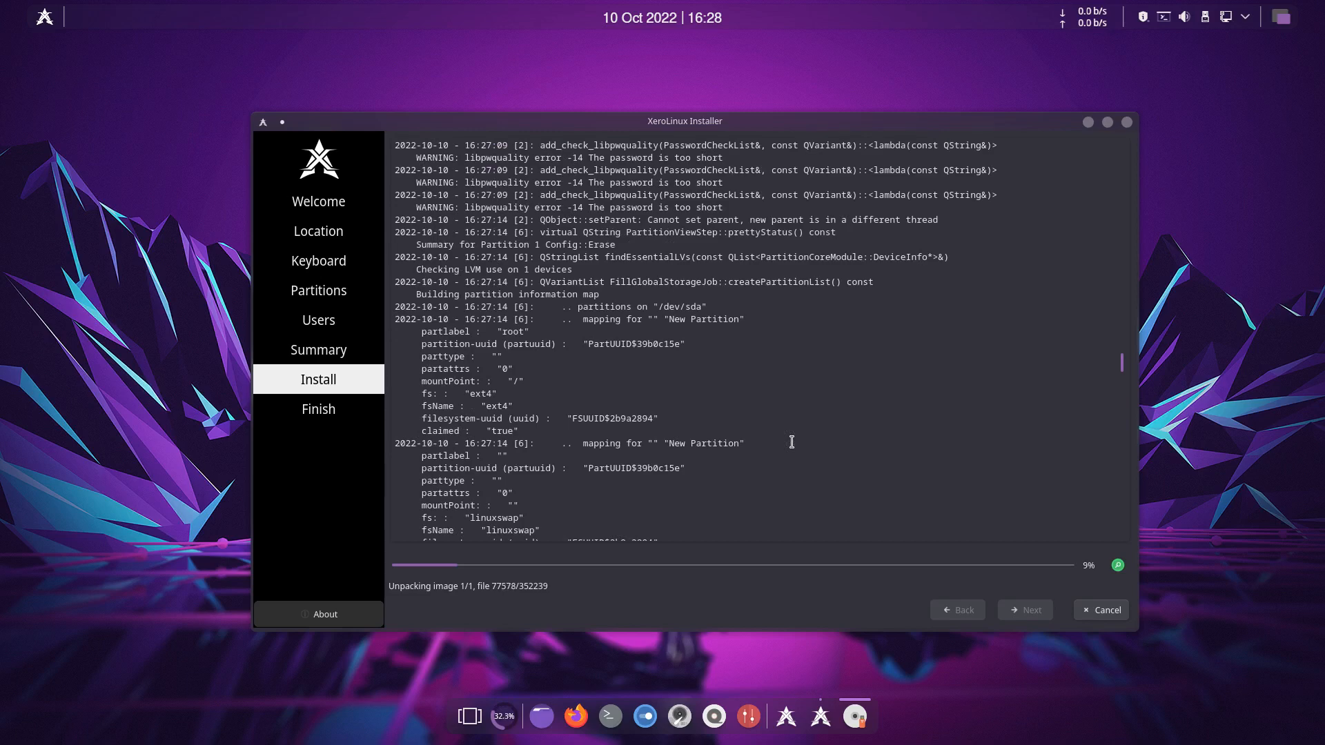
scroll(791, 442, "down", 5)
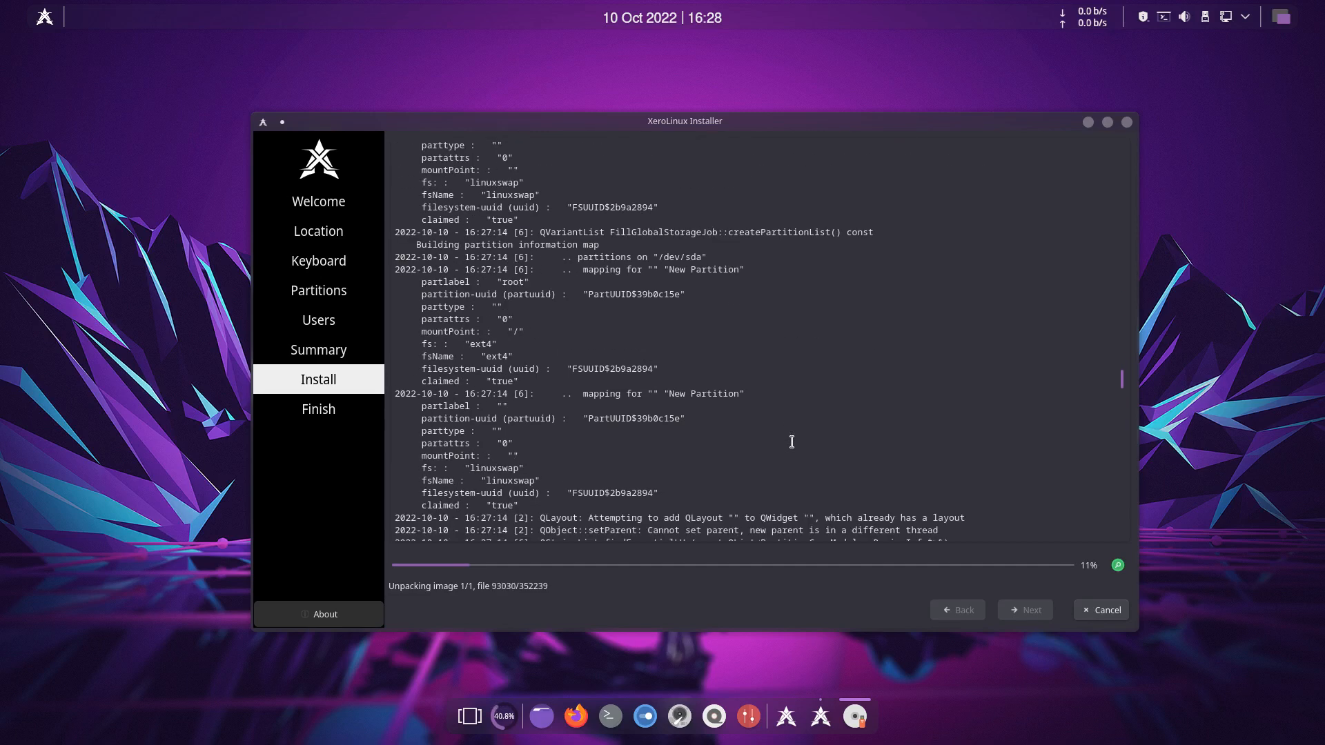
scroll(791, 441, "down", 5)
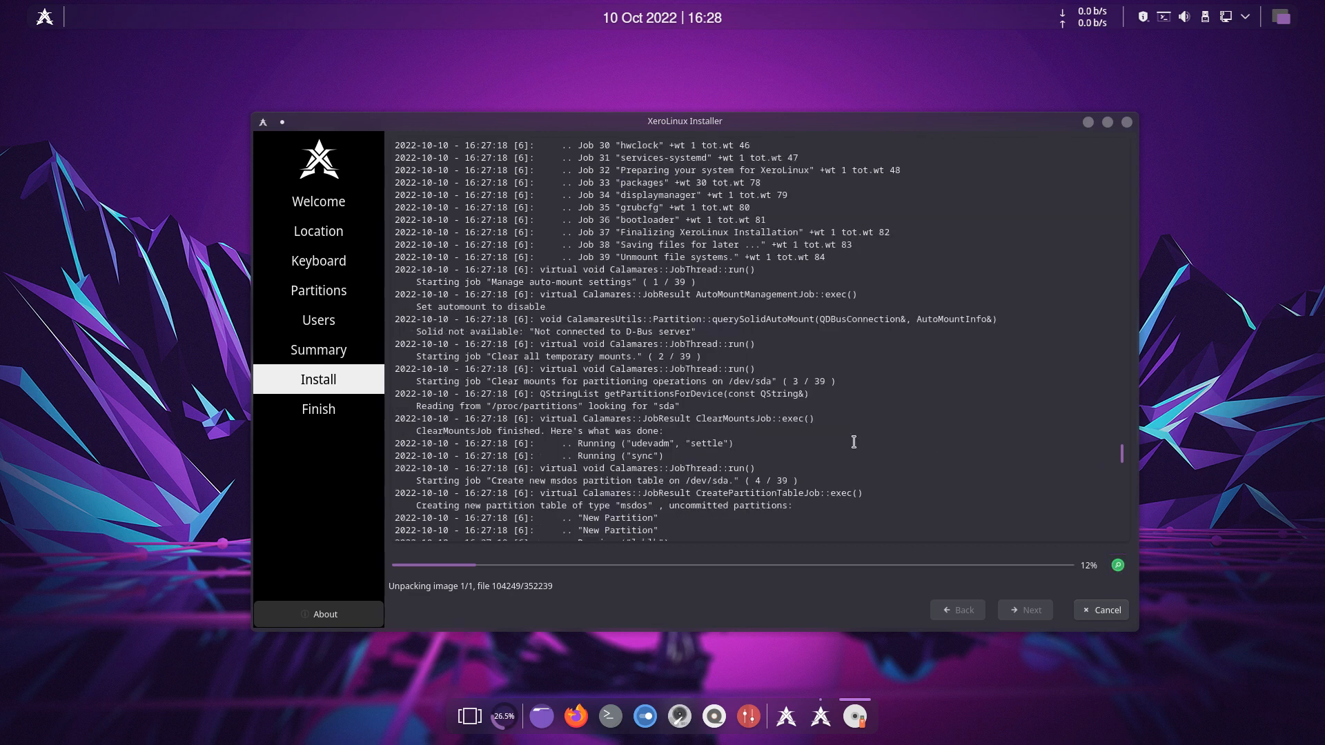
left_click(667, 497)
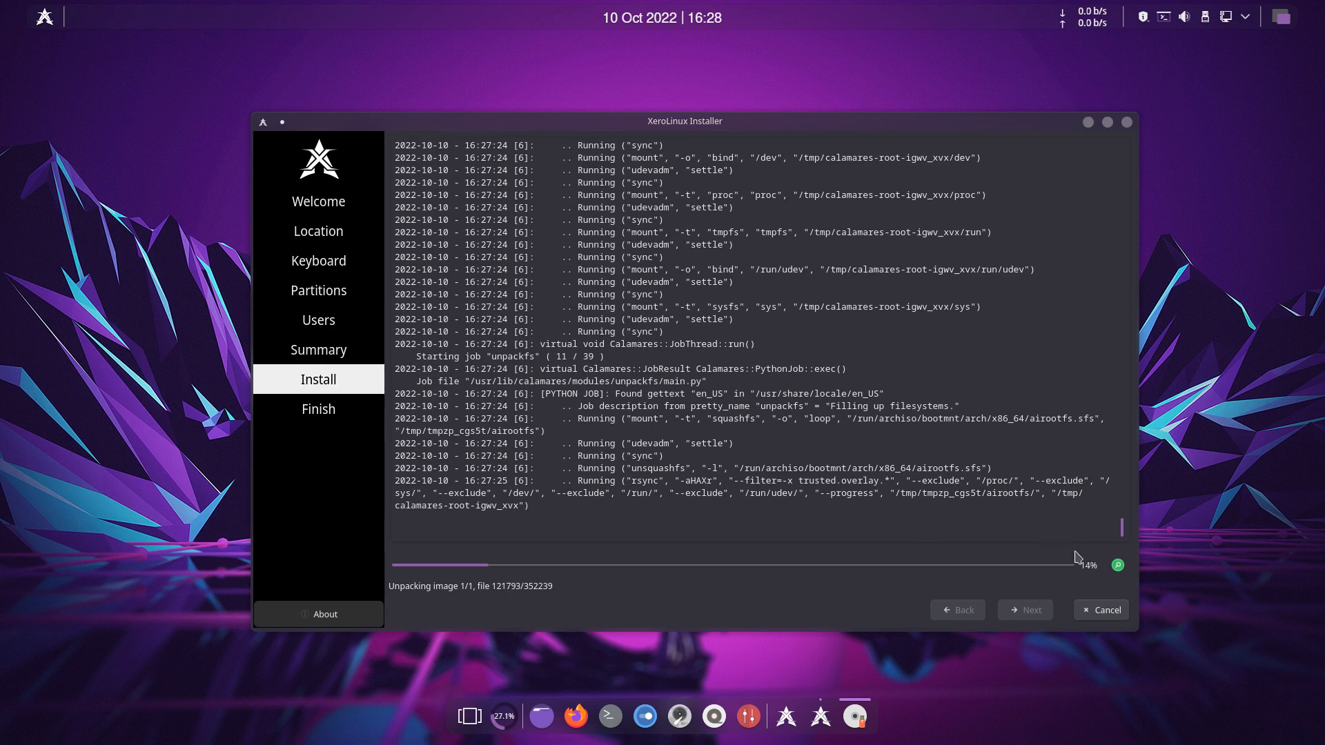
left_click(1118, 565)
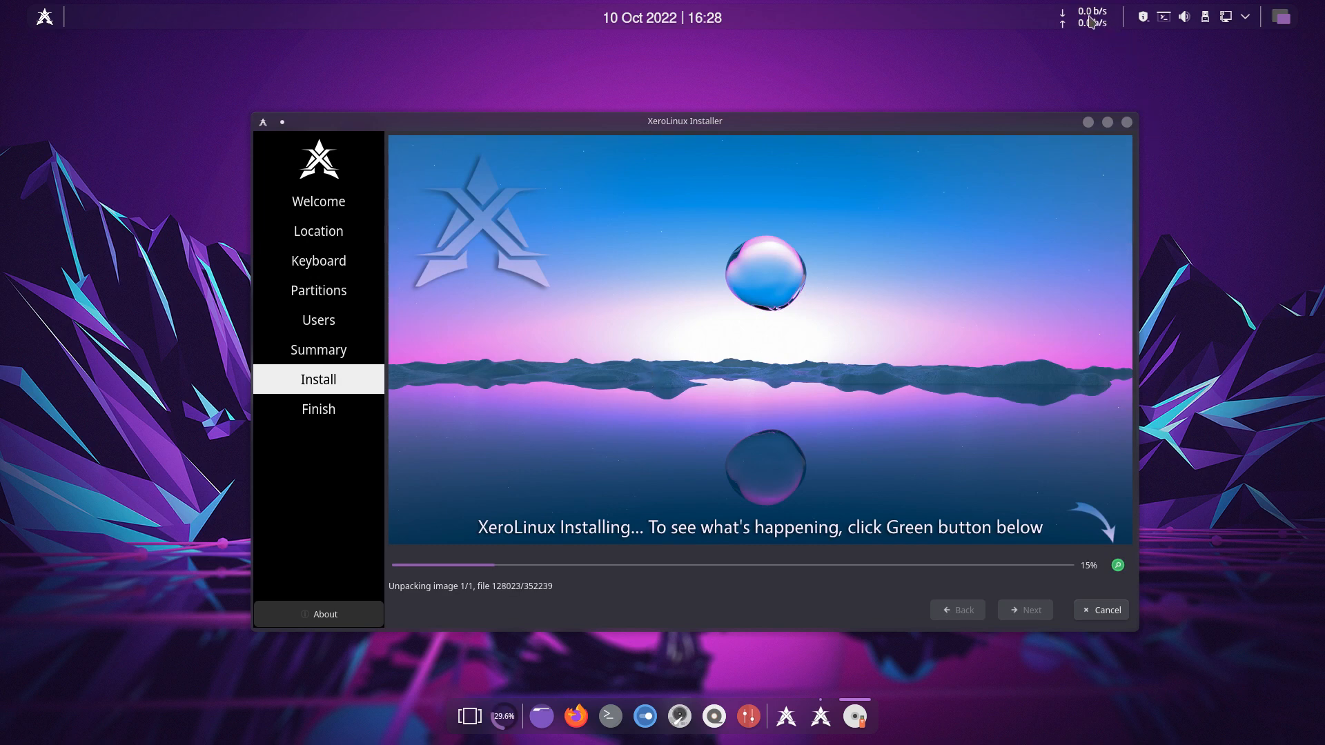
Step: Check the network usage details and view the available options for the Netspeed widget and the inline clock
mouse_move(1092, 23)
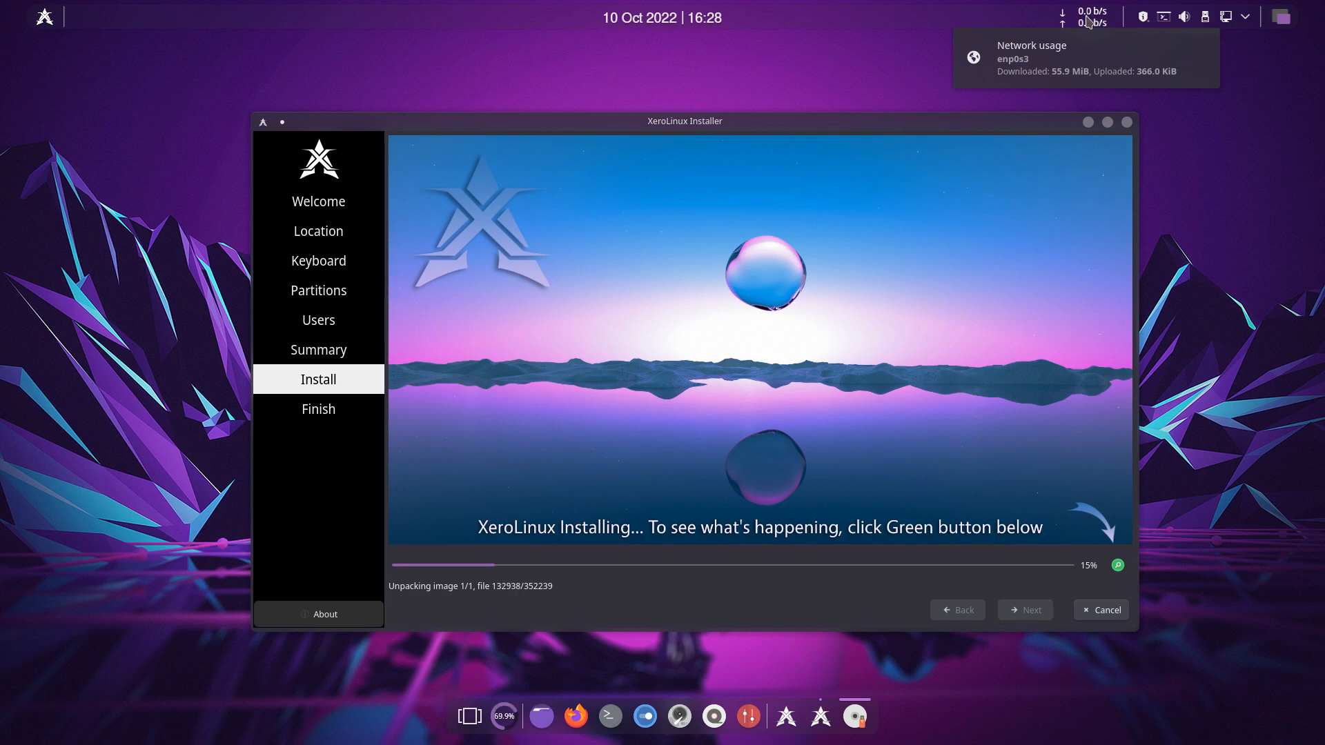
right_click(1086, 21)
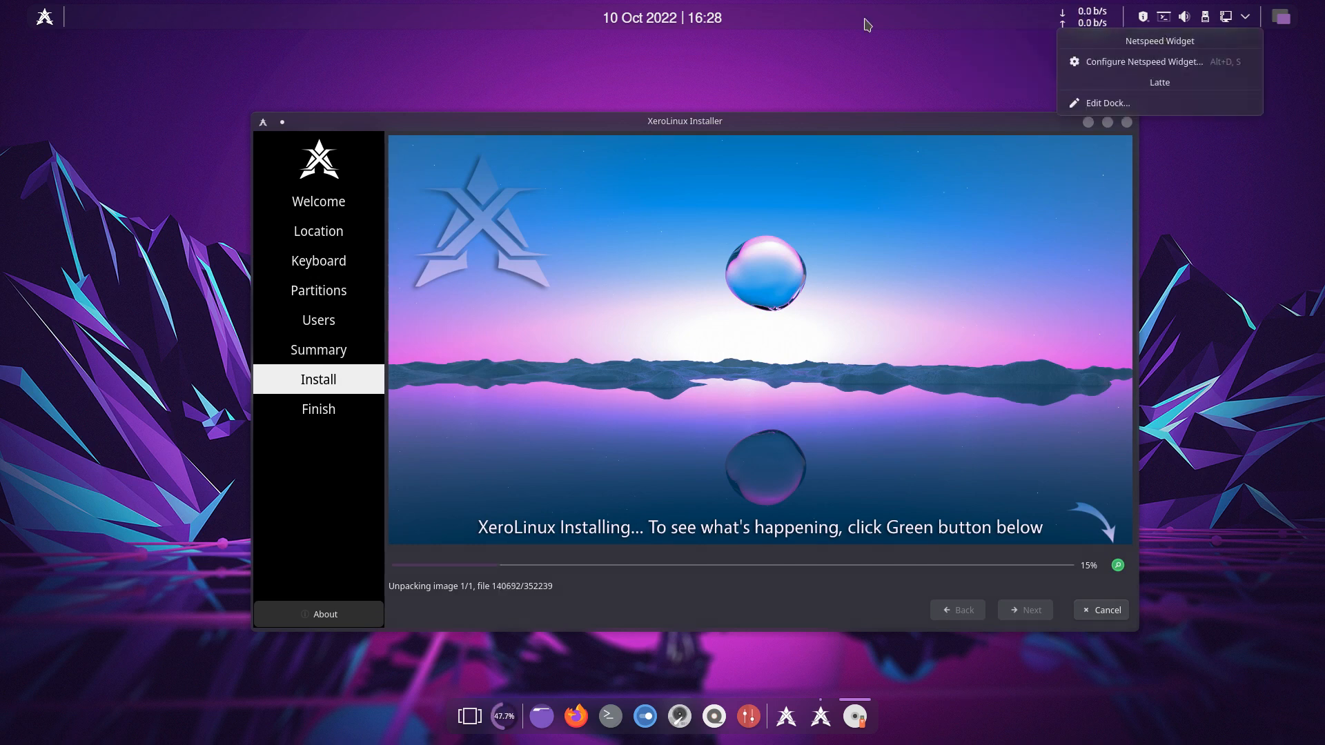
right_click(645, 25)
right_click(648, 23)
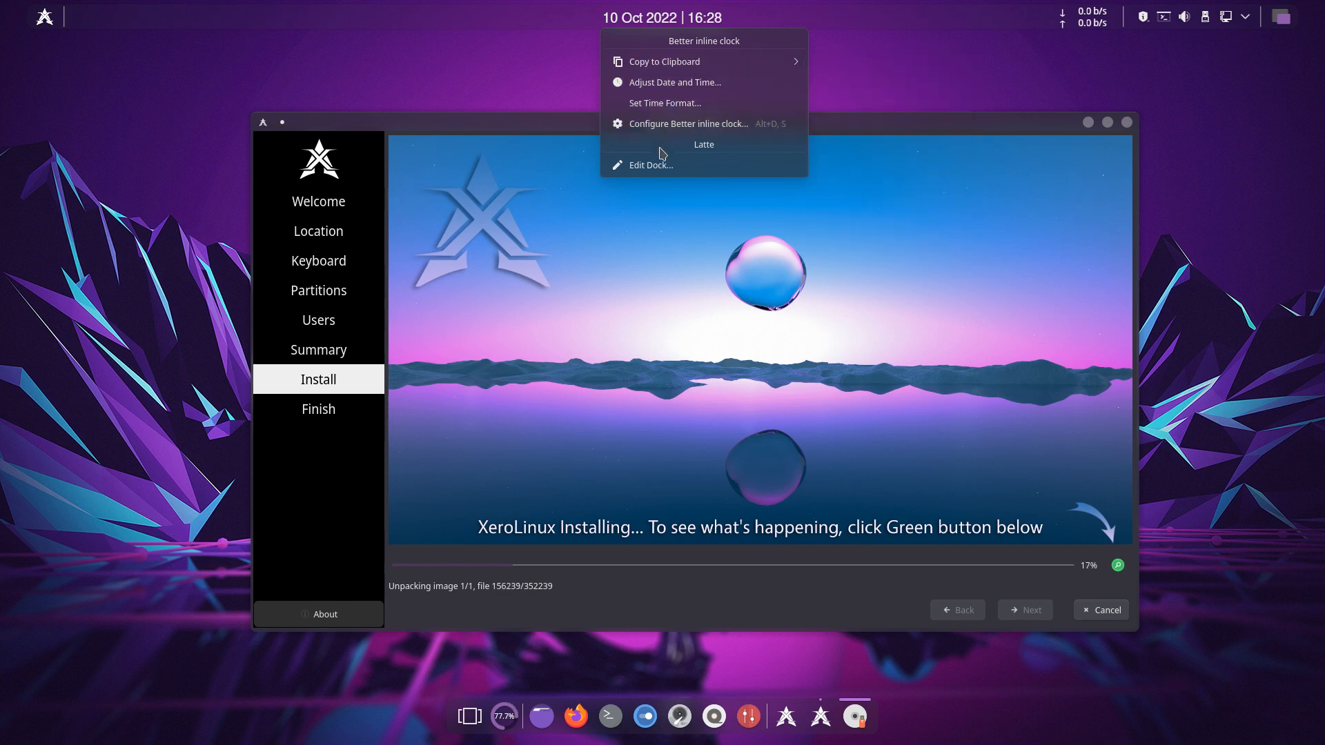
Step: Browse the launcher's application categories, including Internet, Multimedia, System, Utilities and Power / Session, and briefly open the Help Center
left_click(43, 19)
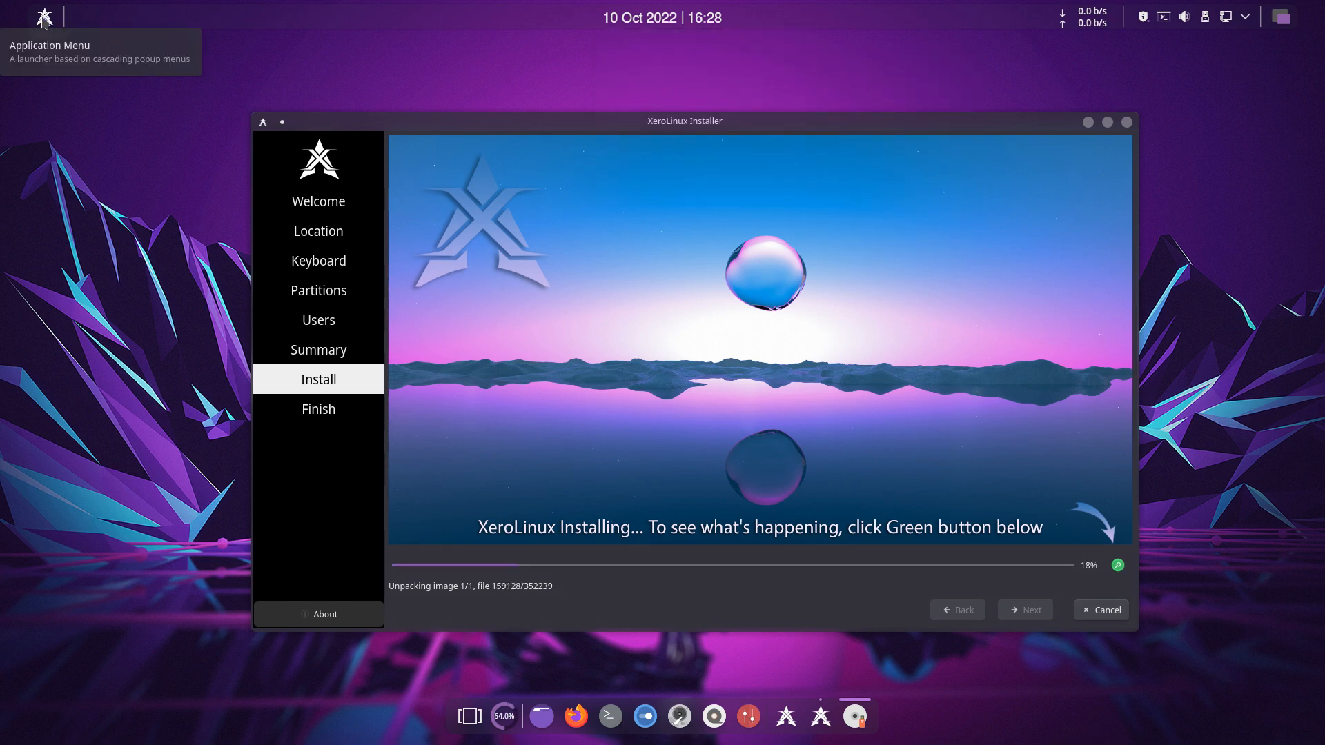
left_click(43, 19)
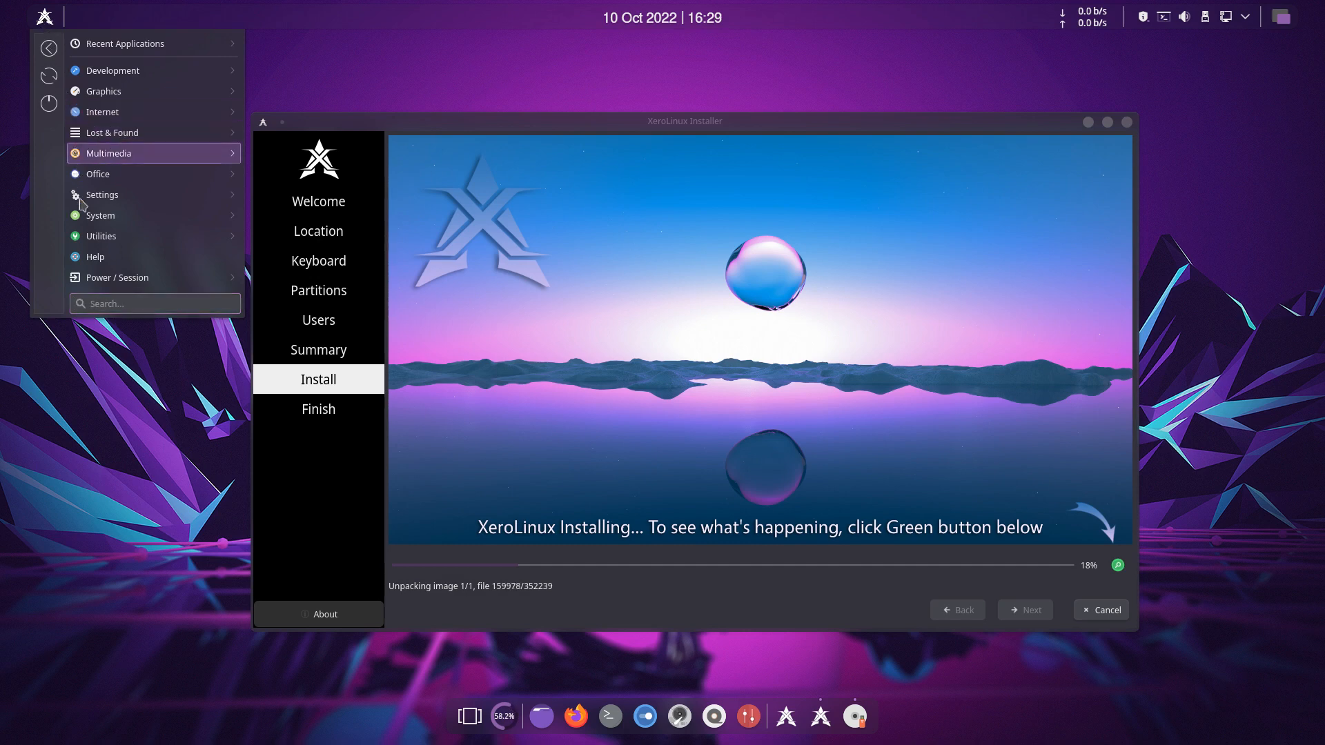
mouse_move(151, 286)
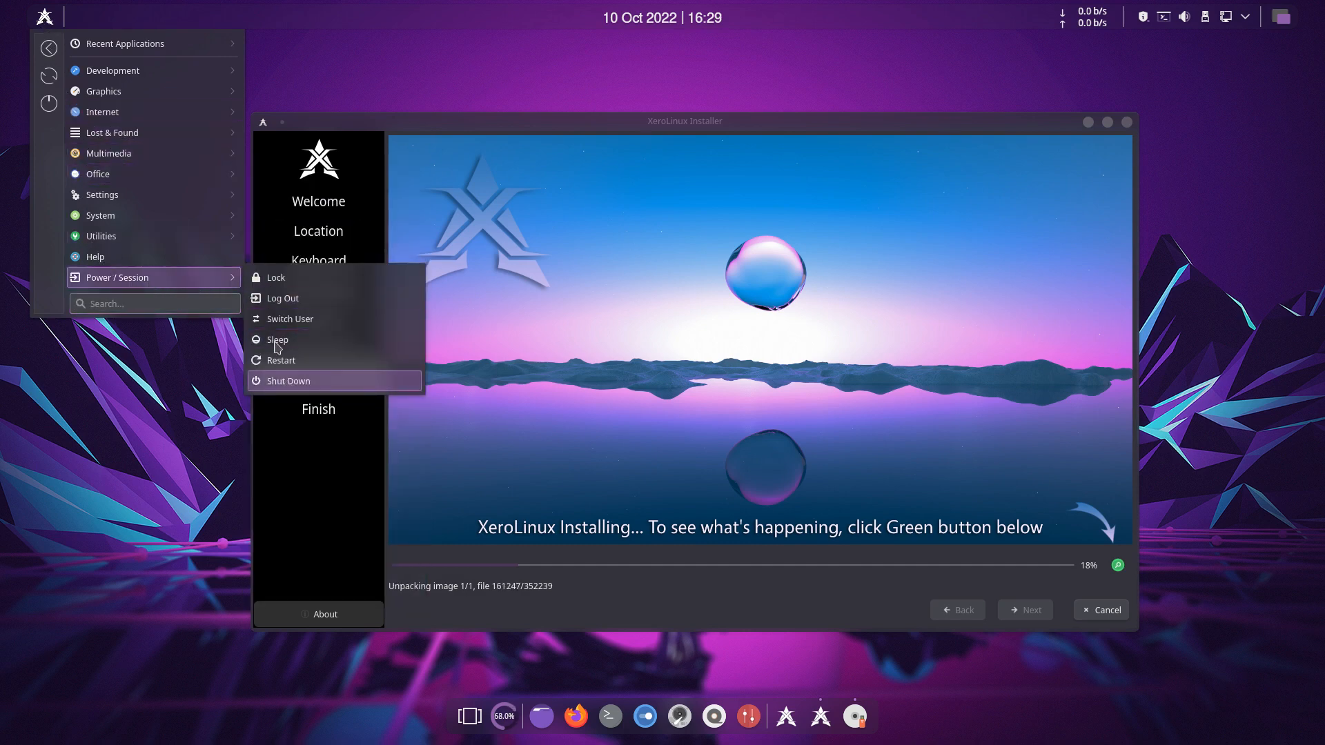
mouse_move(164, 222)
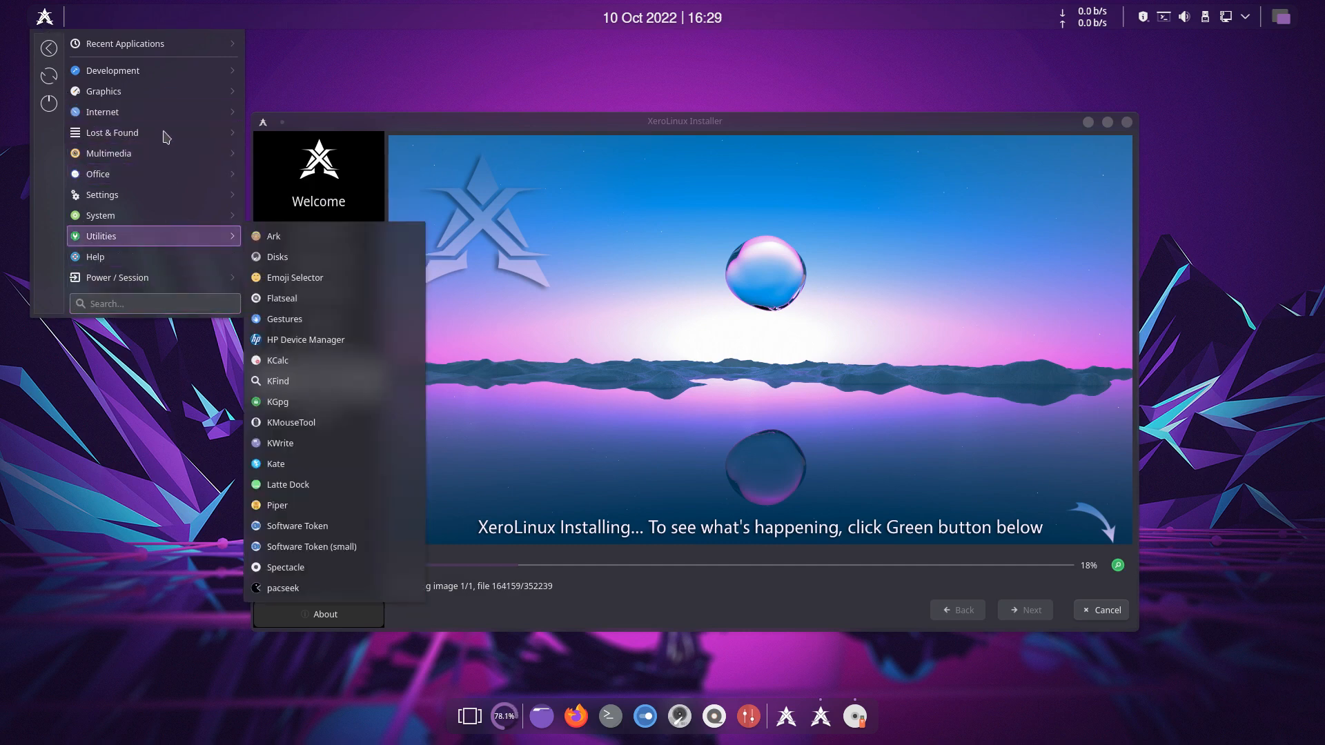
mouse_move(151, 79)
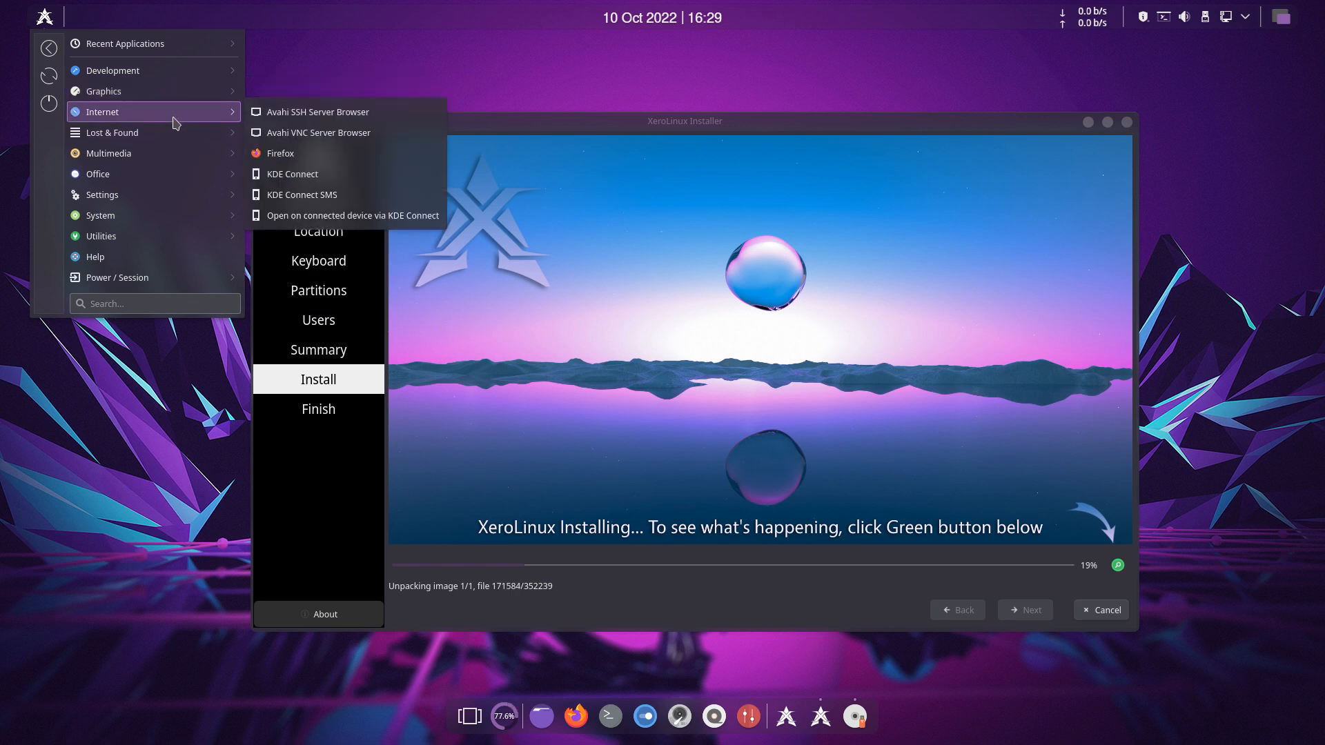
mouse_move(172, 141)
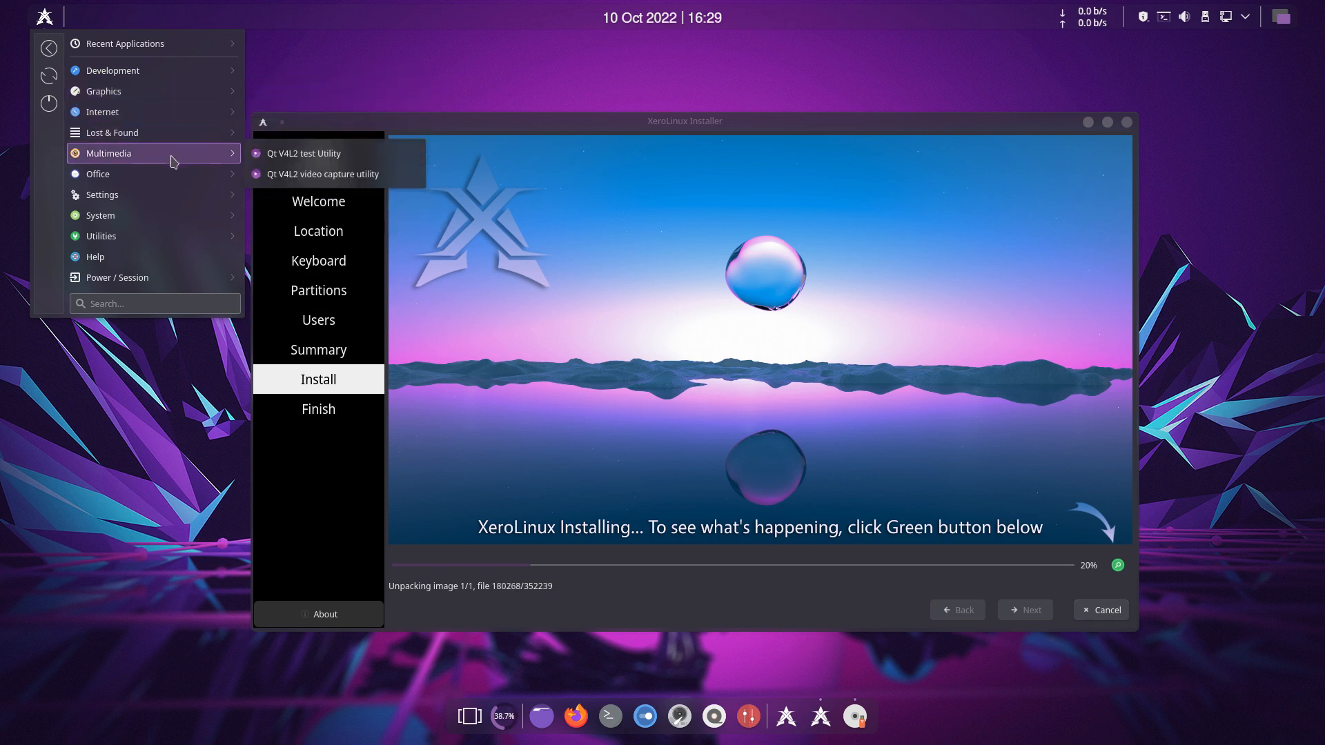
mouse_move(215, 193)
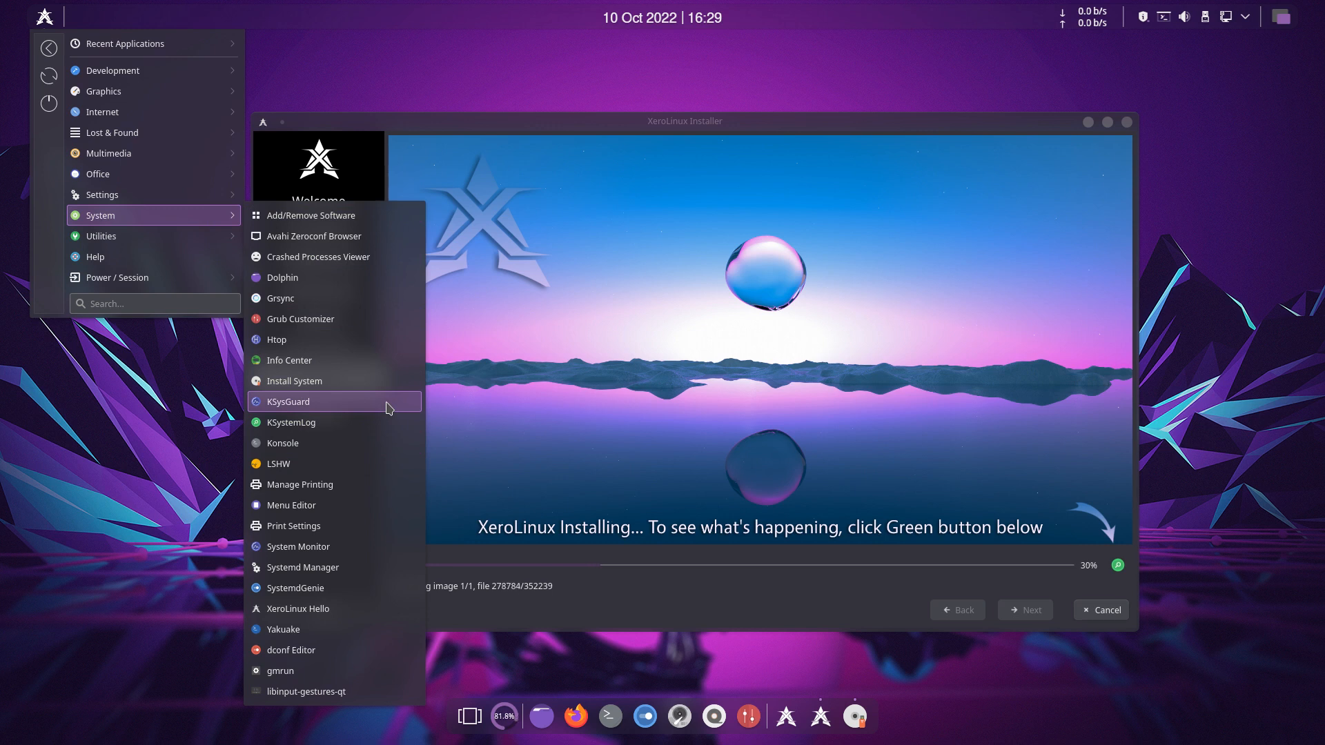
mouse_move(141, 243)
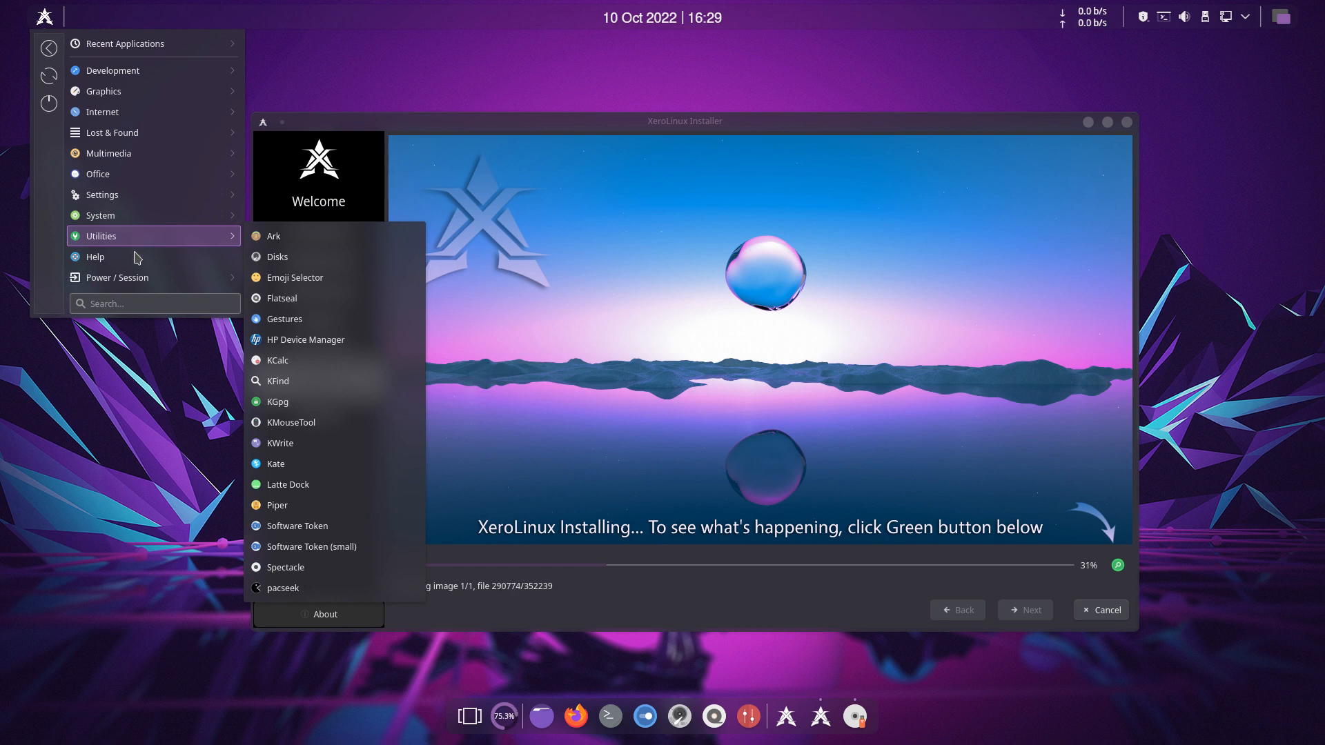
left_click(136, 260)
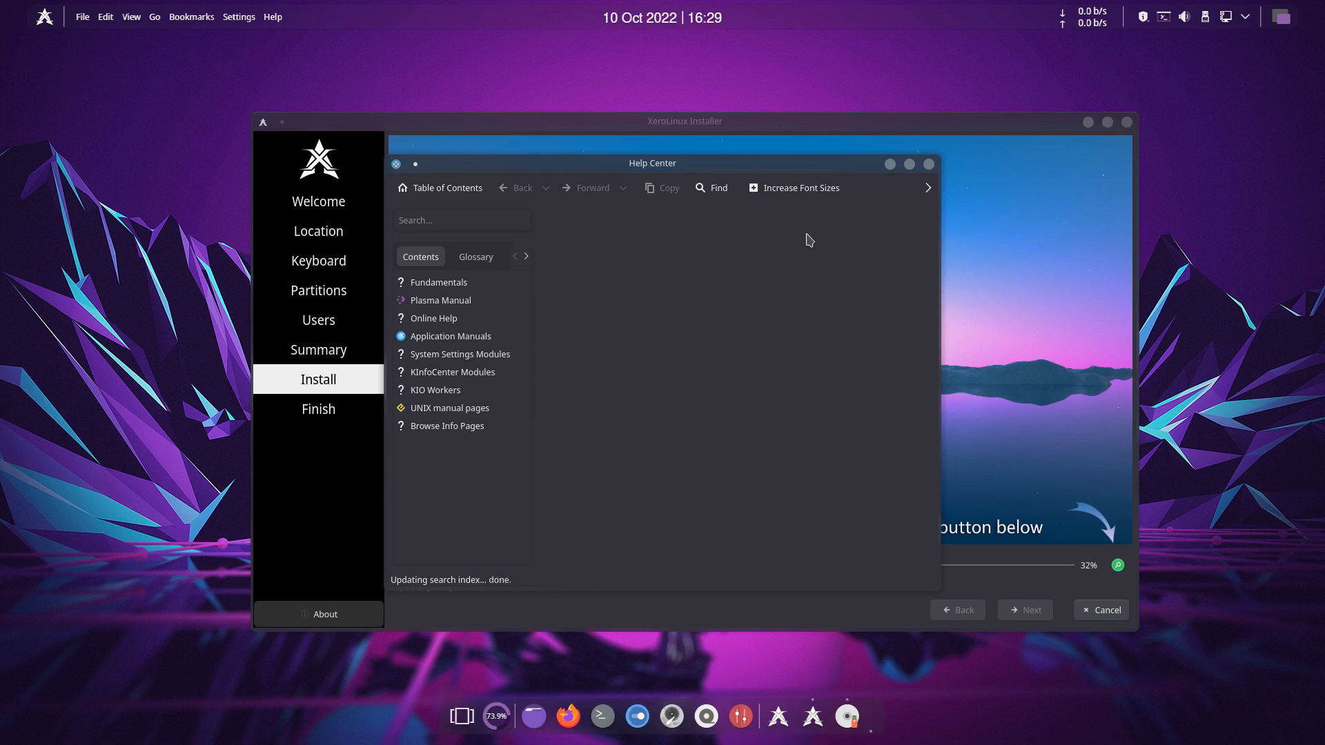
left_click(929, 164)
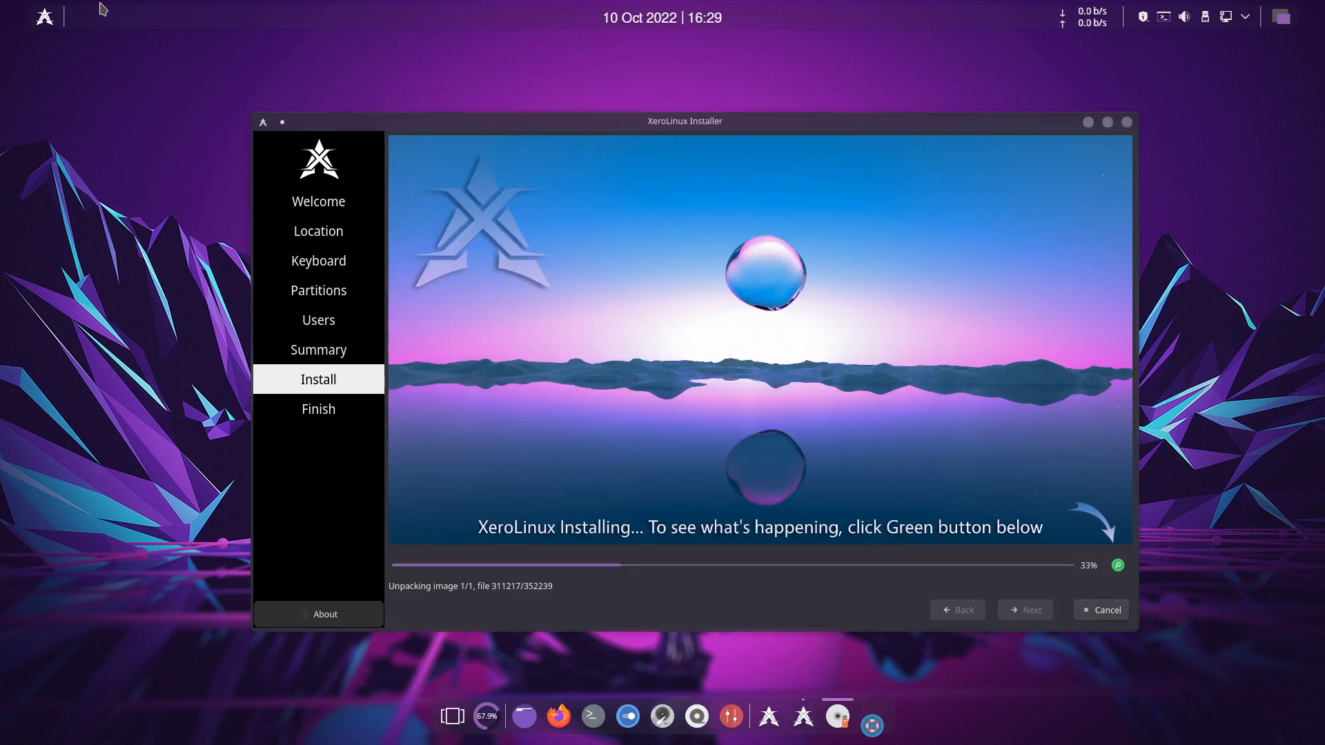
Step: Open Add/Remove Software from the System category, look over its Browse page and options, and close it
left_click(40, 18)
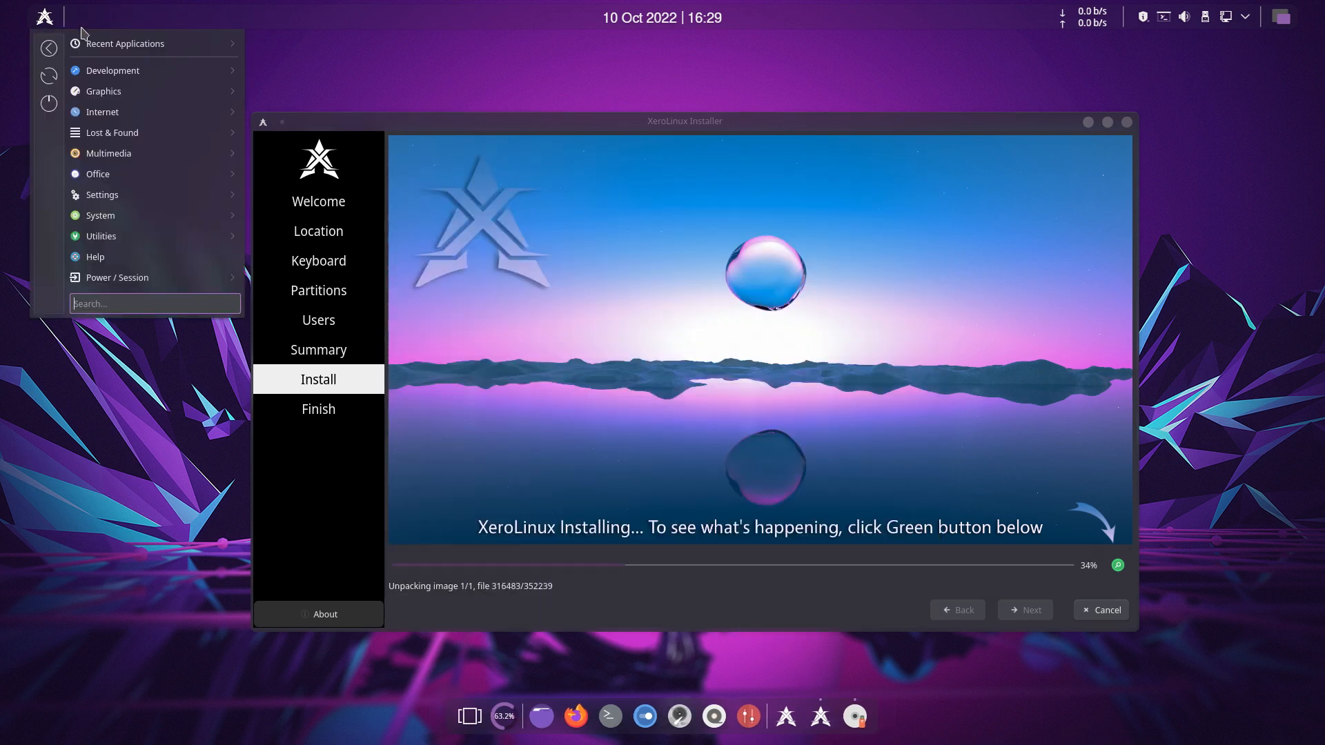
mouse_move(86, 38)
mouse_move(102, 77)
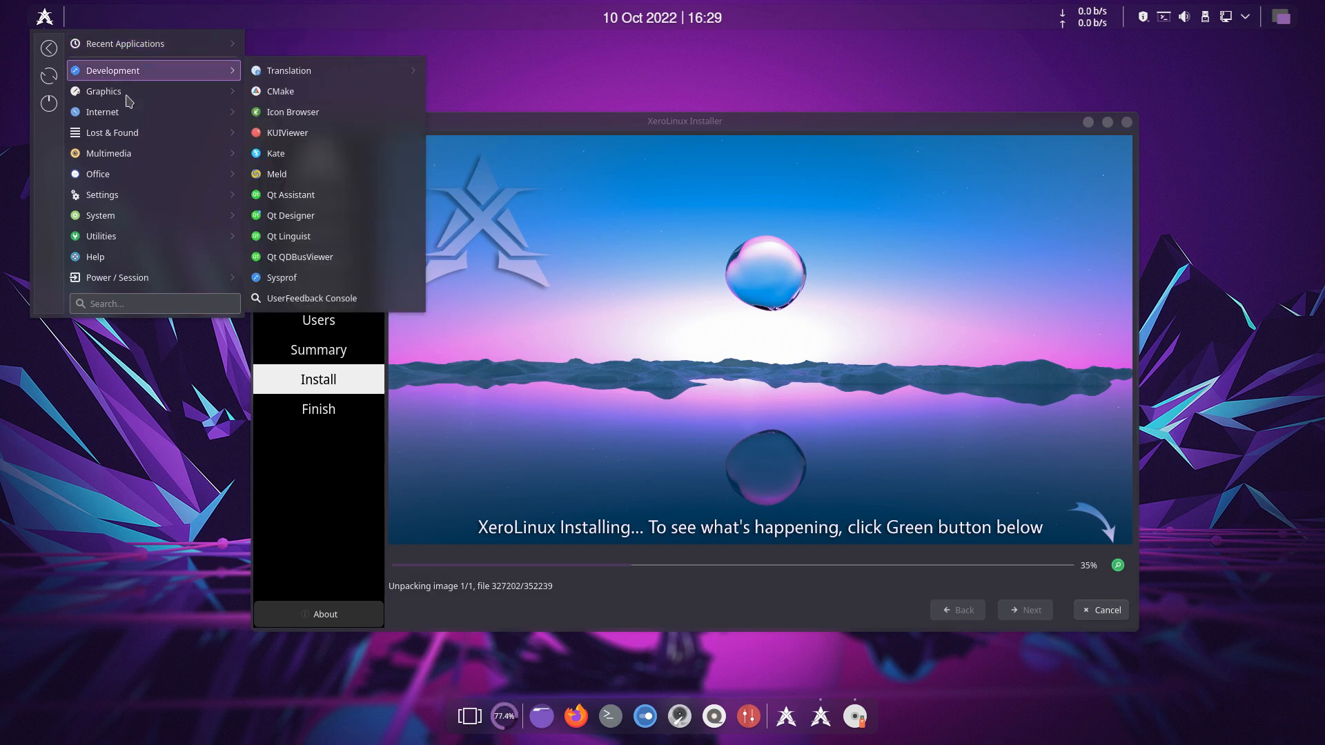
mouse_move(131, 222)
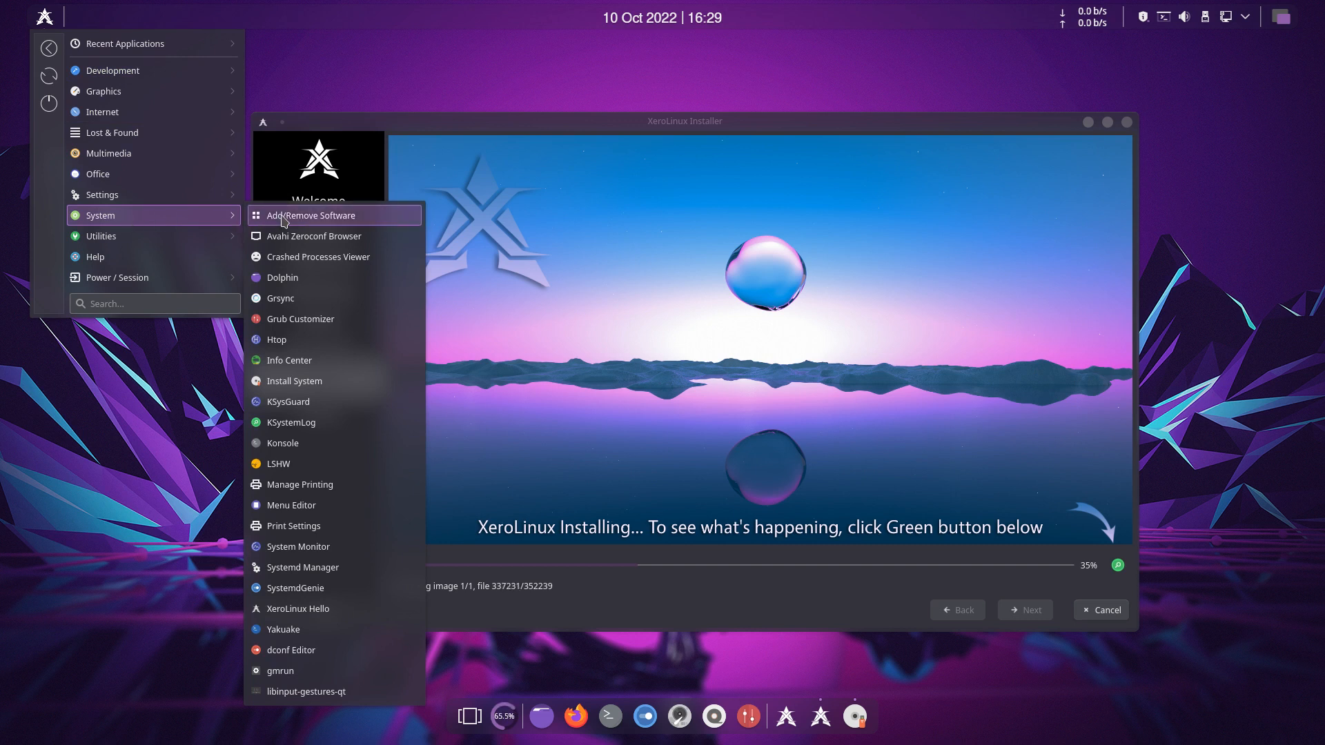
left_click(249, 215)
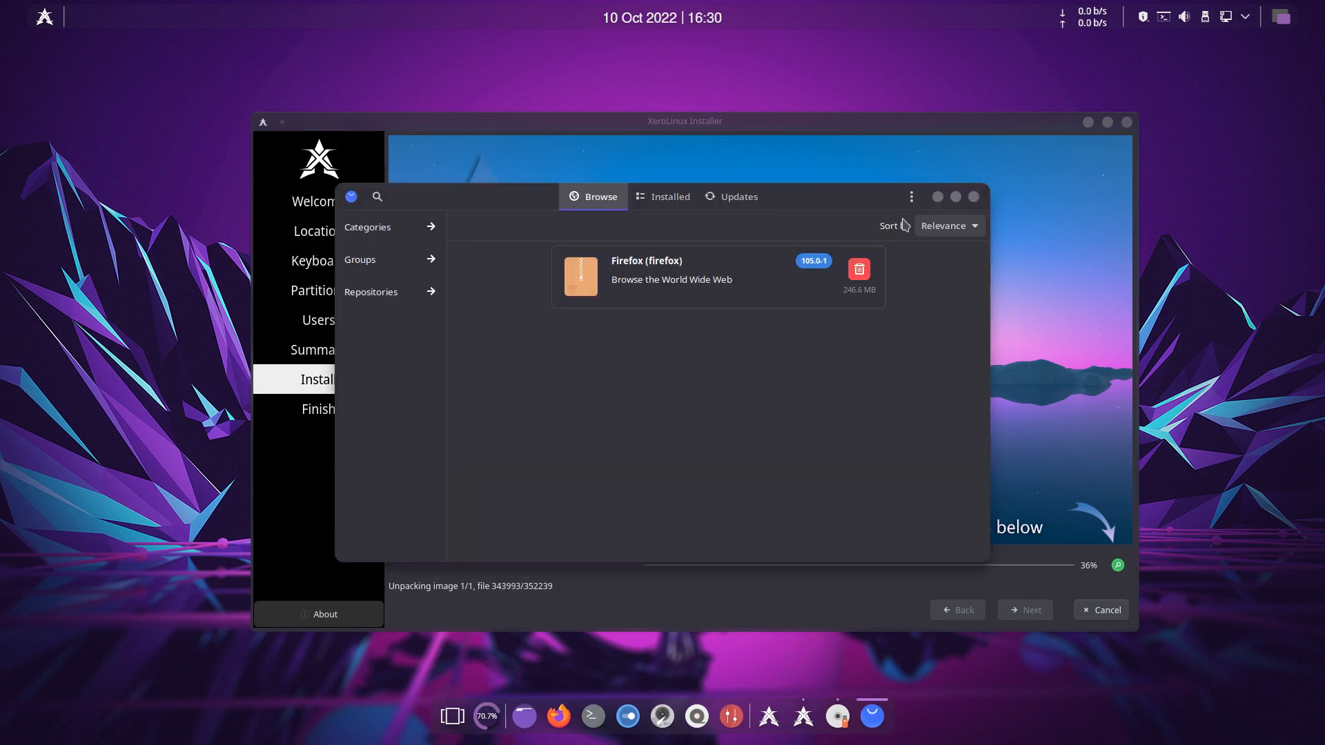
left_click(911, 200)
left_click(921, 329)
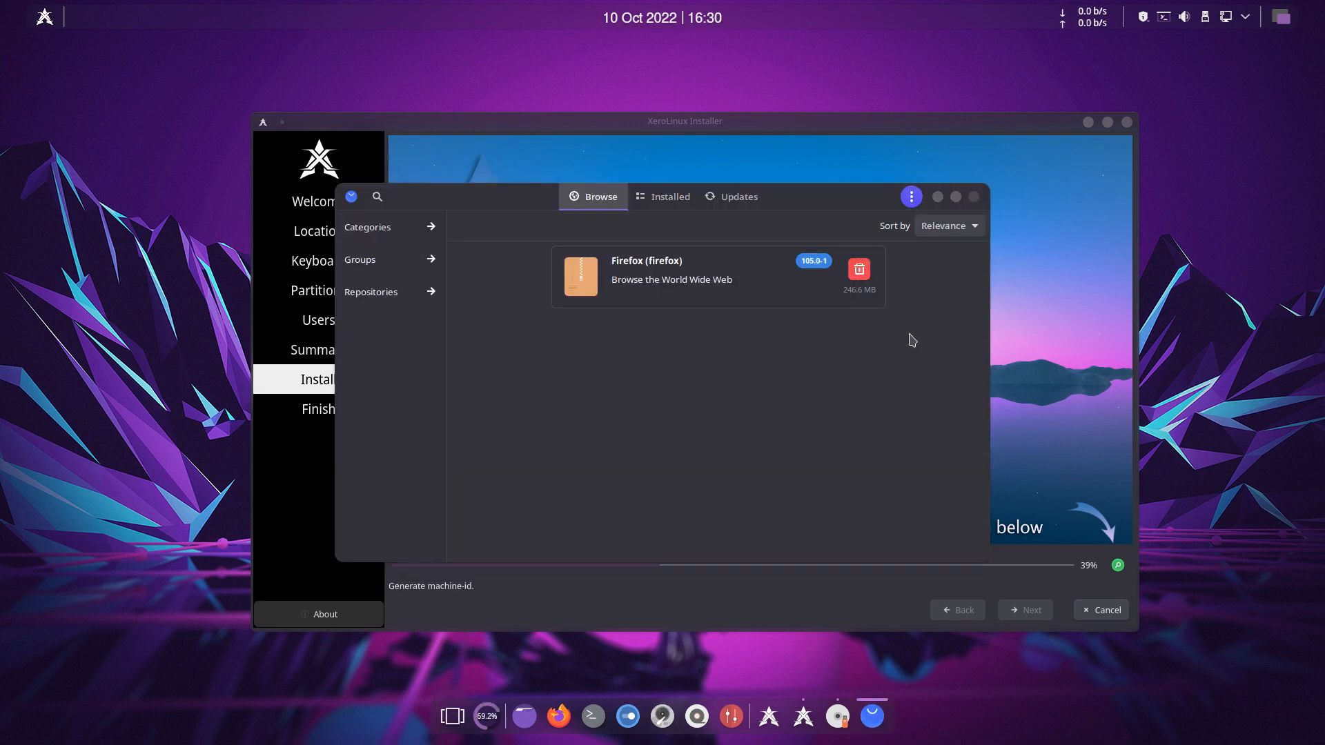
left_click(802, 268)
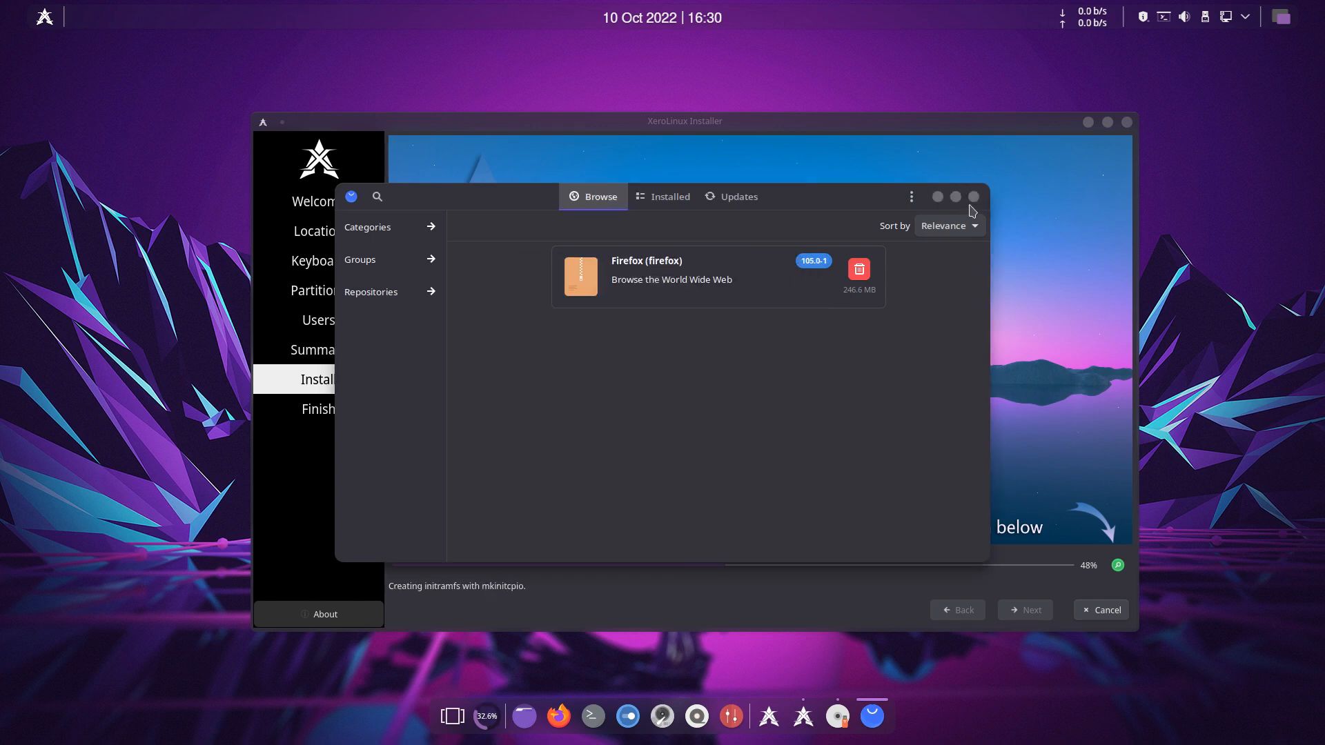
left_click(45, 17)
left_click(974, 197)
left_click(973, 197)
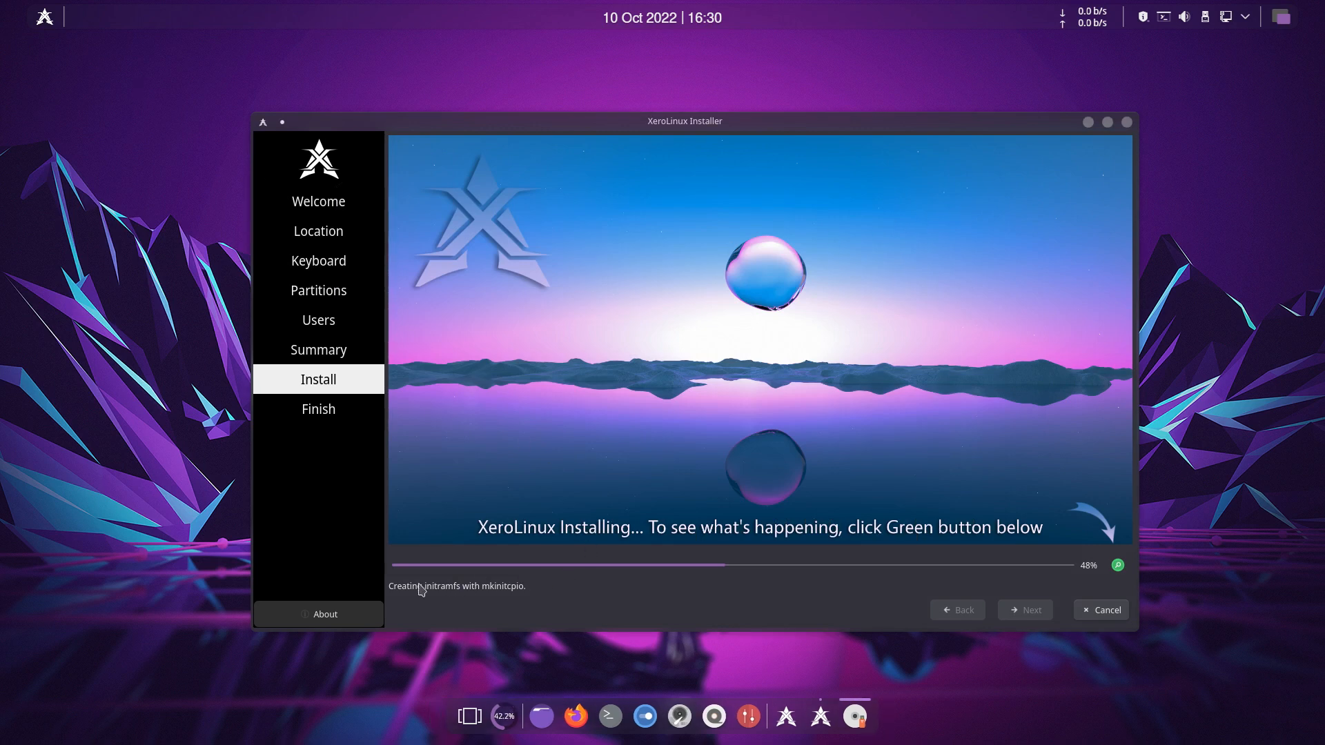
Step: Show the installation log again and examine the systemd service entries, highlighting fstrim.timer, and the grub-mkconfig bootloader command
left_click(1118, 565)
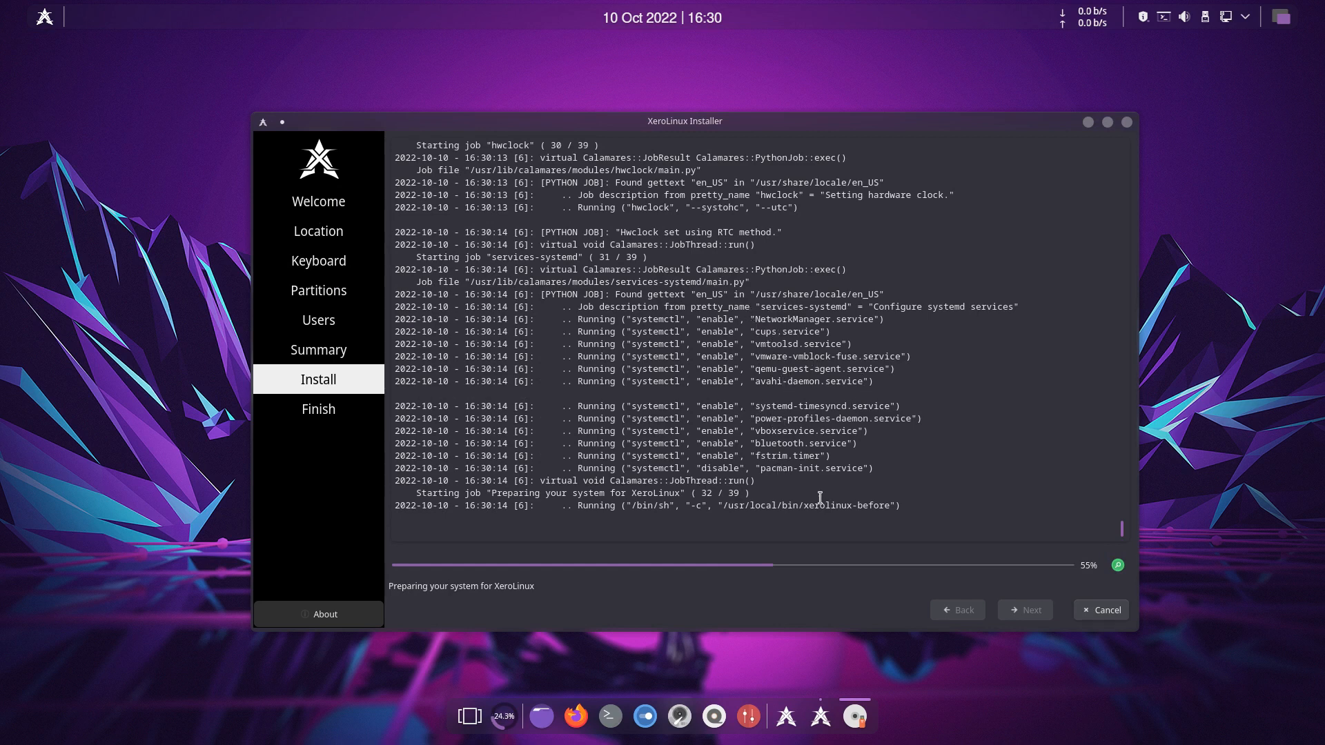
left_click_drag(751, 455, 836, 456)
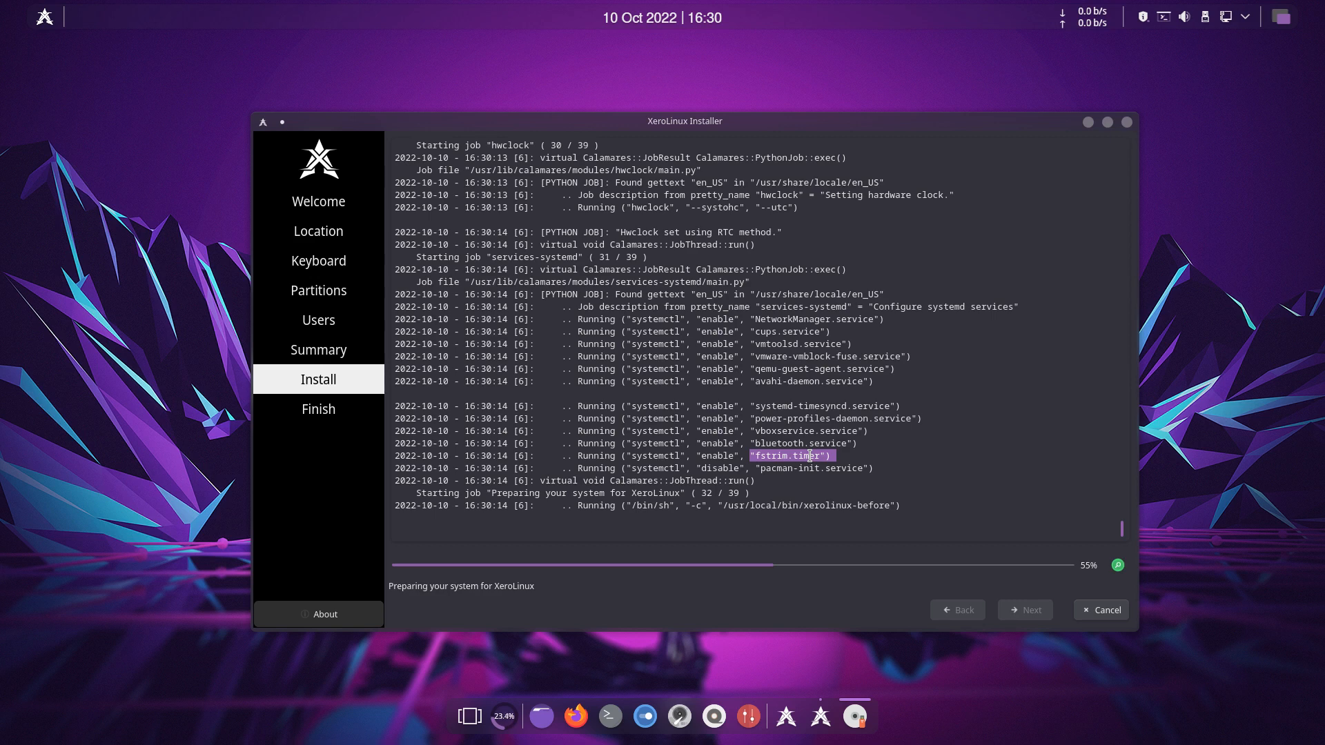
left_click_drag(836, 456, 572, 456)
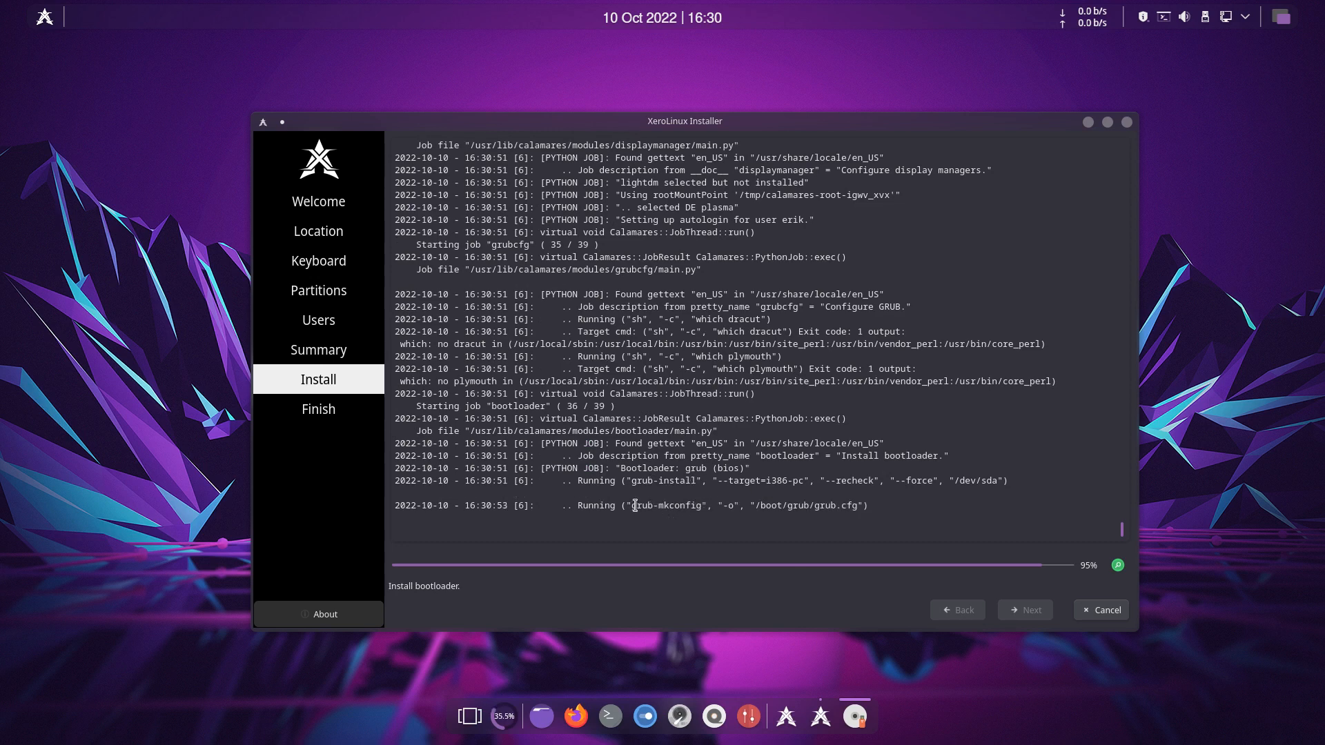
left_click_drag(633, 506, 761, 506)
left_click_drag(711, 435, 793, 419)
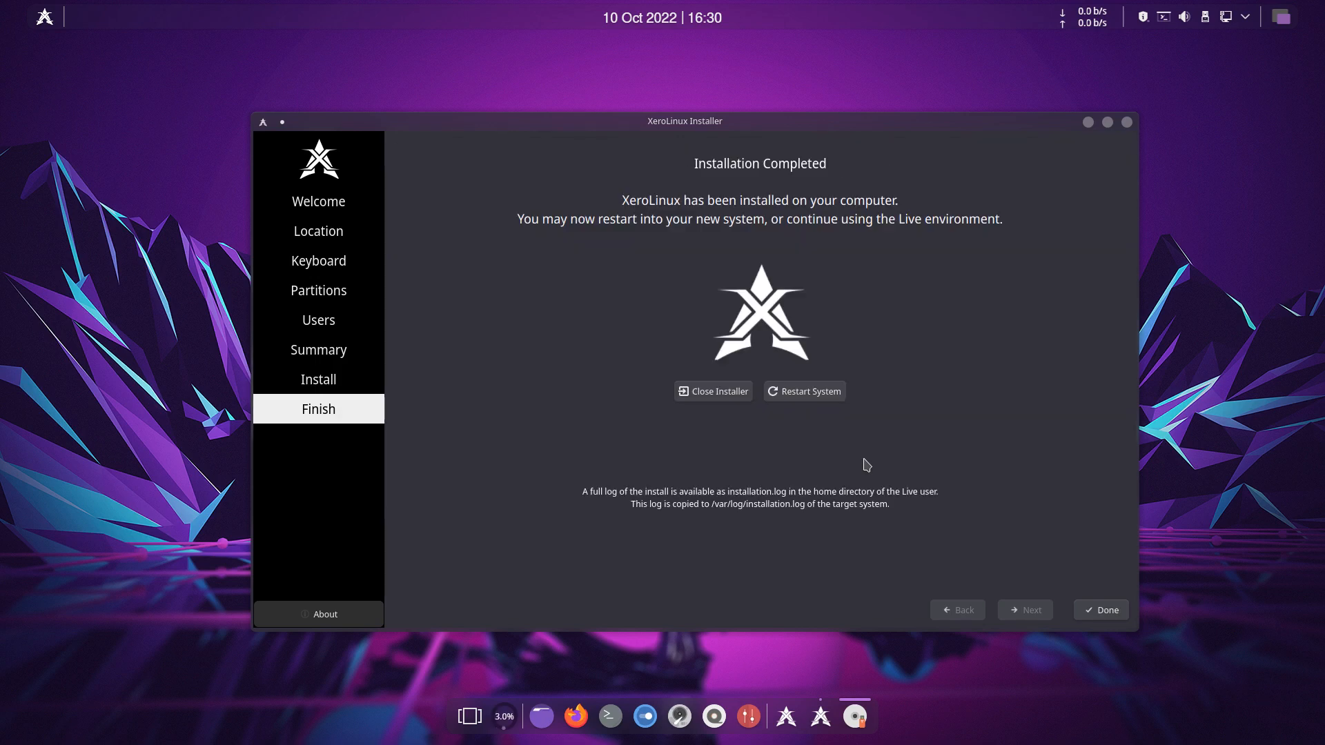
Step: Restart from the finished installer, choose Boot existing OS and start the installed XeroLinux system
left_click(807, 392)
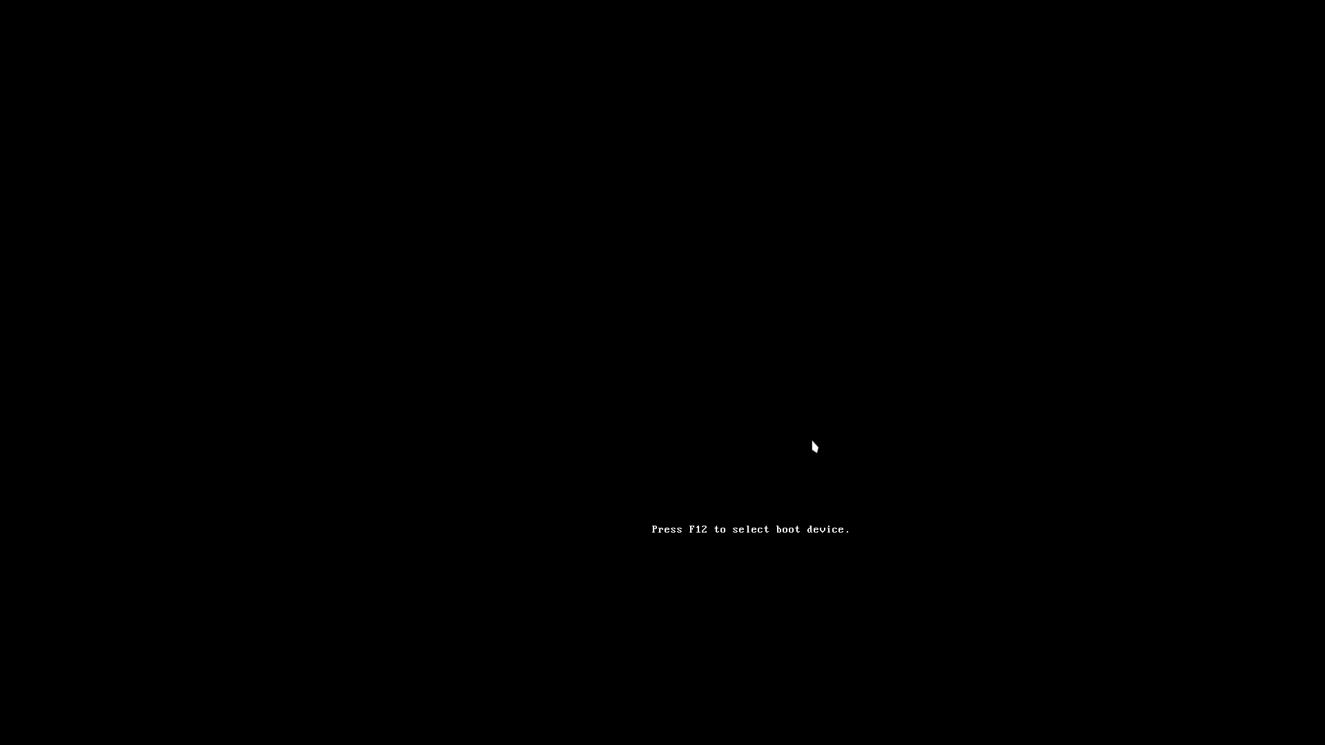
key("Down")
key("Down")
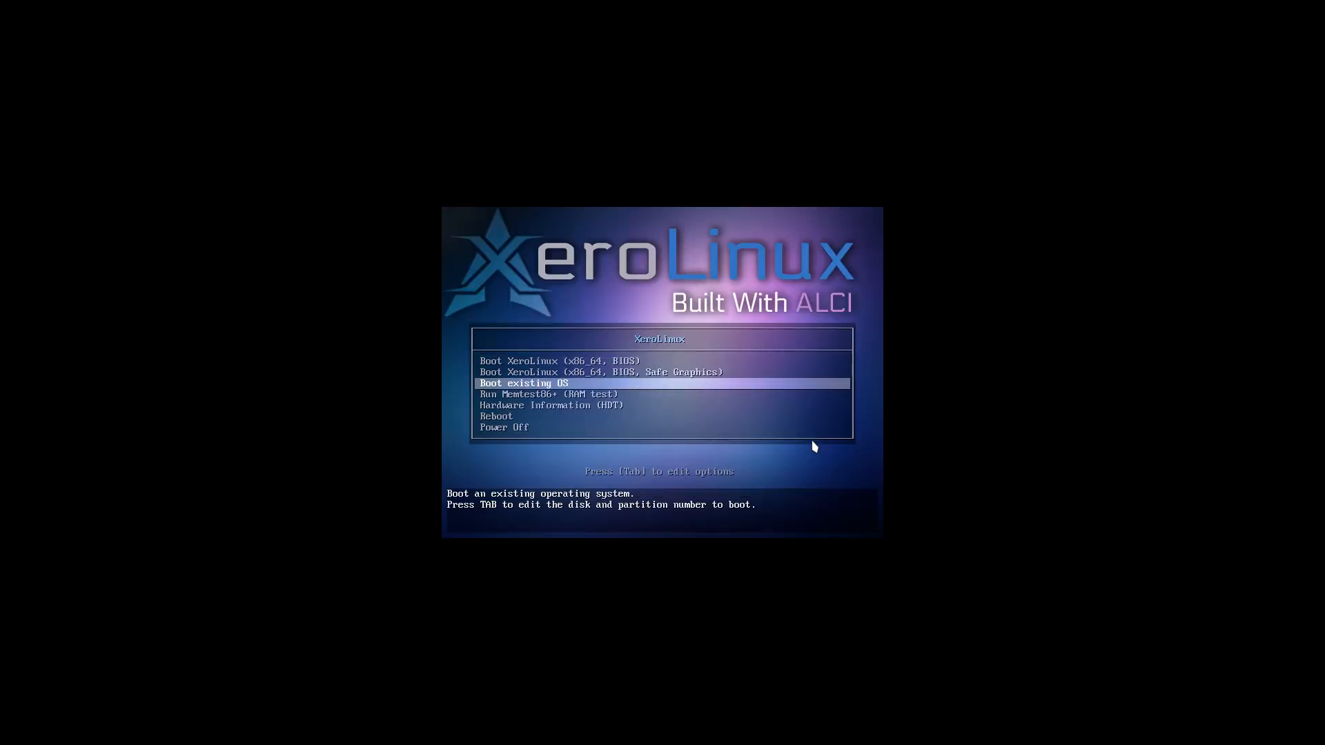
key("Return")
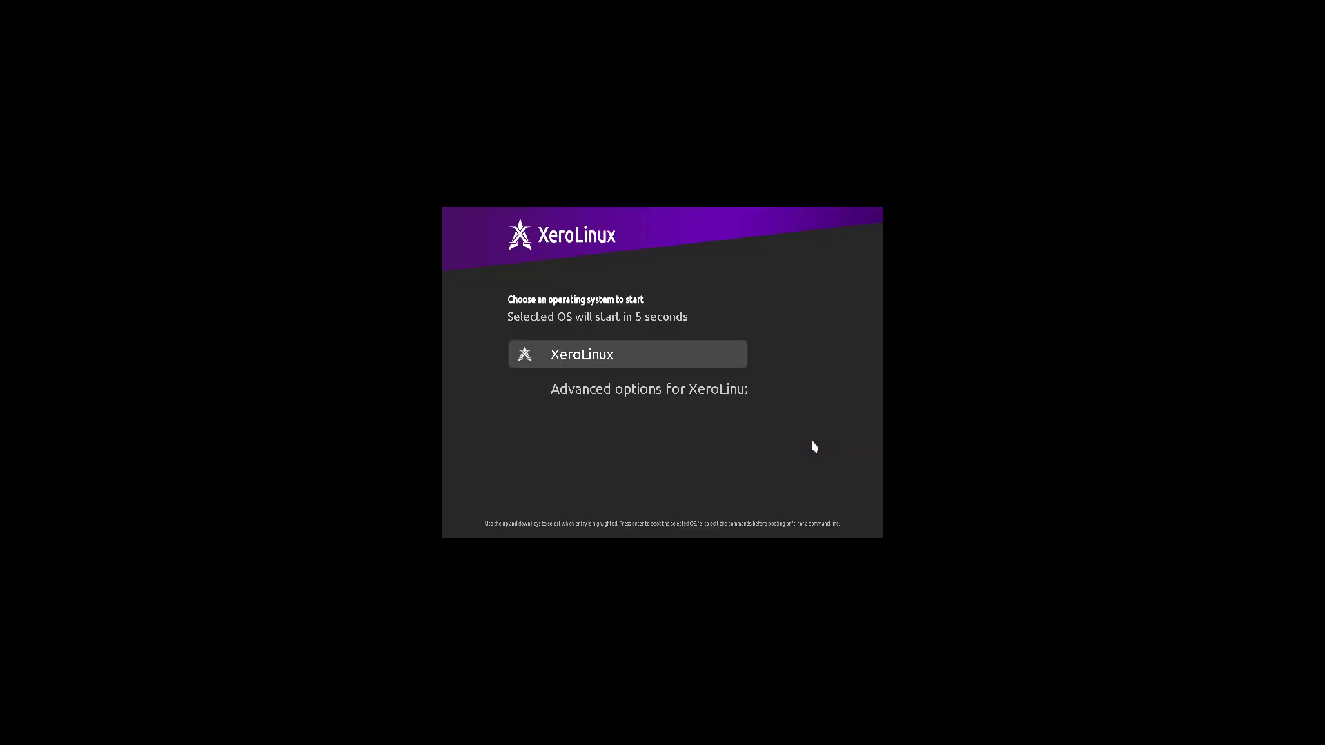
key("Return")
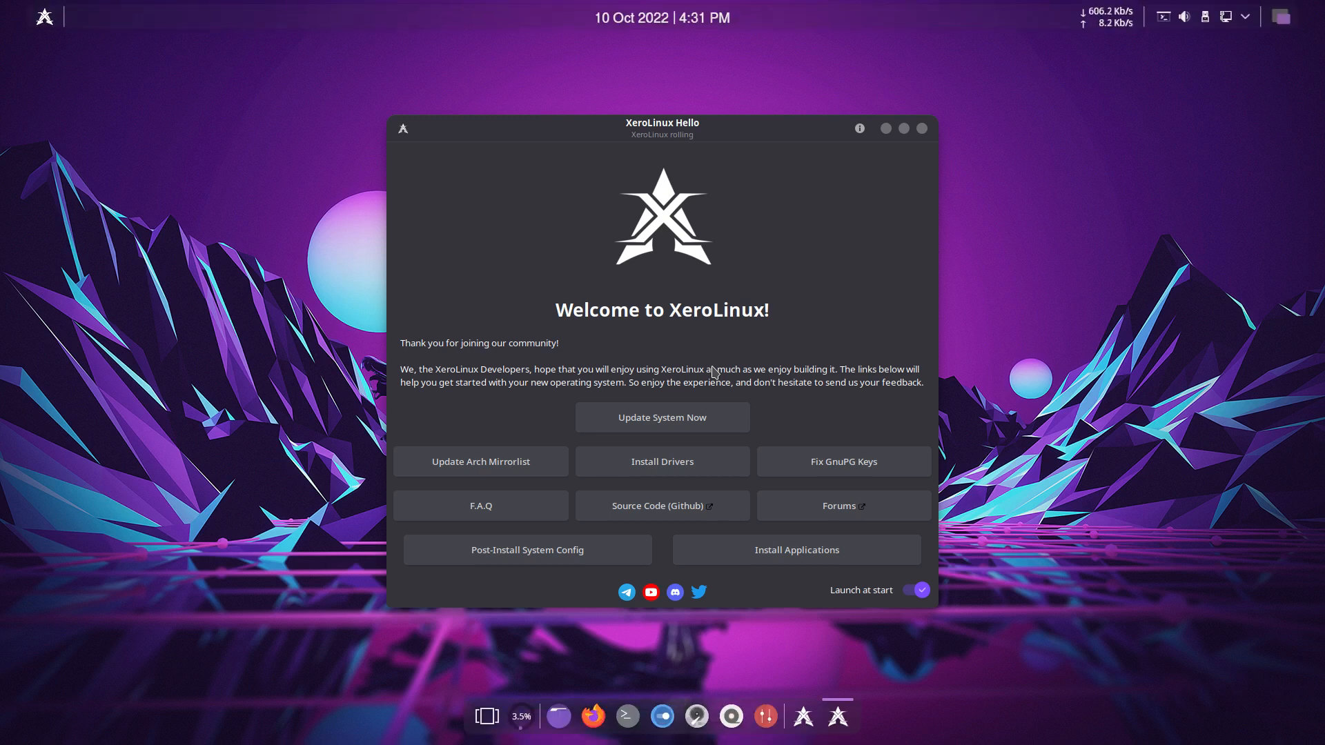
Step: Dismiss the package update notification, turn off Launch at start in XeroLinux Hello and close the welcome window
left_click(43, 14)
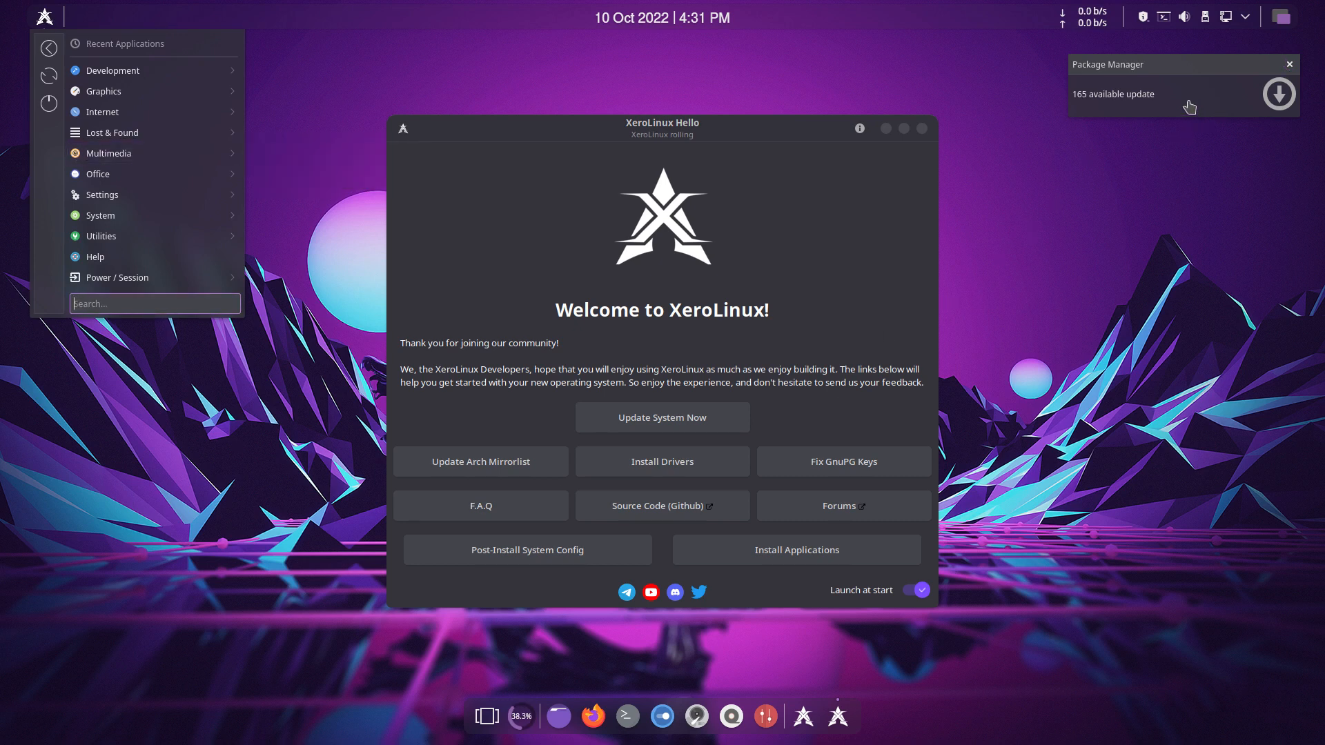
left_click(1289, 65)
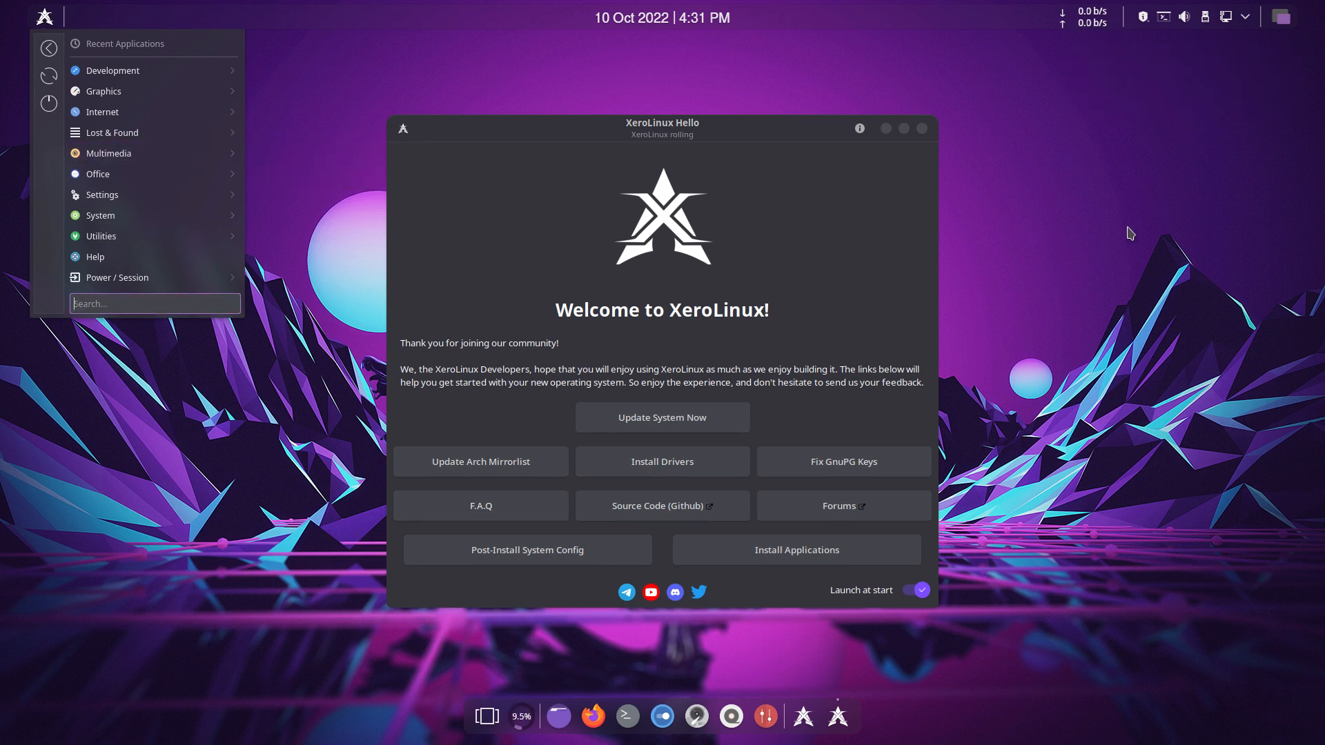
left_click(228, 412)
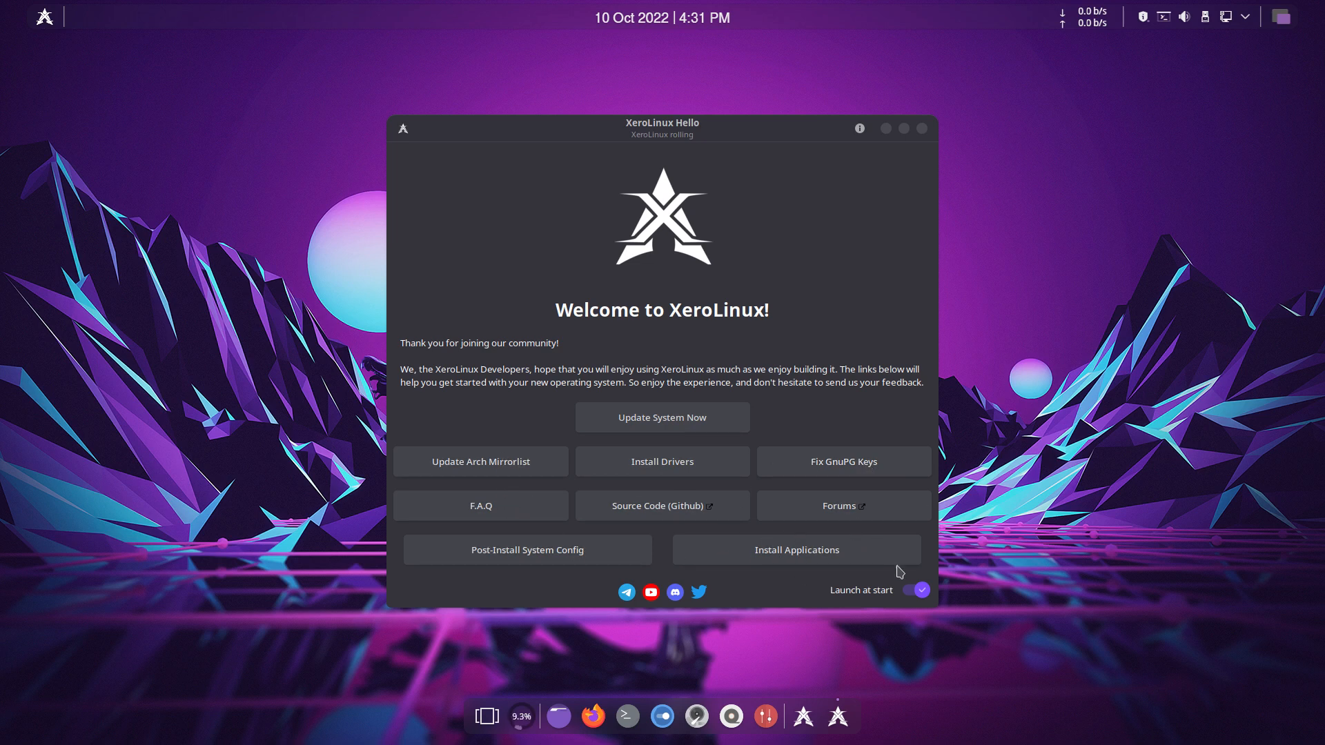
left_click(919, 591)
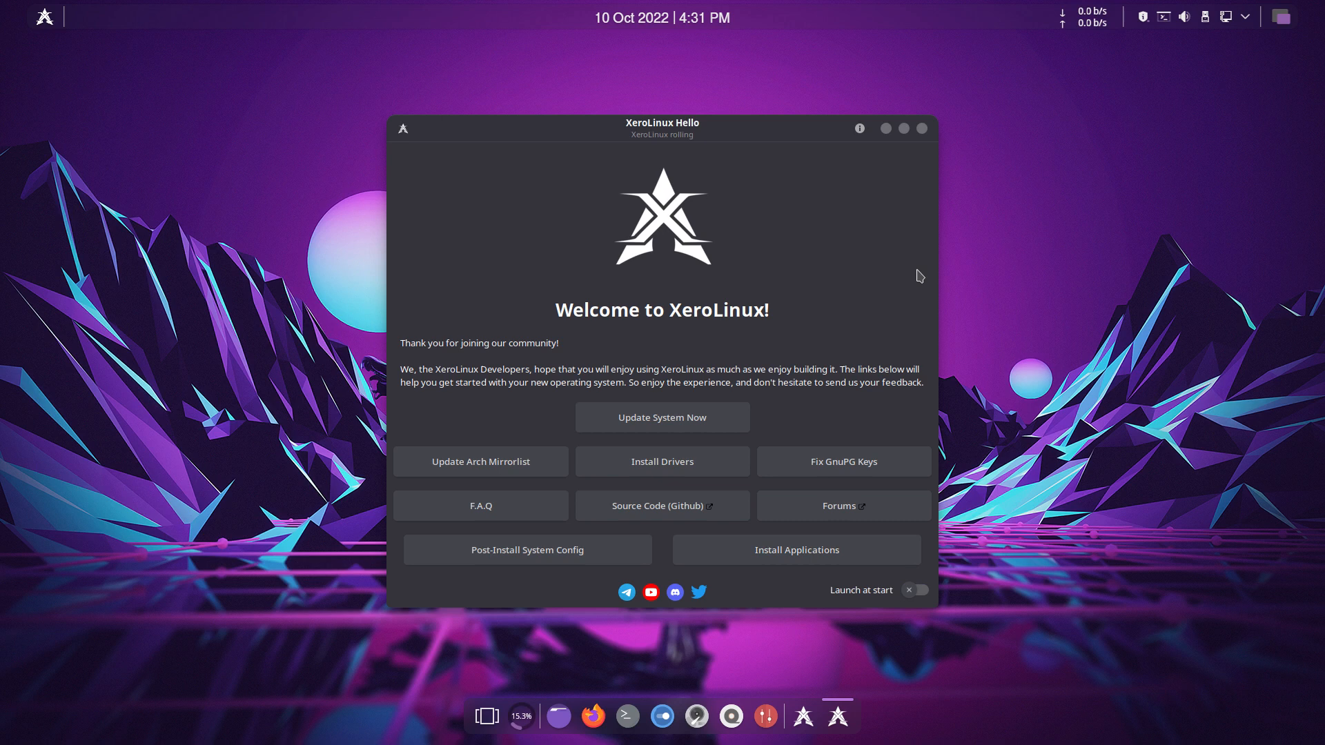
left_click(921, 129)
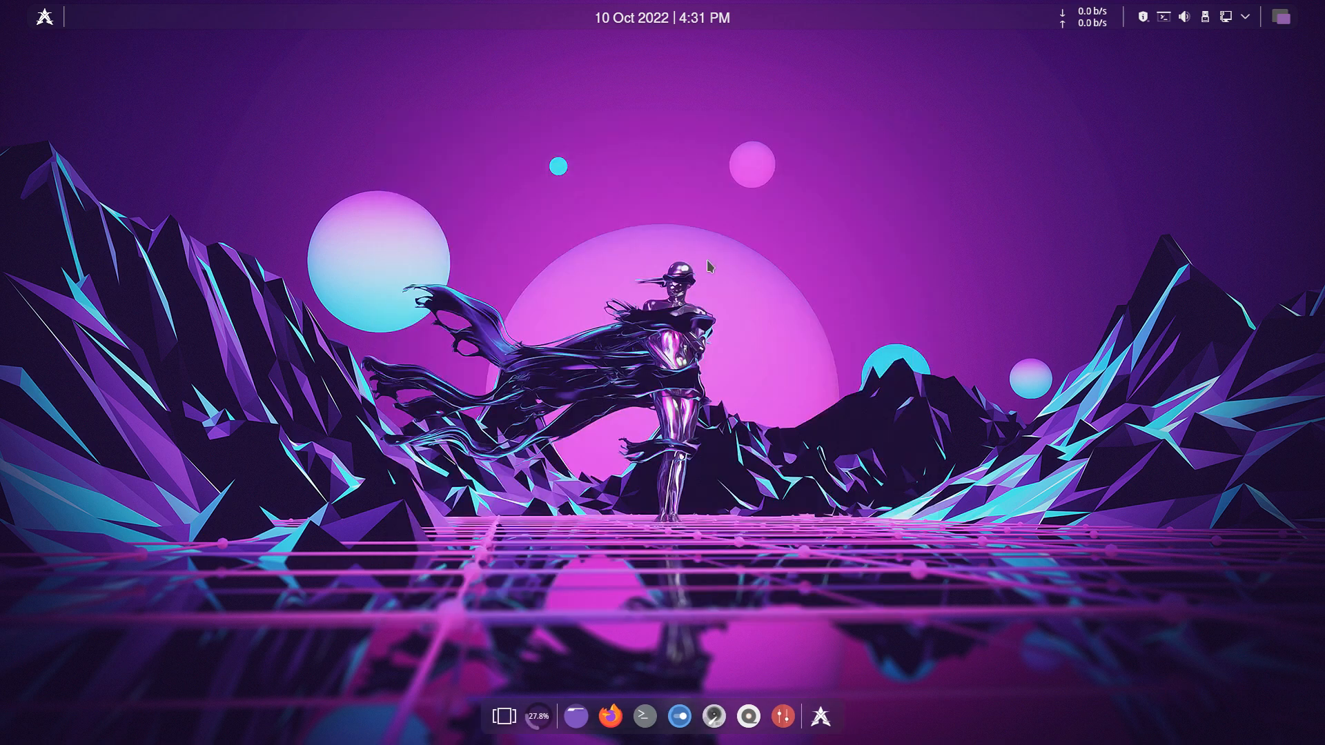
Step: Run update in a new terminal, enter the sudo password and accept the package replacements and the installation
key("ctrl+alt+t")
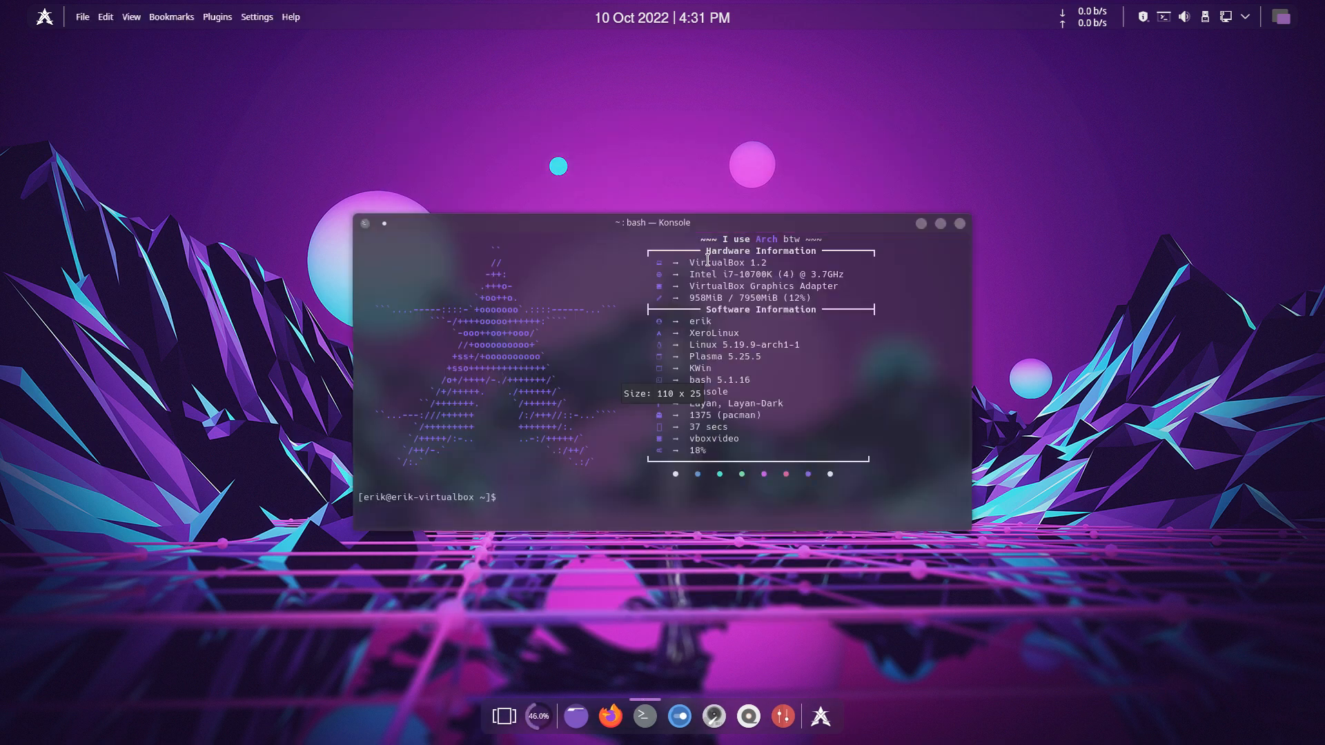
type("update")
key("Return")
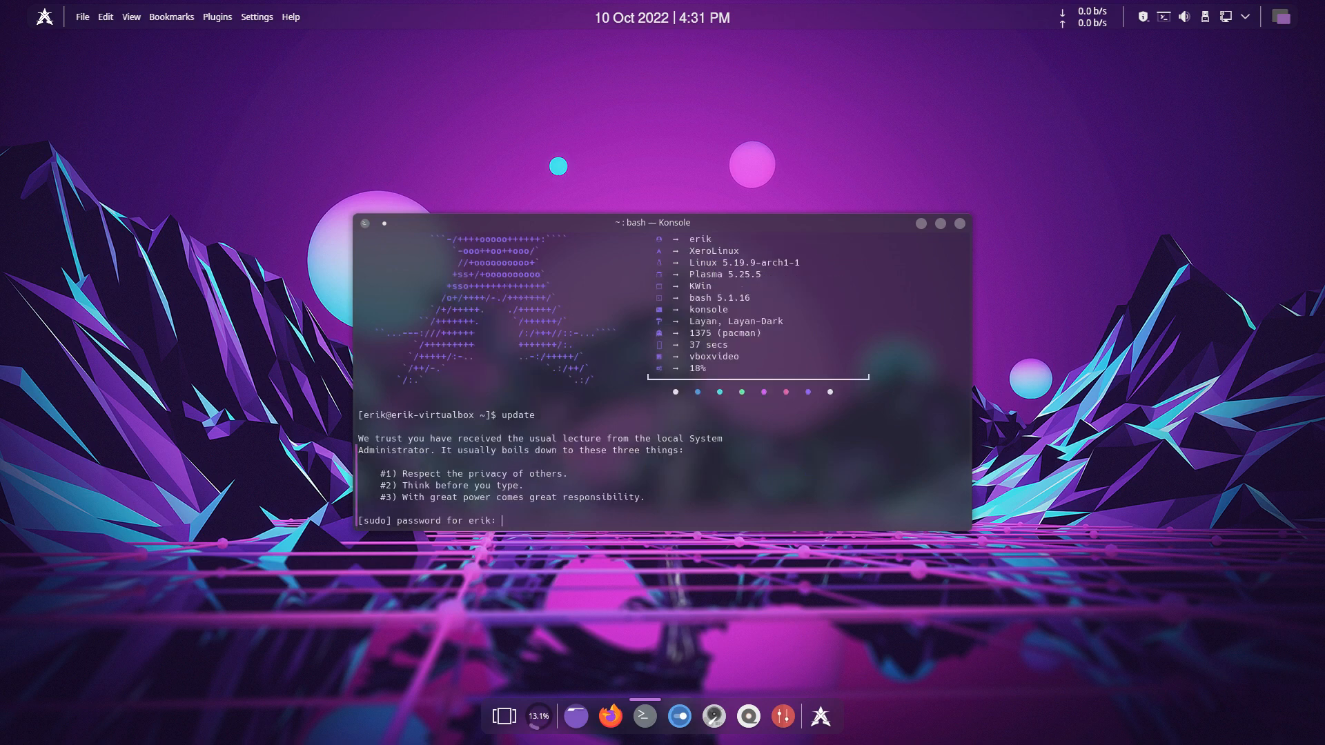
key("Return")
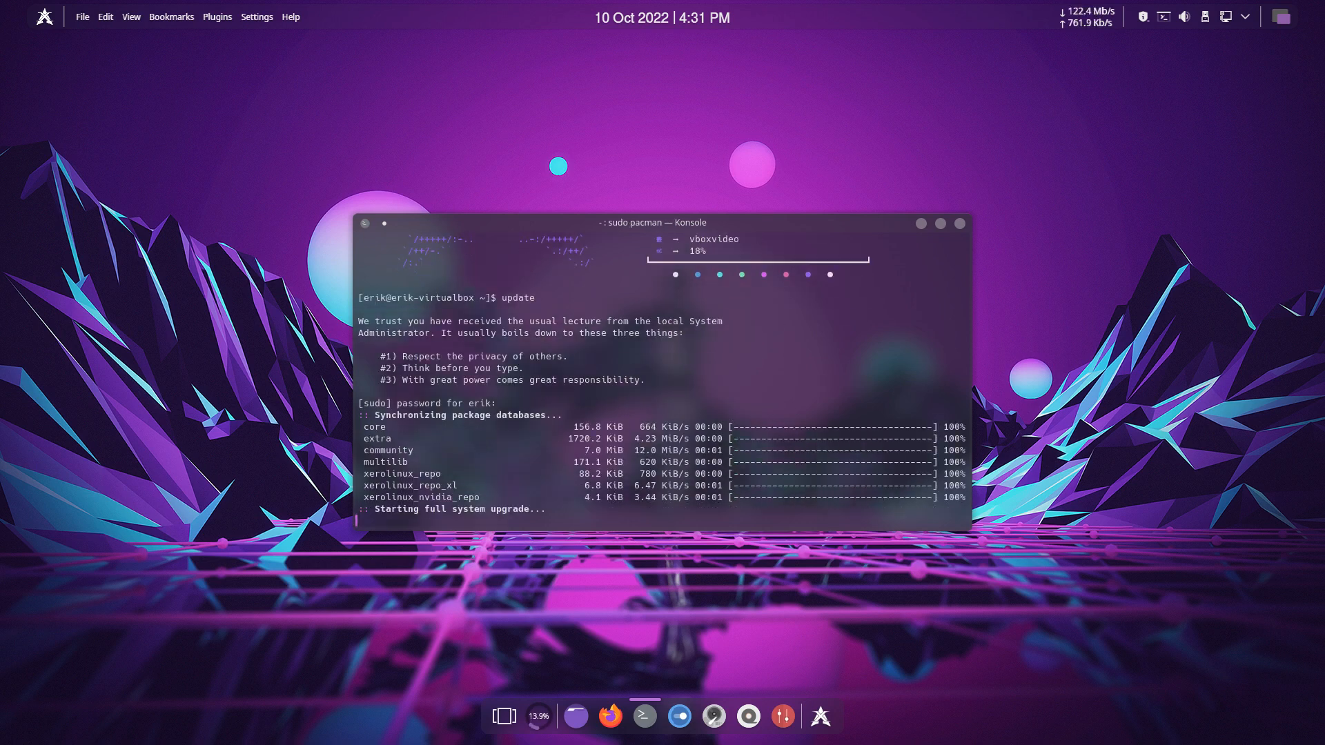
key("Return")
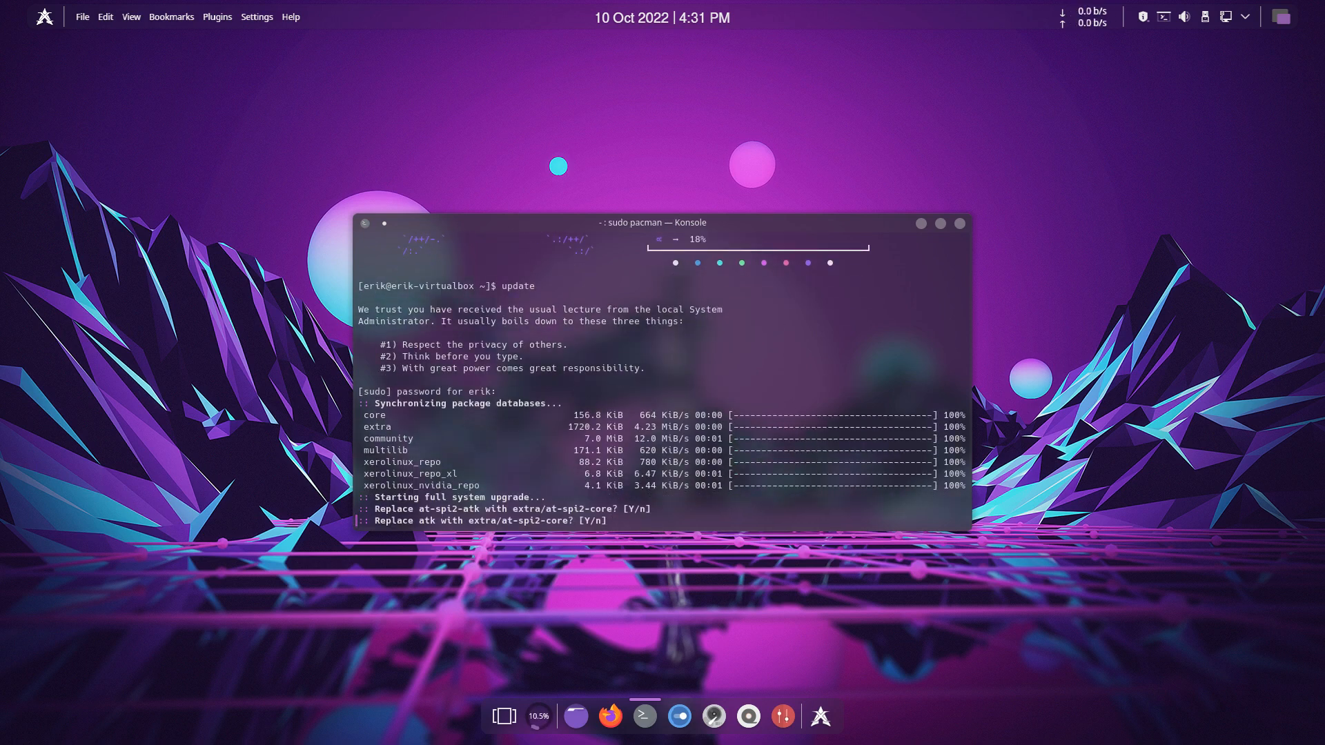
key("Return")
key("Return")
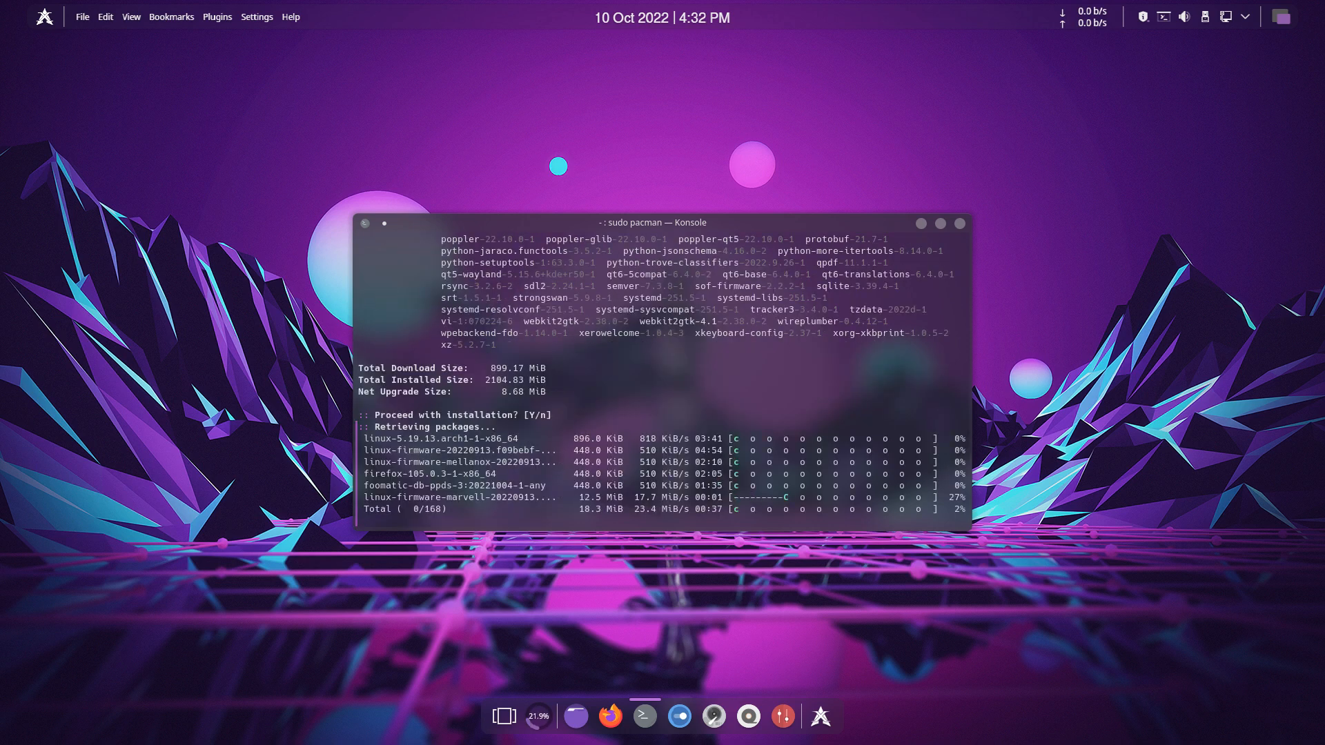
Step: Move the updating Konsole window aside to the desktop's upper-right area and briefly show the terminal launcher's options
left_click_drag(720, 226, 1061, 65)
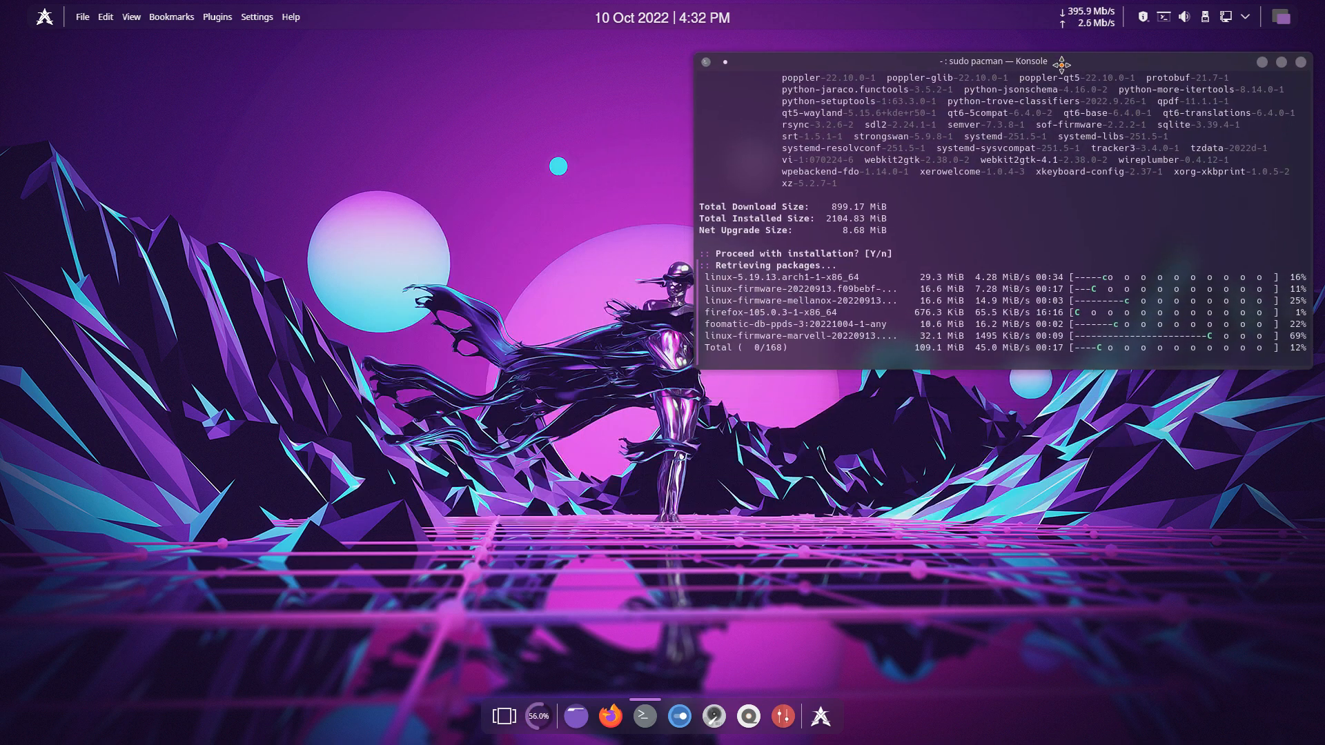
left_click(231, 354)
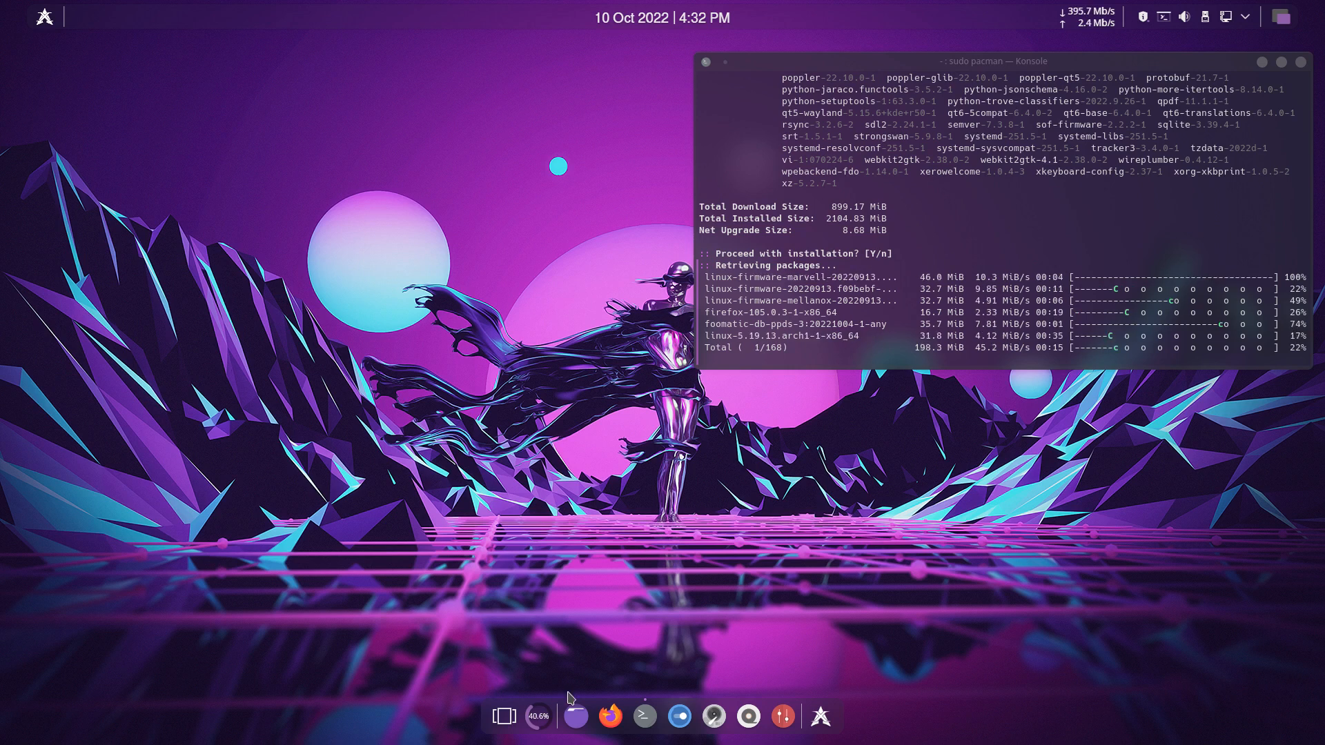
right_click(646, 710)
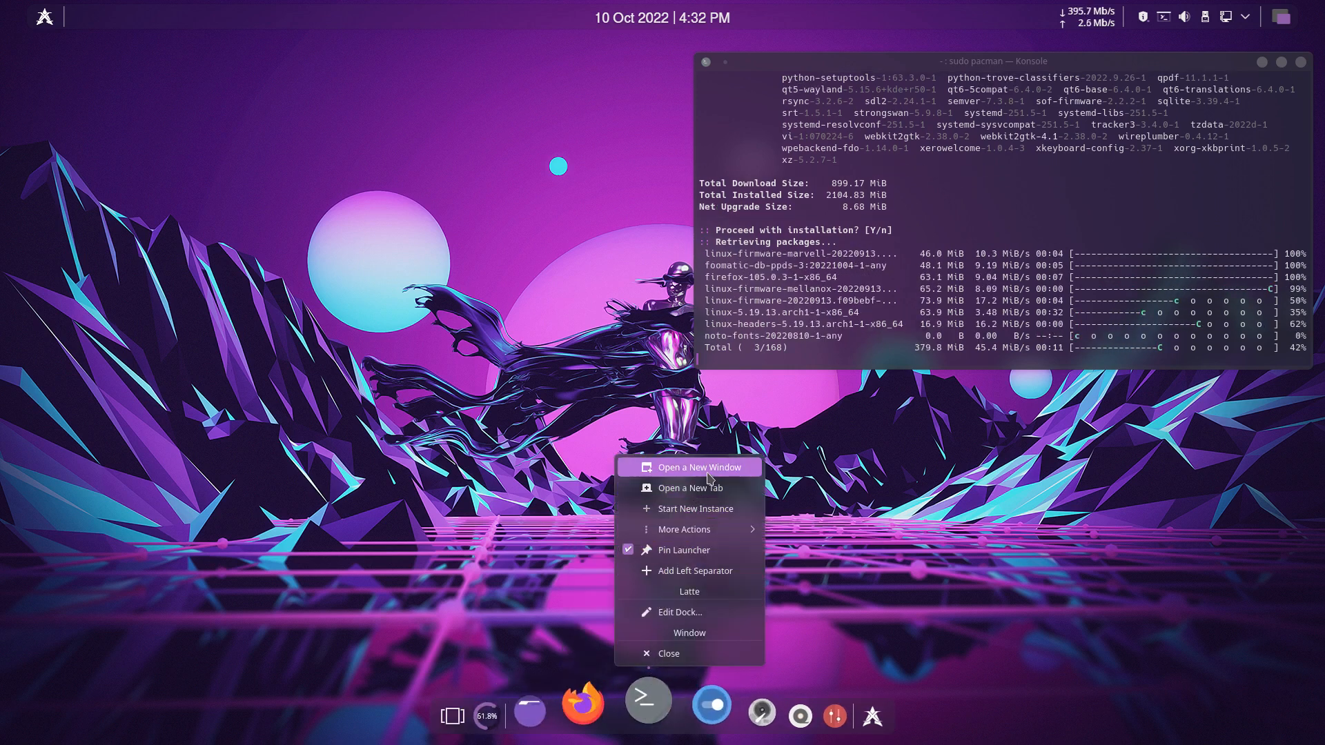
left_click(555, 482)
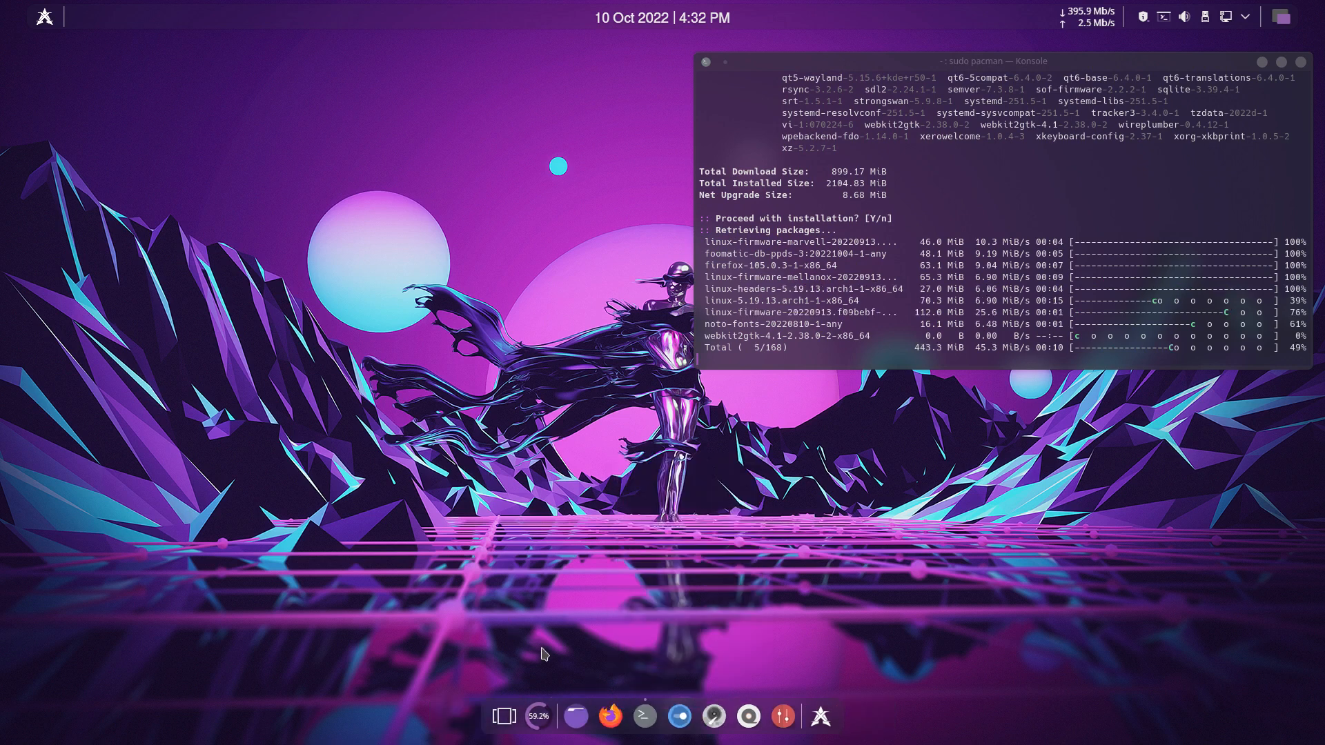
Step: Show the hidden files in the home folder and open .bashrc in Kate
left_click(572, 720)
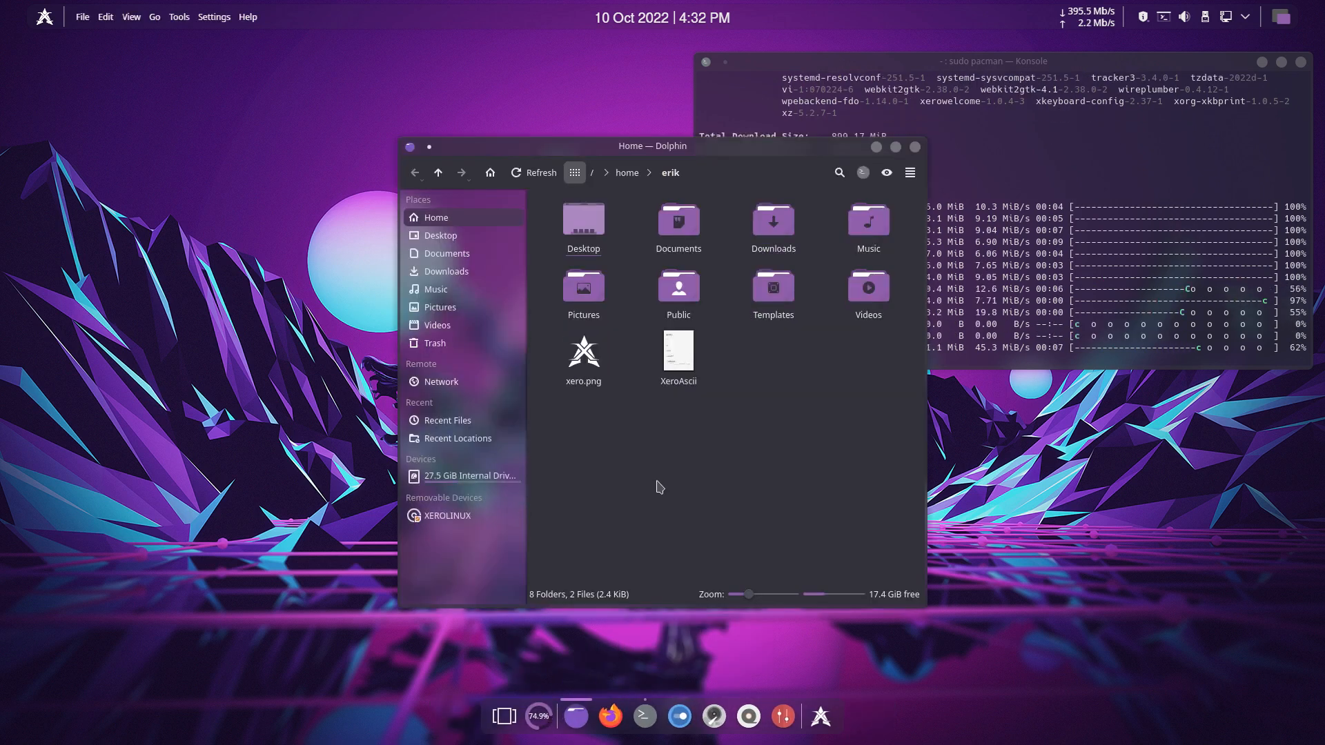
key("ctrl+h")
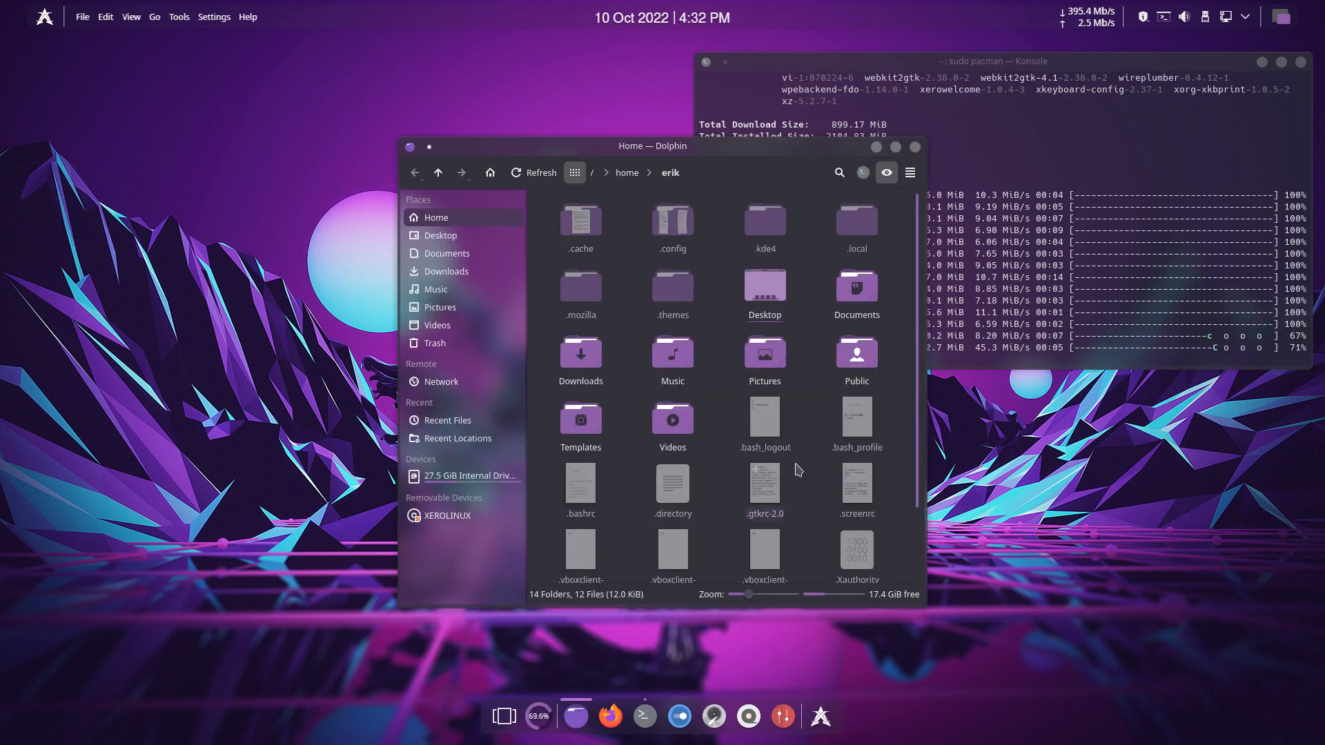
left_click(584, 487)
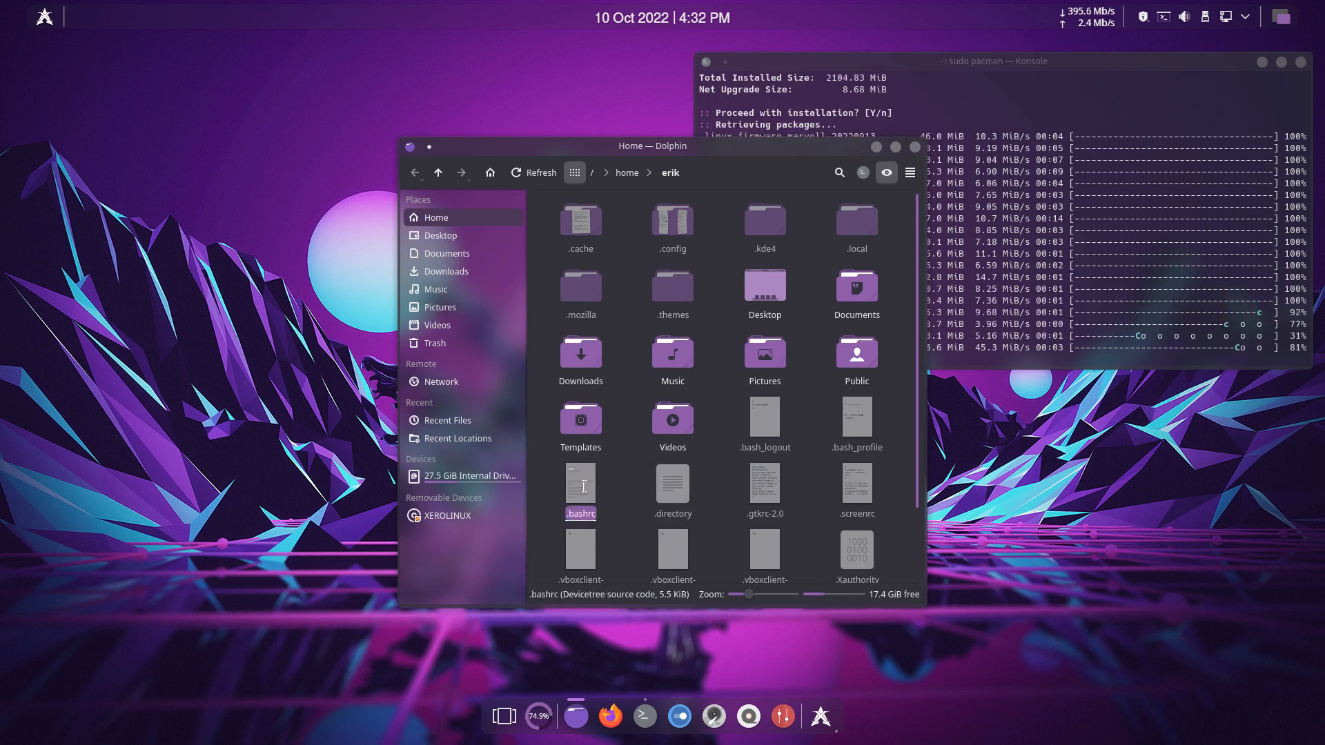
double_click(583, 486)
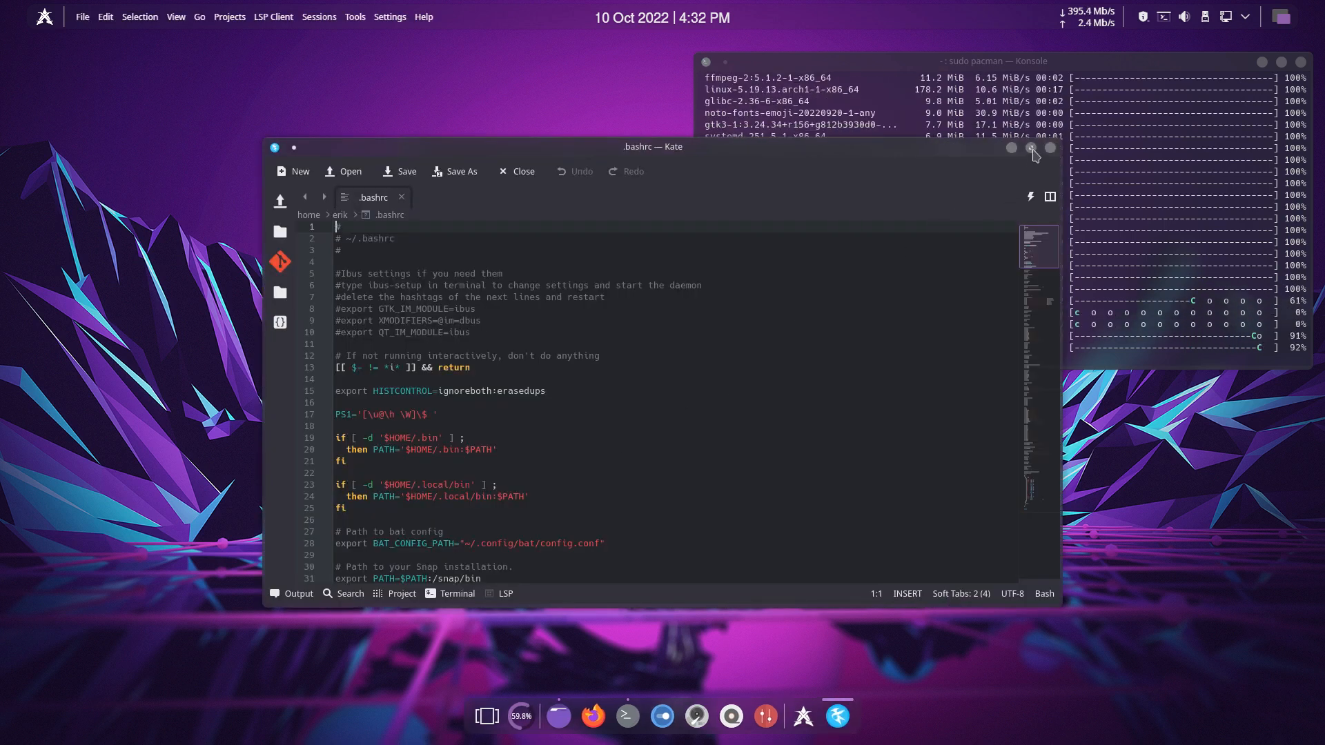
Step: Maximize the Kate window and enlarge the text to 170%
left_click(1030, 147)
scroll(583, 408, "up", 5)
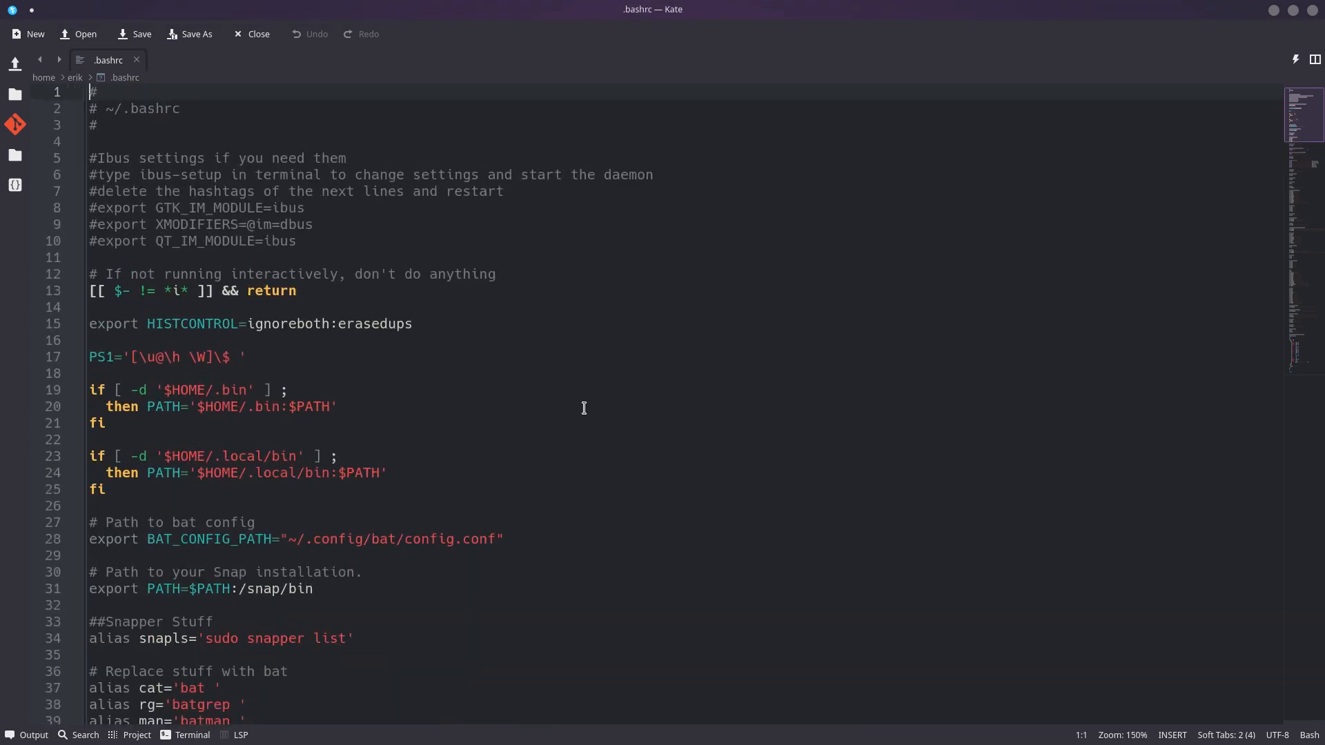
scroll(584, 407, "up", 2)
Step: Examine the .bashrc aliases from the bat and cmatrix entries to the pacman section, highlighting cyan, search and remove
scroll(584, 408, "down", 6)
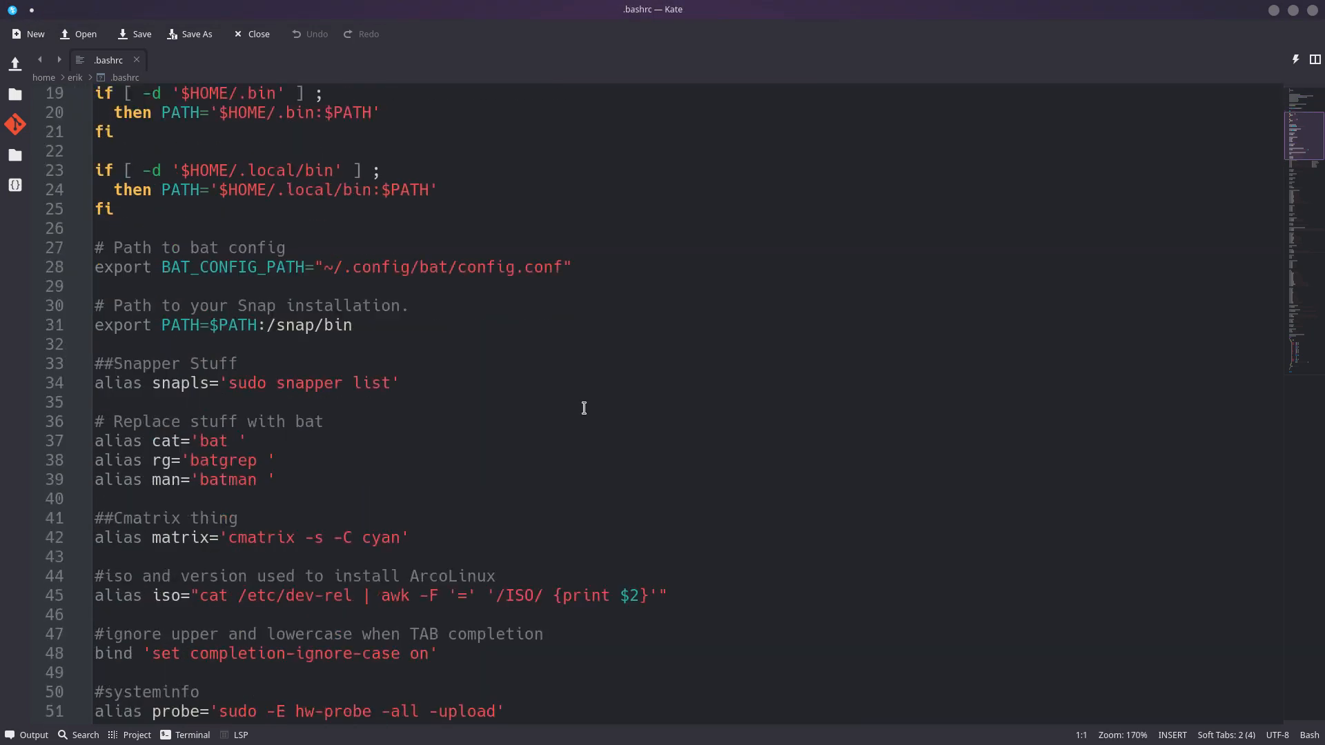
scroll(584, 407, "down", 3)
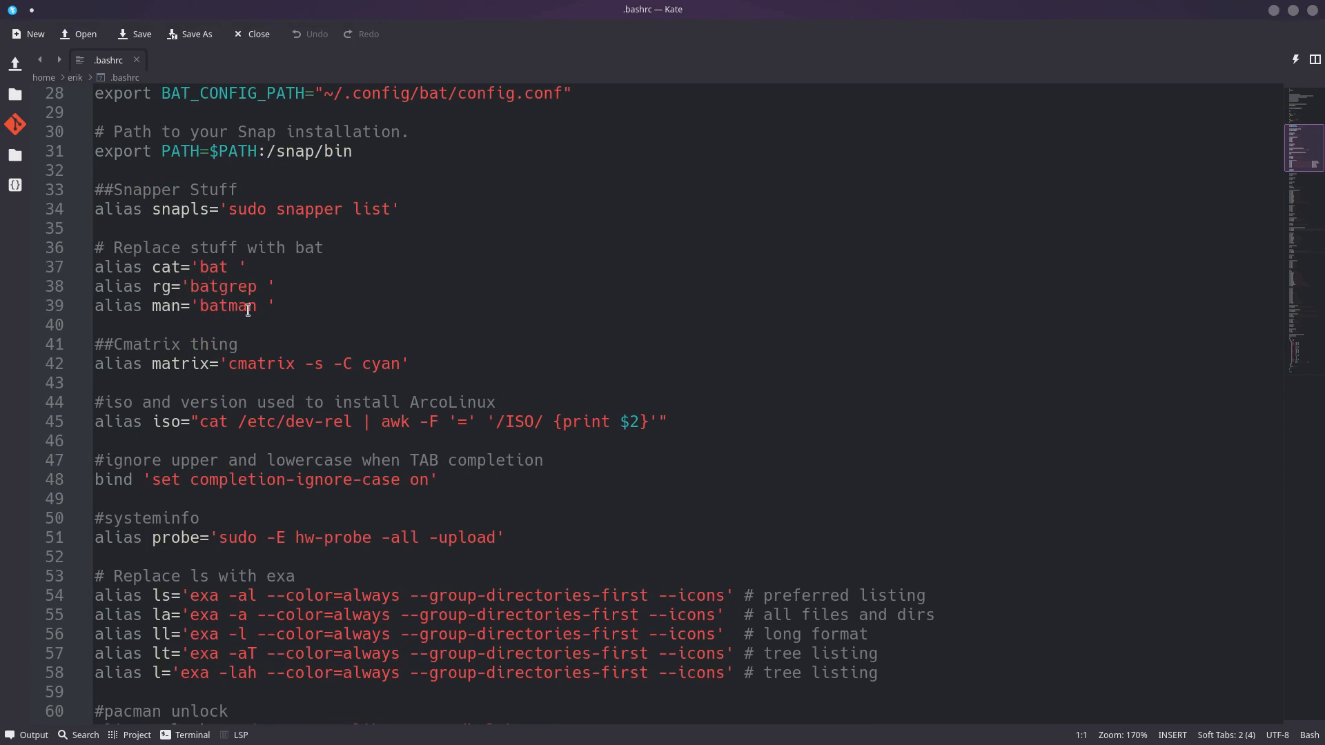
scroll(265, 397, "down", 2)
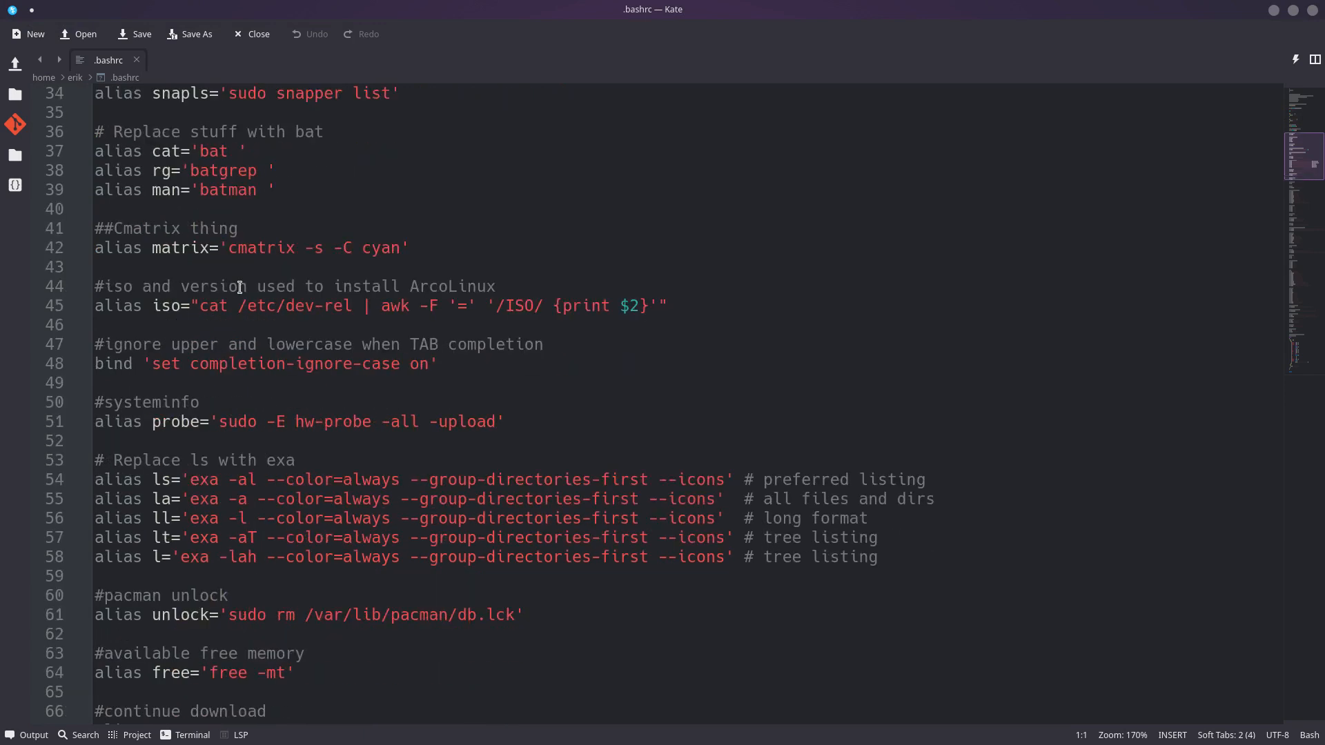
left_click_drag(228, 248, 400, 251)
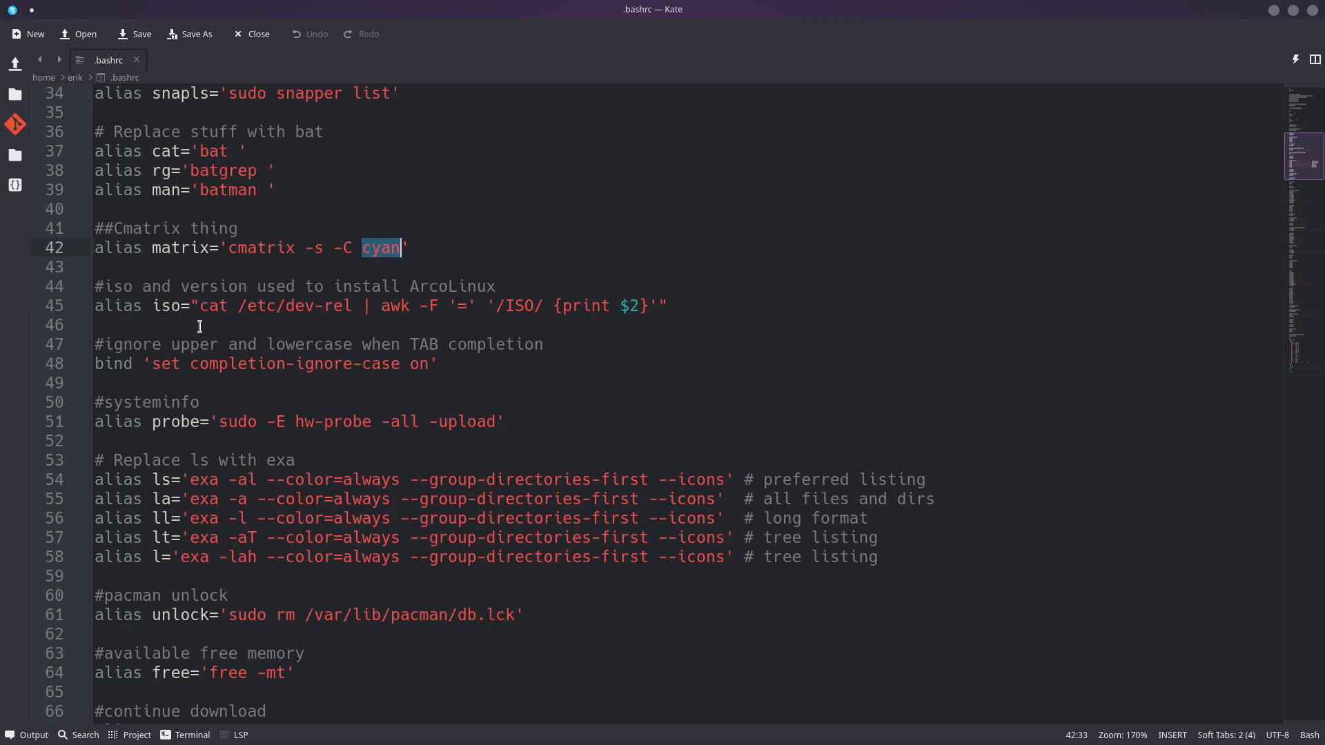
scroll(202, 426, "down", 6)
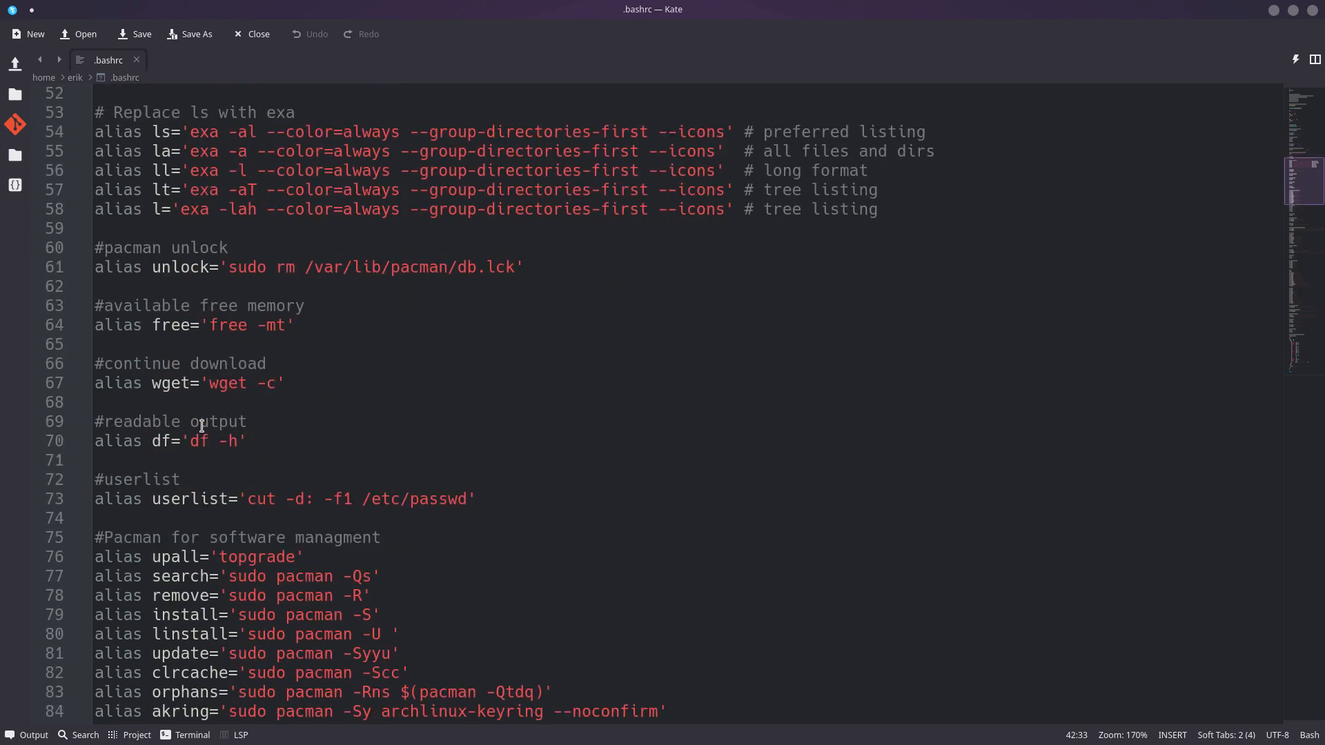
scroll(203, 426, "down", 1)
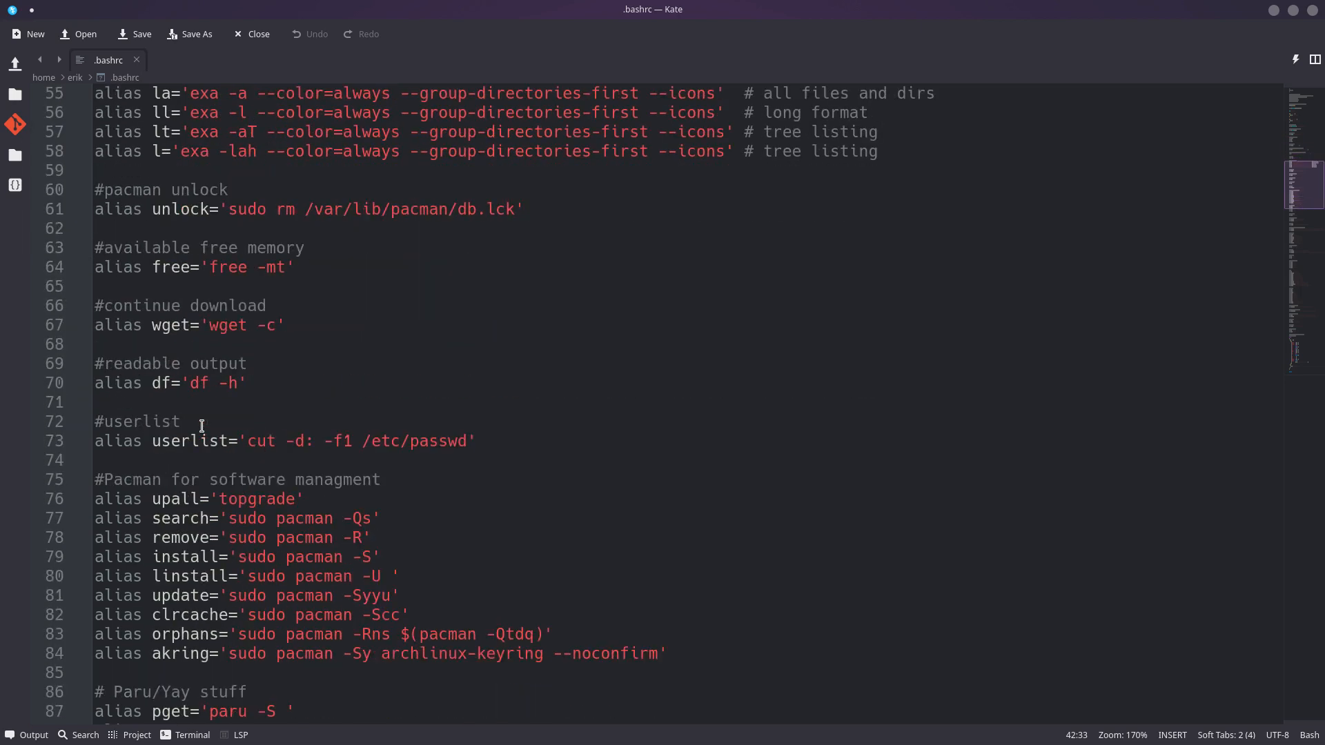
scroll(202, 426, "down", 2)
double_click(185, 402)
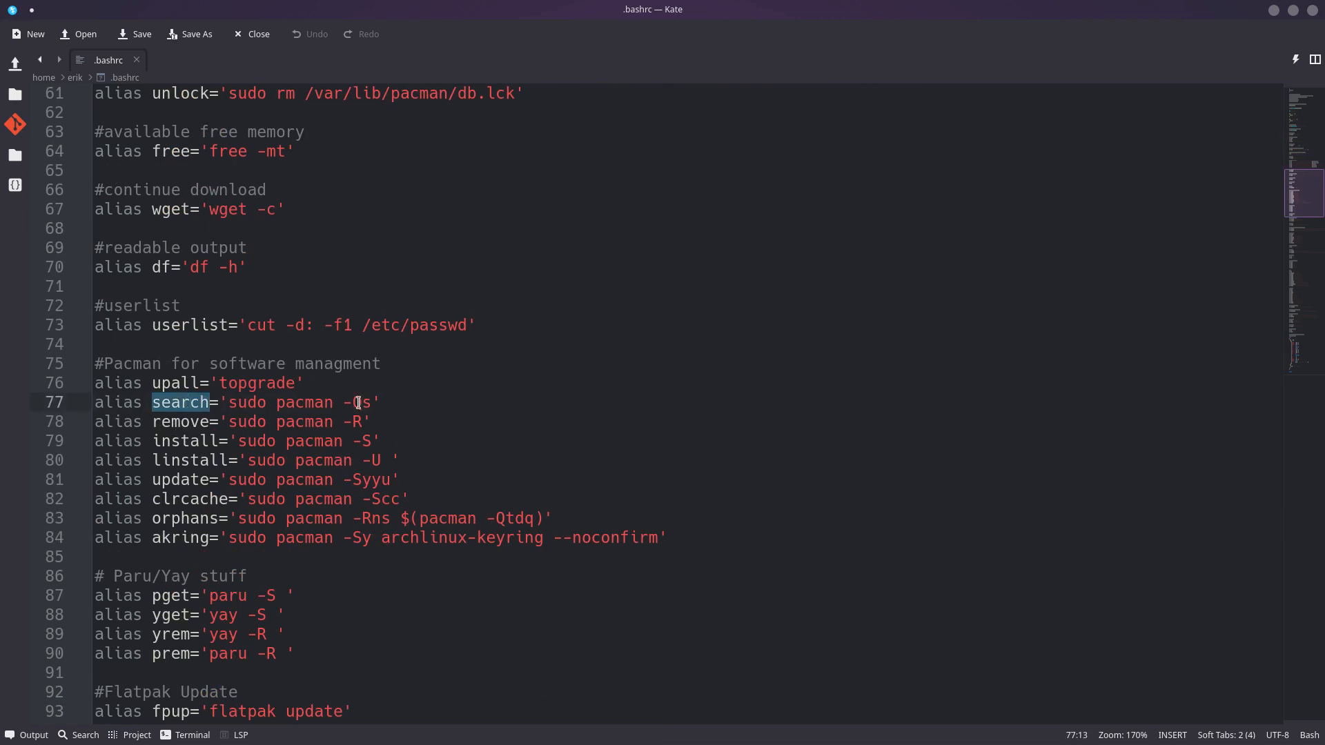
double_click(201, 421)
left_click(332, 421)
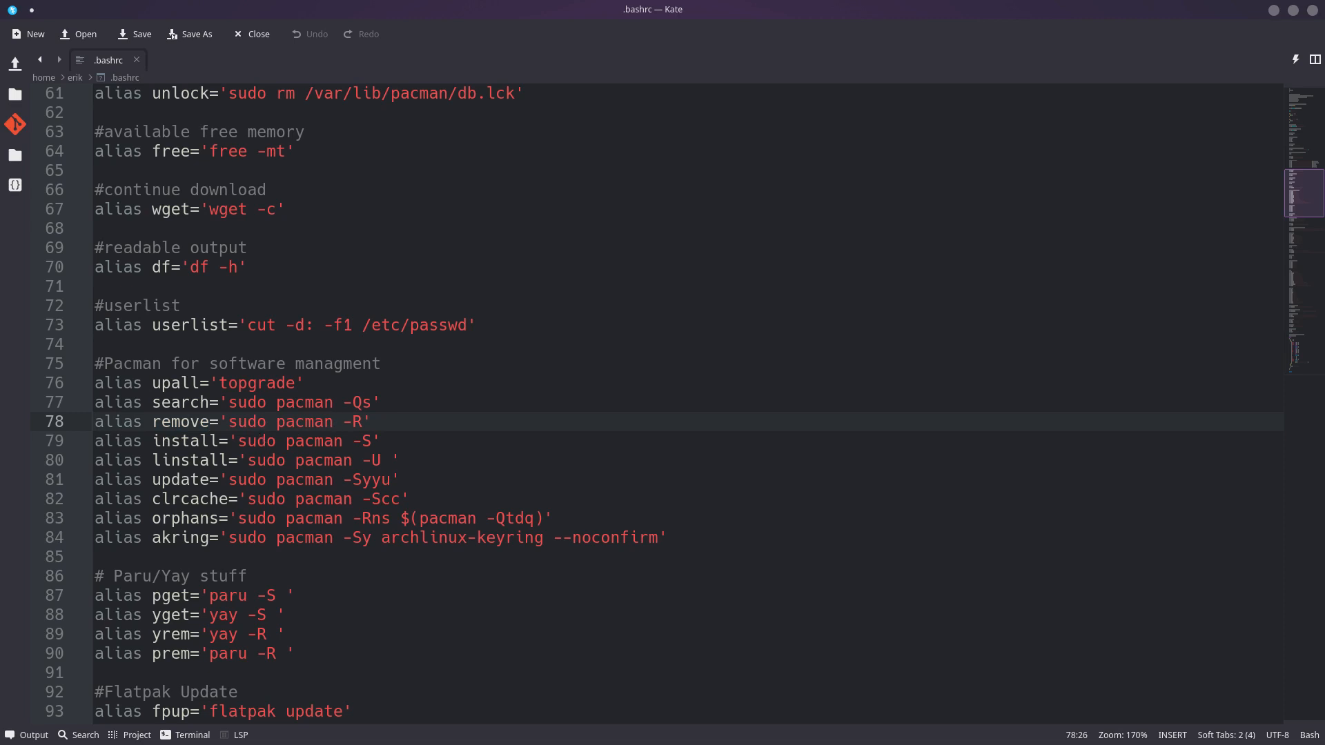
Step: Examine the rest of .bashrc from the Paru/Yay aliases to the ex extractor function and neofetch, highlighting the paruskip alias
scroll(263, 437, "down", 2)
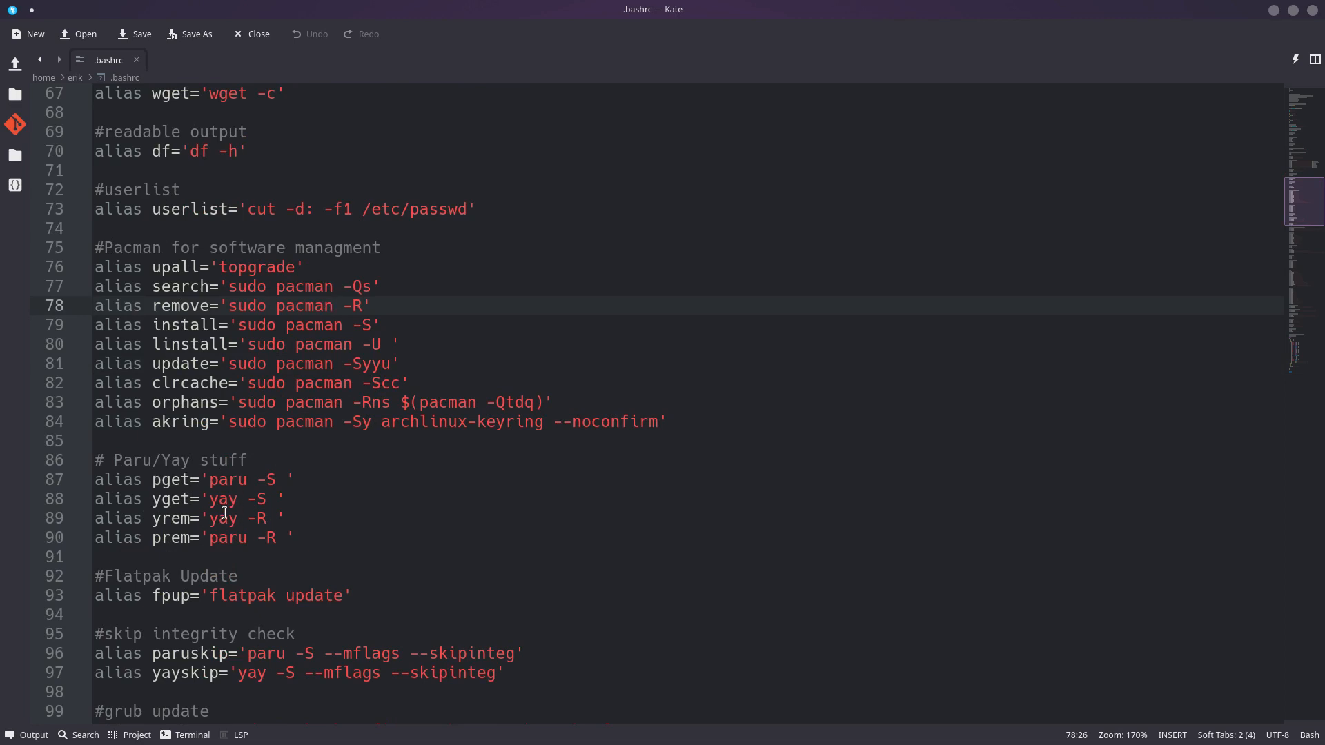
scroll(225, 514, "down", 3)
left_click_drag(248, 480, 515, 479)
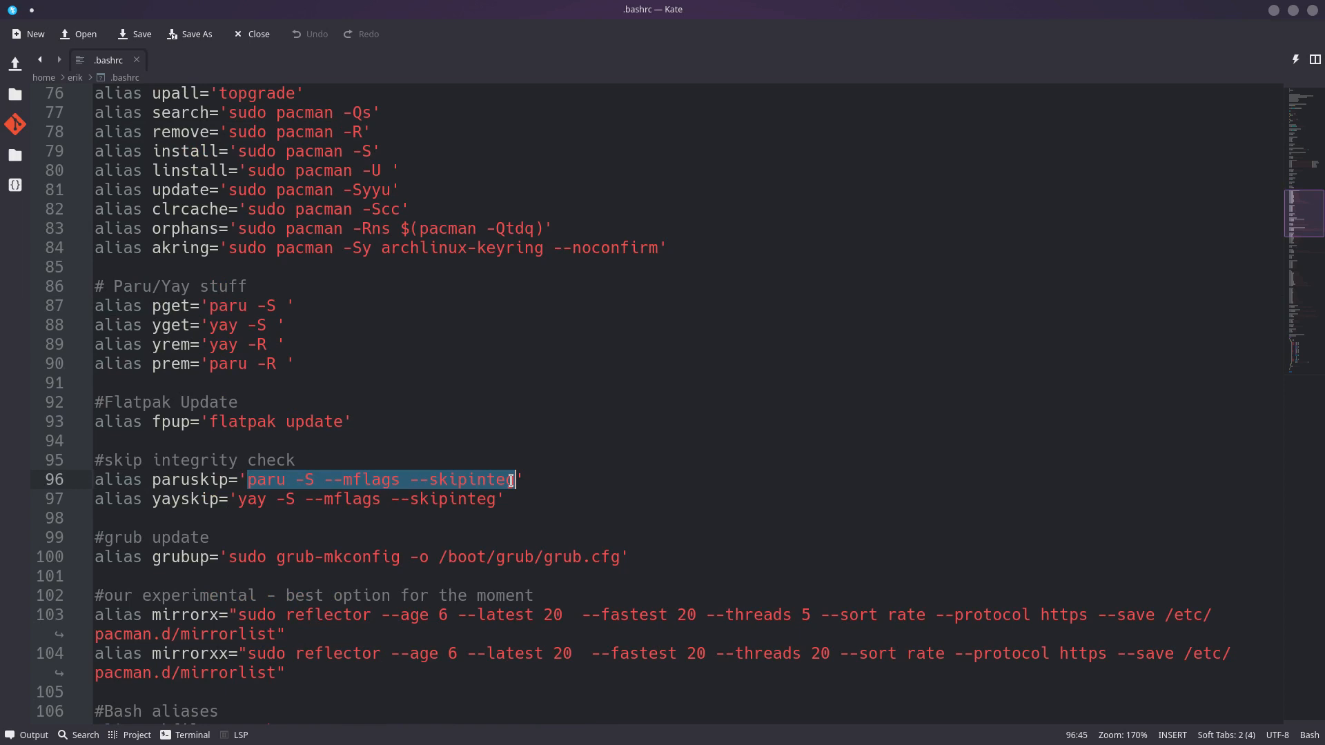
double_click(186, 479)
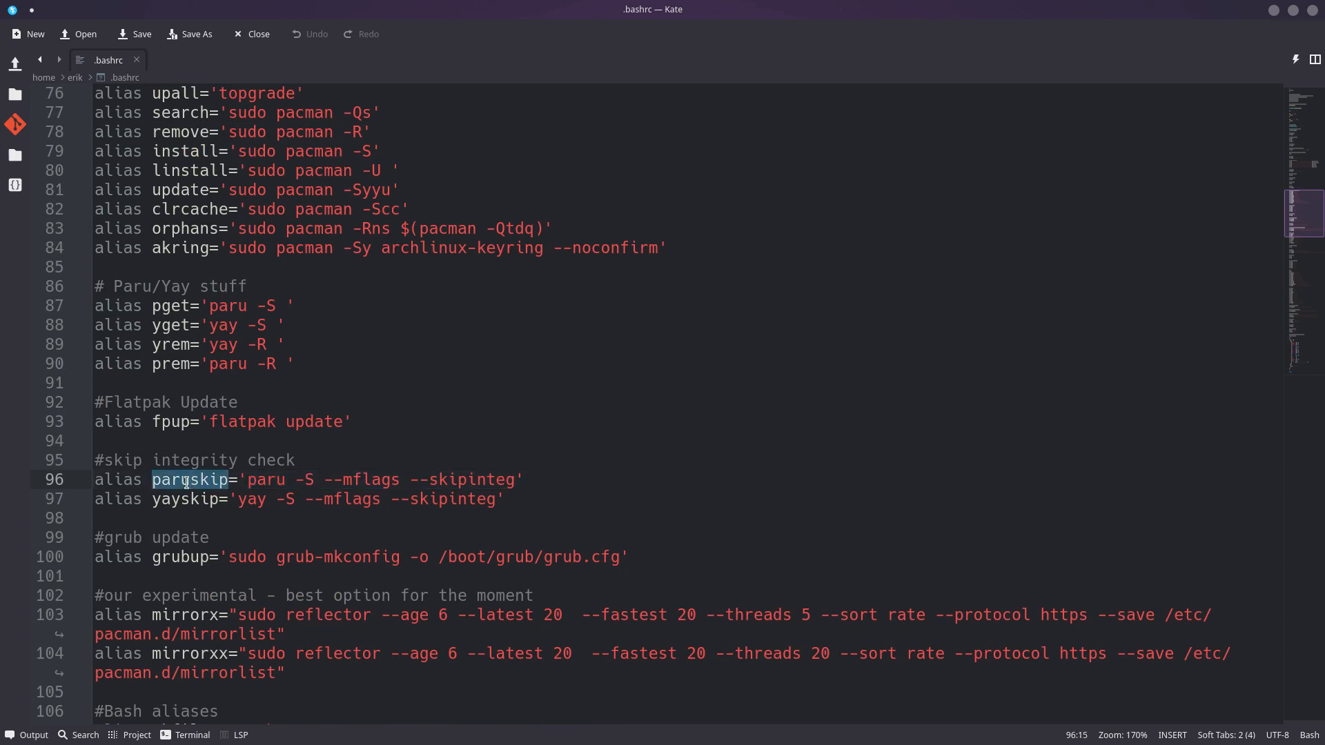
scroll(187, 485, "down", 4)
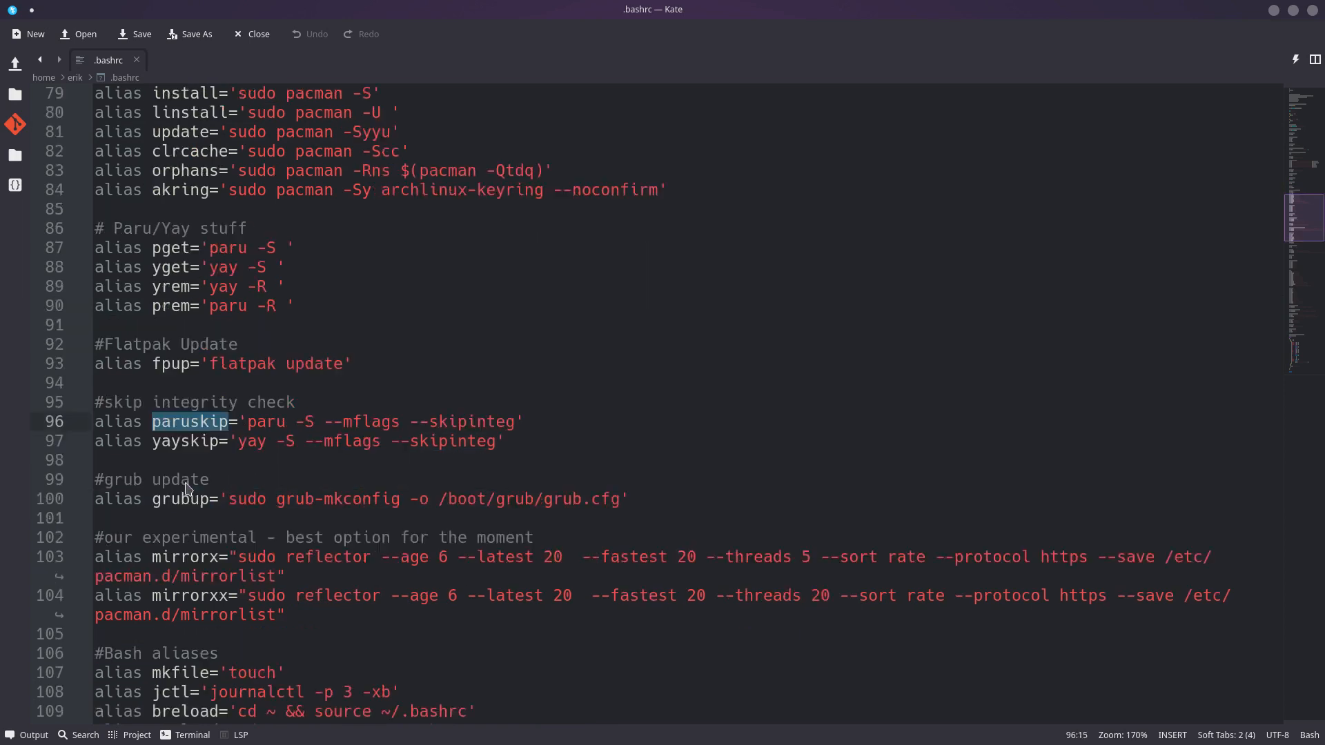
scroll(187, 486, "down", 1)
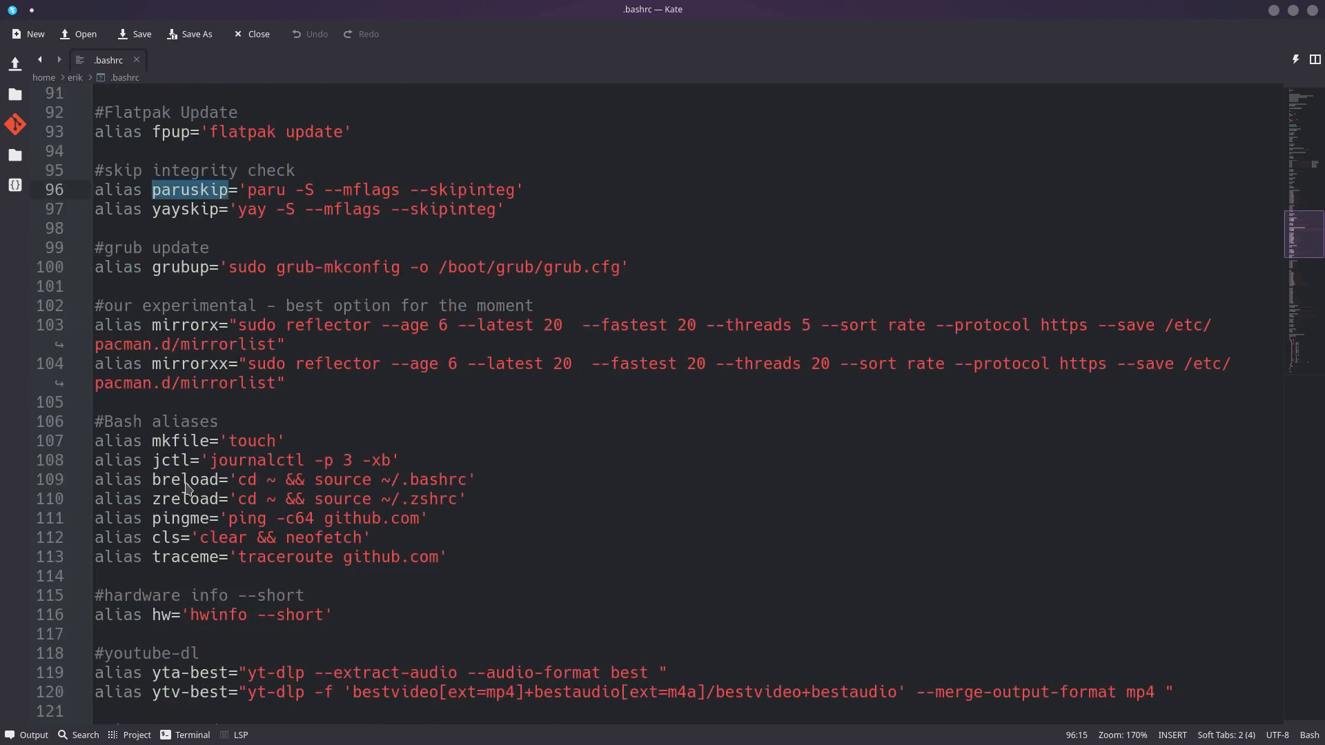
scroll(307, 464, "down", 5)
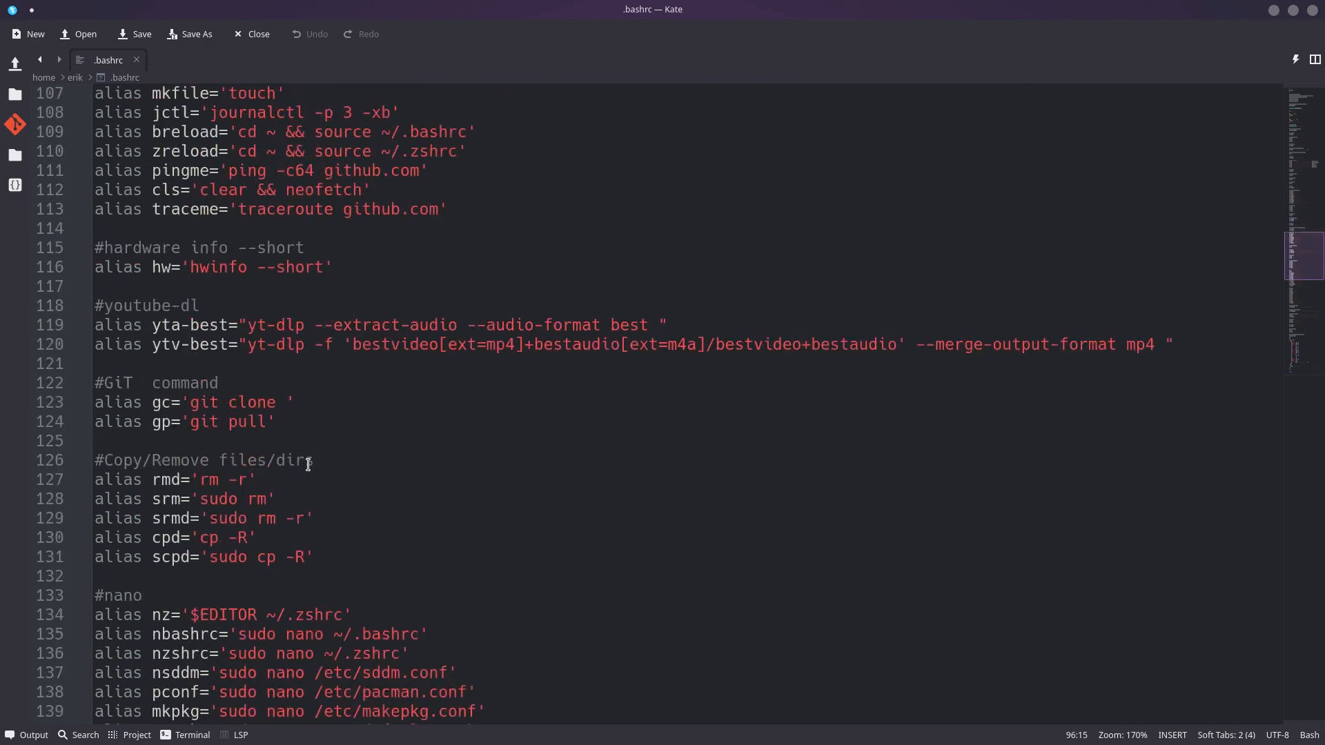
scroll(307, 464, "down", 20)
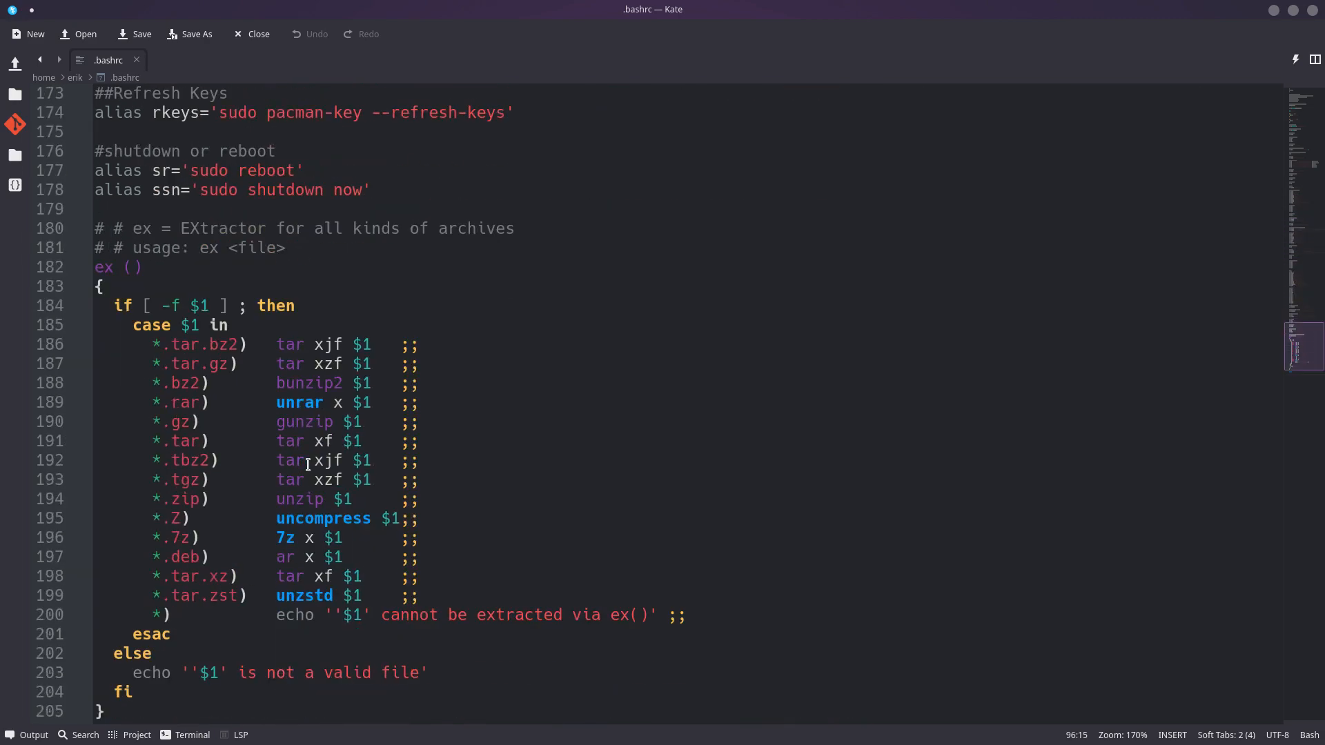
scroll(308, 464, "down", 1)
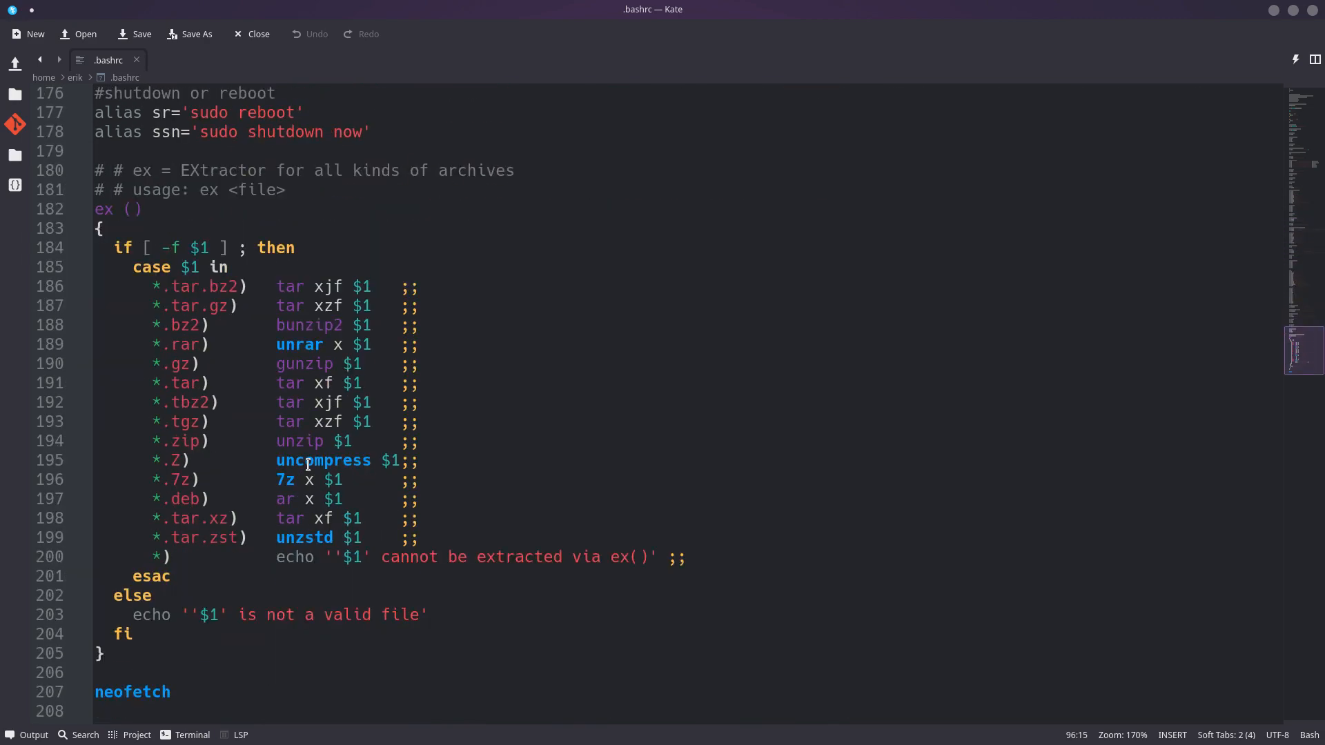
Step: Review the sudo reboot alias and the ex extractor function in .bashrc, and close Kate
scroll(308, 464, "up", 3)
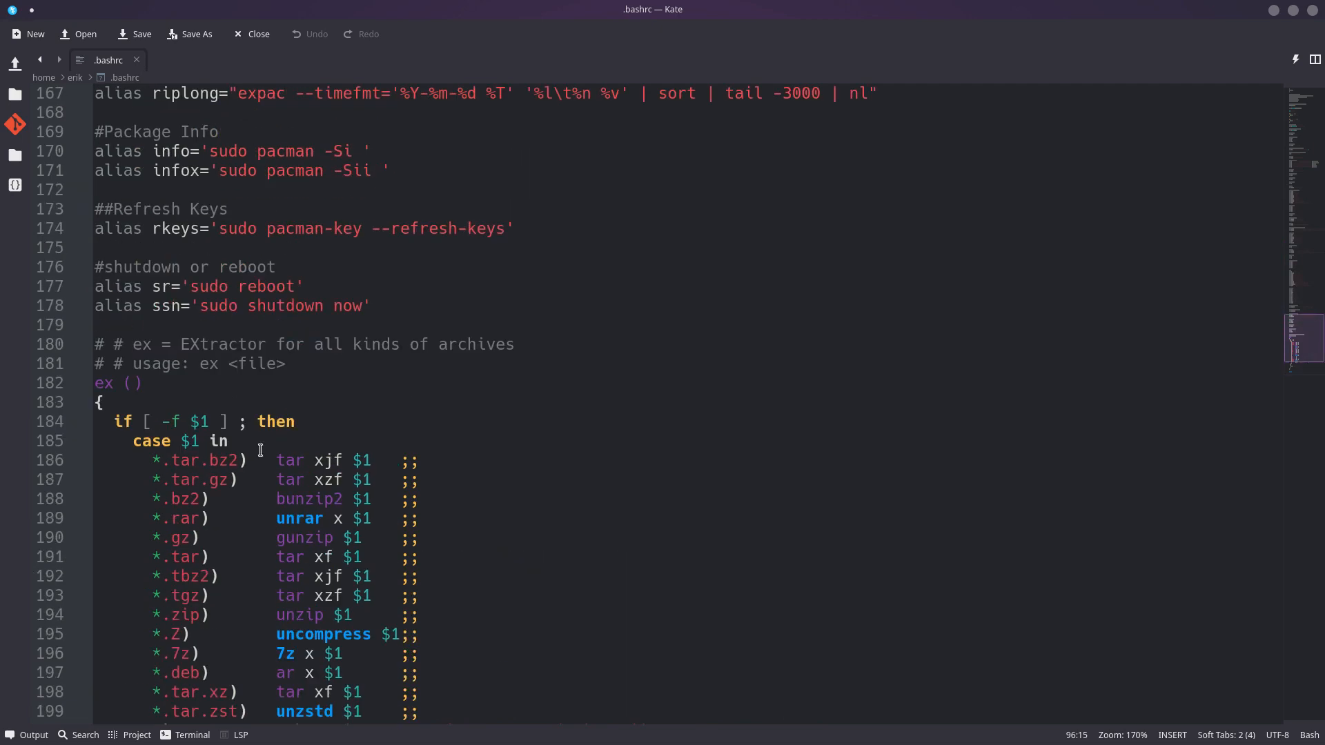
double_click(168, 306)
scroll(228, 454, "down", 3)
left_click(157, 673)
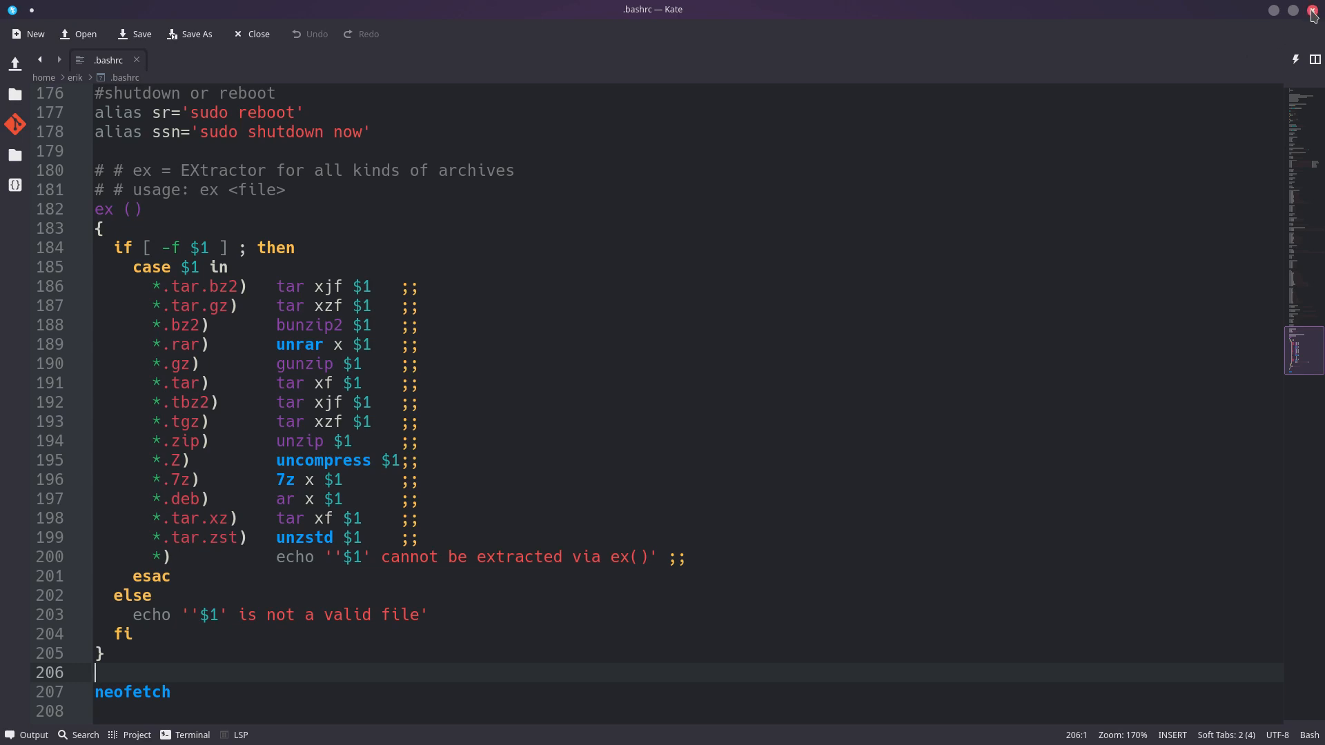
scroll(909, 186, "up", 19)
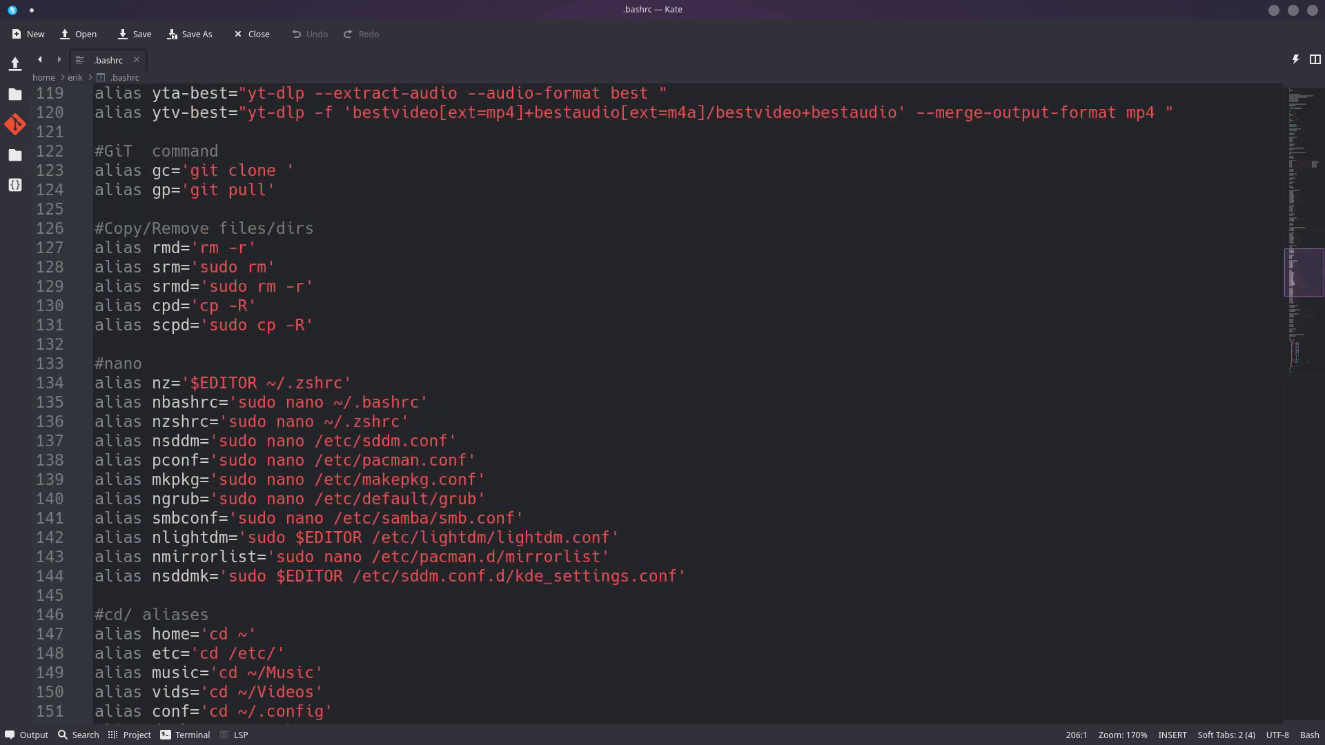
left_click(1312, 11)
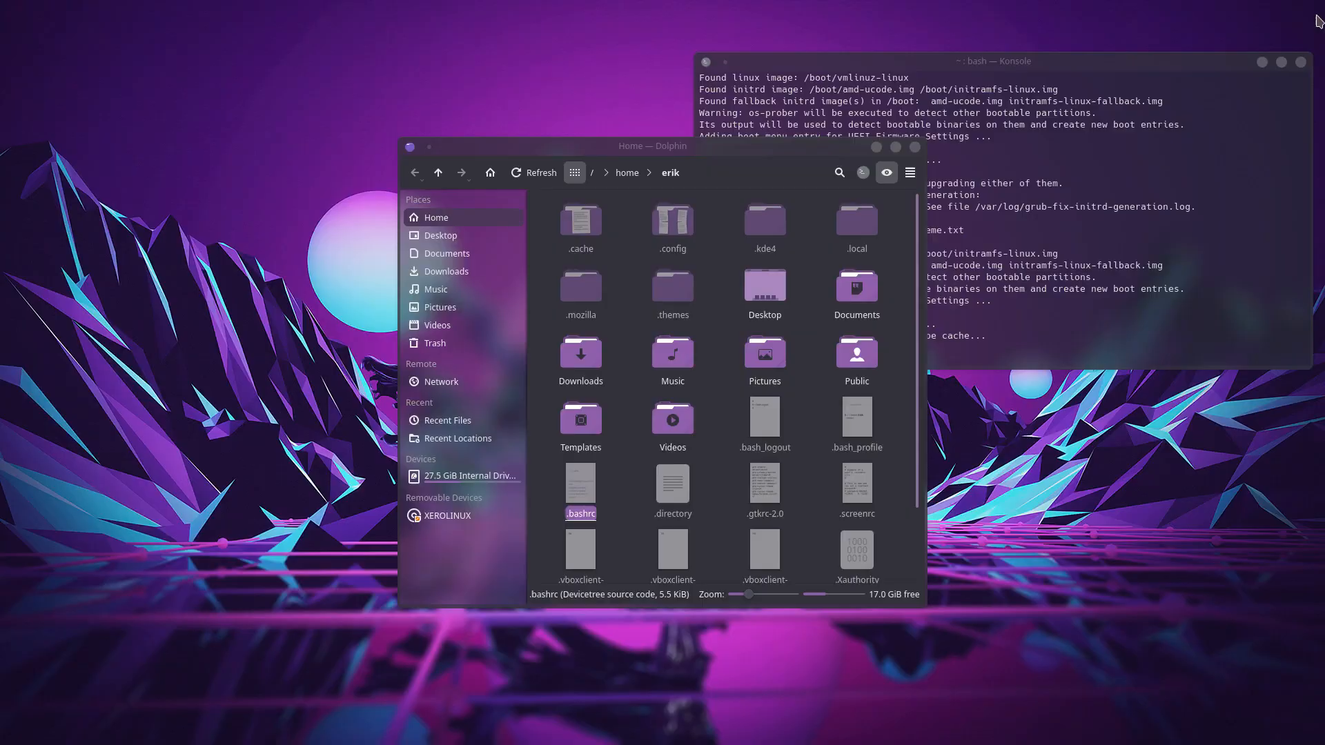
Step: Move the Dolphin window clear of Konsole and examine the update output from the 'grub' and 'os-prober' fix back to the Grub-install hook
left_click_drag(696, 145, 508, 136)
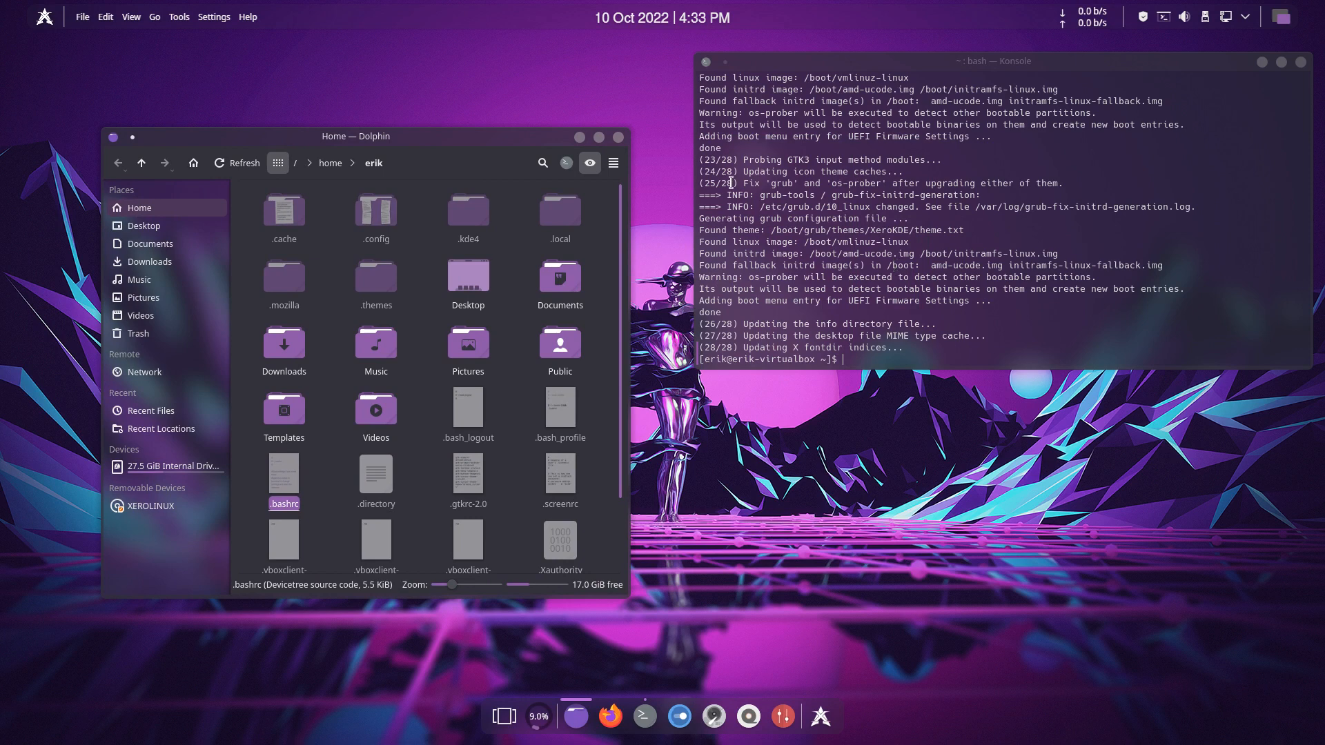
left_click_drag(743, 183, 1003, 184)
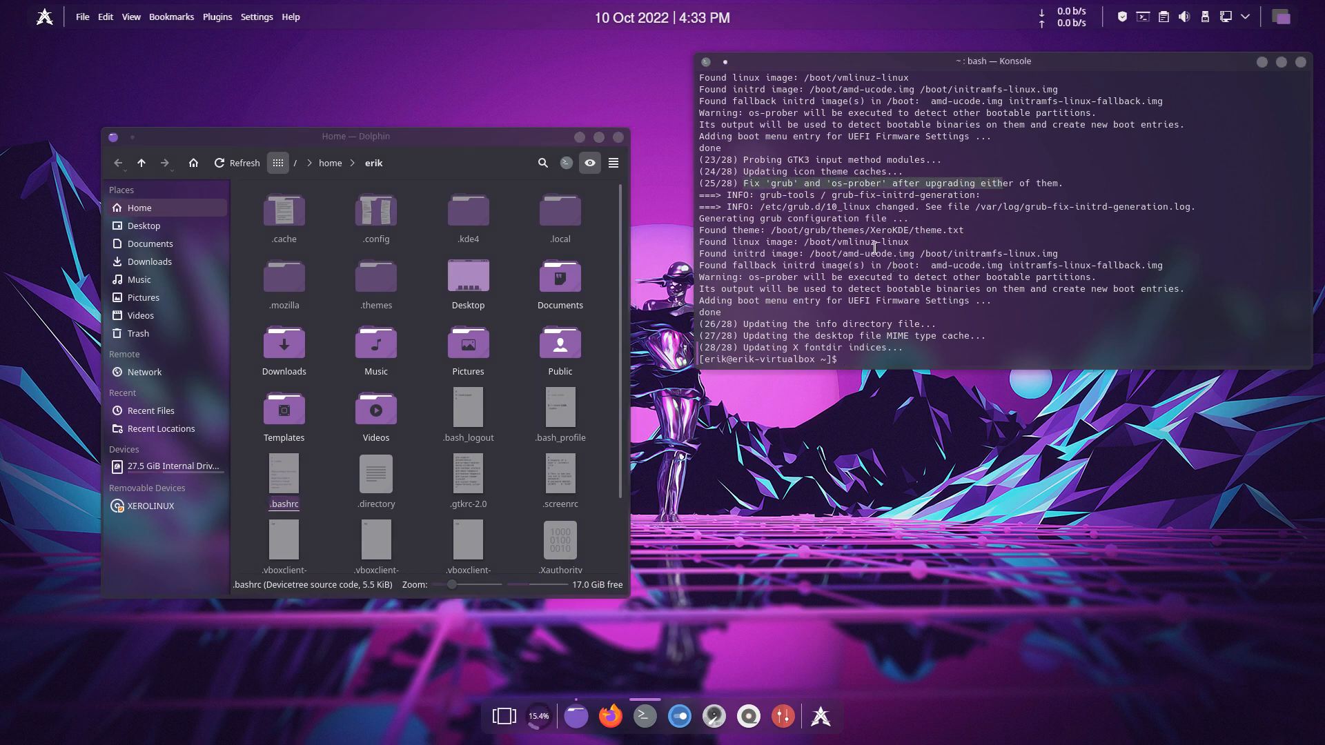
scroll(875, 247, "up", 2)
scroll(874, 247, "up", 1)
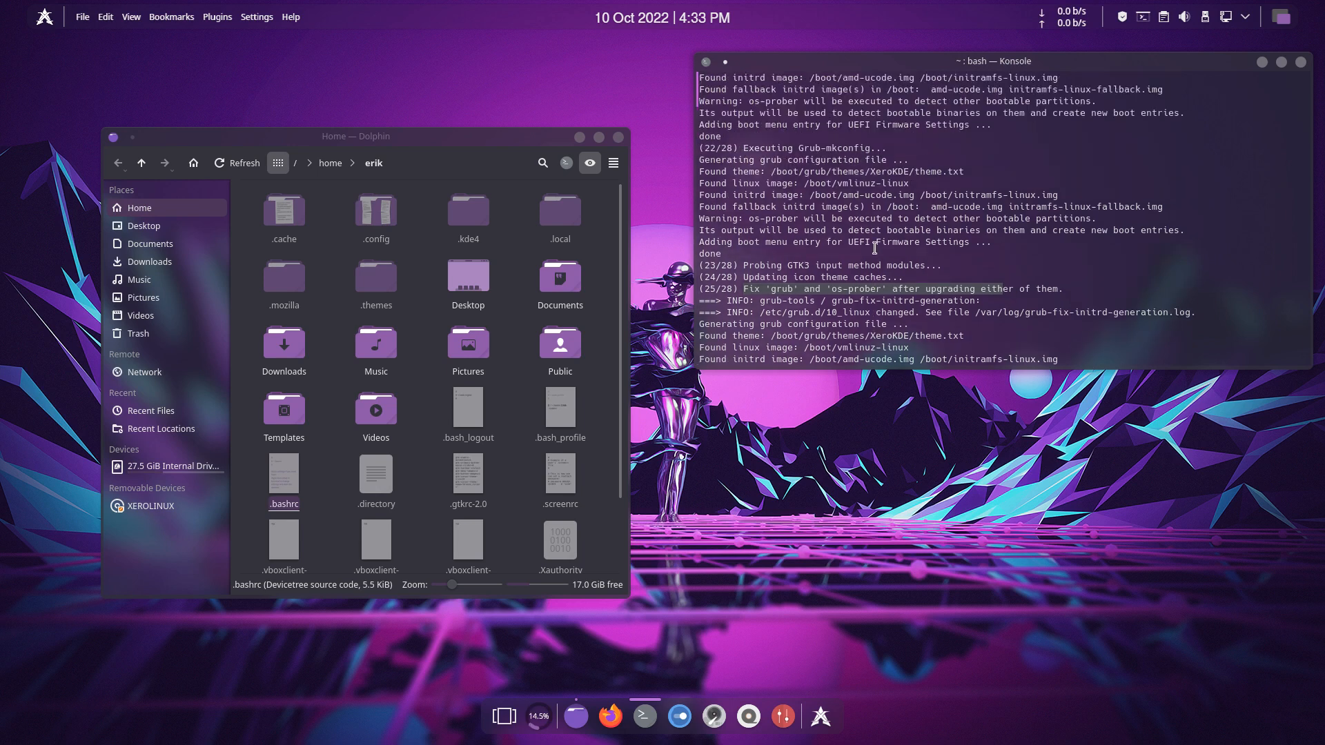
scroll(875, 247, "up", 1)
scroll(874, 247, "up", 2)
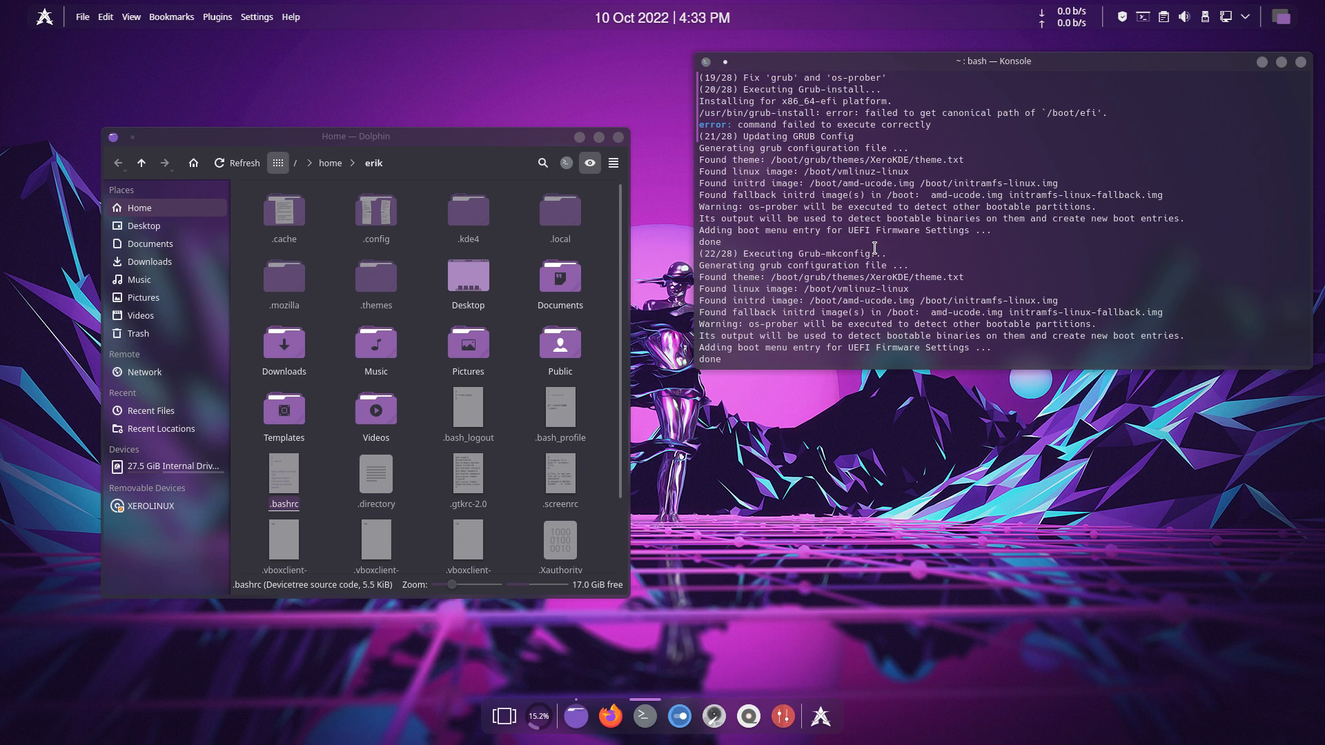
scroll(875, 247, "up", 1)
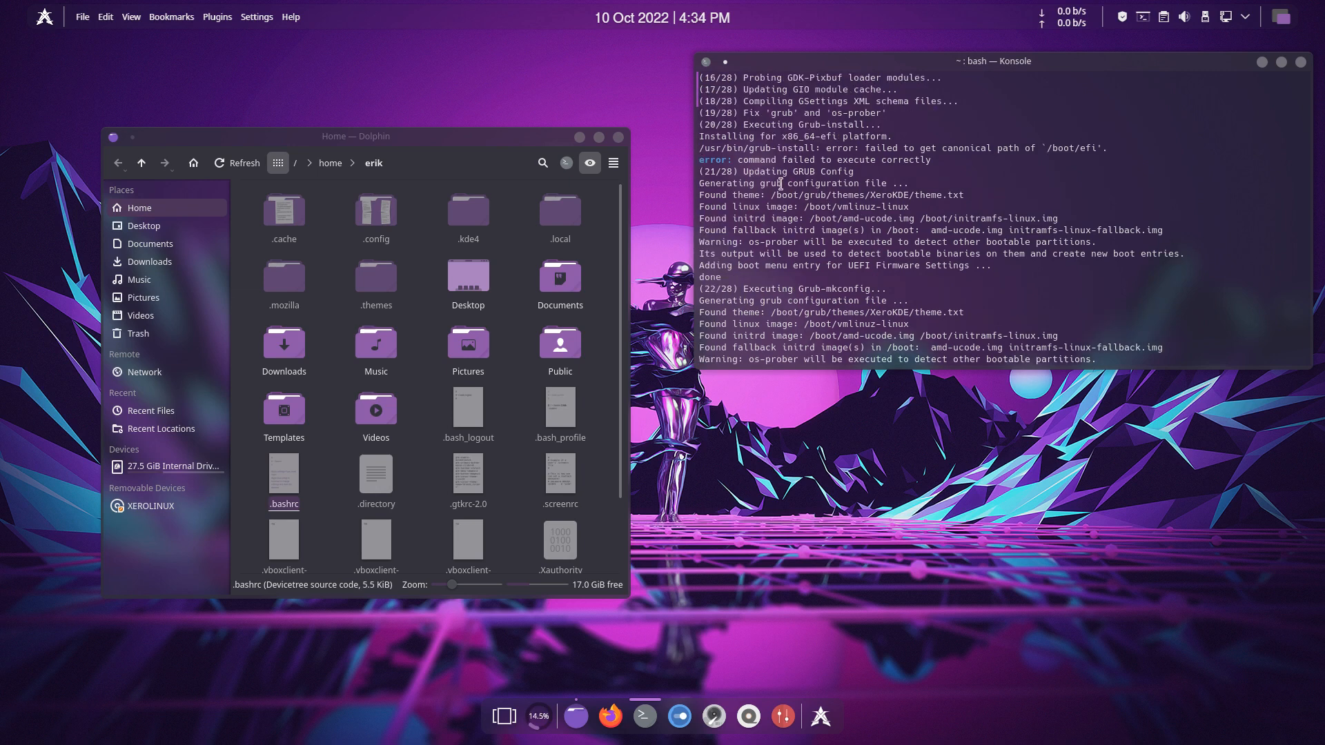
Step: Examine the Grub-install lines in the update output, highlighting the configuration, x86_64-efi platform and /boot/efi error text
left_click_drag(739, 182, 862, 181)
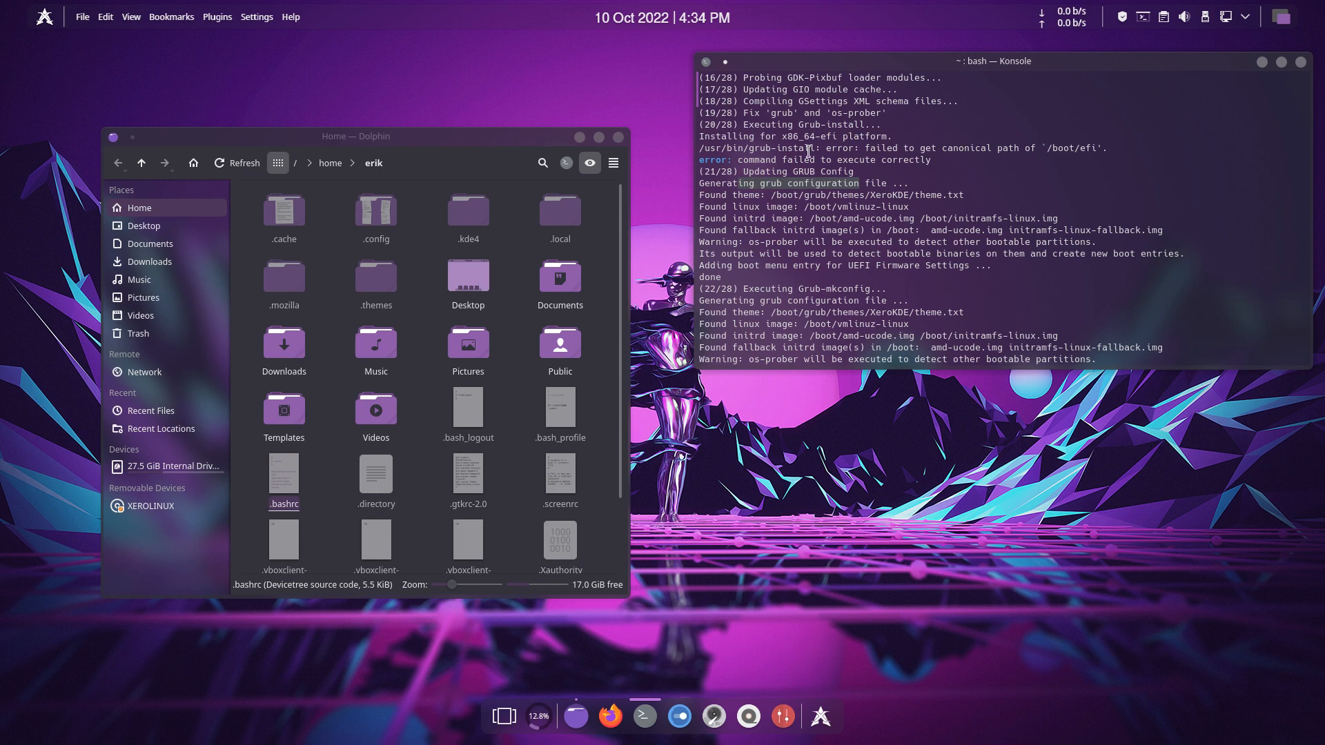
left_click_drag(699, 147, 1117, 151)
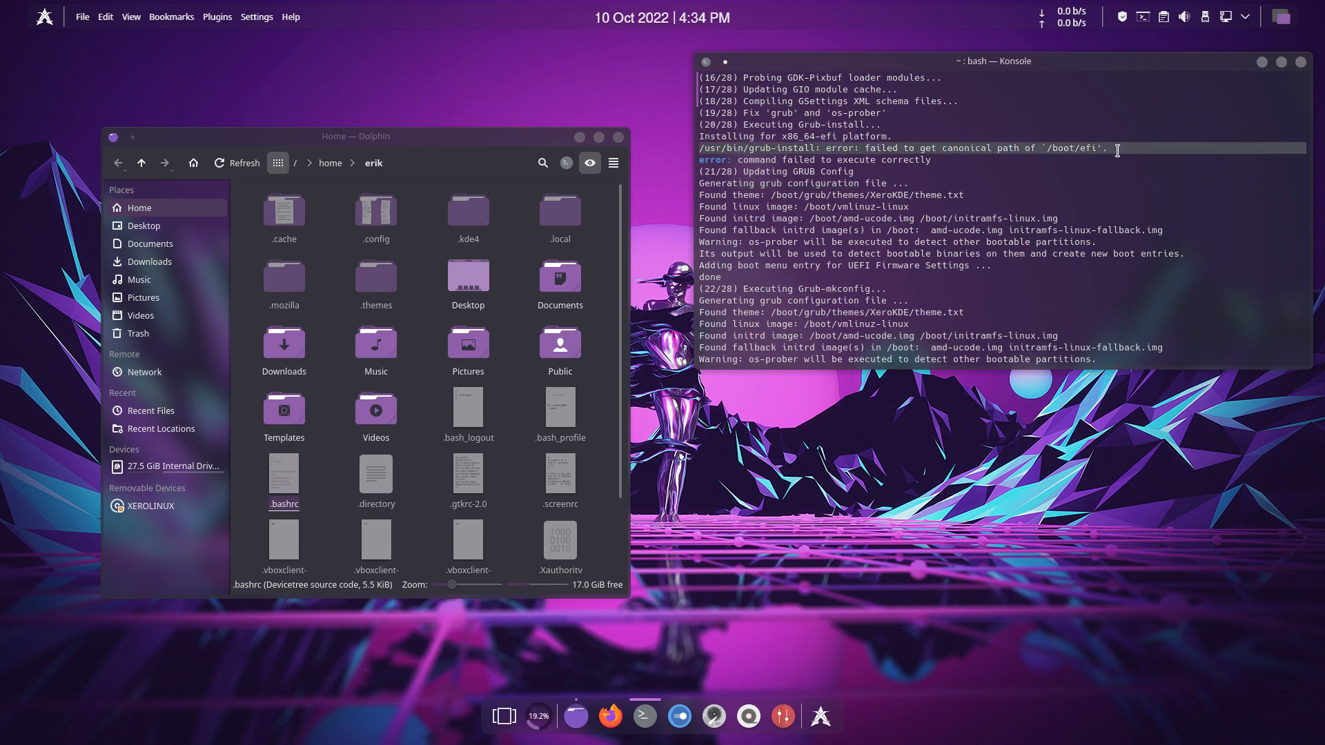
left_click(804, 127)
left_click_drag(786, 136, 863, 136)
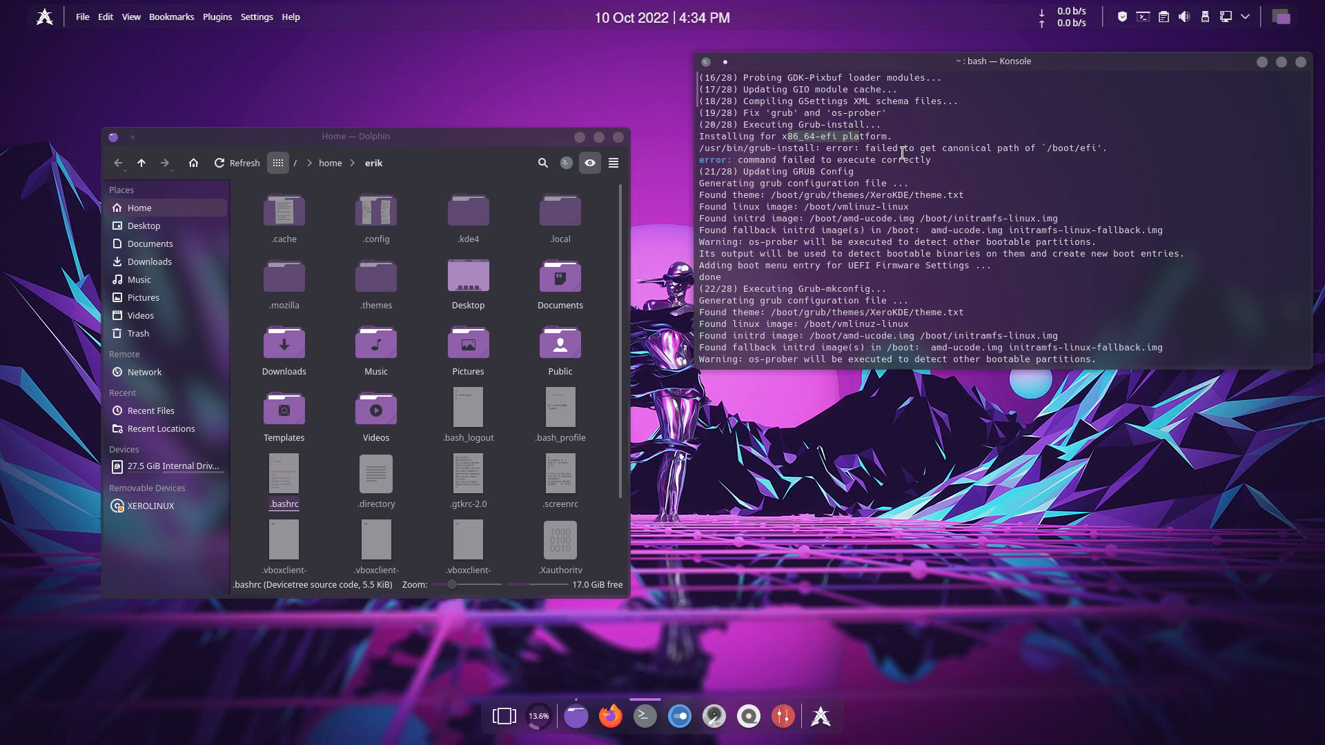
mouse_move(745, 147)
left_mouse_down()
mouse_move(1081, 146)
mouse_move(737, 160)
left_mouse_up()
left_click(1111, 145)
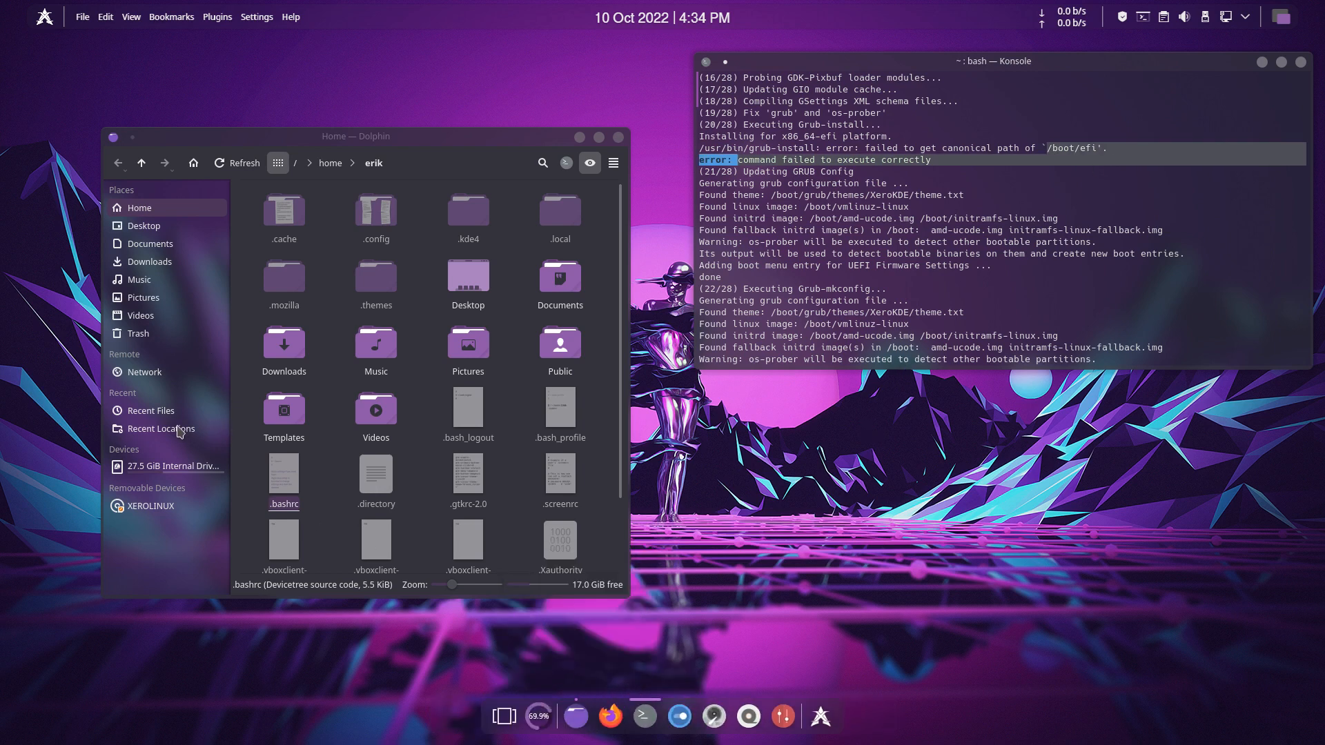
Step: Inspect the boot folder on the 27.5 GiB internal drive for an efi folder and close Dolphin
left_click(172, 469)
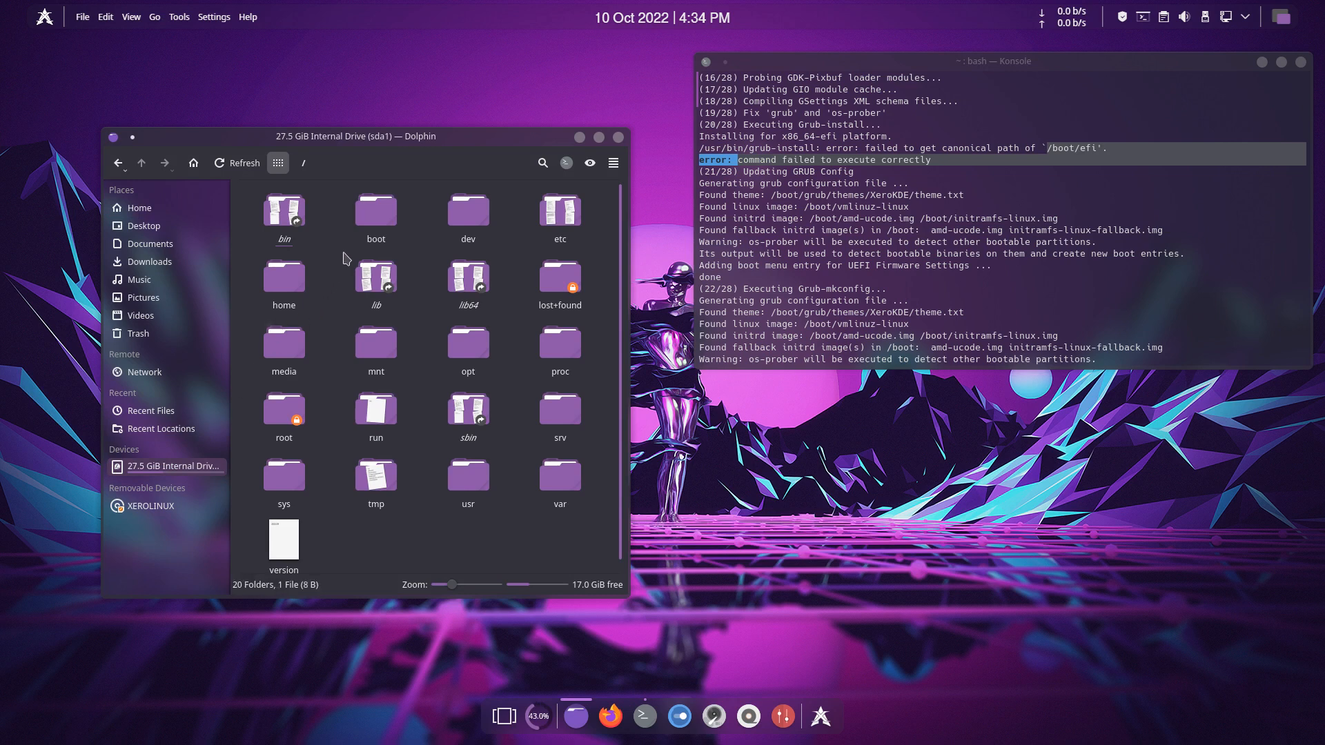
double_click(376, 210)
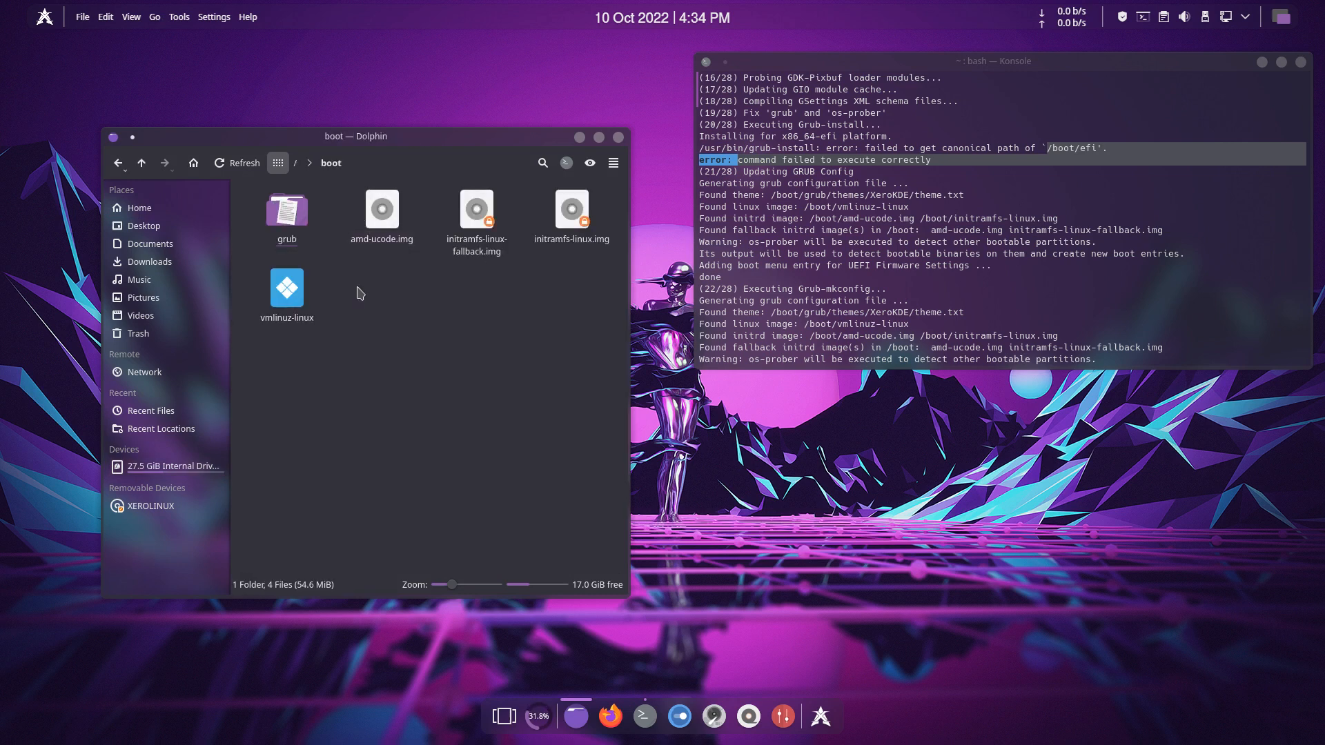
left_click(618, 138)
Step: Move the Konsole window toward the middle of the desktop and run sudo reboot
left_click_drag(1020, 64, 879, 88)
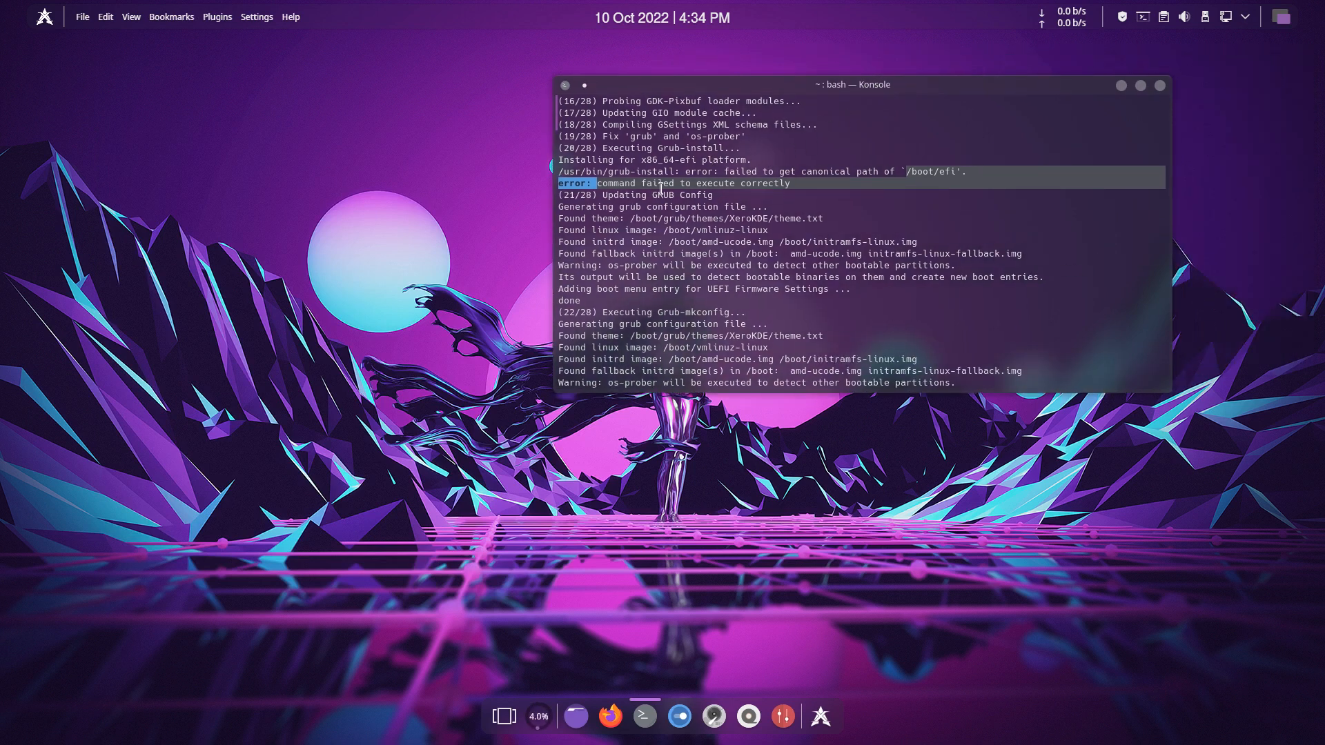
left_click(844, 163)
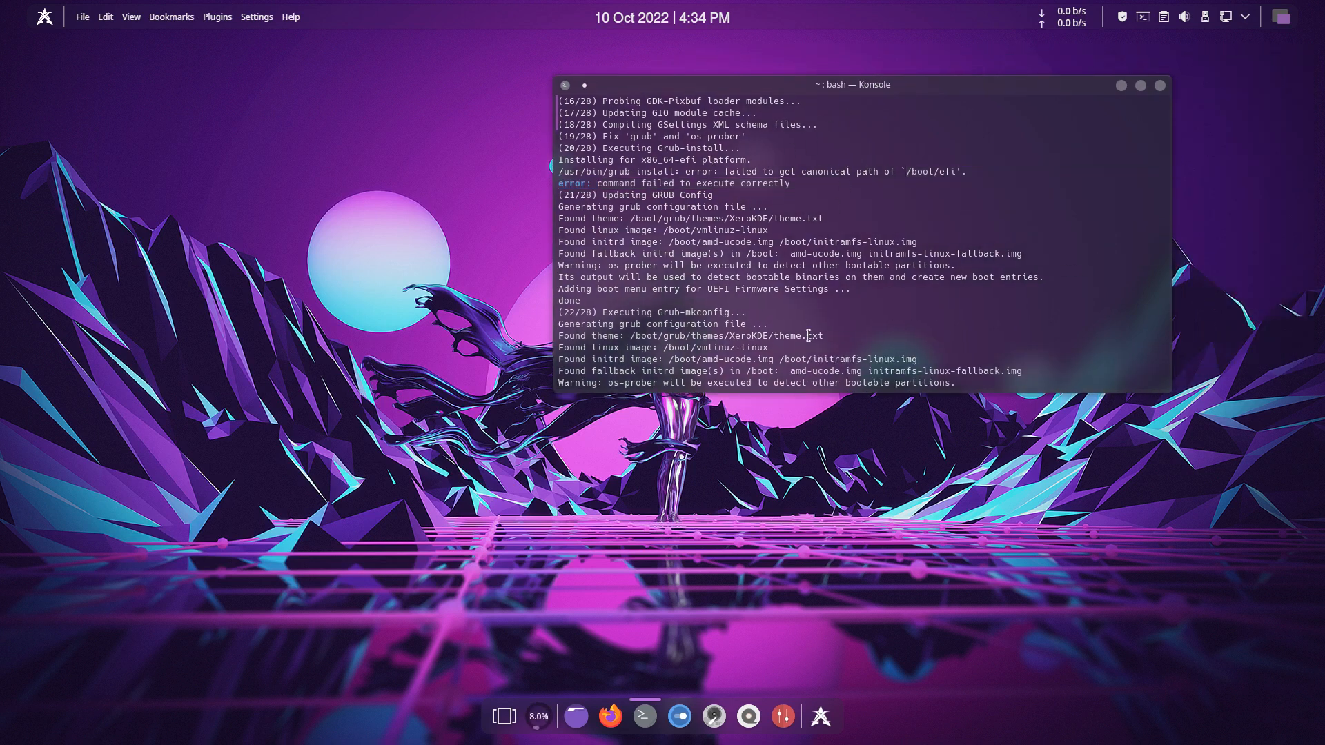
type("s")
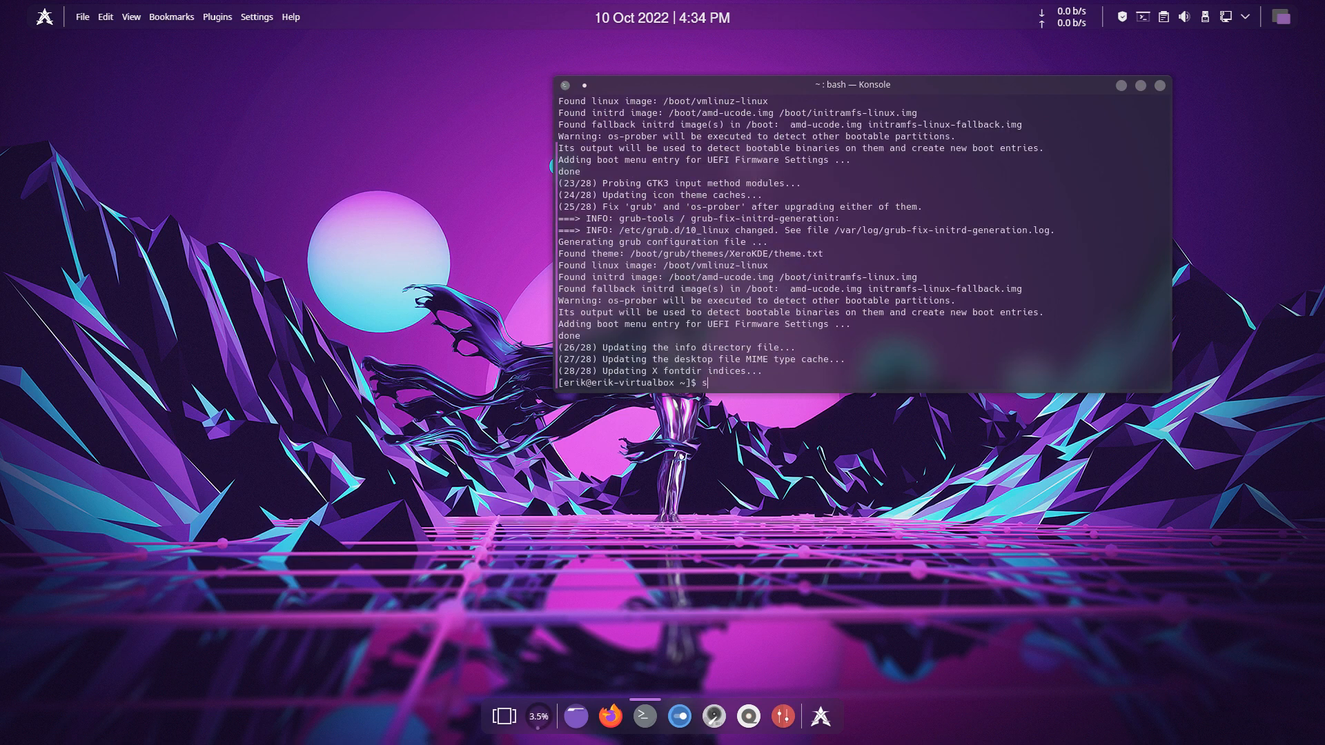
type("udo reboot")
key("Return")
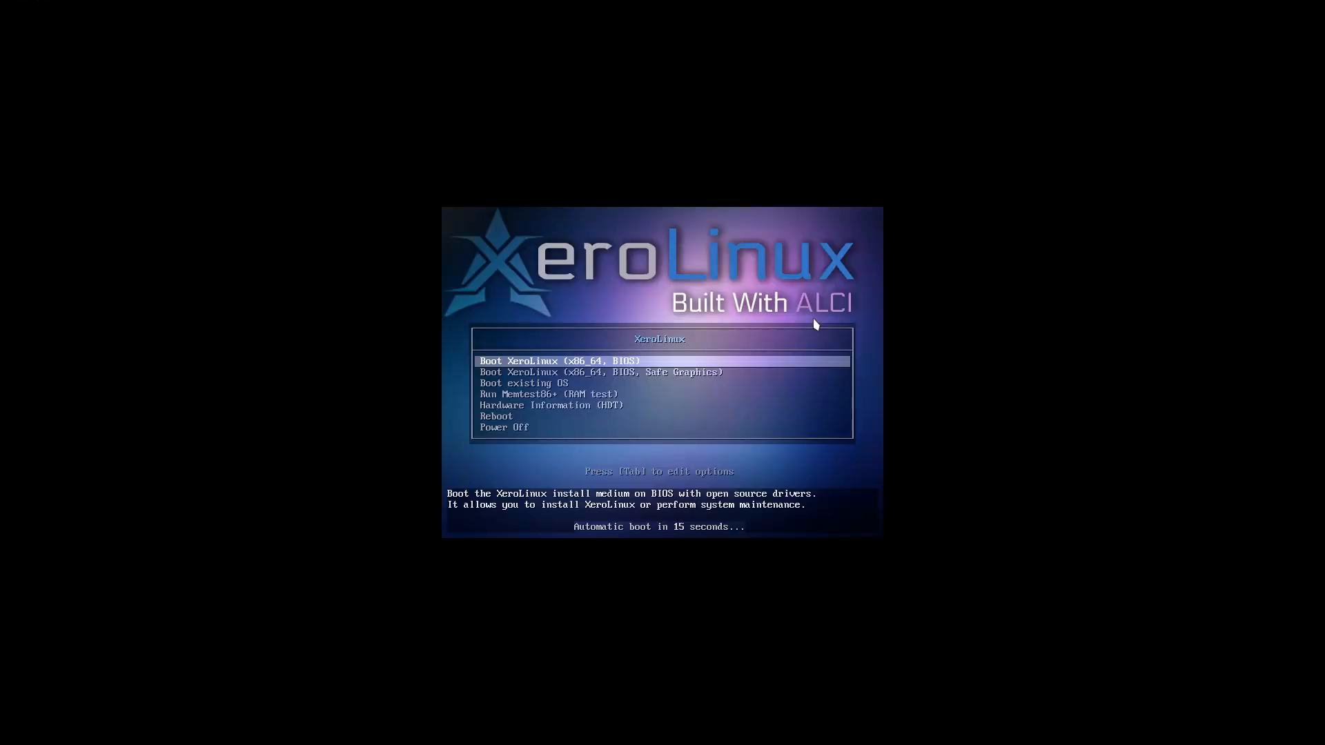
Step: Boot the existing OS from the XeroLinux boot menu instead of the live medium
key("Down")
key("Down")
key("Return")
key("Return")
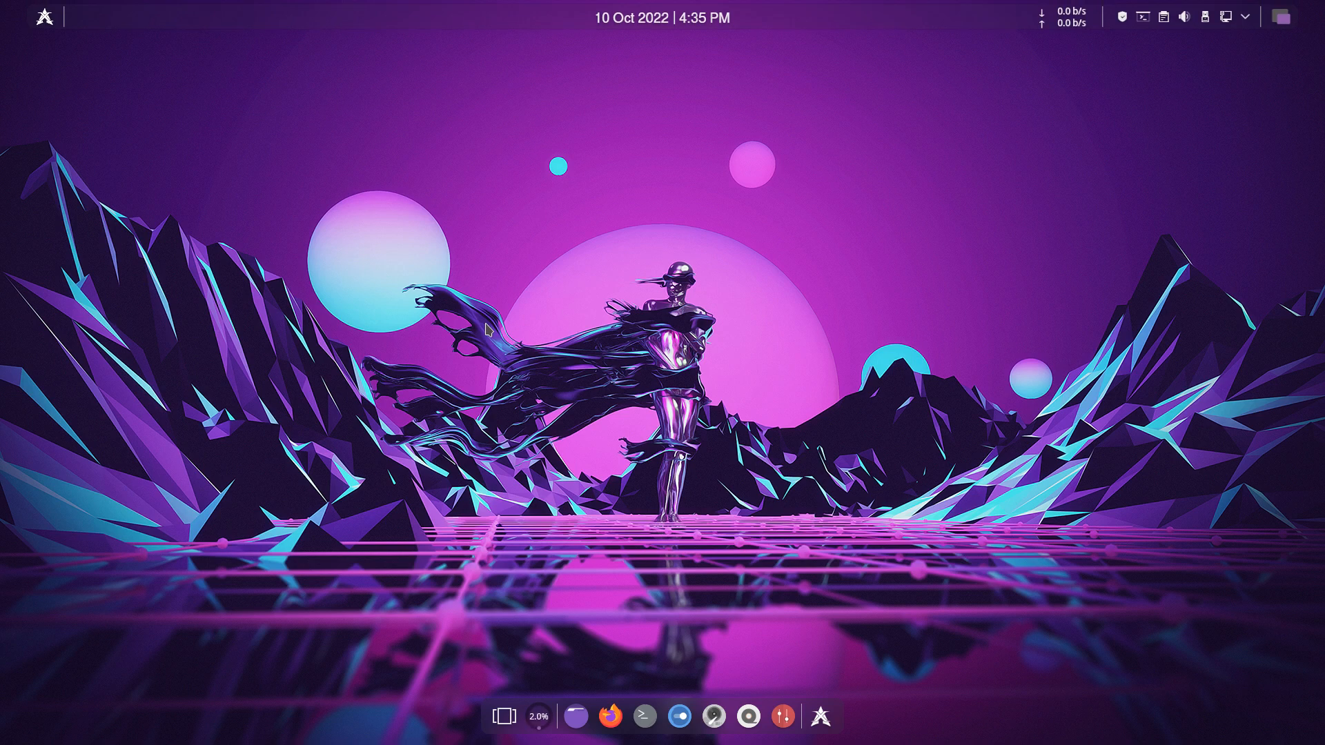
Step: Open the home folder in Dolphin and rename .config by appending a hyphen and the user's name
left_click(576, 712)
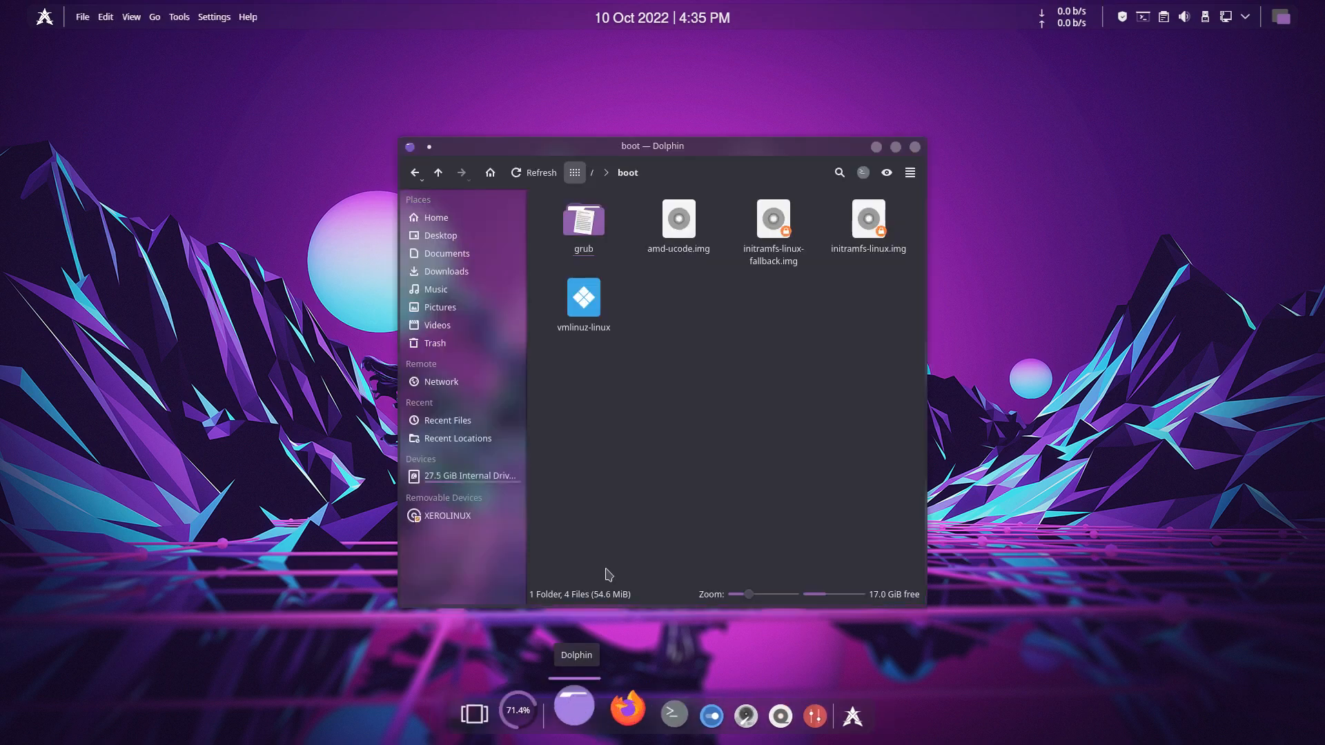
left_click(441, 219)
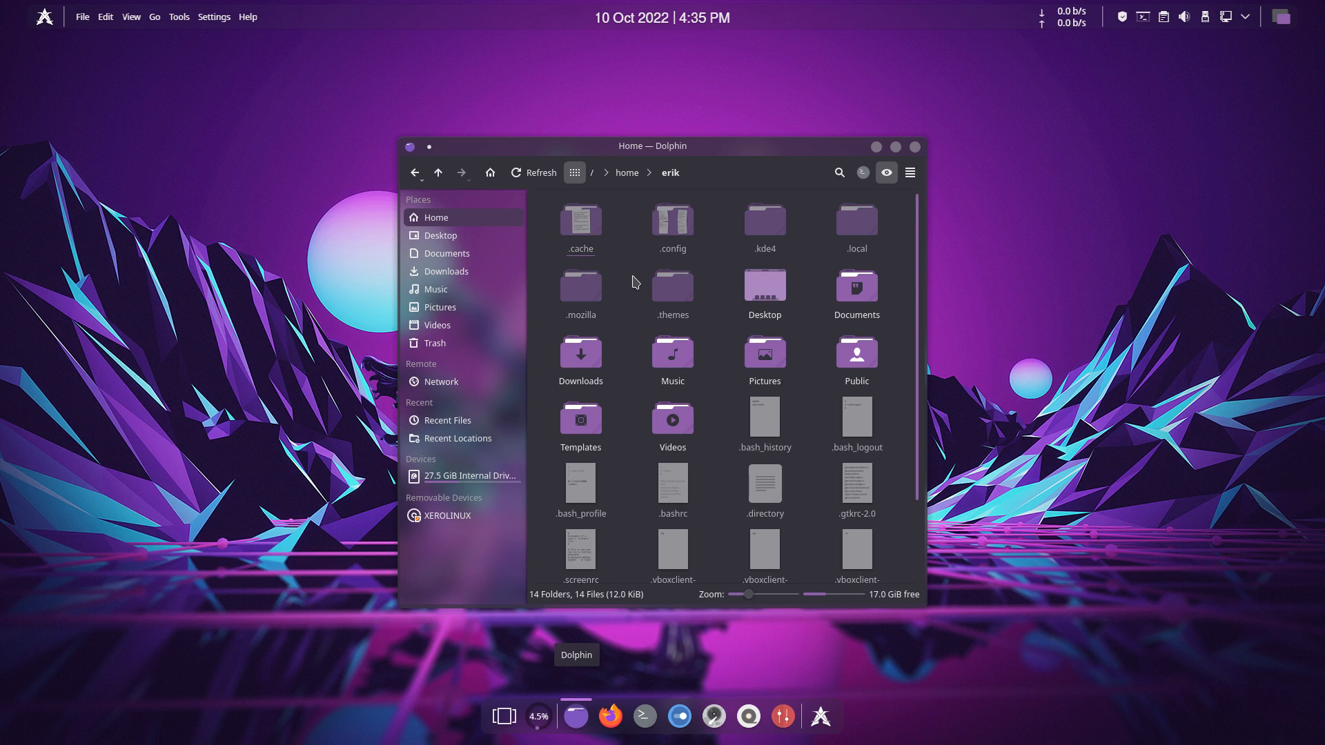
mouse_move(679, 226)
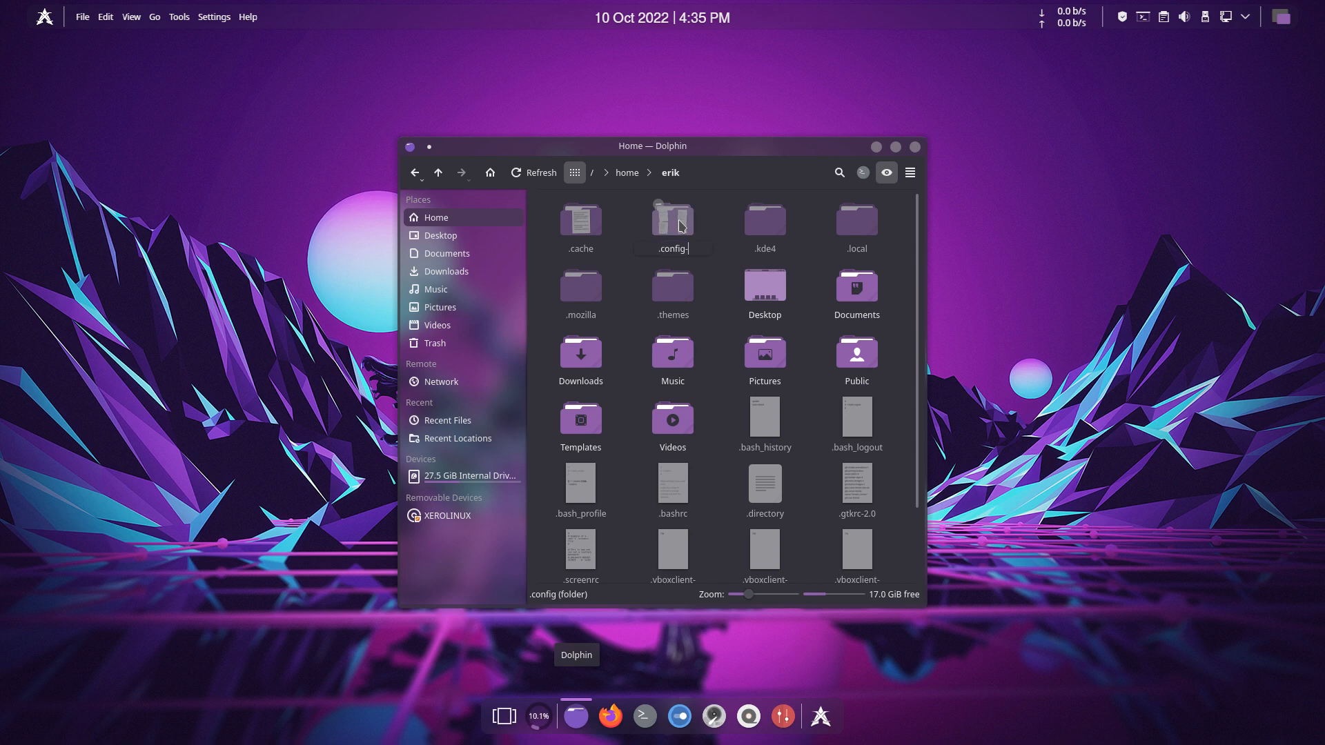
type("-erik")
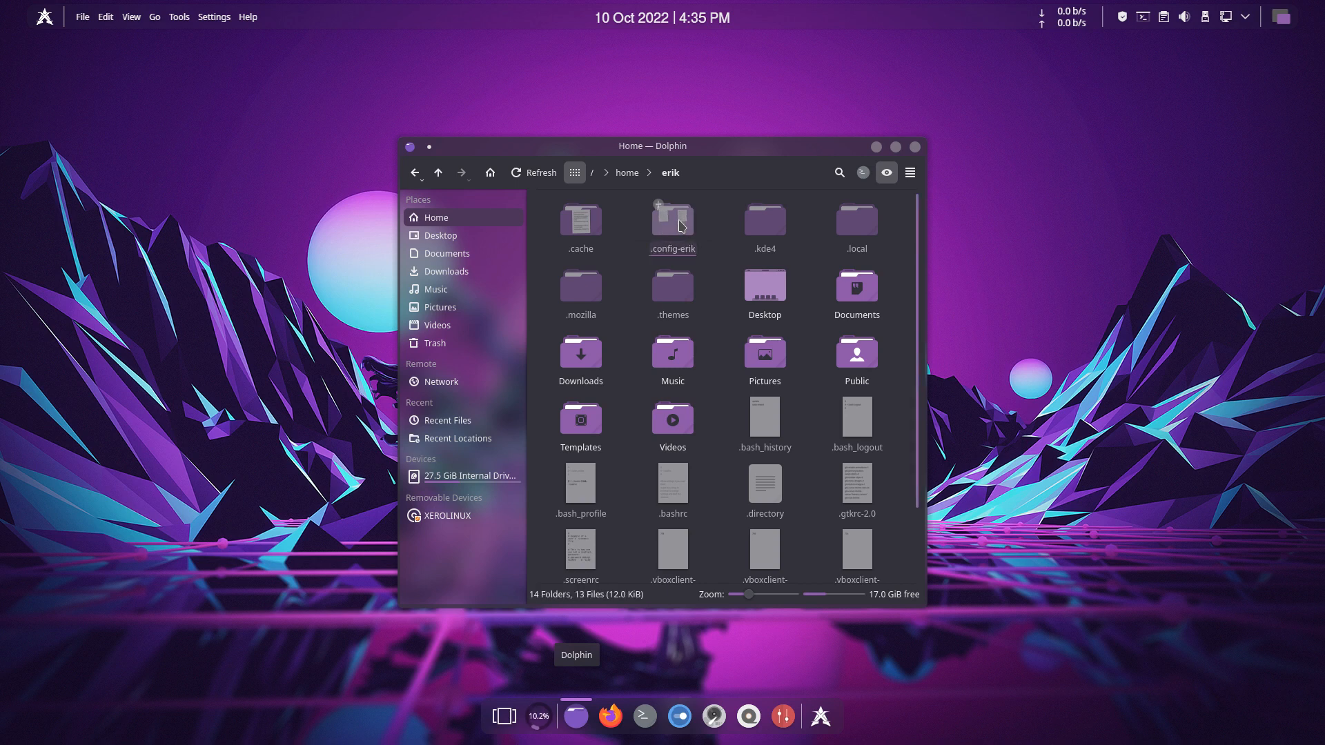
key("Return")
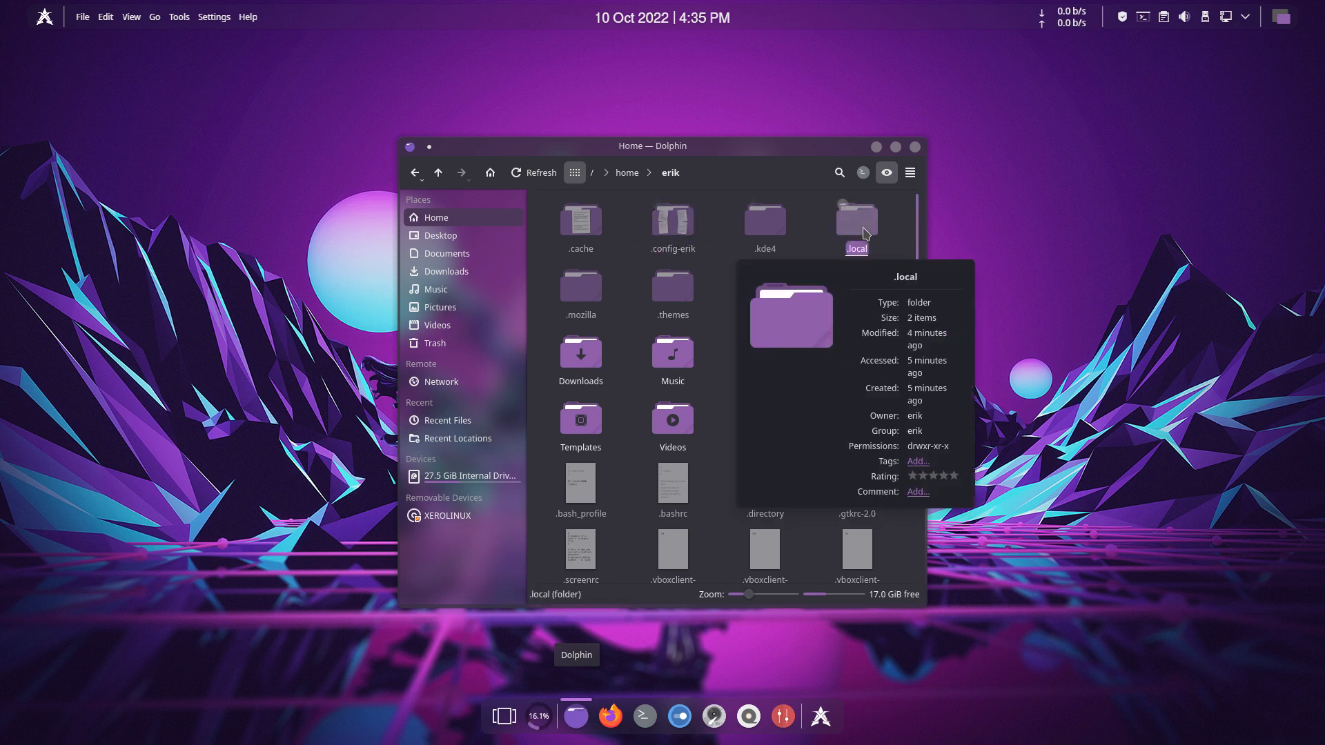
Step: Rename the .local folder by appending a hyphen and the user's name
left_click(863, 233)
key("End")
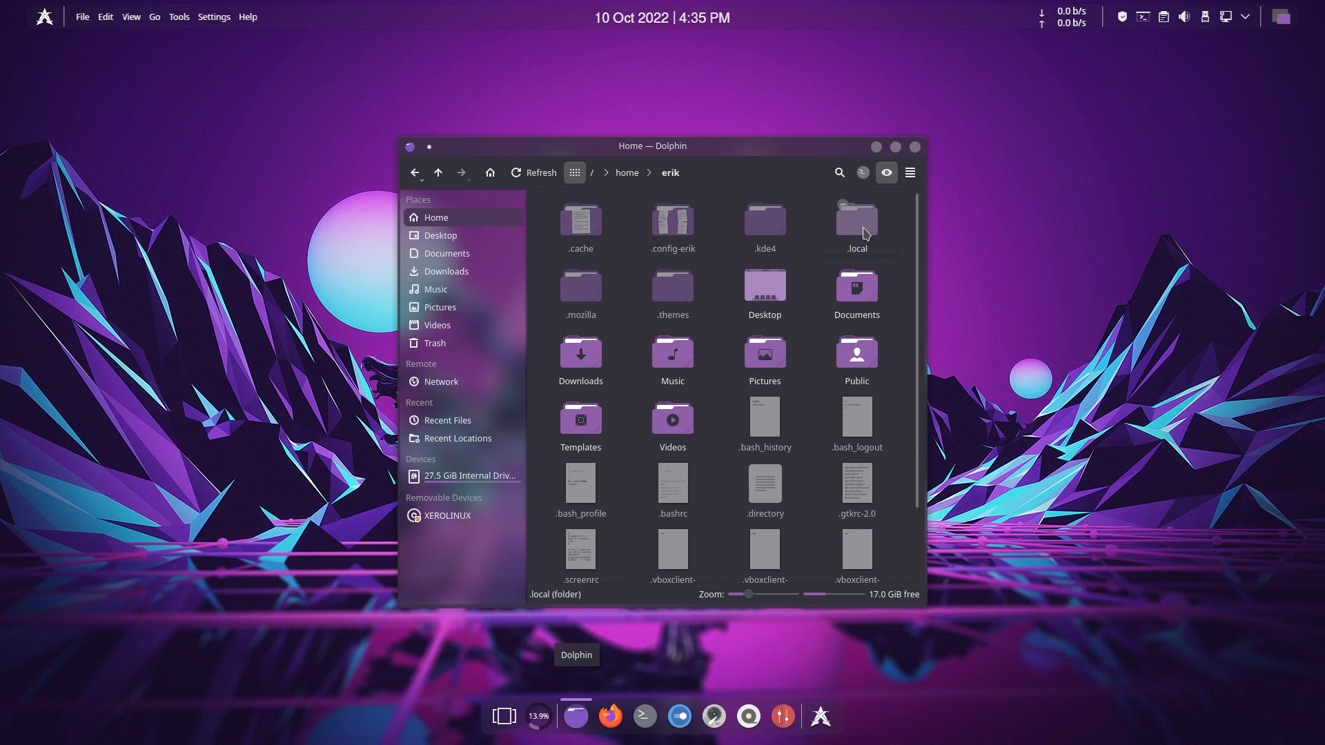
type("-erik")
key("Return")
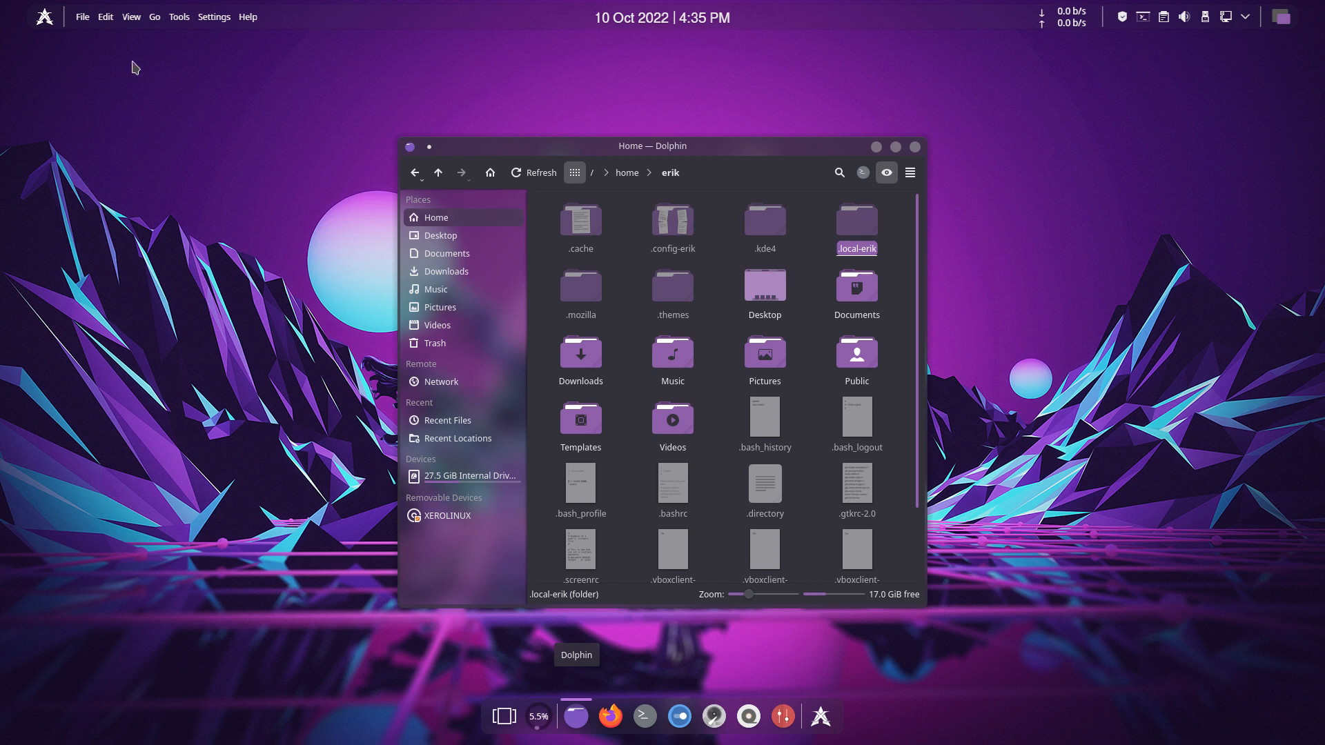
Step: Restart the system from the desktop's power and session options
left_click(44, 17)
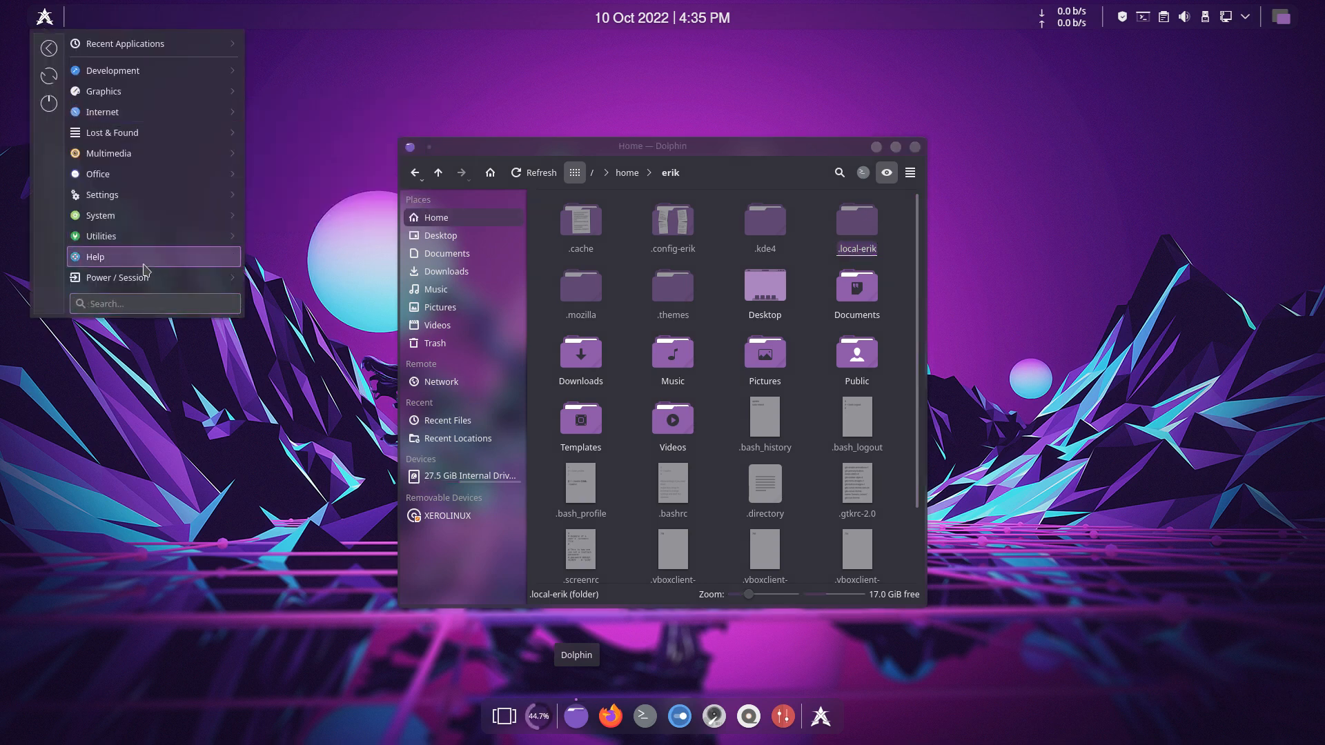
mouse_move(149, 277)
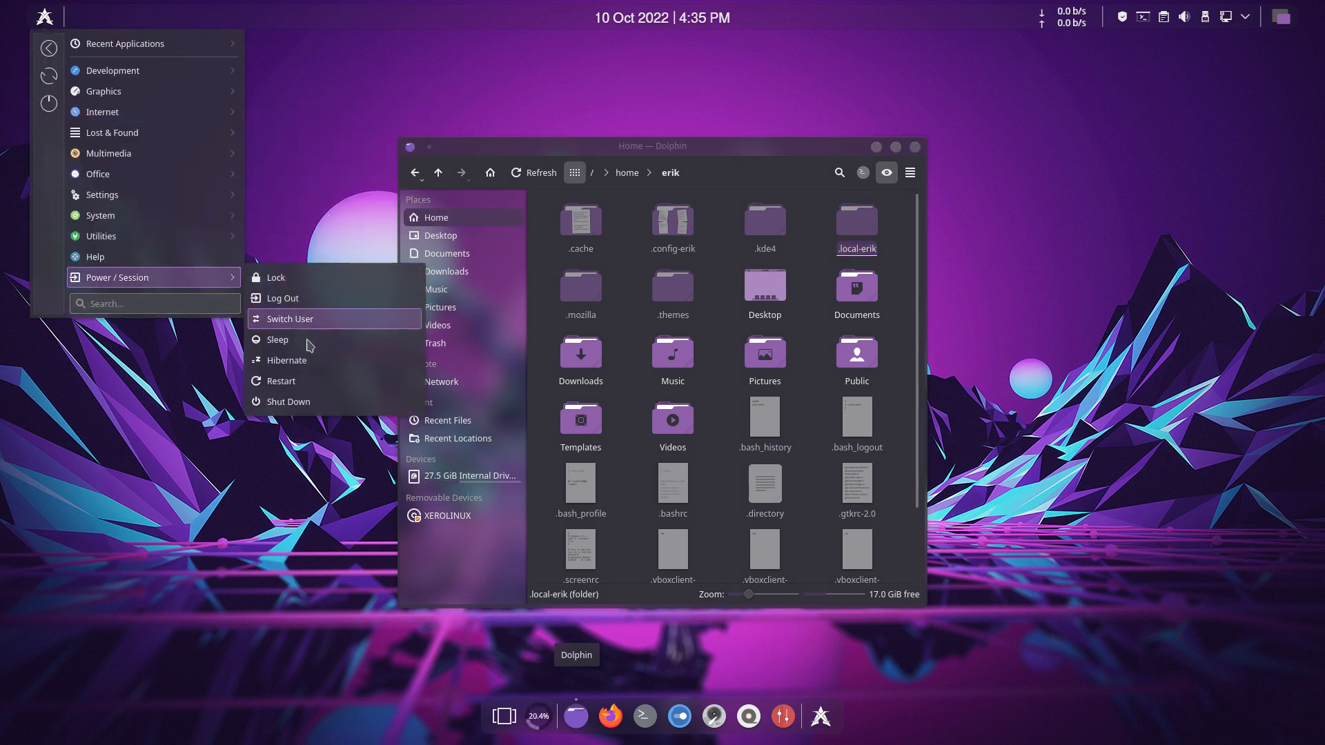
left_click(302, 383)
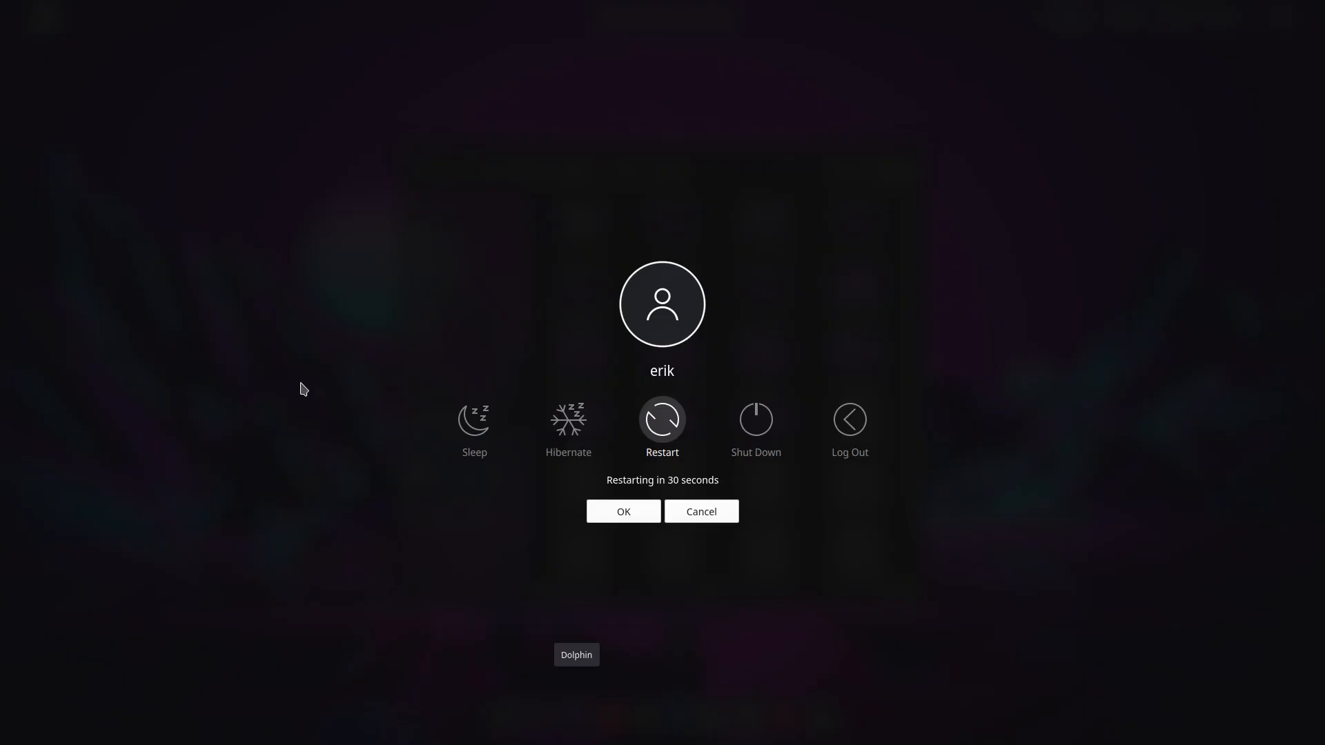
left_click(672, 419)
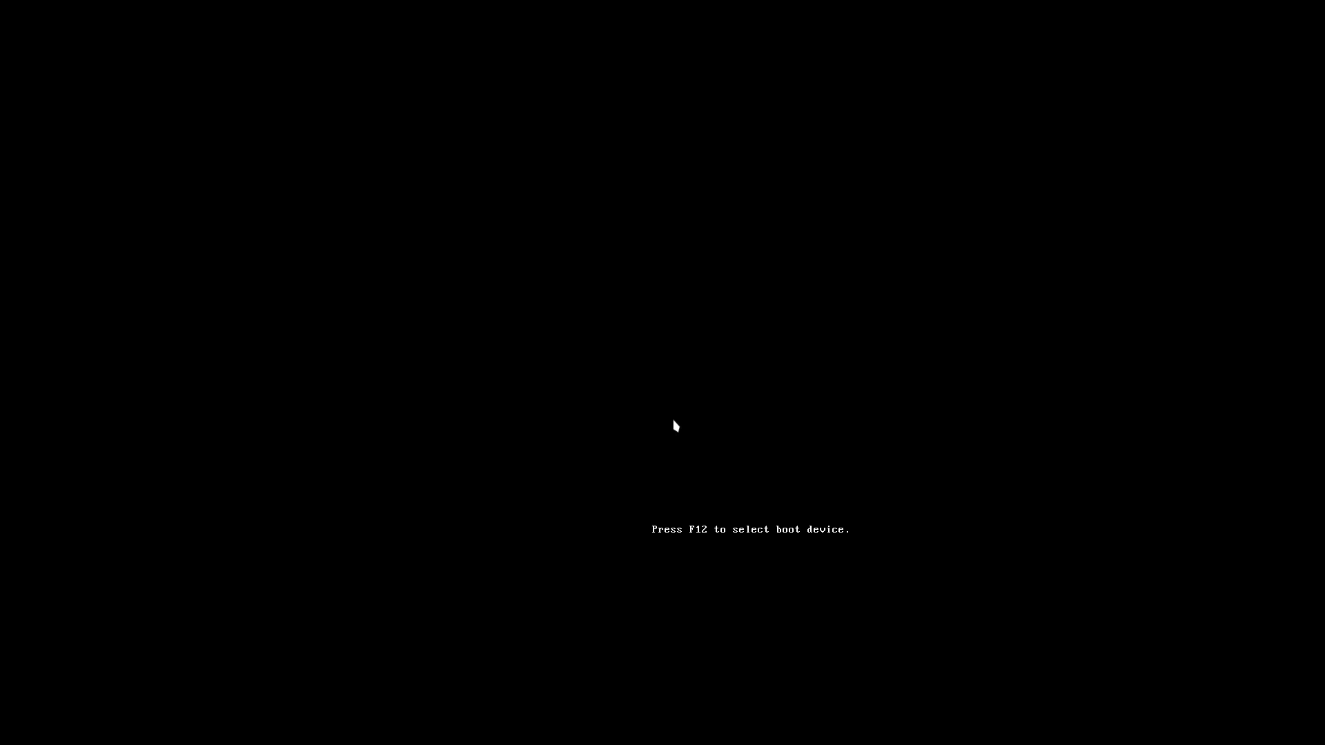
Step: Choose Boot existing OS in the XeroLinux boot menu and start the installed system
key("Down")
key("Down")
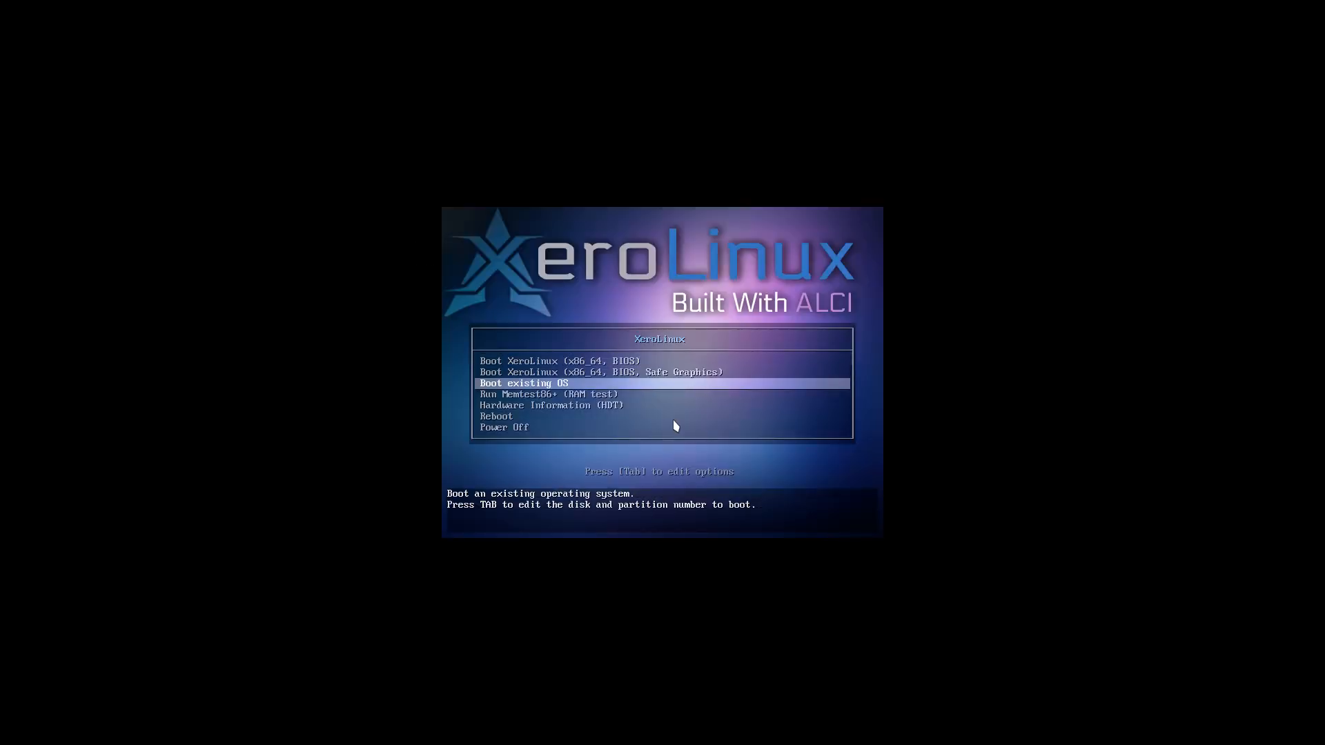
key("Return")
key("Return")
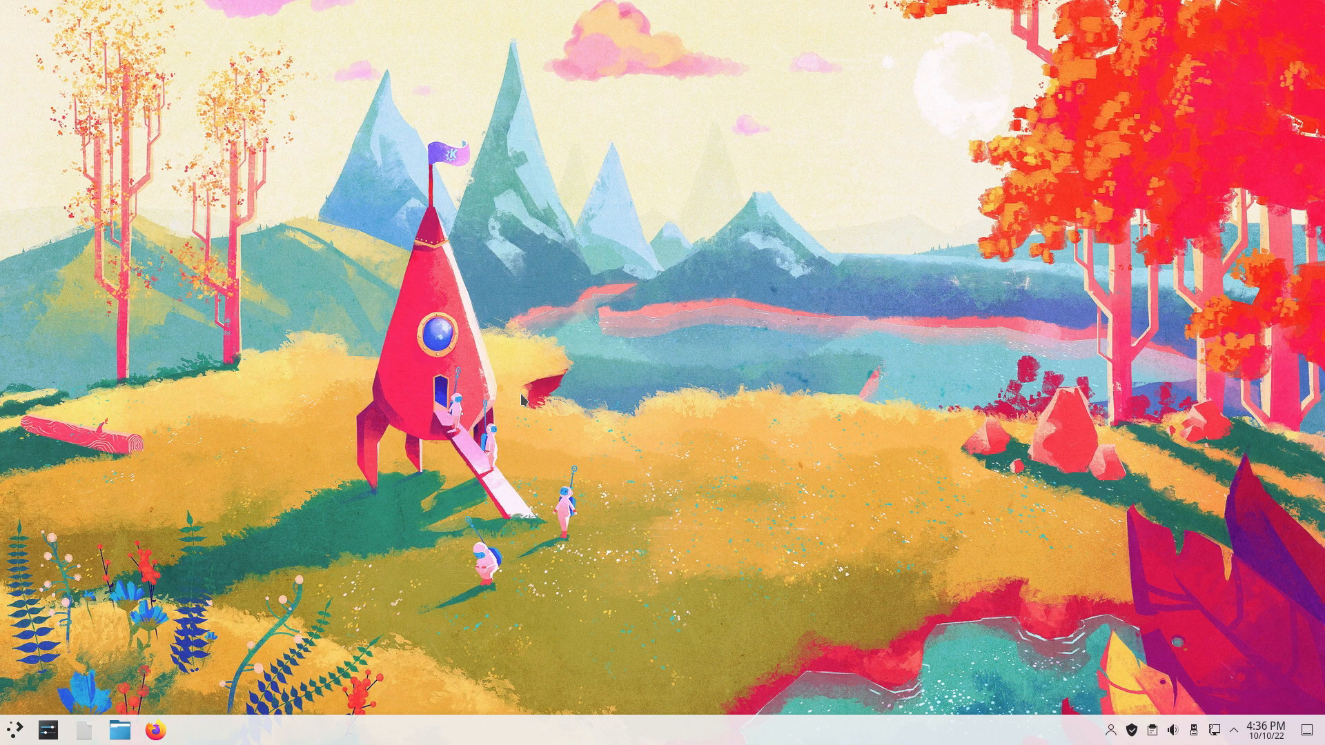
Step: Open System Settings from the Plasma application launcher
left_click(14, 736)
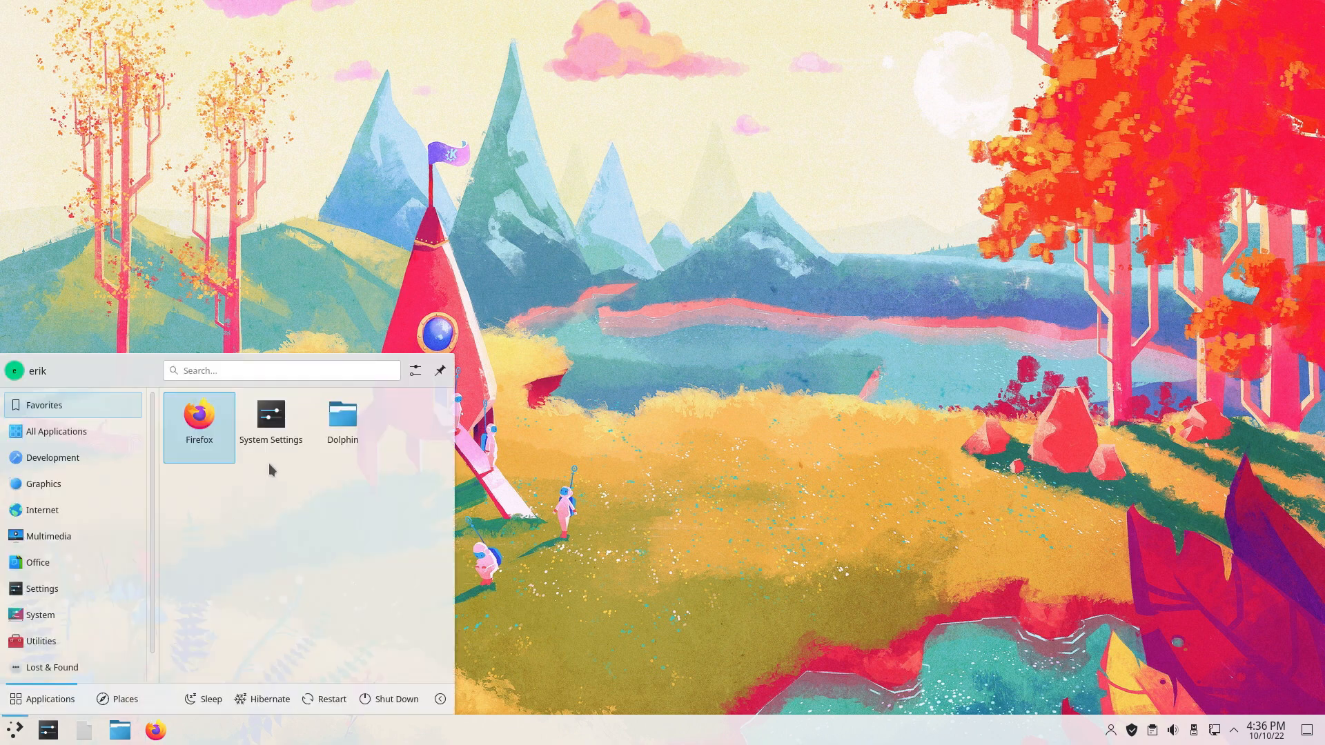
left_click(271, 435)
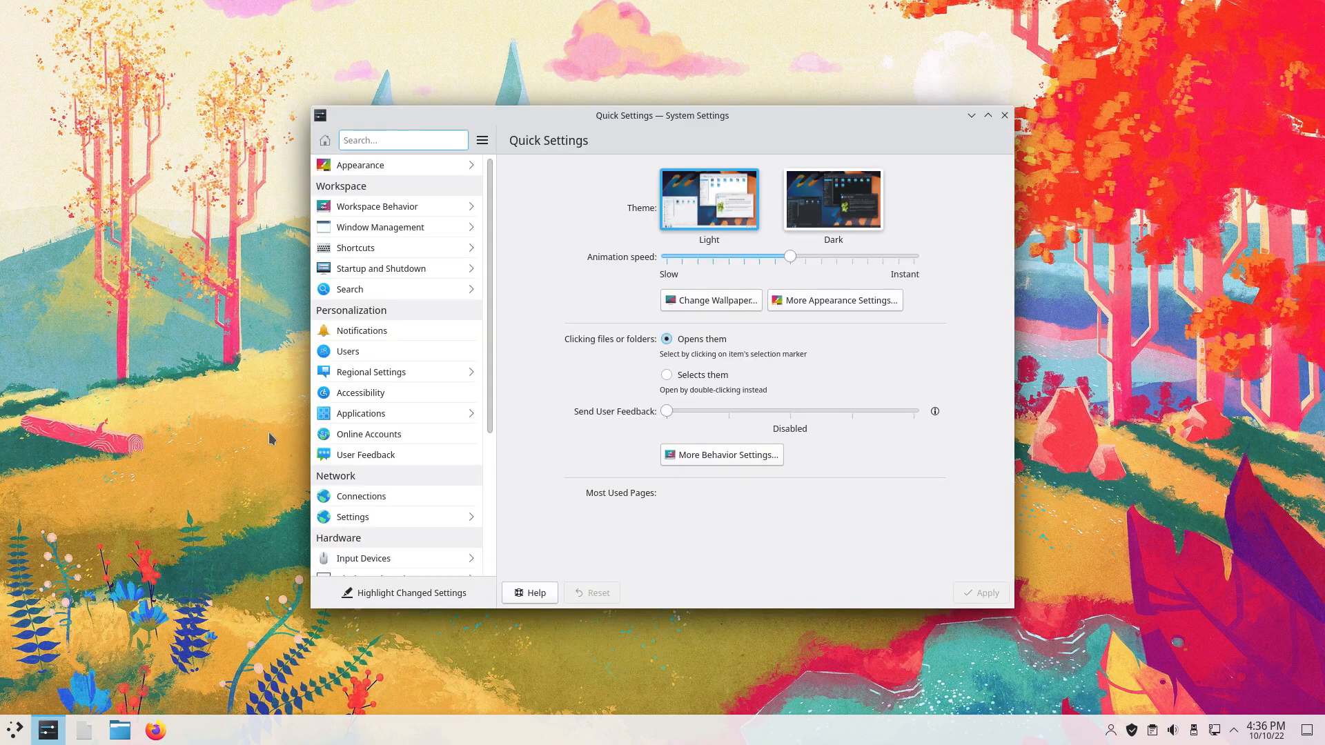
Step: Apply the Dark theme in Quick Settings
left_click(816, 218)
left_click(970, 592)
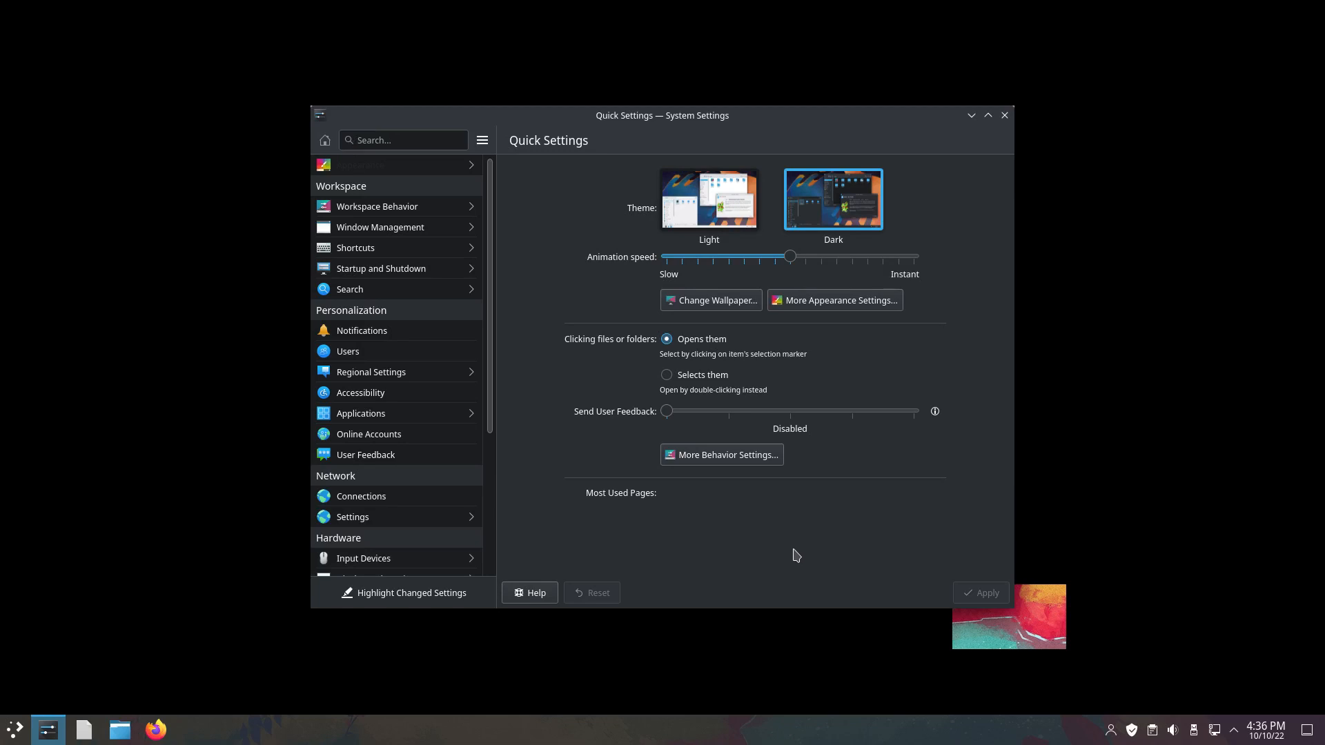
Step: Apply the Layan global theme from the Appearance settings, including its desktop layout option as offered, and close System Settings
left_click(407, 166)
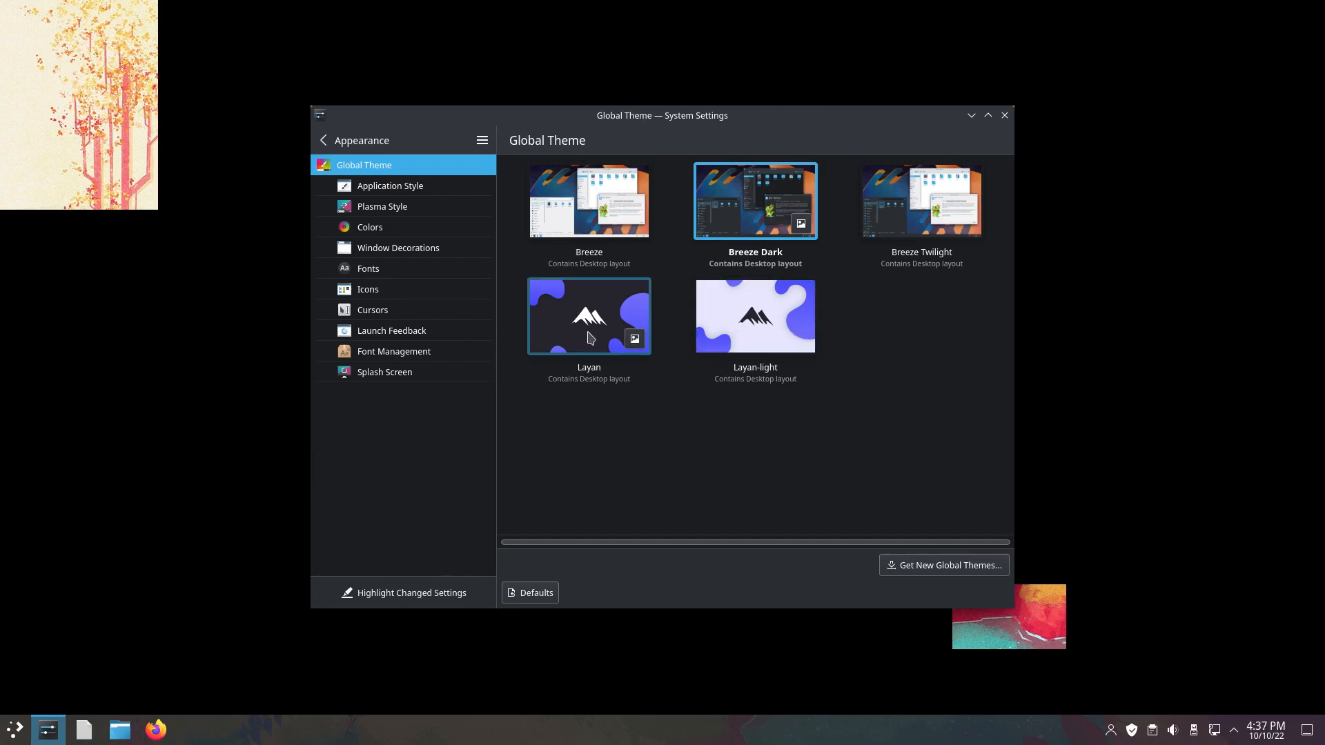
left_click(594, 337)
left_click(850, 432)
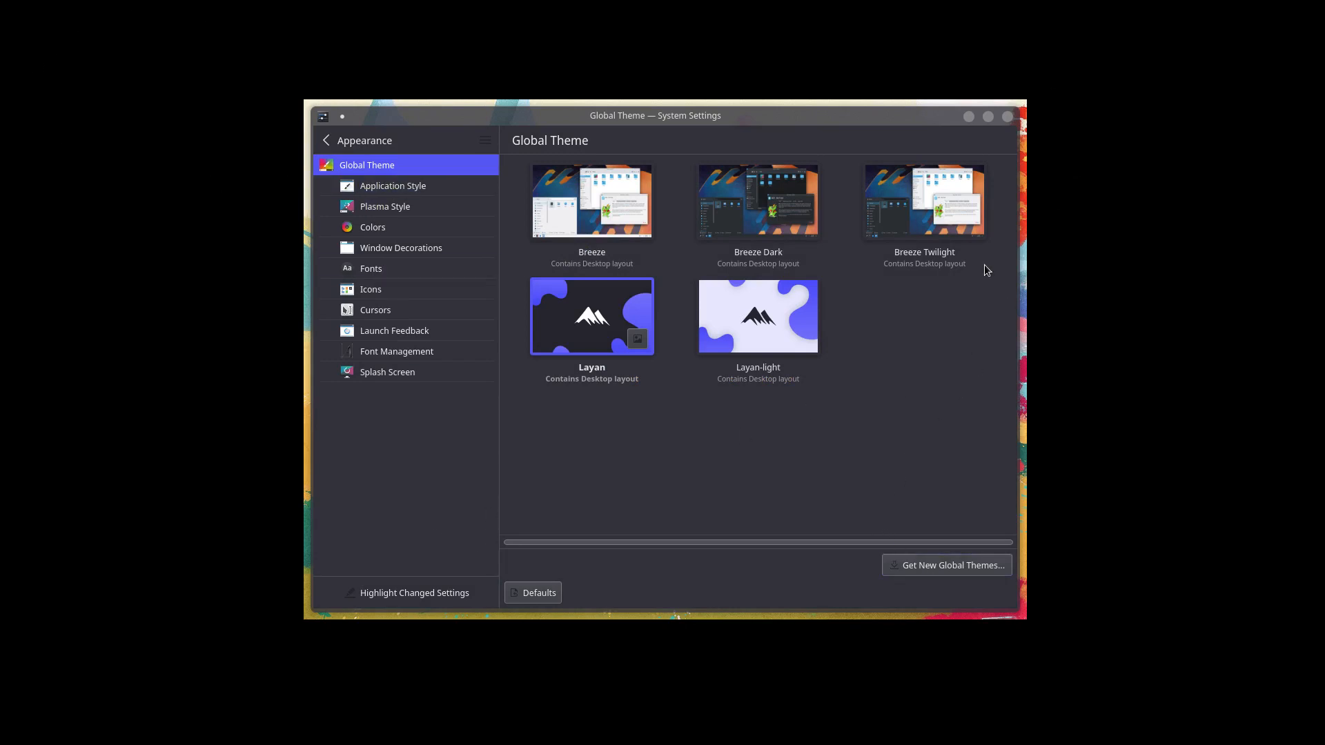
left_click(1007, 117)
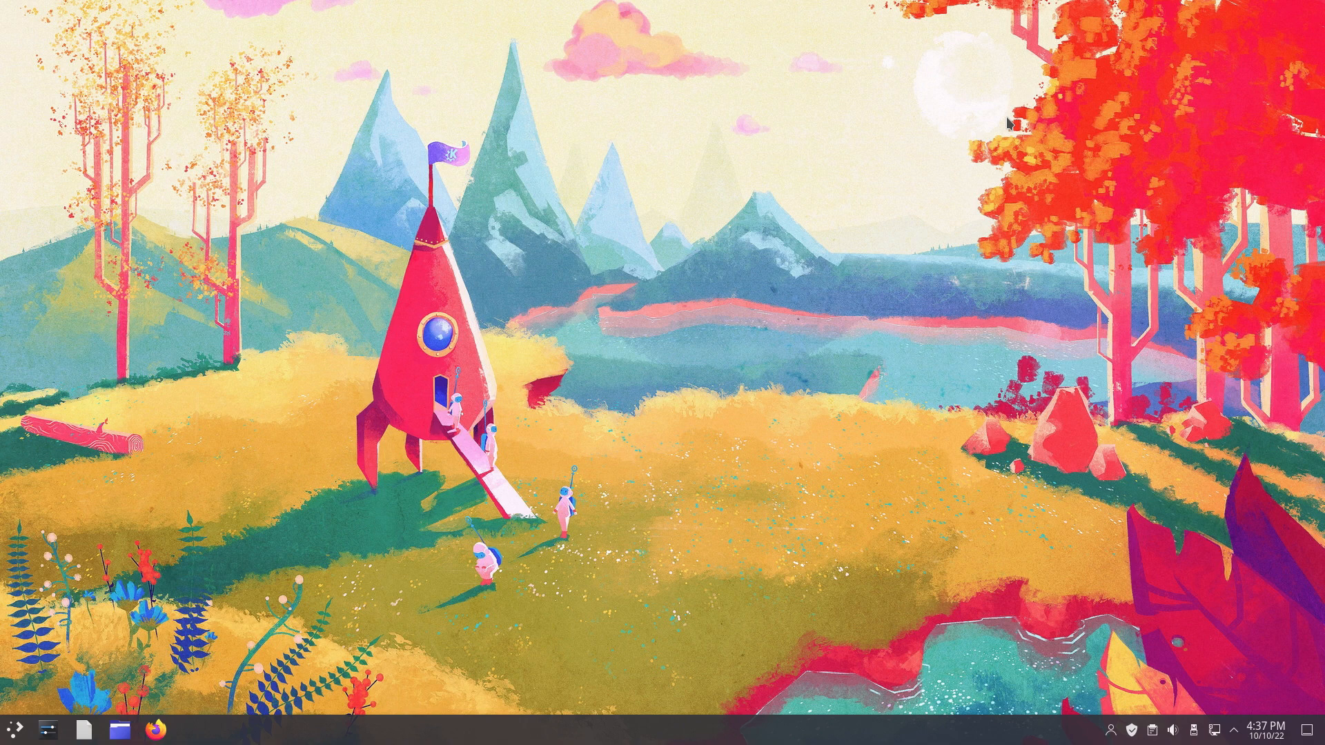
Step: Log out of the Plasma session and sign back in with the account password
left_click(14, 729)
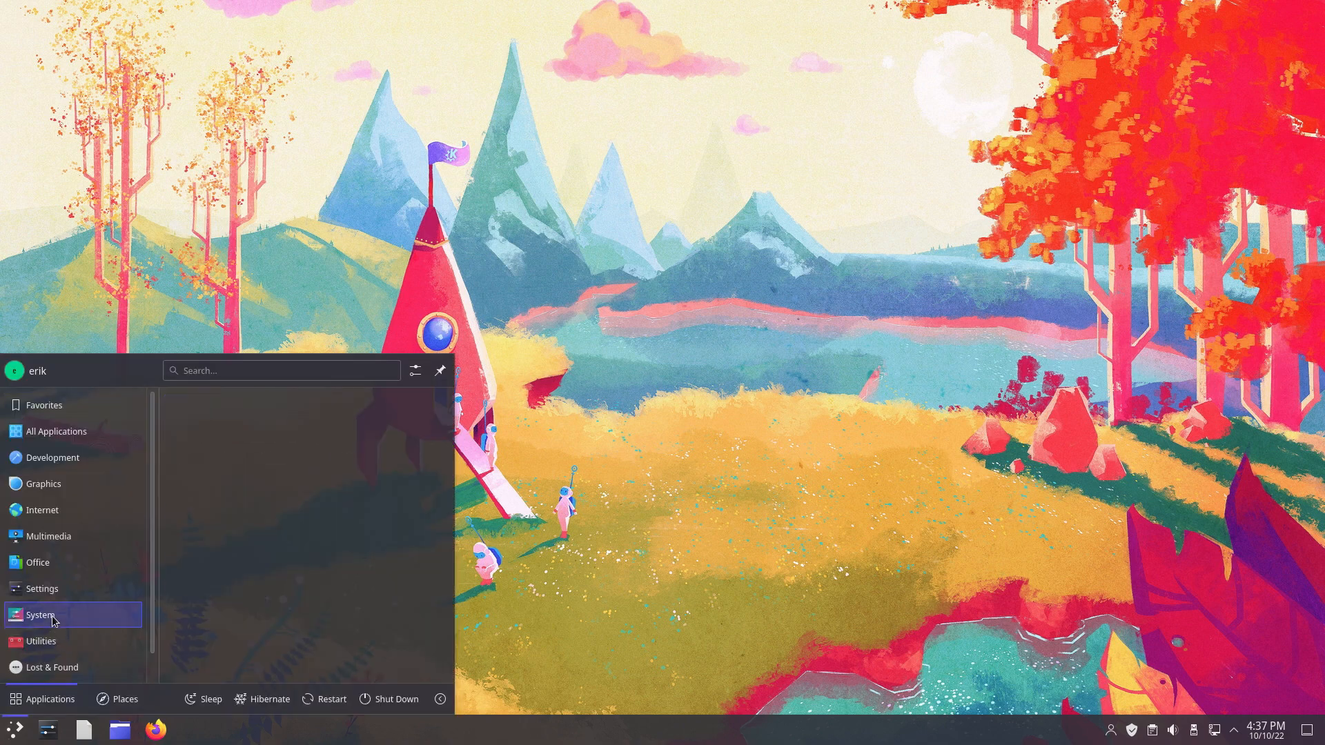
mouse_move(55, 594)
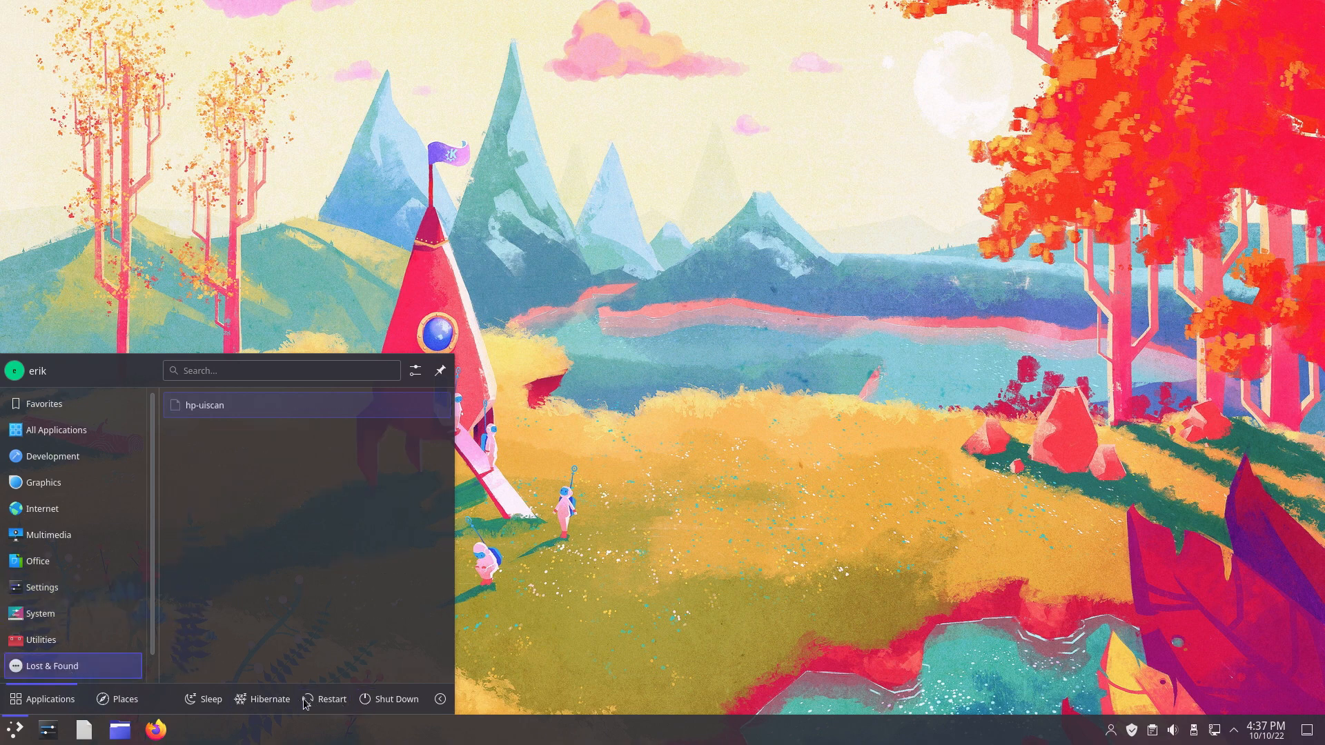
left_click(385, 699)
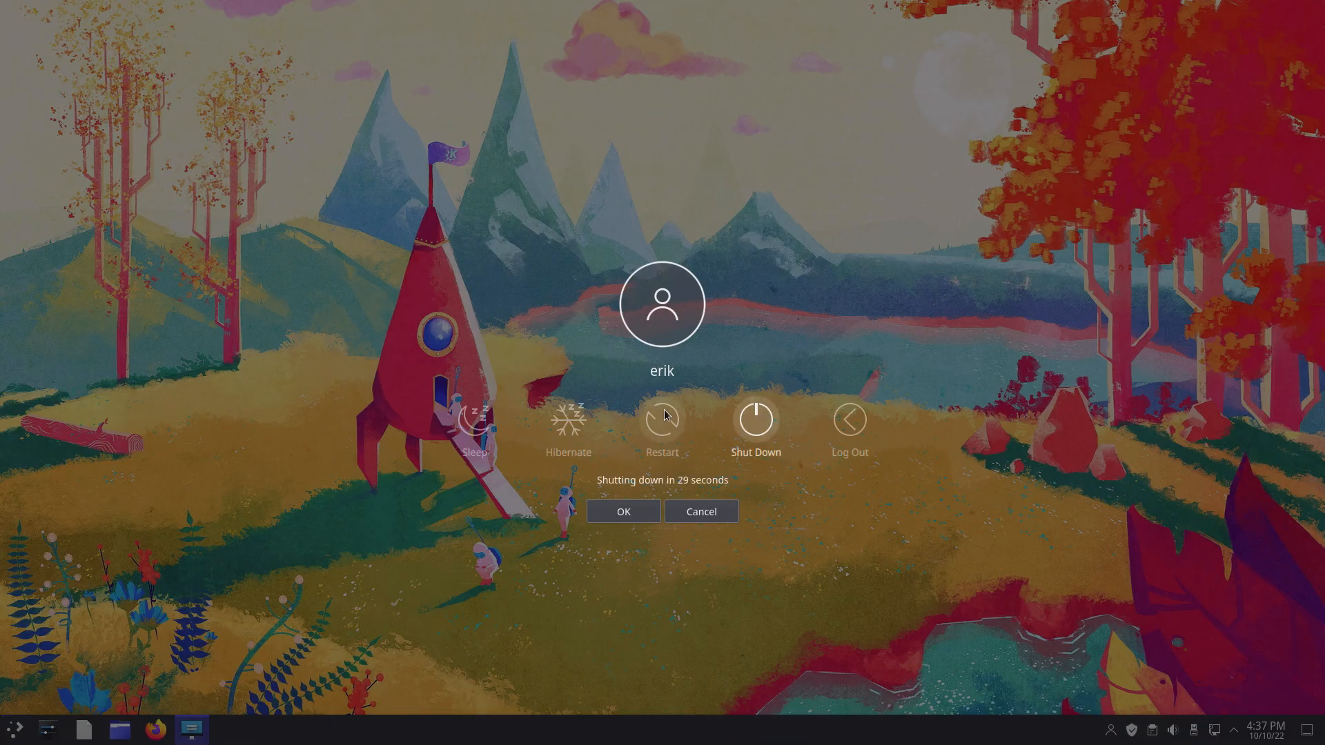
left_click(831, 427)
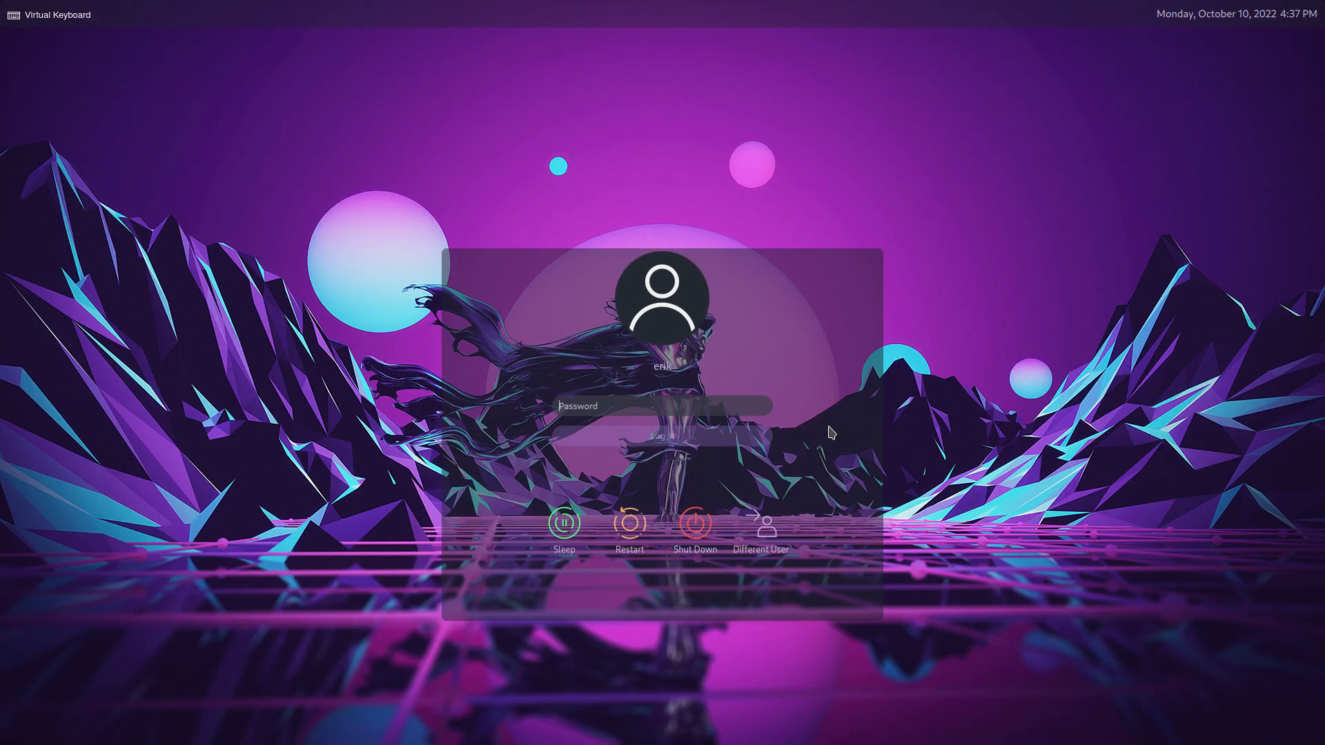
type("••••")
key("Return")
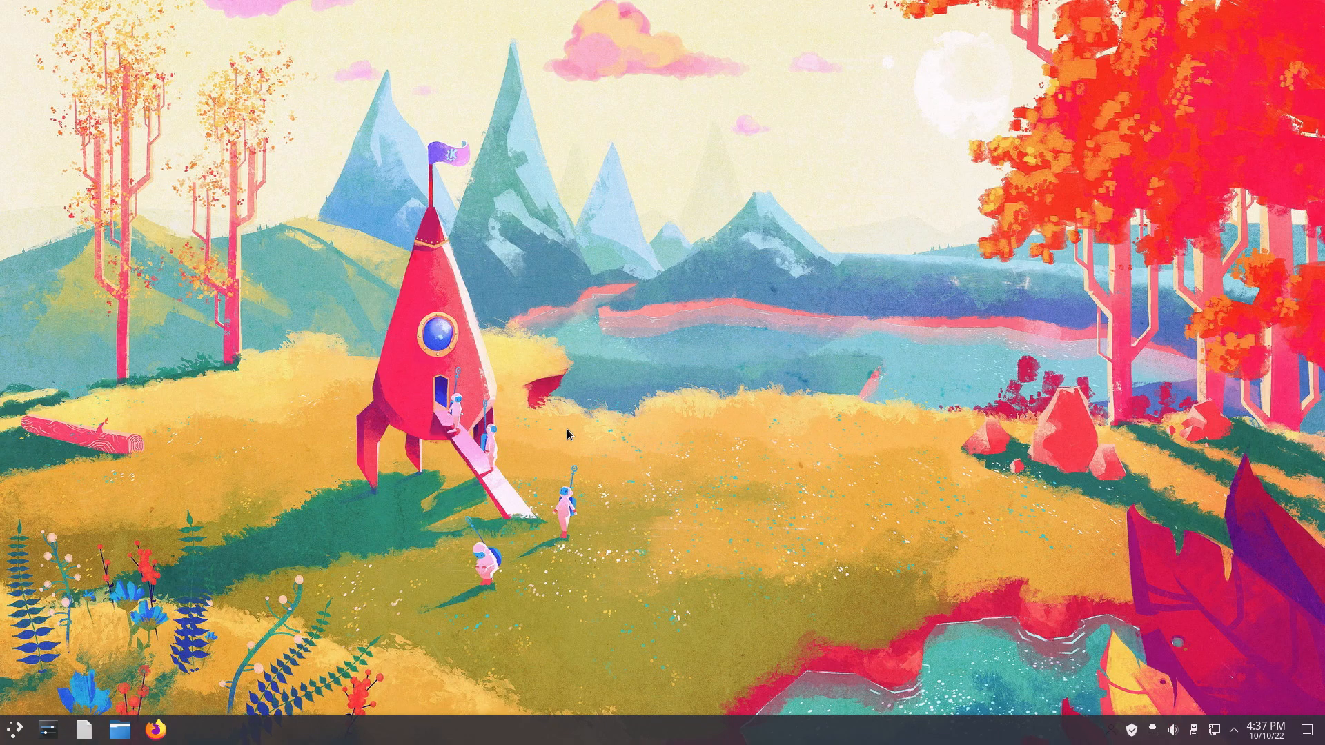
Step: Reopen System Settings, check which global theme is selected under Appearance, and close the window
left_click(14, 729)
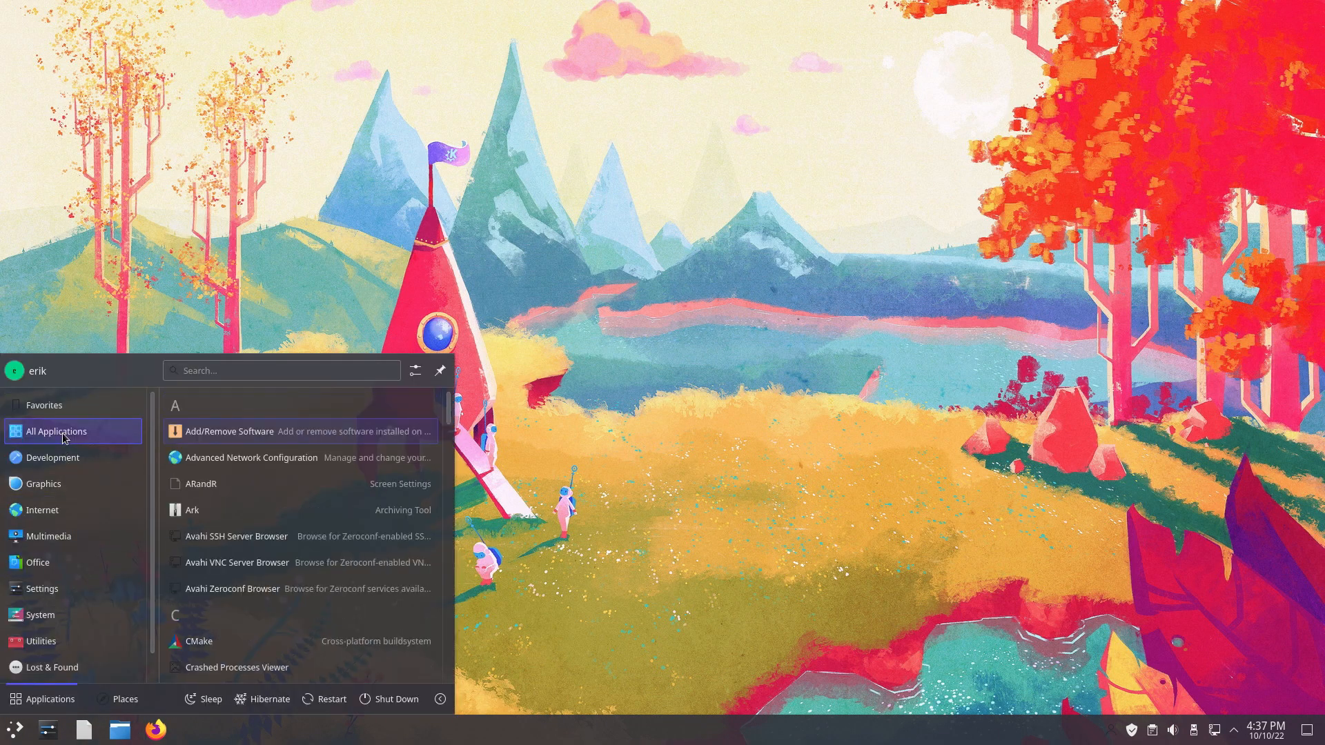
mouse_move(61, 418)
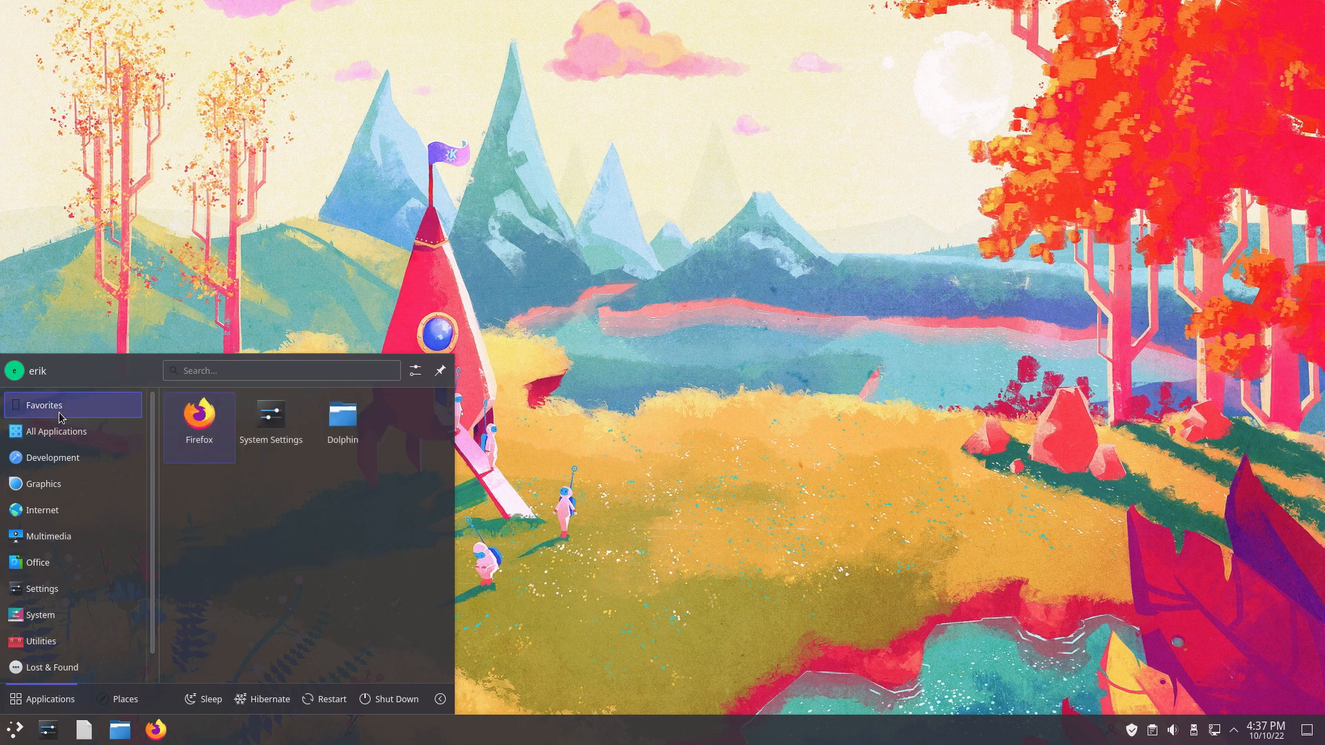
left_click(270, 417)
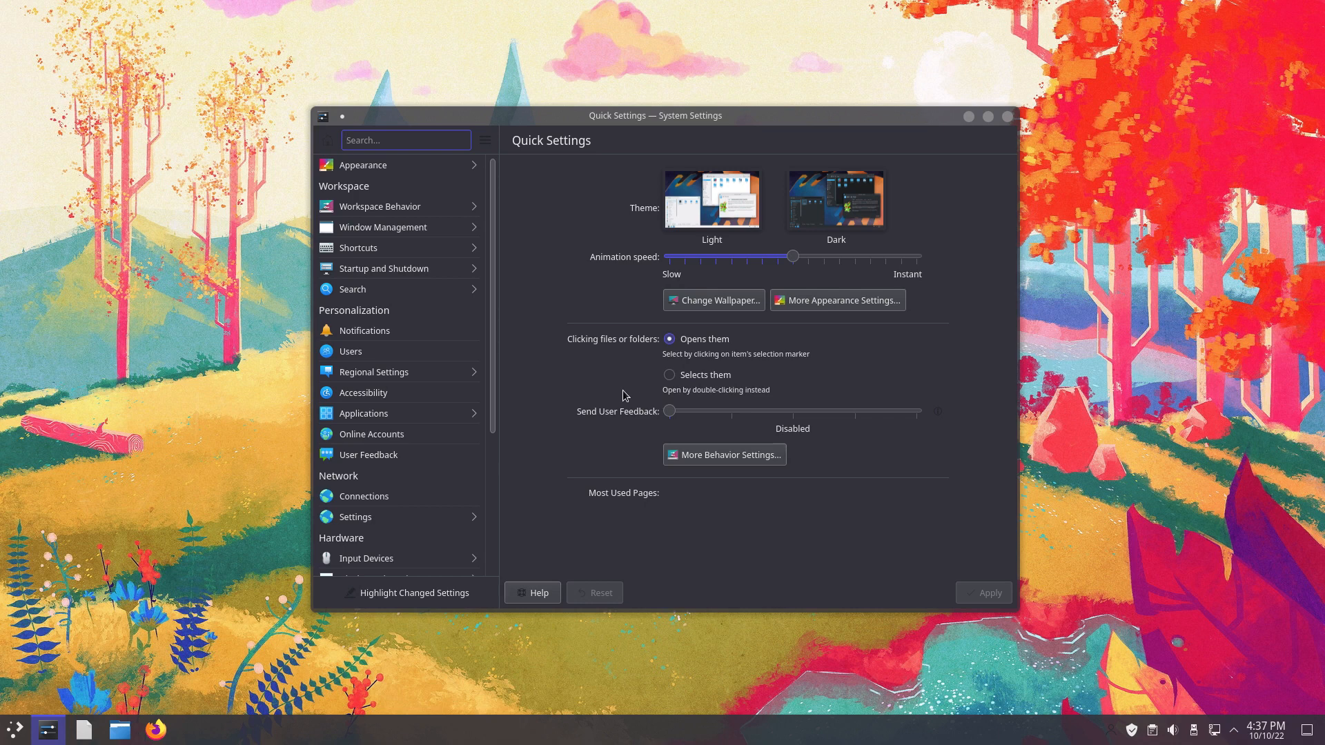
left_click(411, 170)
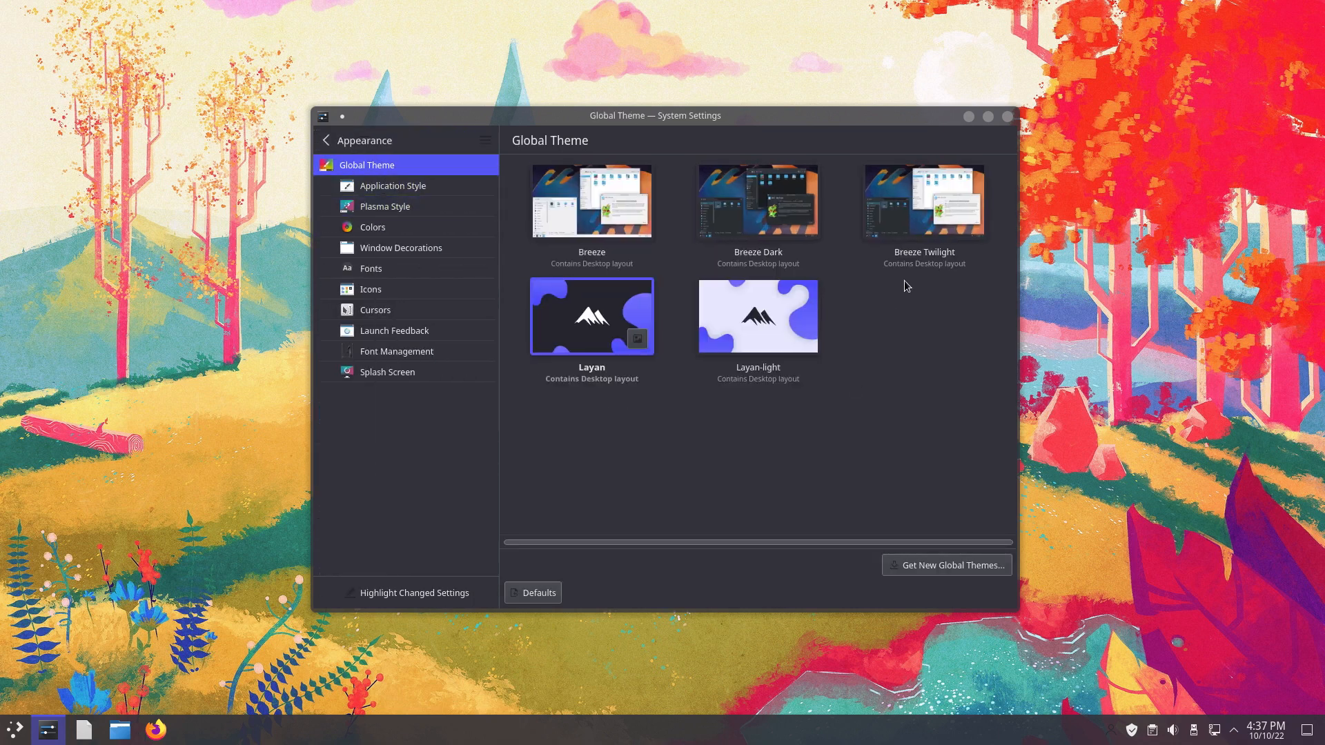
left_click(1012, 120)
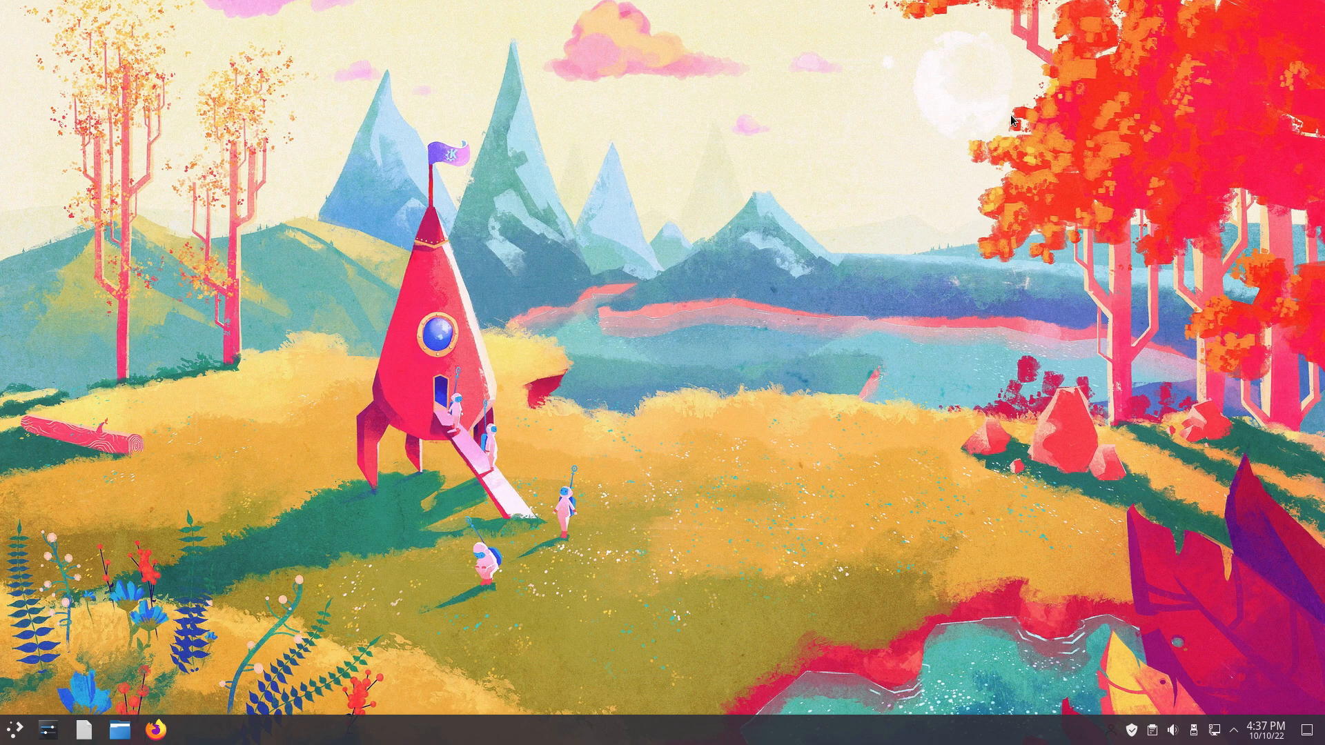
Step: Launch Konsole to review the system information summary, including the theme and icons, and close it
left_click(15, 736)
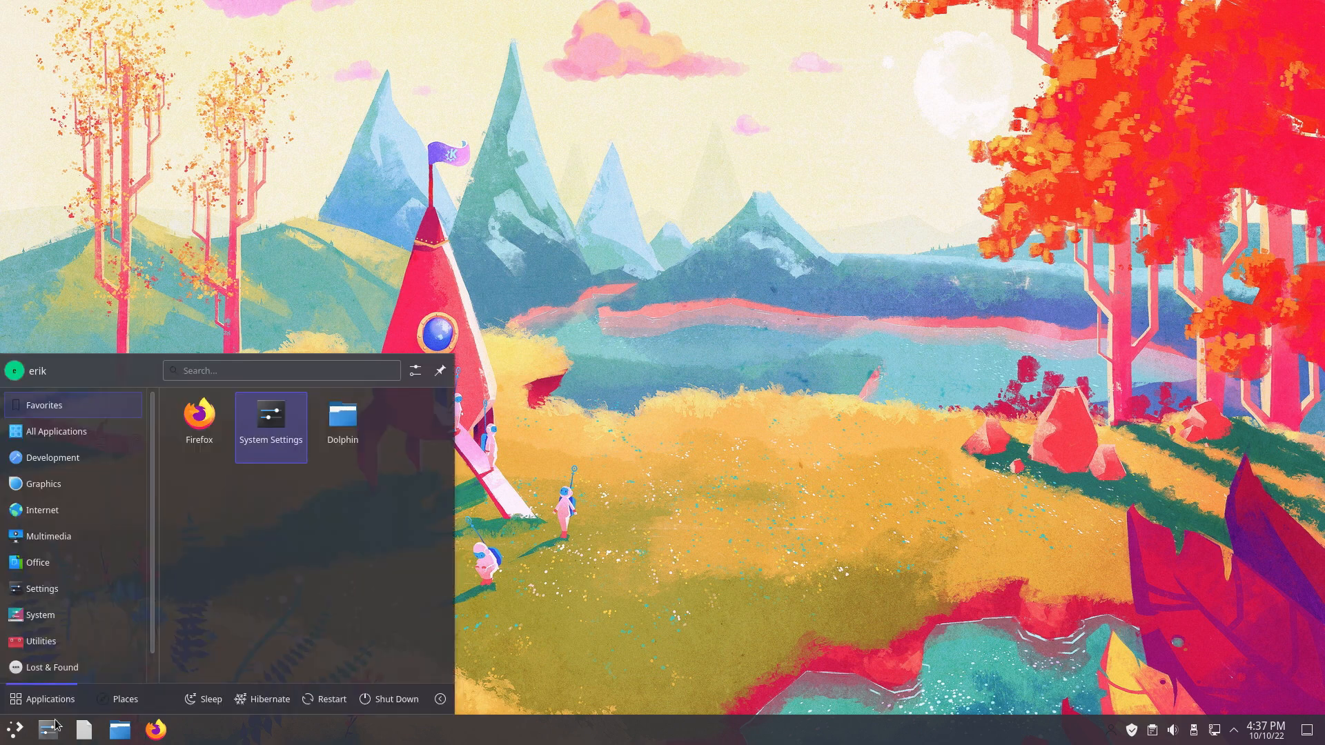
type("kons")
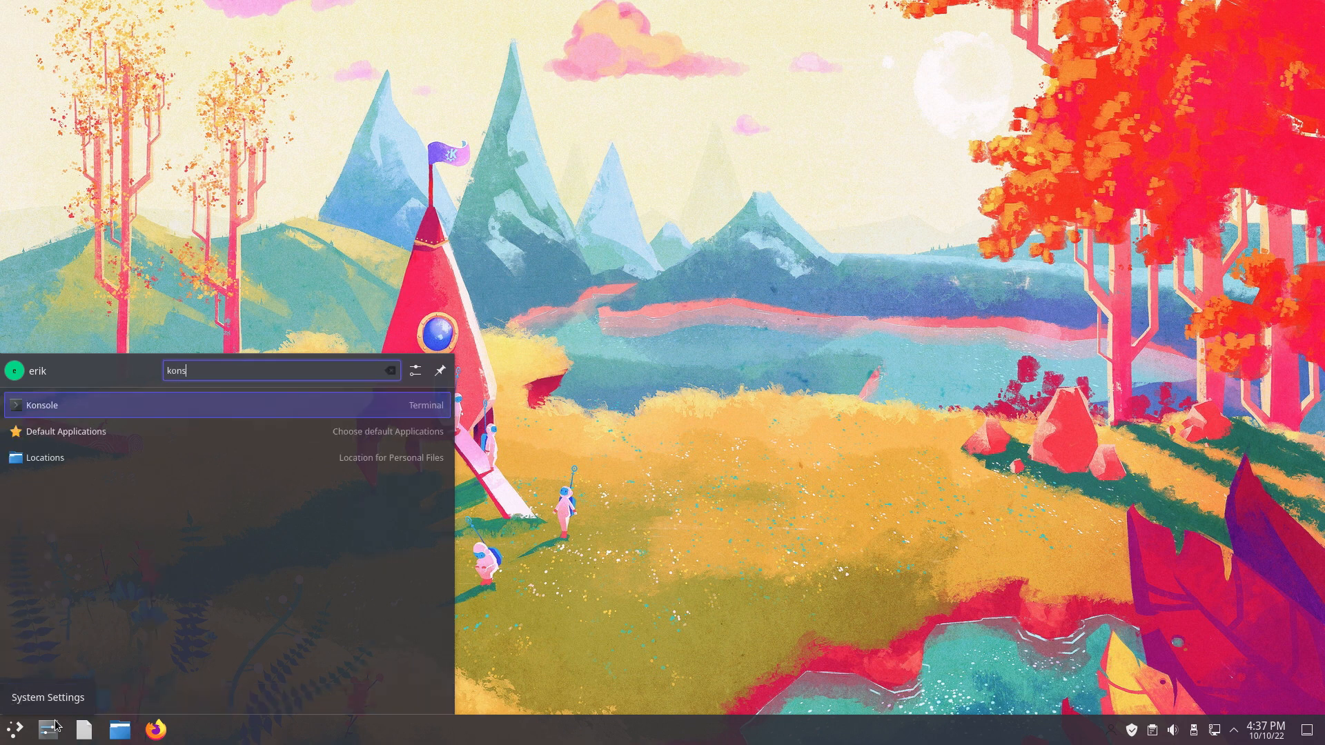
key("Return")
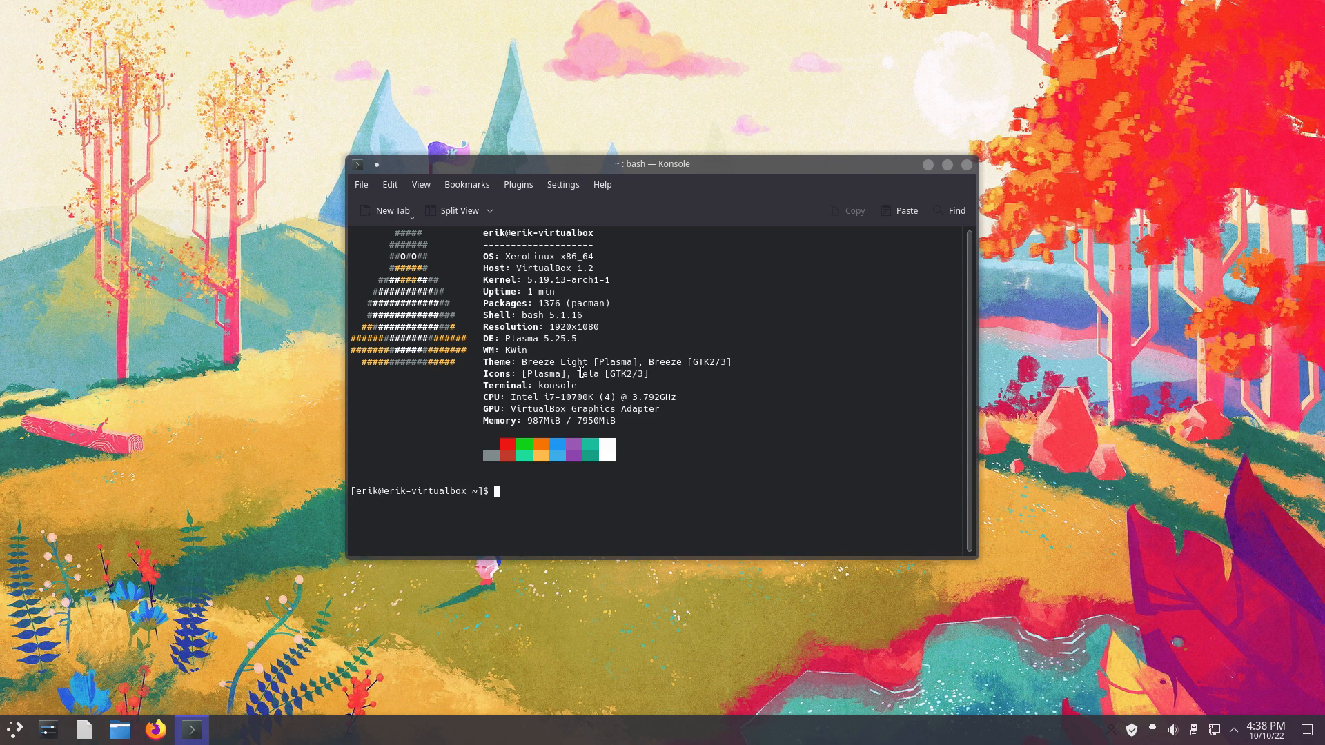
left_click(967, 164)
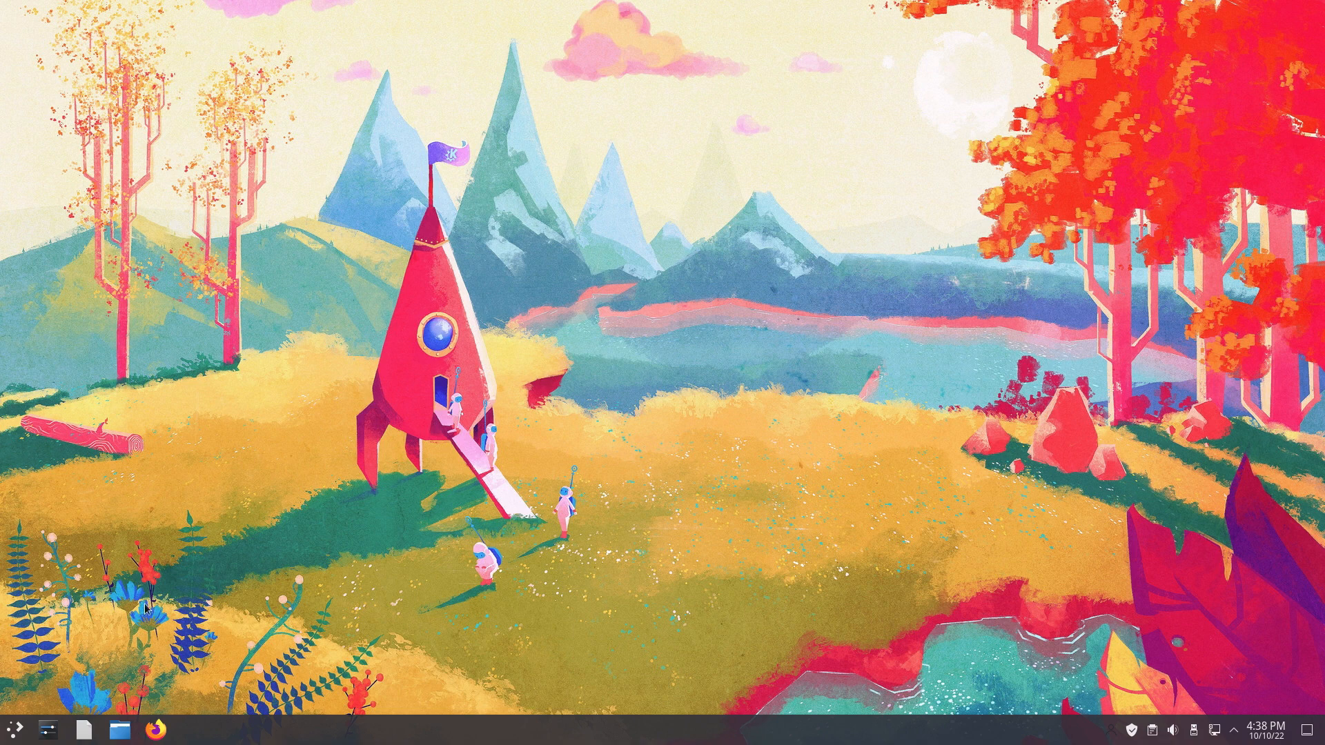
Step: Open the home folder in Dolphin with hidden files shown and the window maximized to examine the configuration folders
left_click(132, 736)
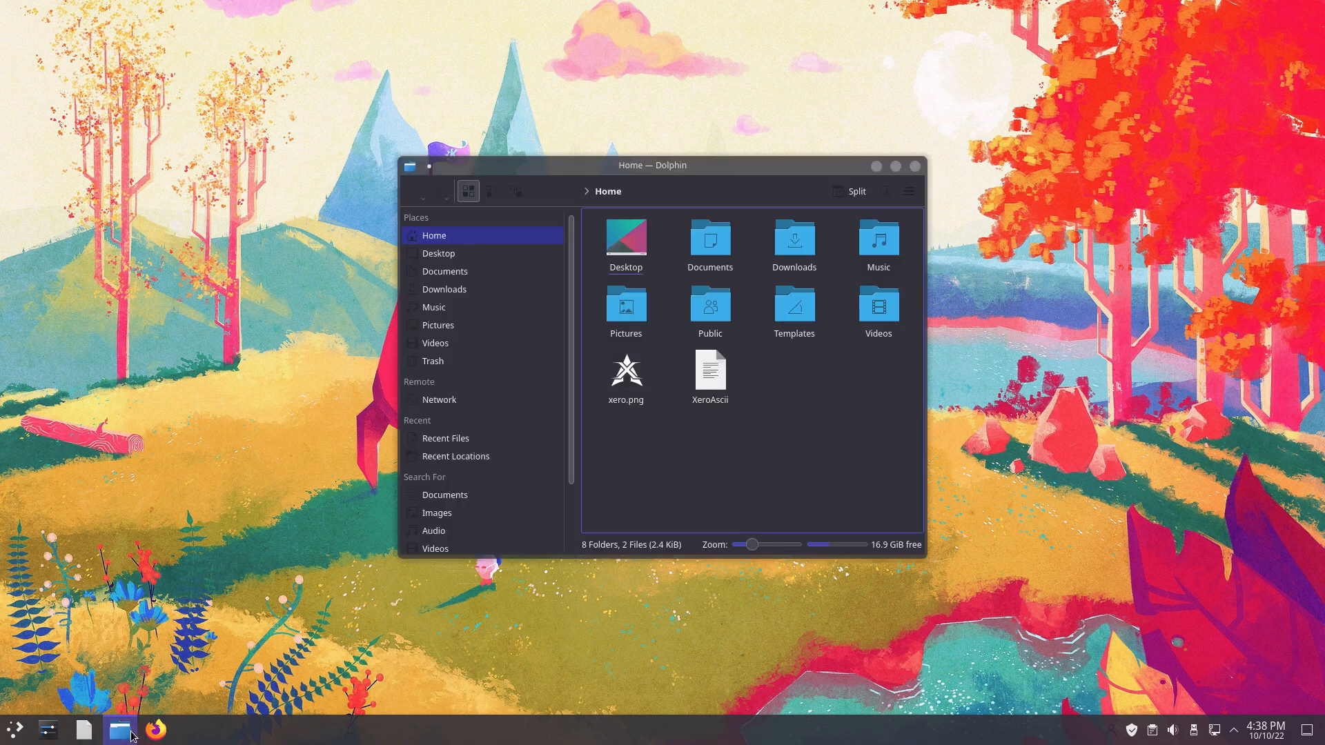
key("ctrl+h")
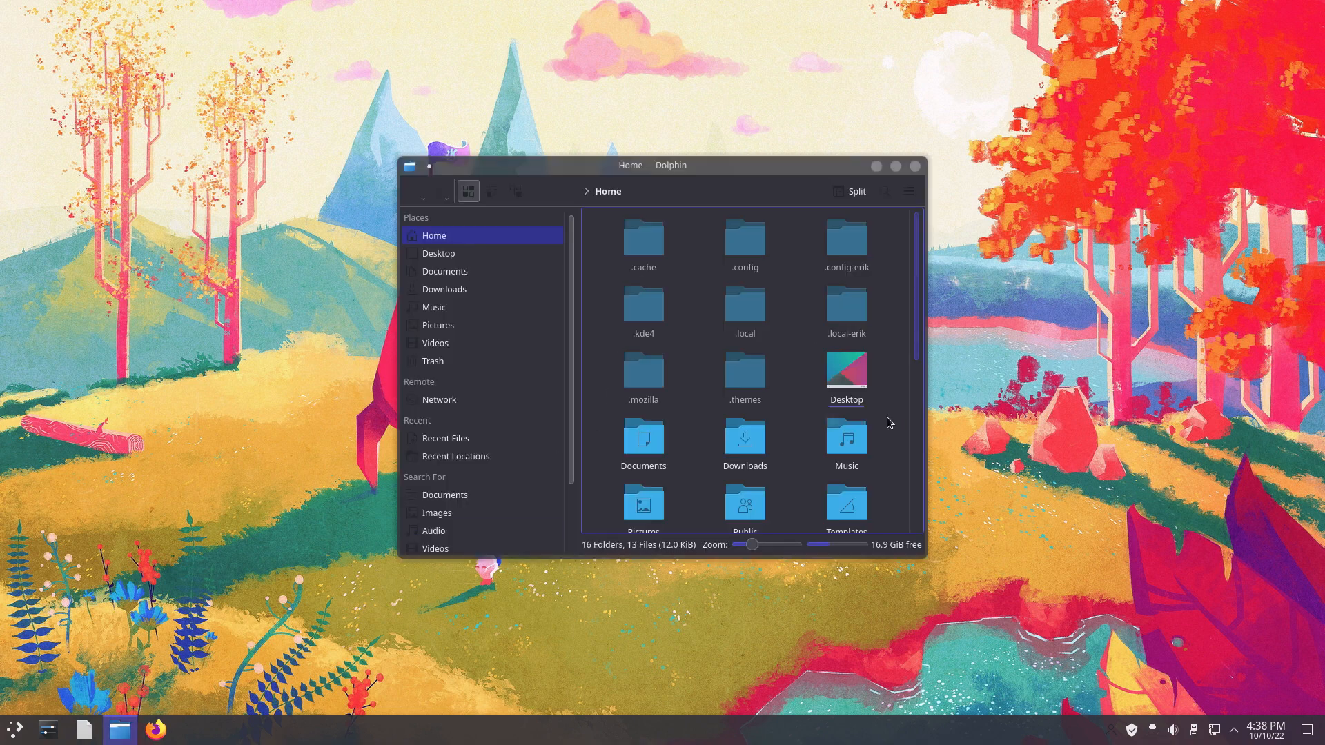
left_click(895, 167)
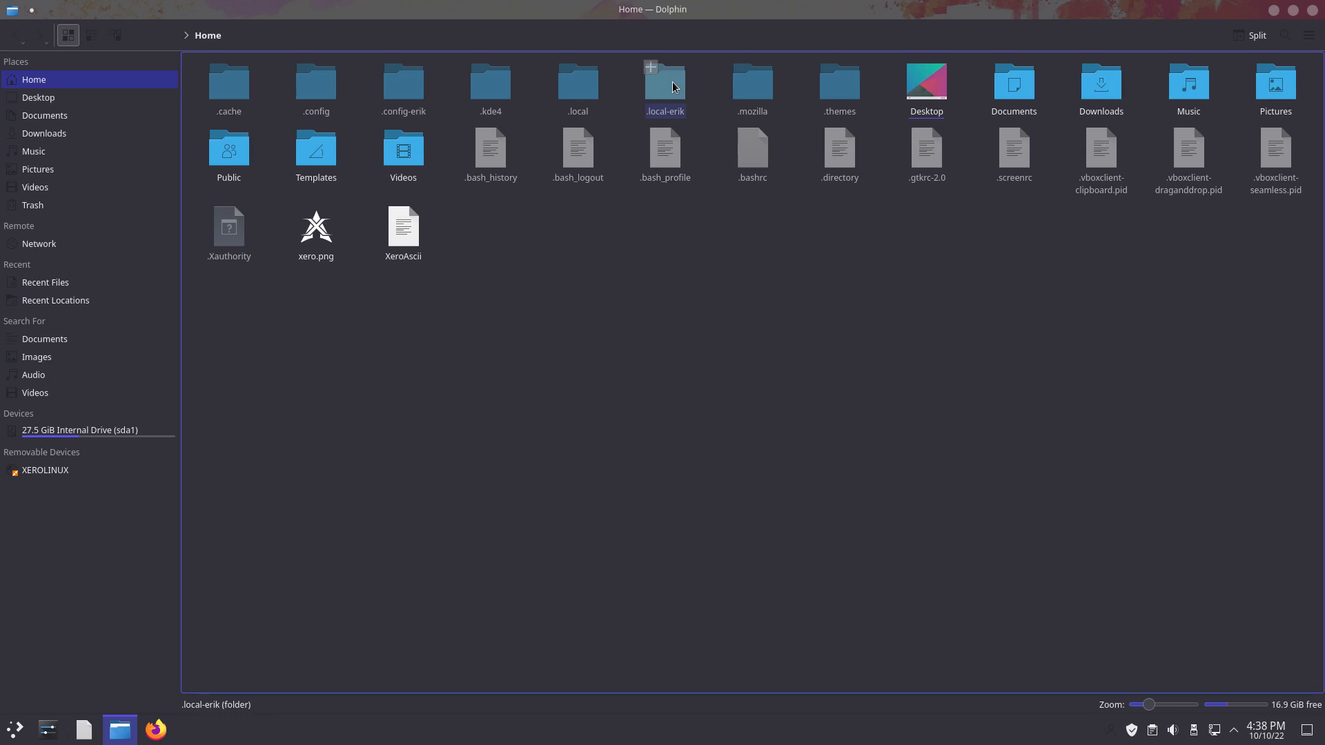
Step: Browse to the /etc/skel folder on the internal drive
left_click(110, 439)
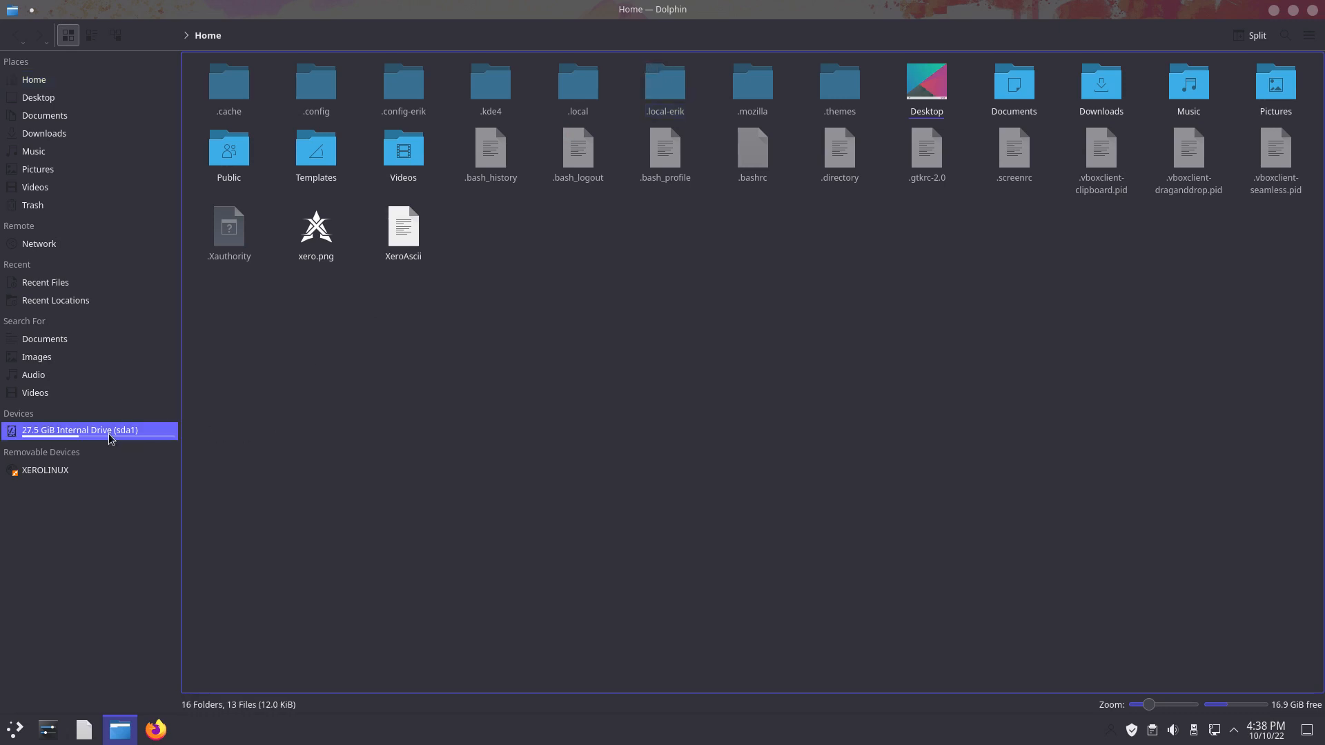
double_click(519, 96)
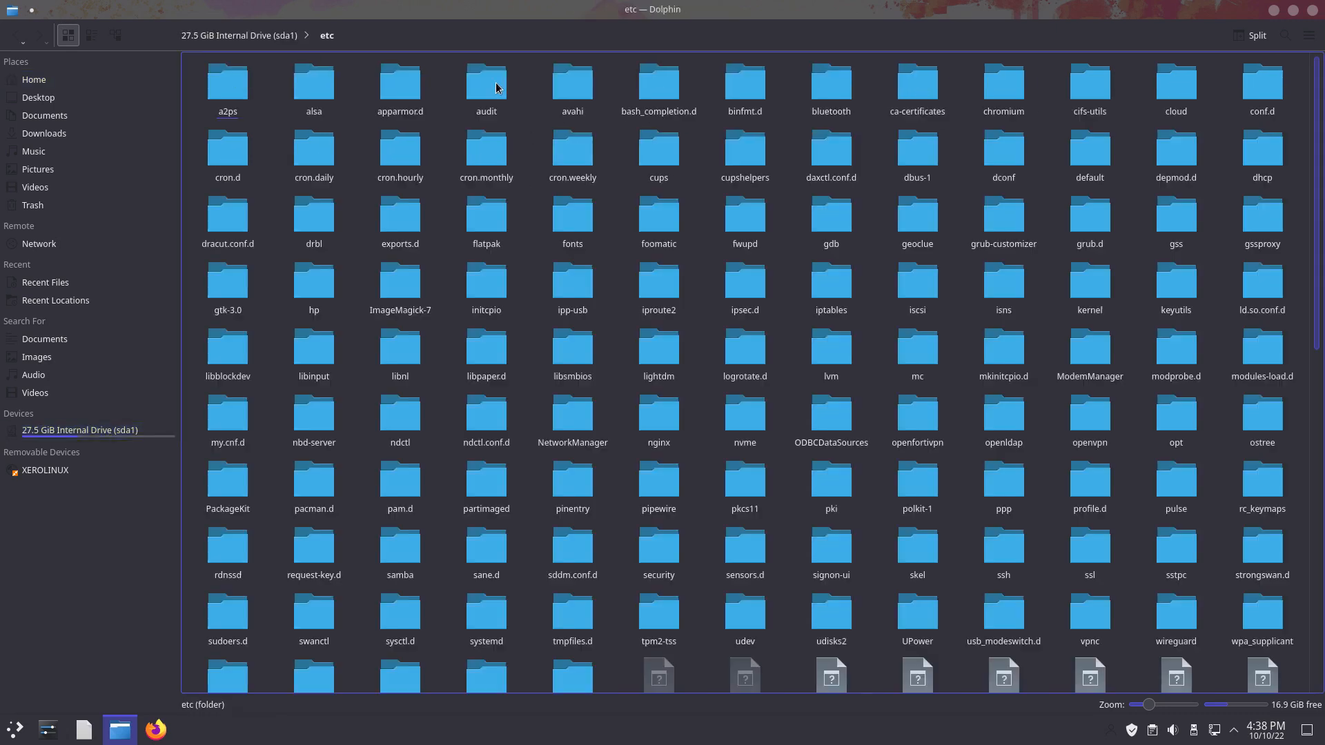
type("sk")
key("Return")
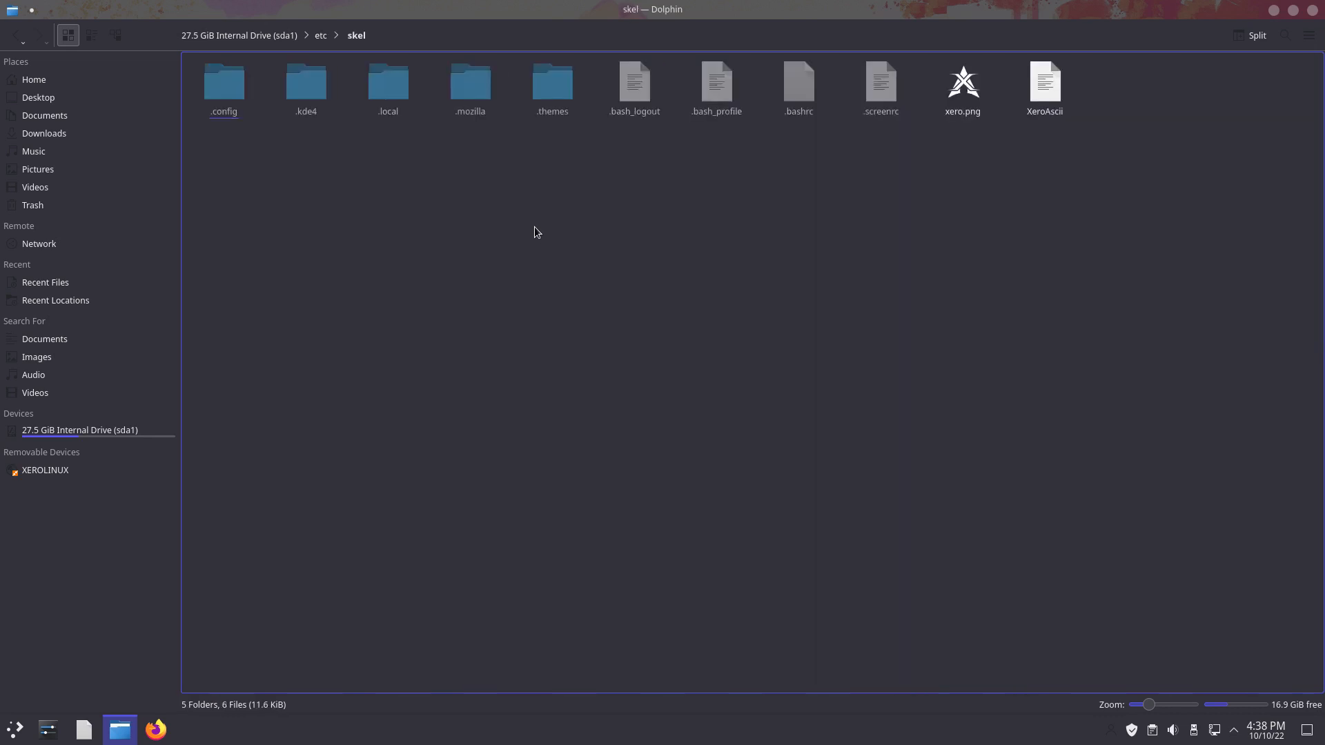
Step: Examine .bashrc in /etc/skel and ksmserverrc, konsolerc and krunnerrc in its .config folder, then close Kate and Dolphin
double_click(799, 95)
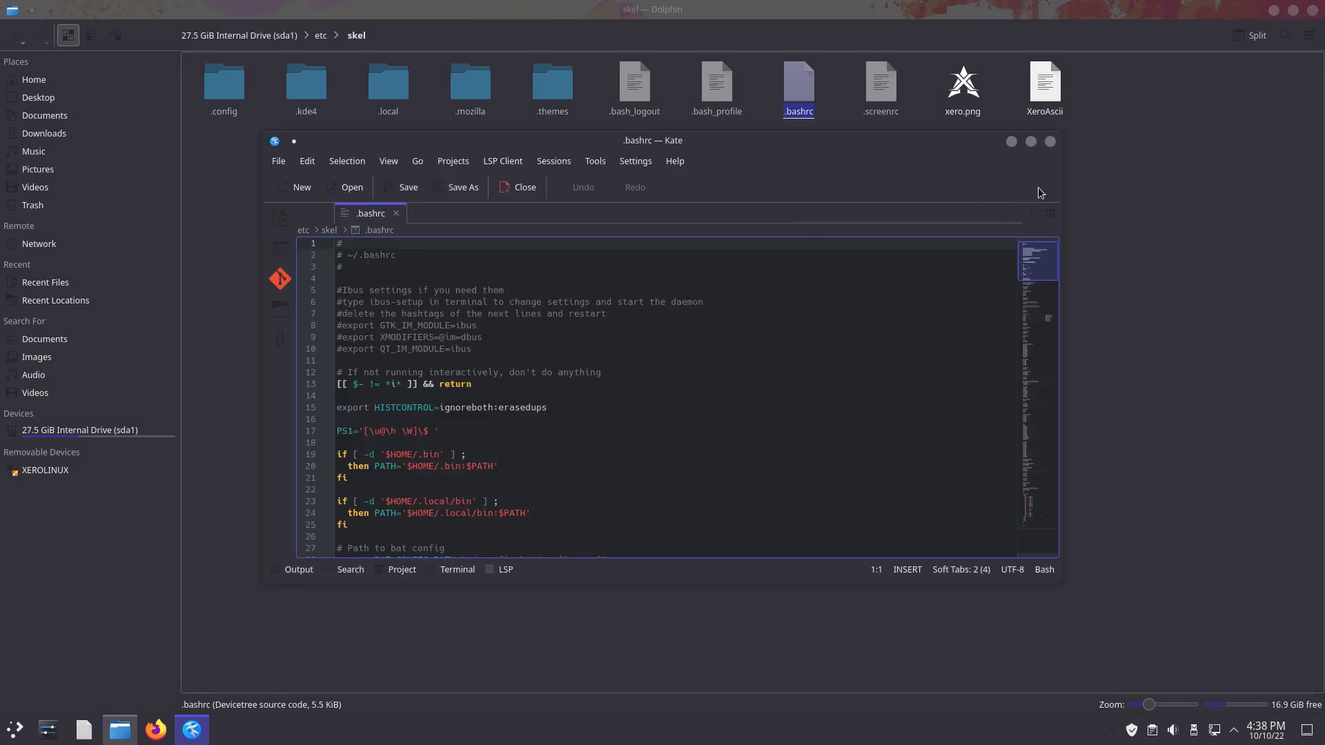
double_click(229, 90)
double_click(408, 245)
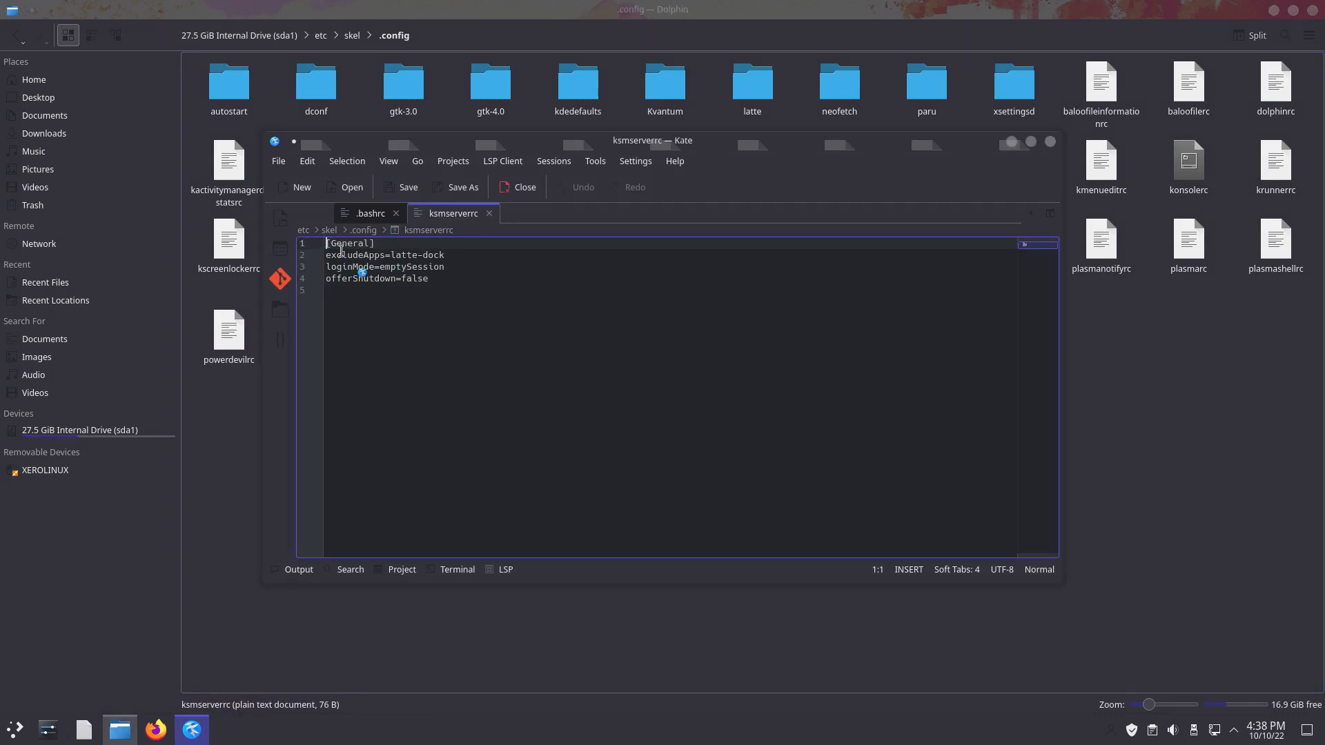
double_click(1187, 174)
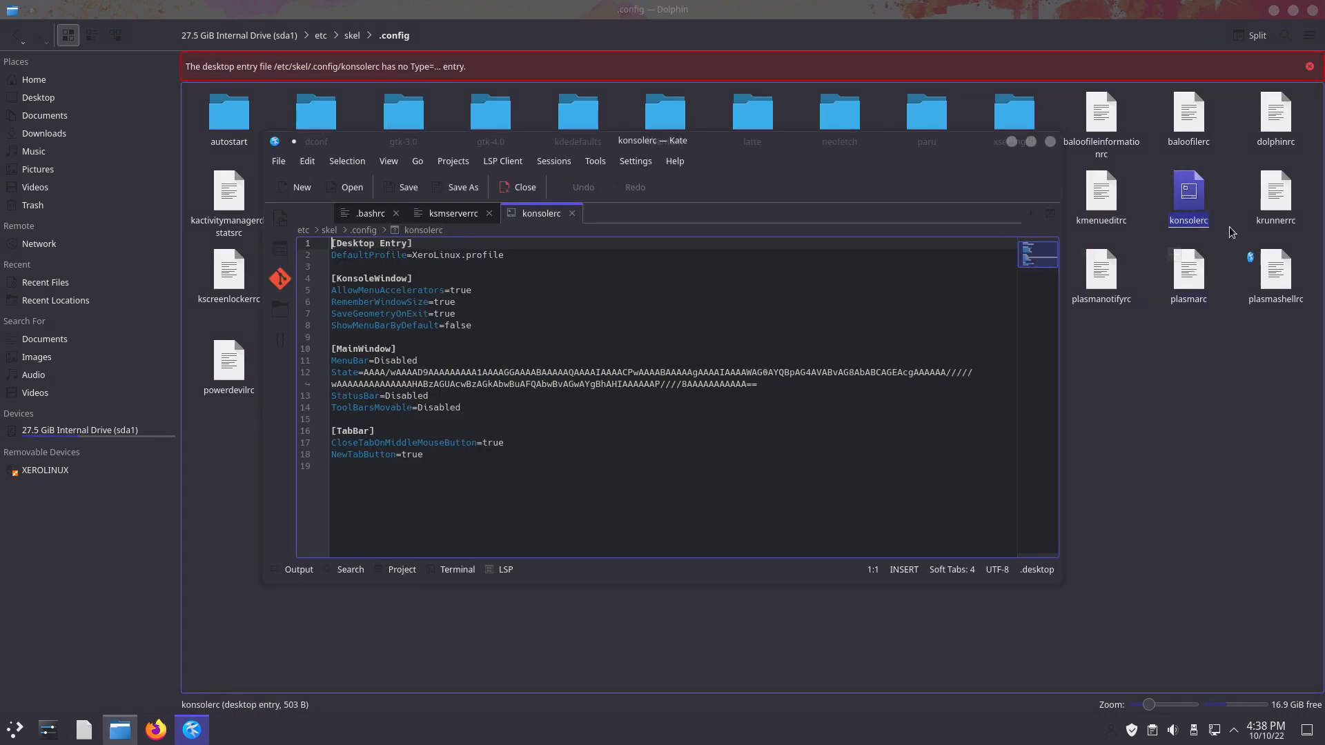
left_click(1264, 206)
double_click(1264, 205)
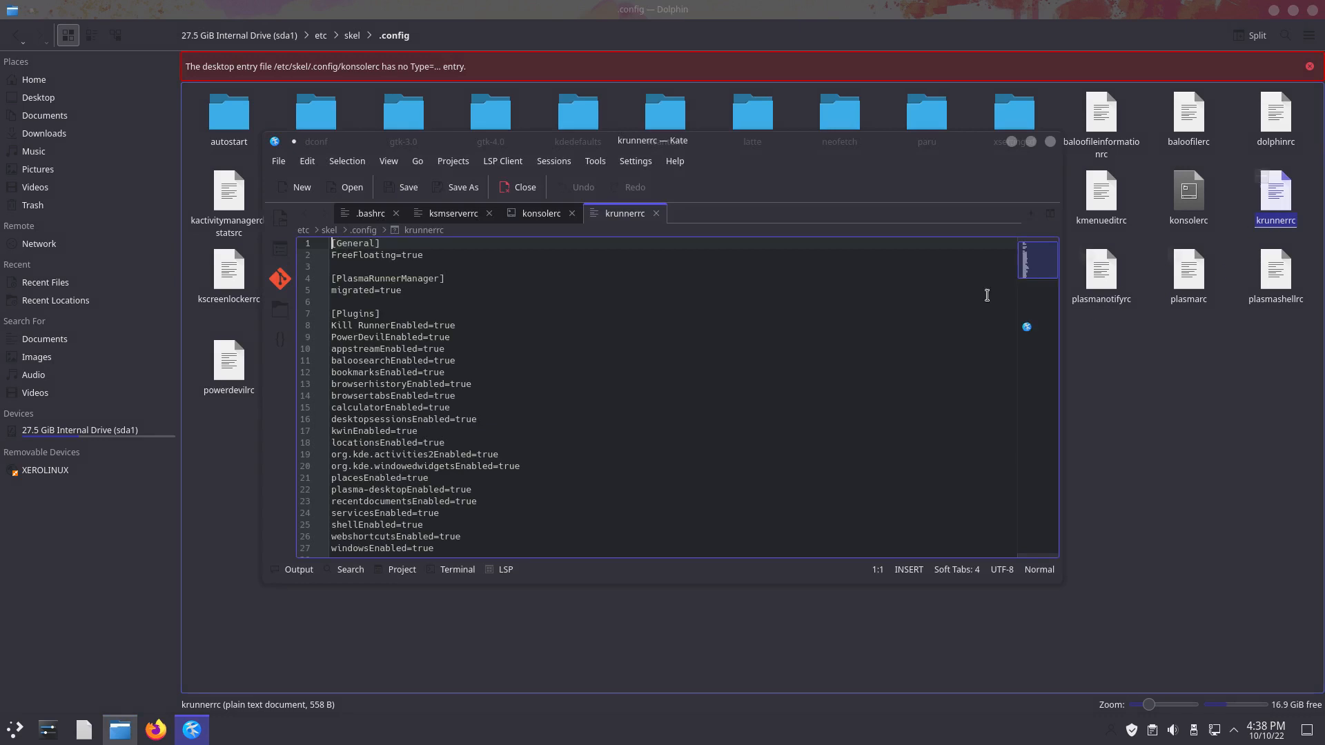
left_click(1050, 142)
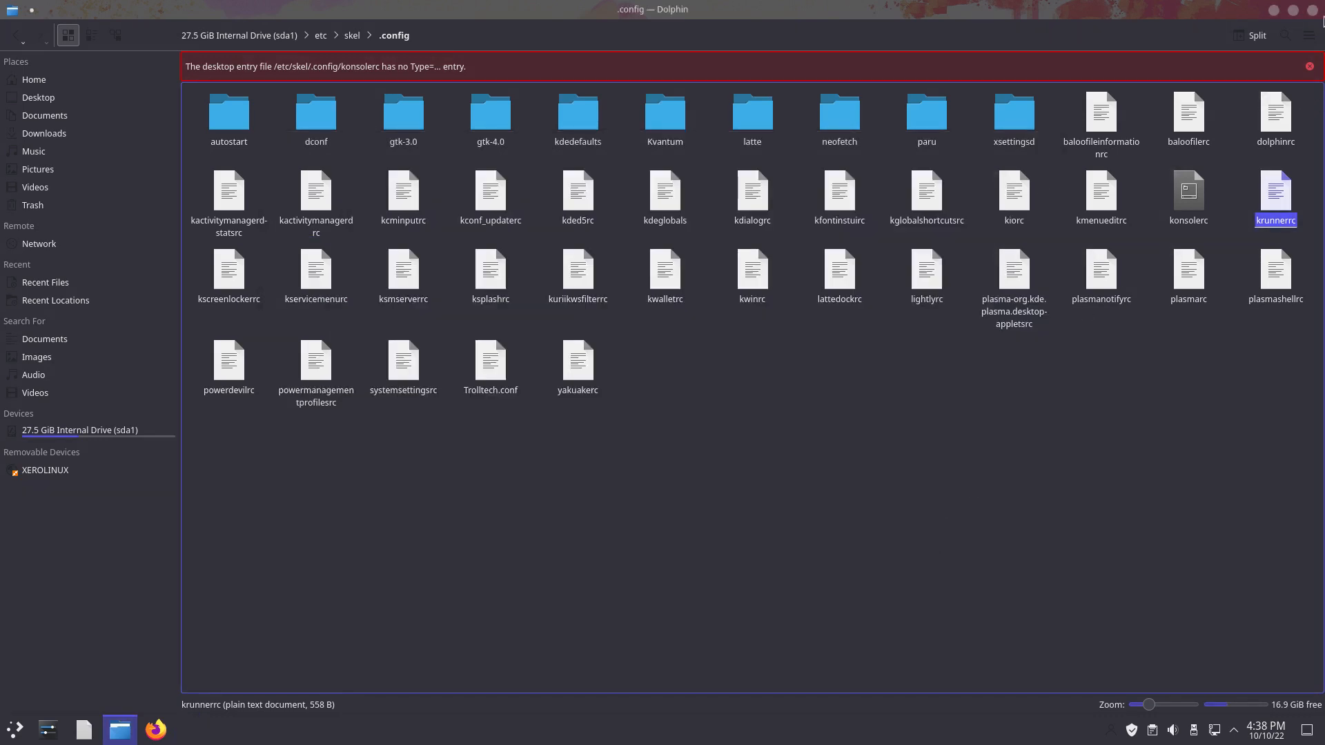
left_click(1312, 9)
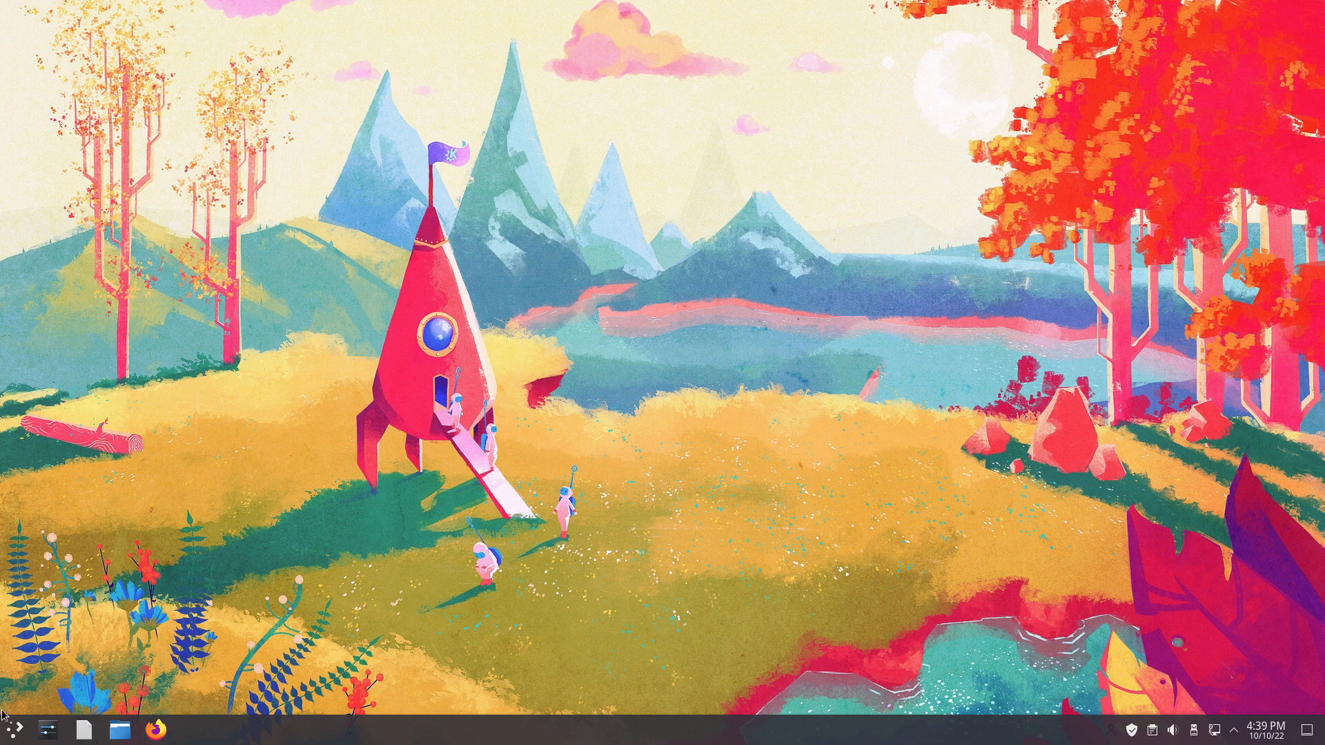
Step: Launch Konsole and run a full system upgrade with sudo pacman -Syyu, authenticating with the sudo password
left_click(10, 738)
type("konsole")
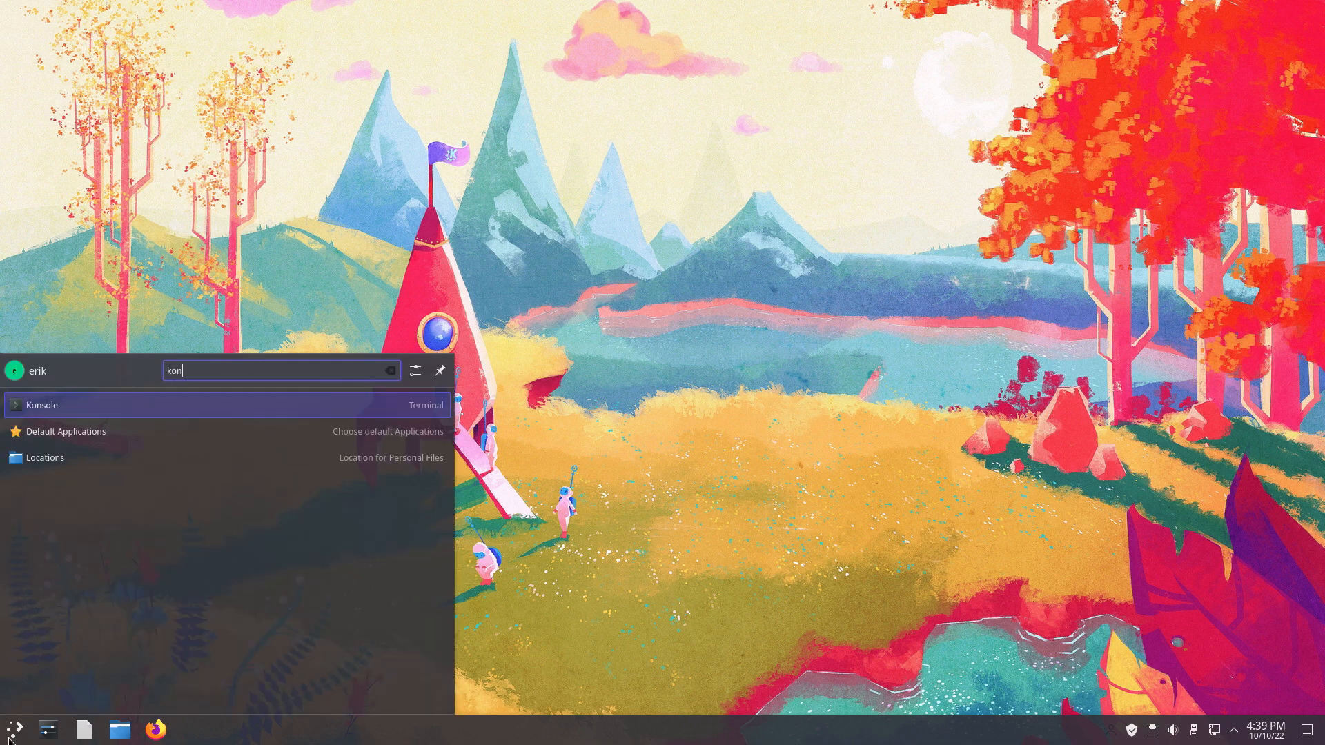
key("Return")
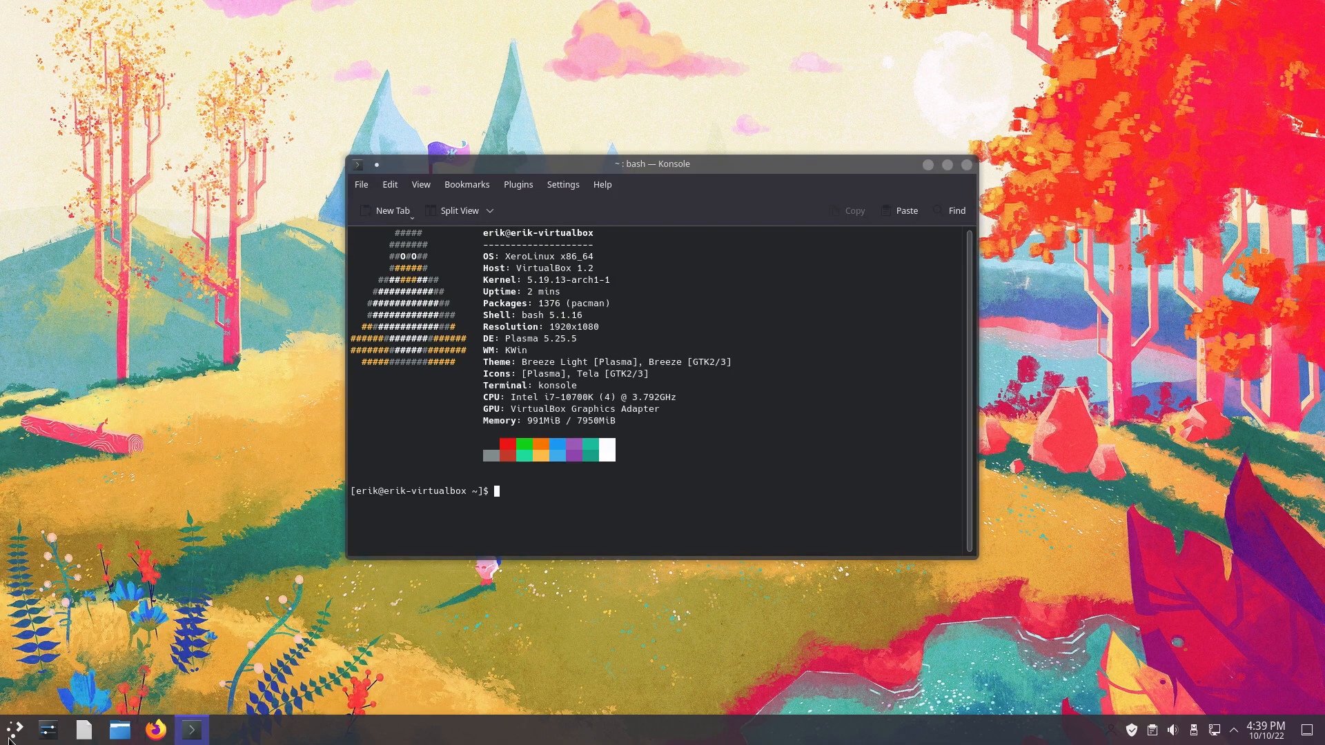
type("sudo pacman -Syyu")
key("Return")
key("Return")
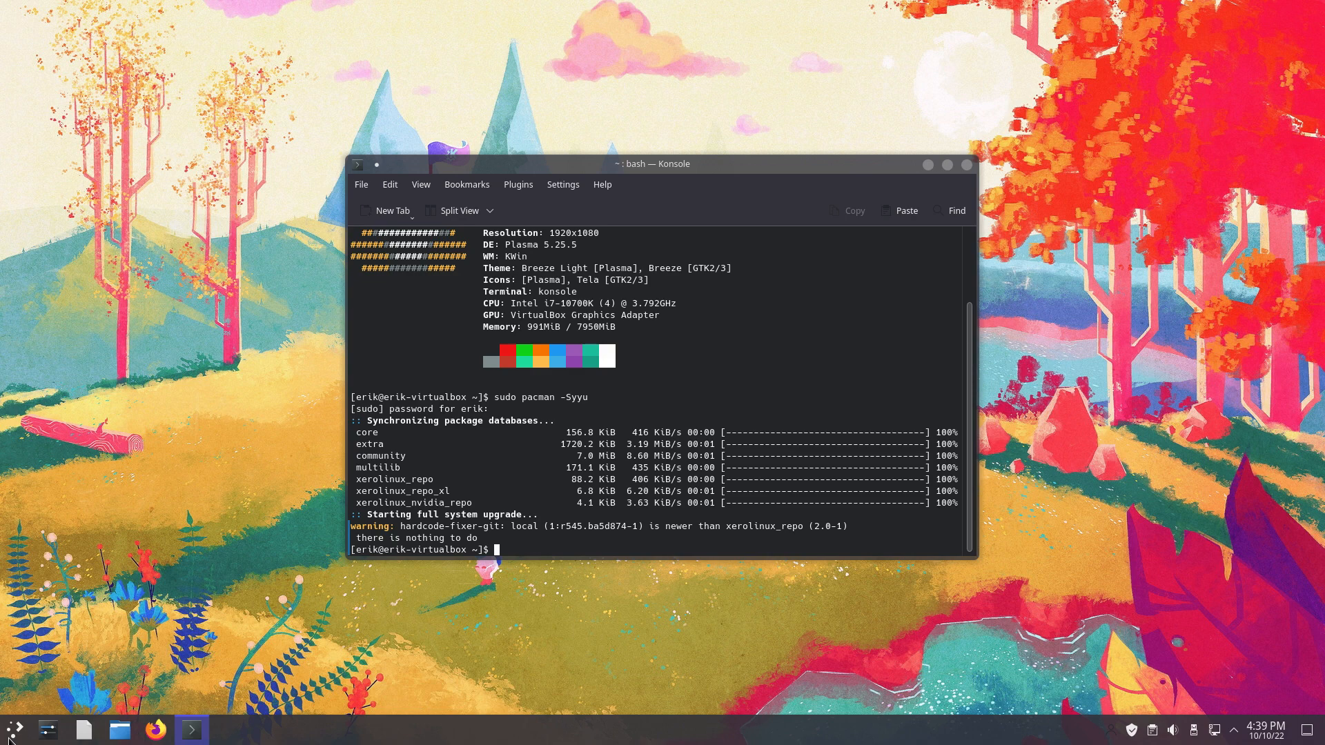
Step: Open Add/Remove Software by searching for "add" in the application launcher
left_click(14, 730)
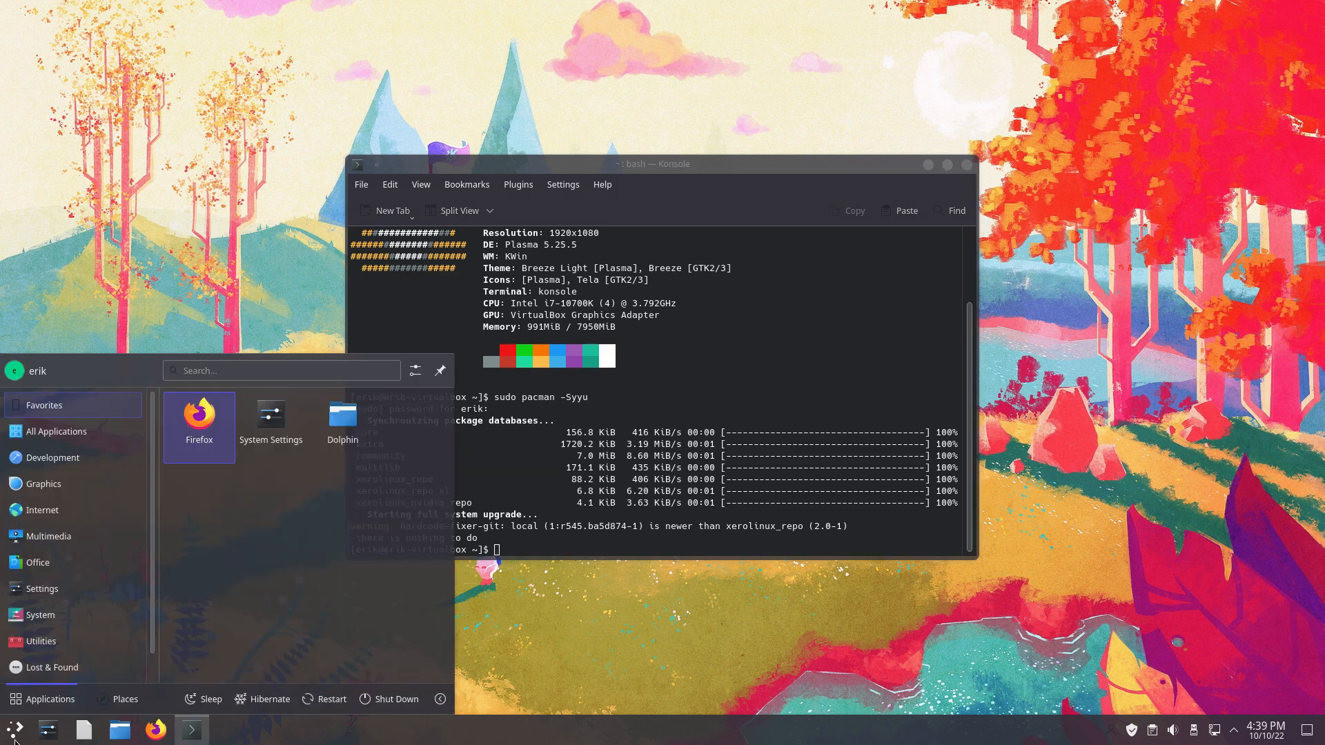
type("add")
key("Return")
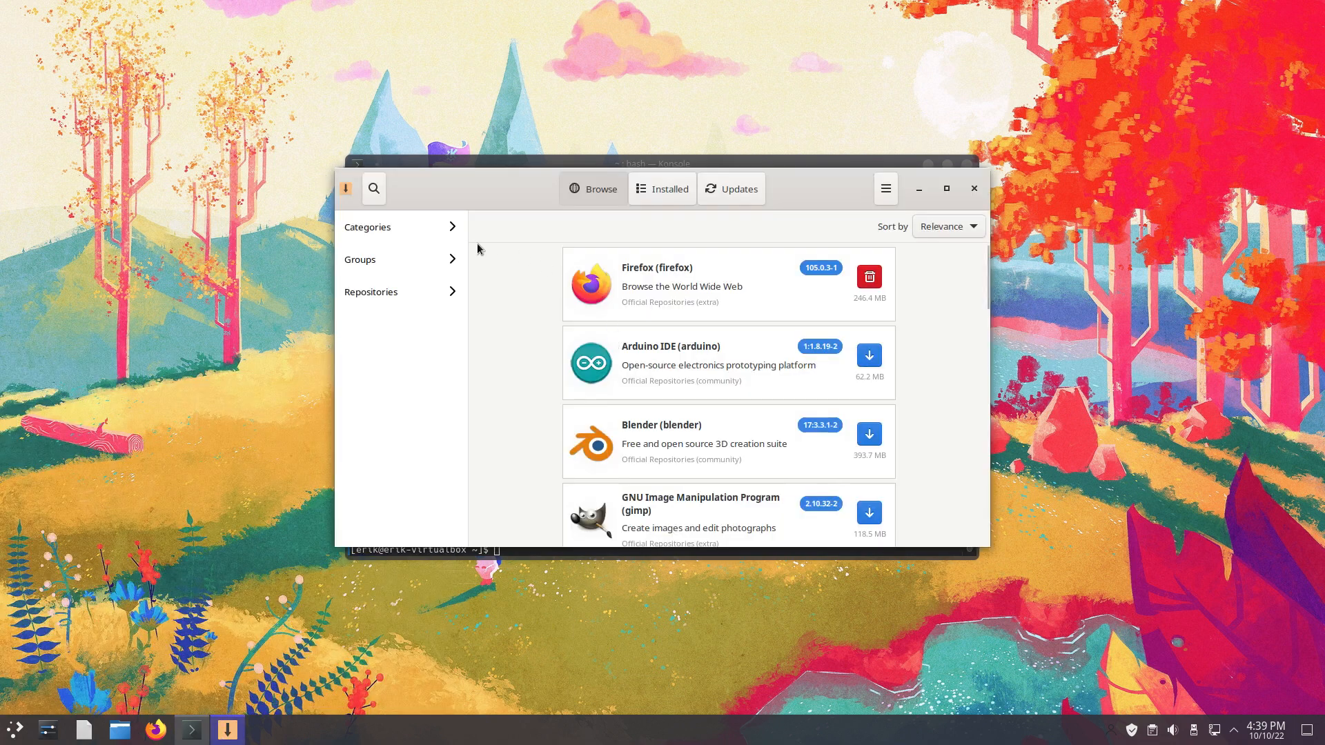
Step: Maximize the package manager and examine the packages in xerolinux_repo, xerolinux_repo_xl and xerolinux_nvidia_repo
left_click(402, 293)
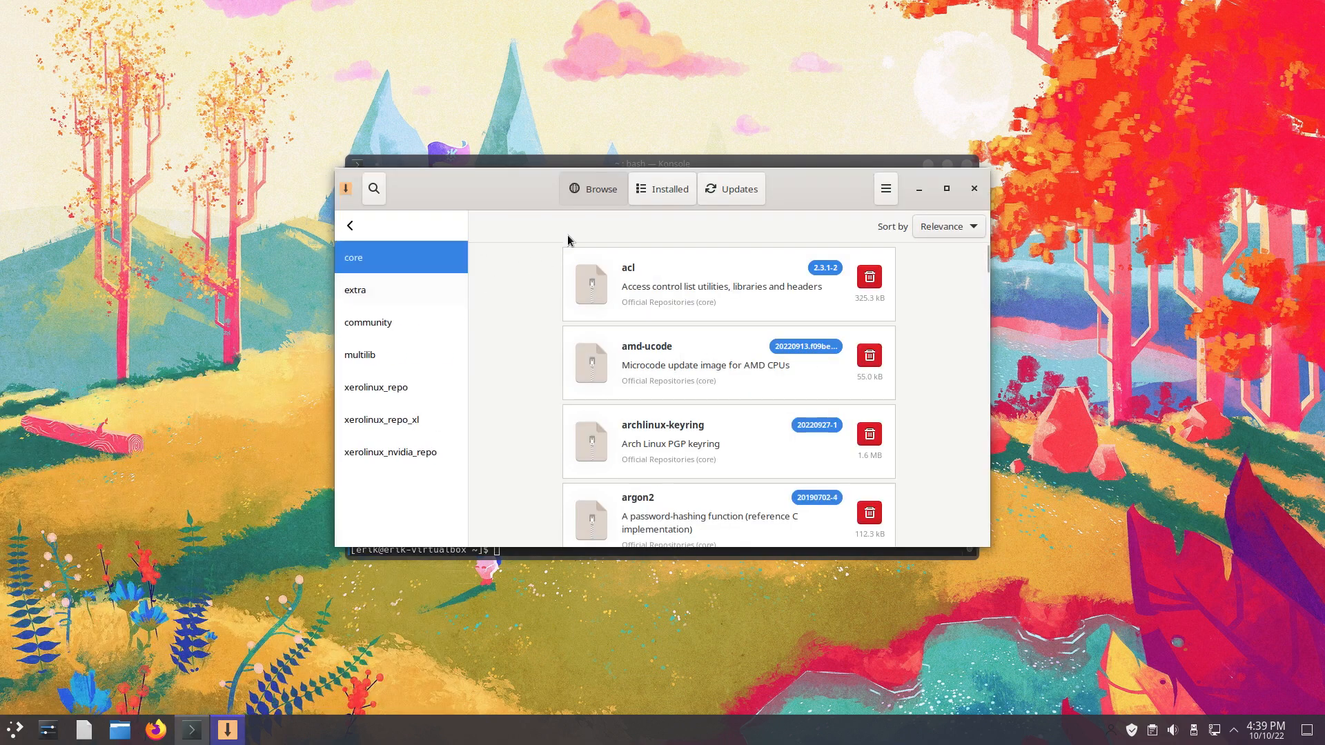
left_click(452, 384)
left_click(947, 188)
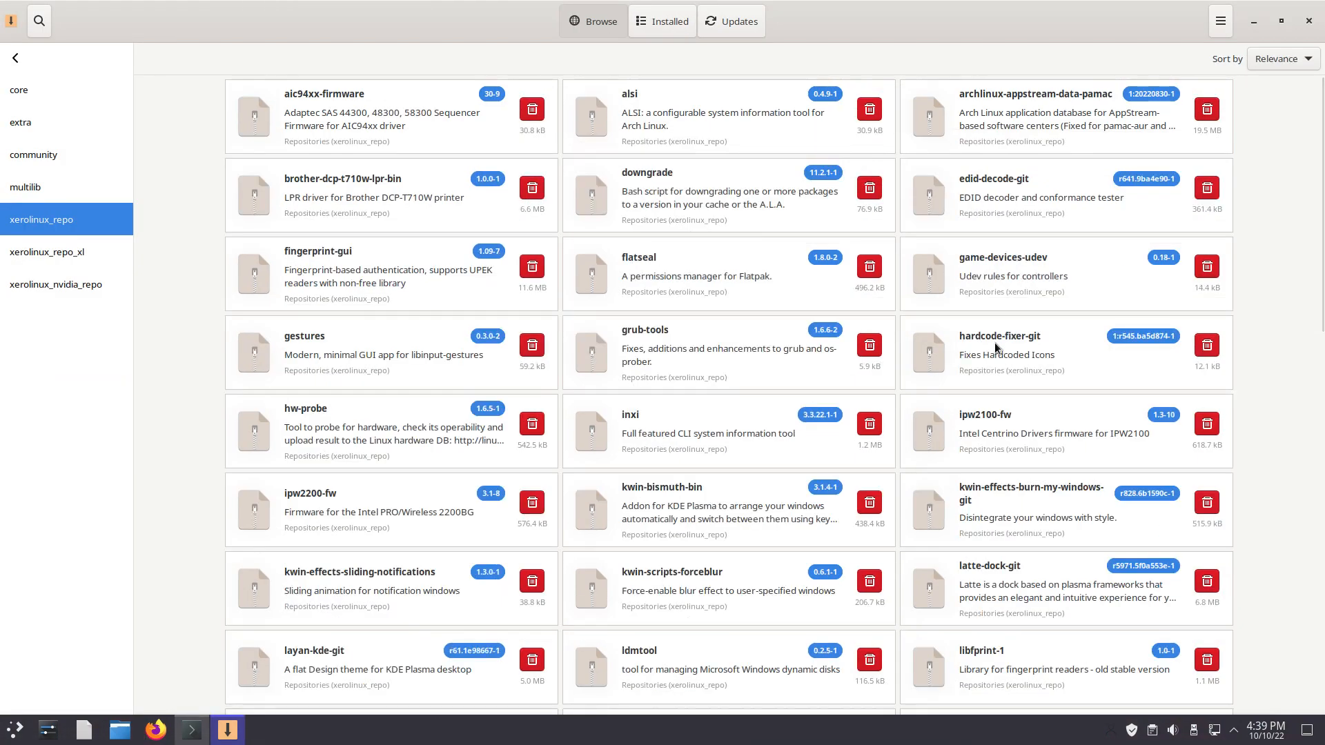
scroll(362, 191, "down", 20)
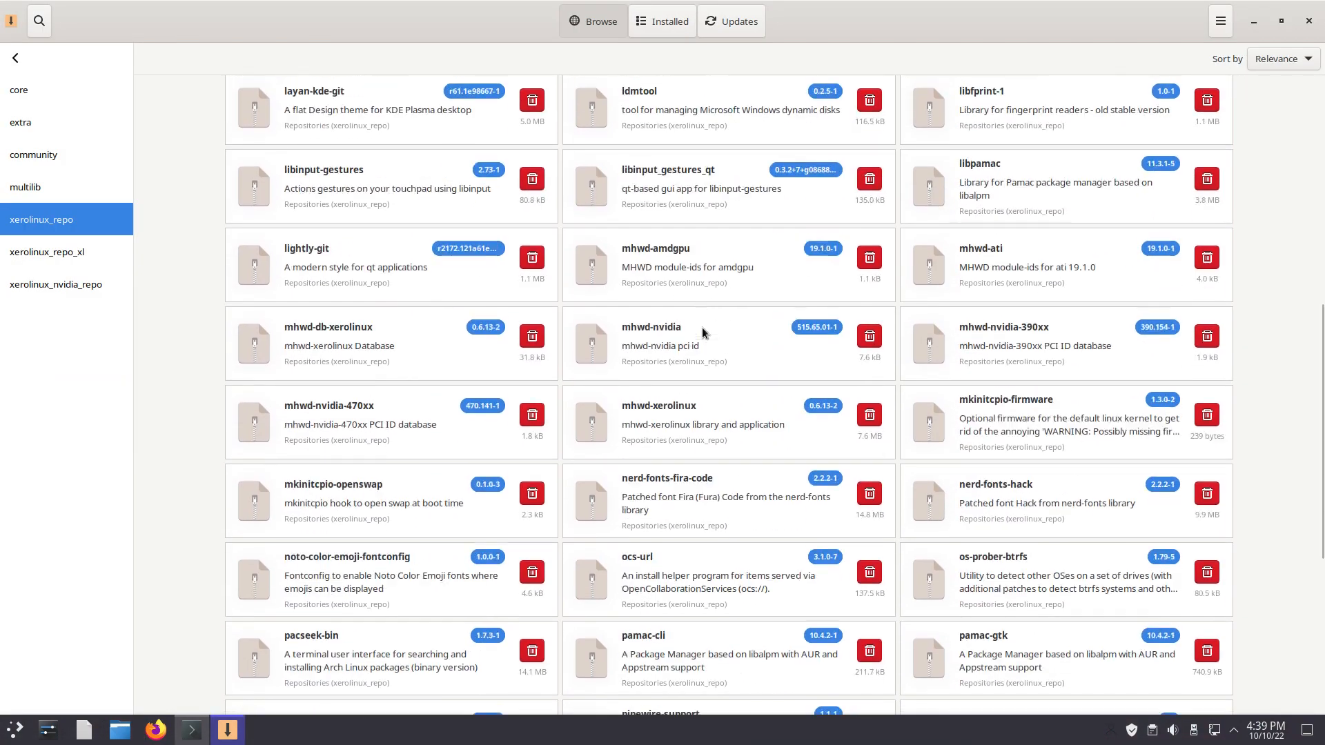
scroll(703, 332, "down", 10)
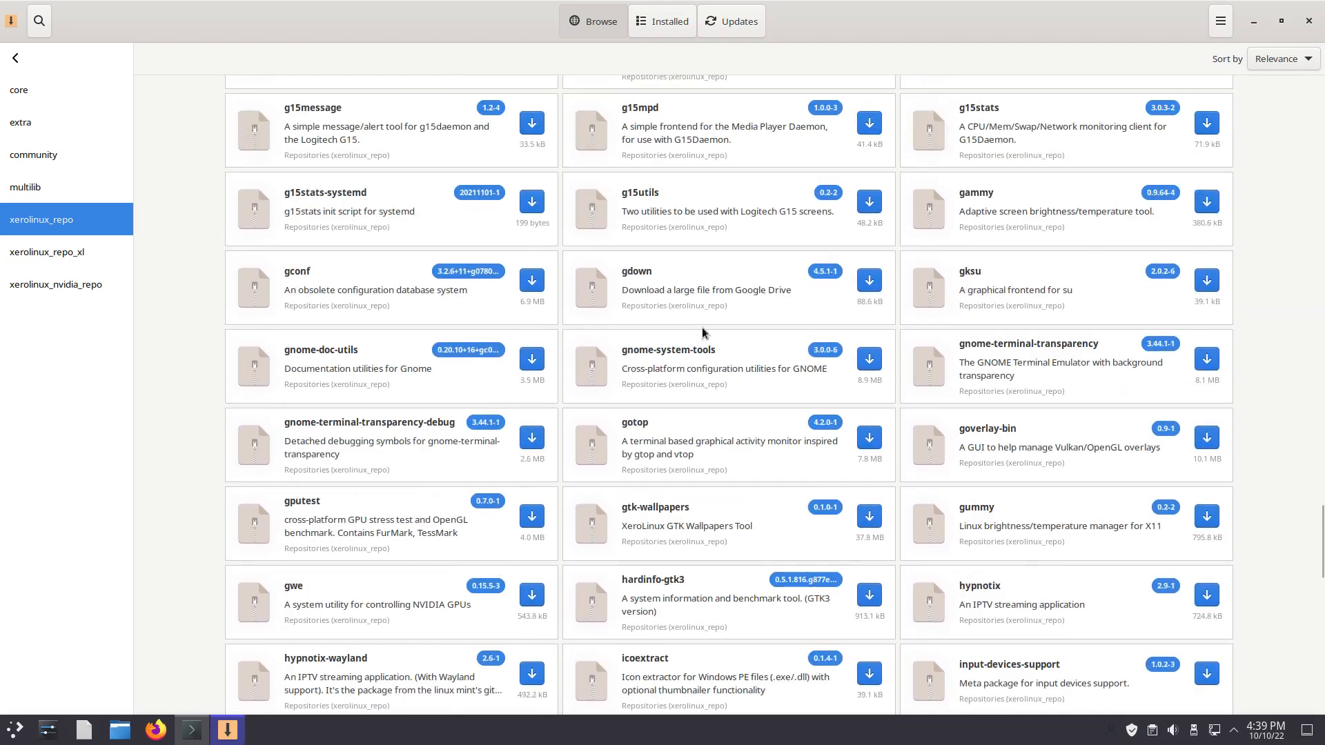
scroll(702, 331, "down", 20)
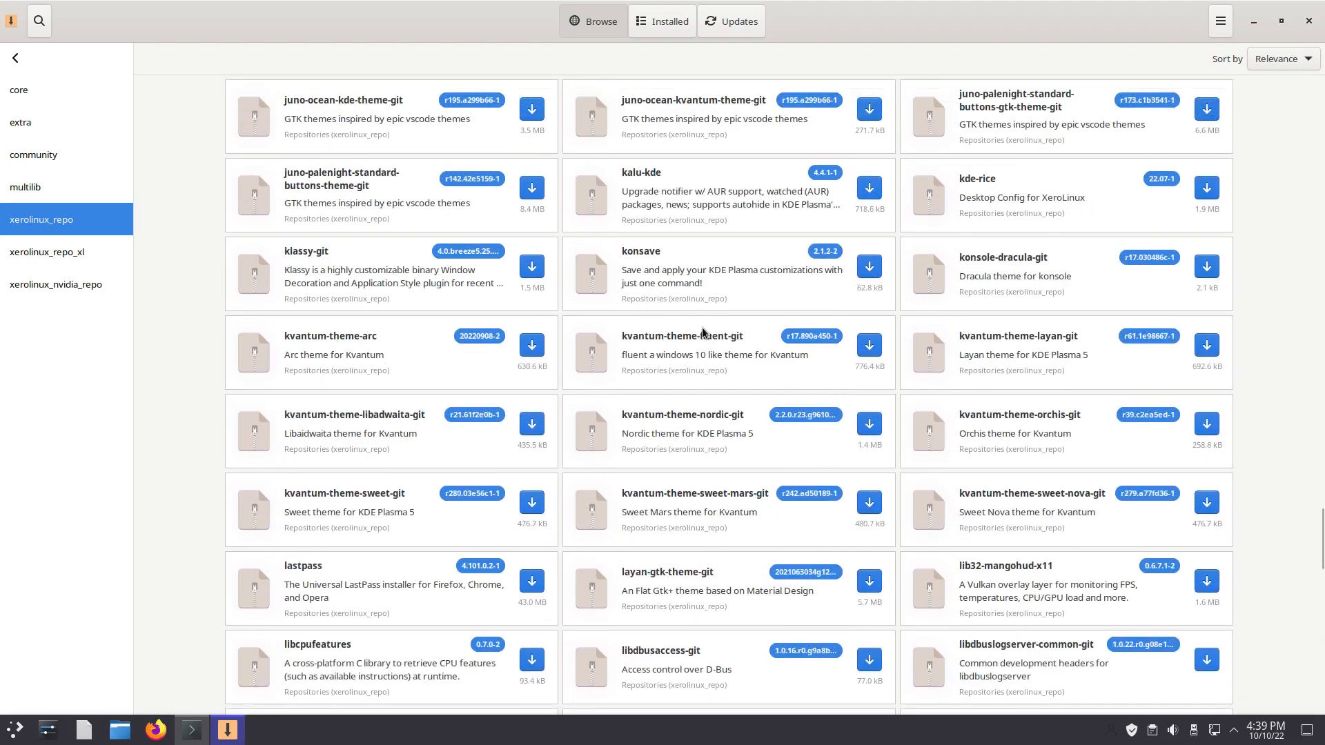
scroll(701, 332, "down", 20)
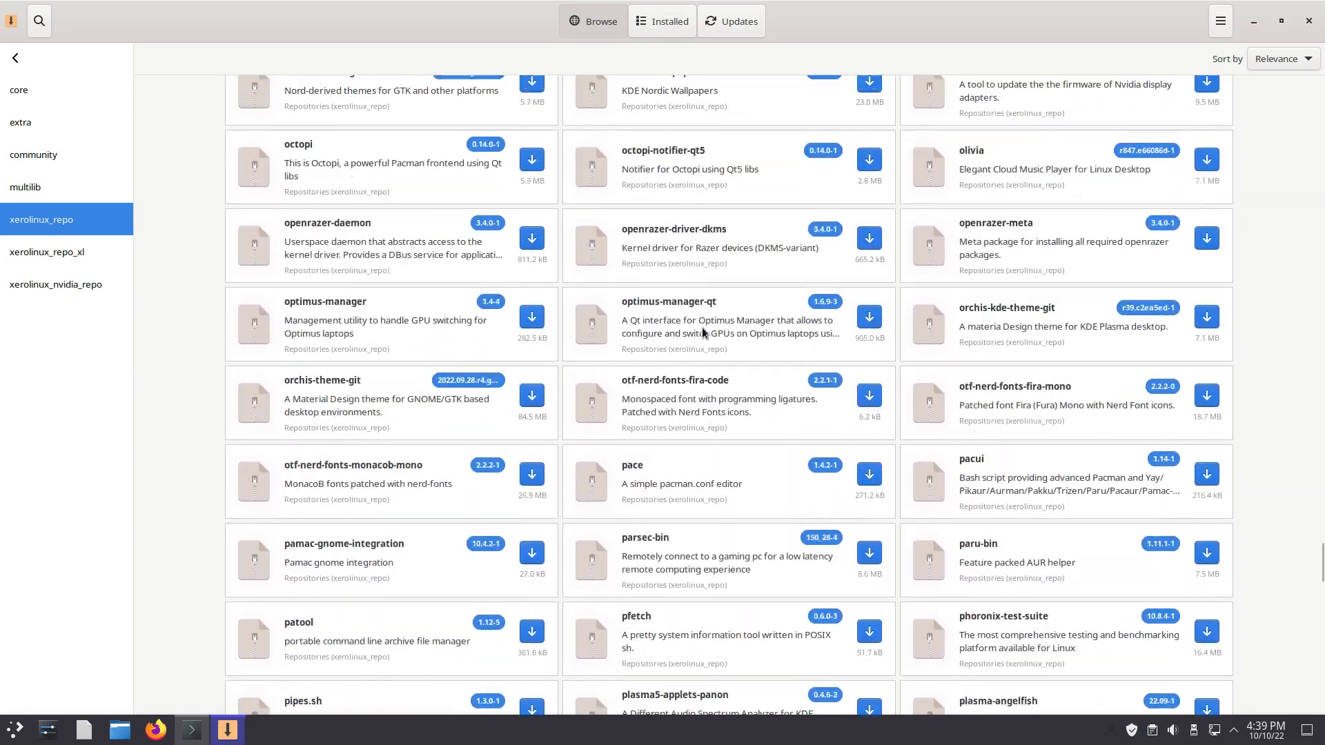
left_click(67, 262)
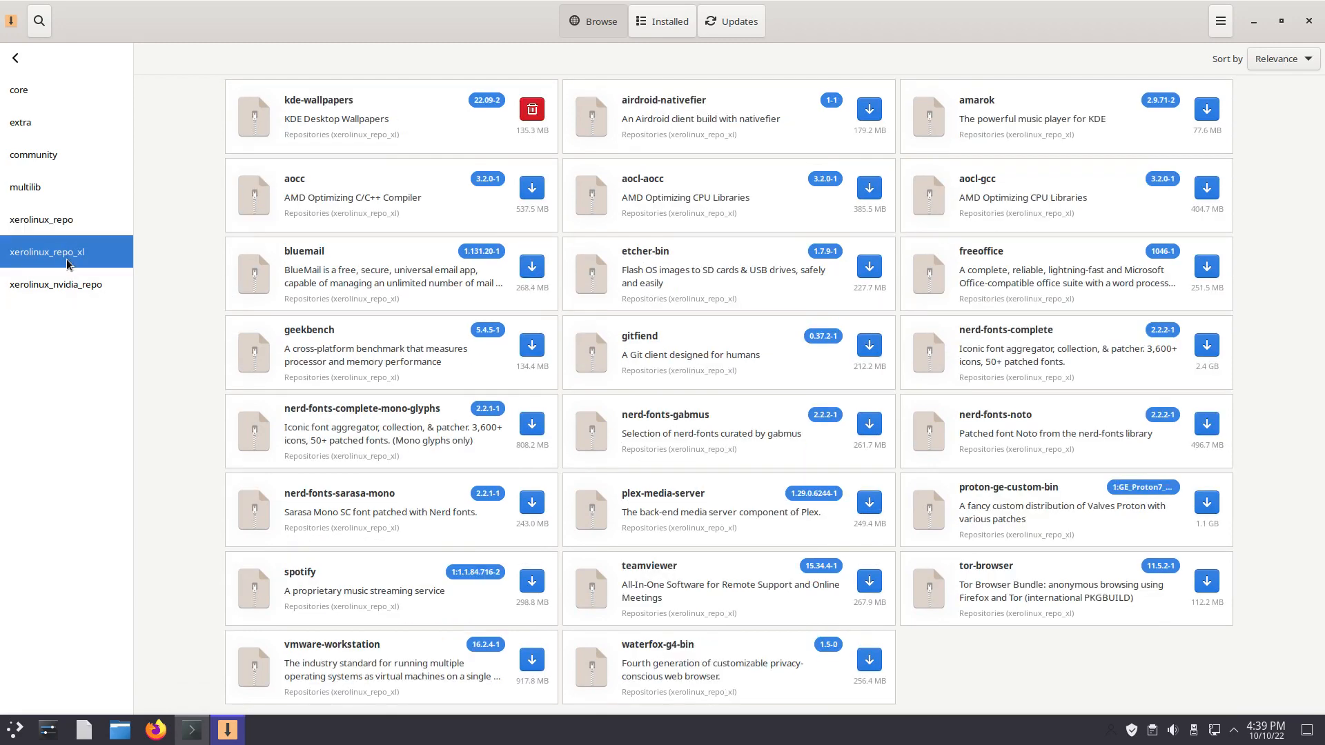
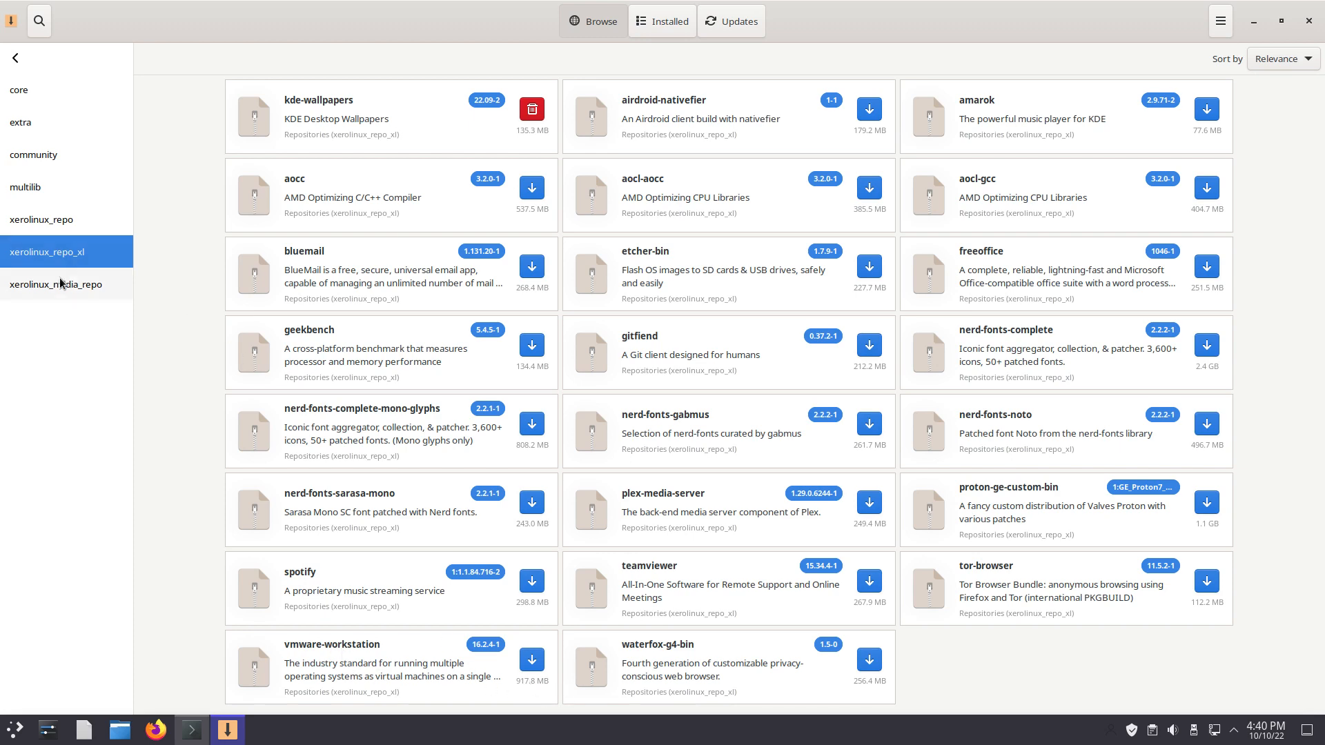
left_click(121, 285)
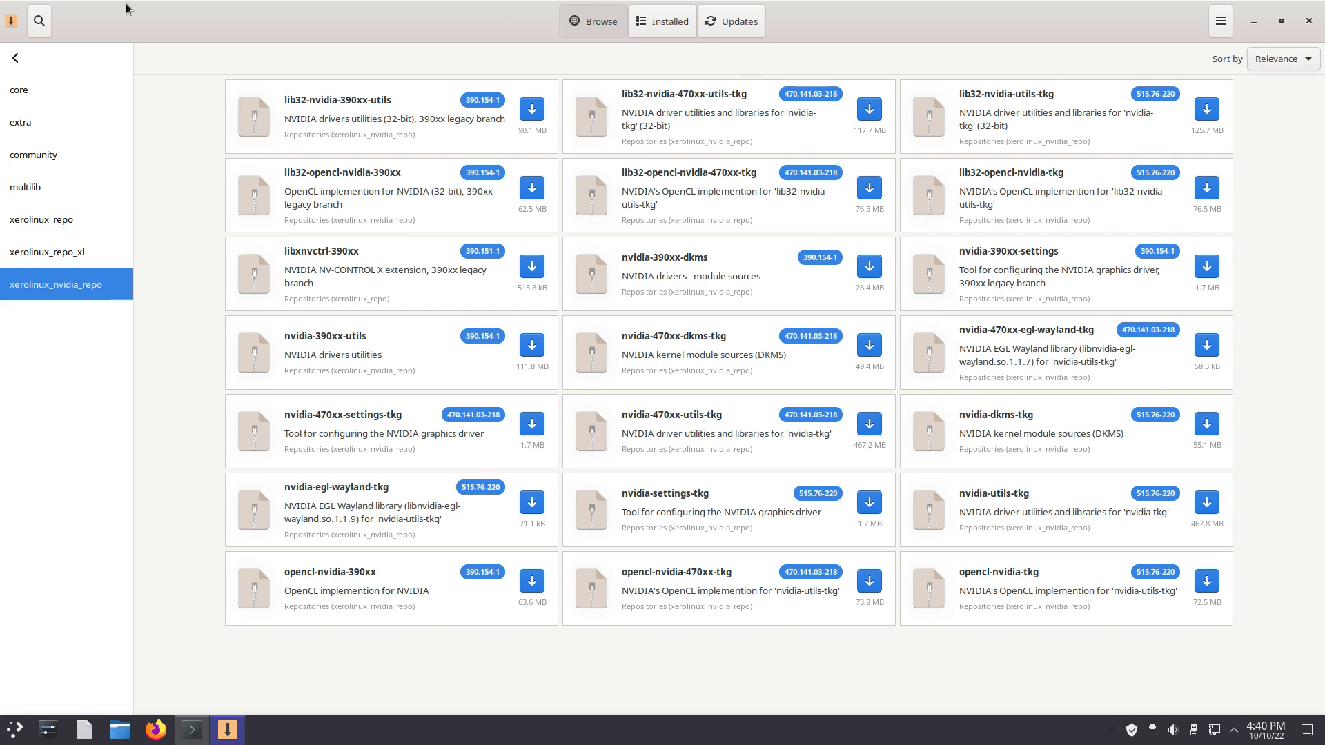
Step: Search the package manager for "archlinux-twe", and close both it and Konsole
left_click(42, 21)
type("arch lin")
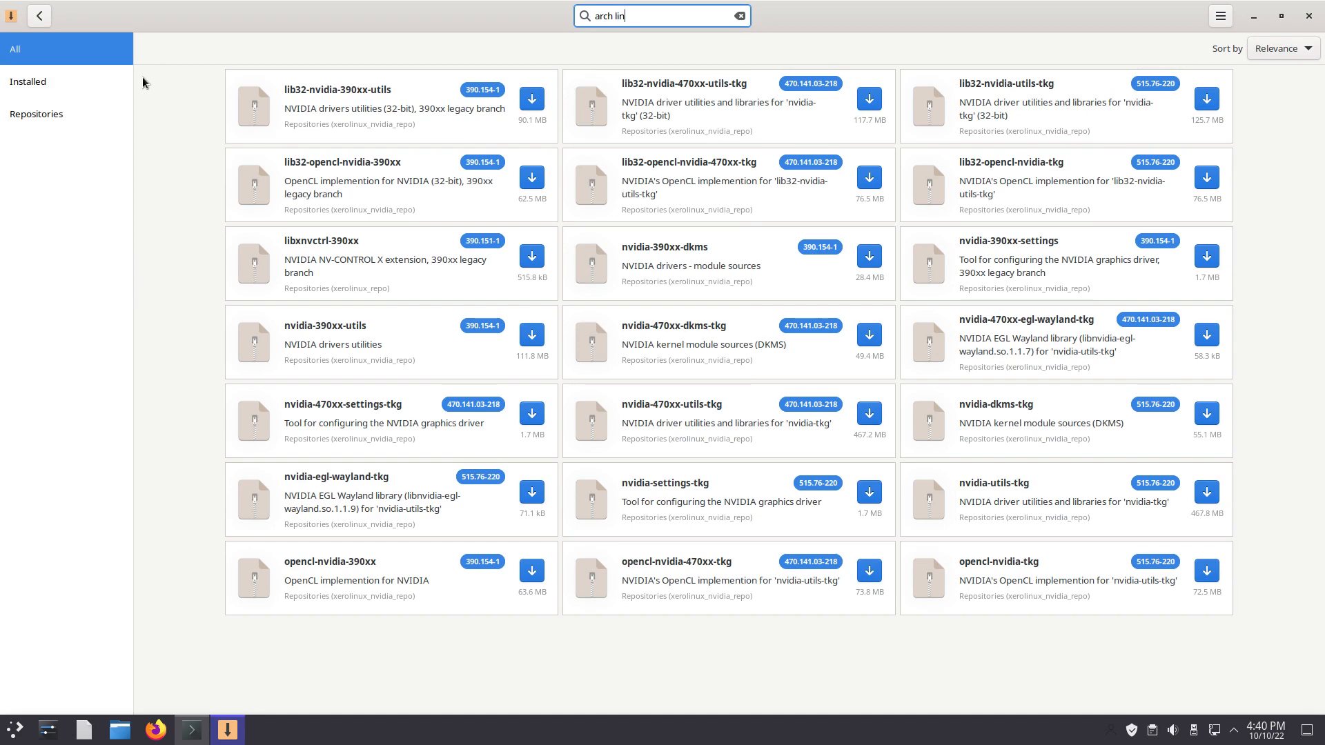
key("BackSpace")
type("inu")
key("BackSpace")
key("BackSpace")
type("linux")
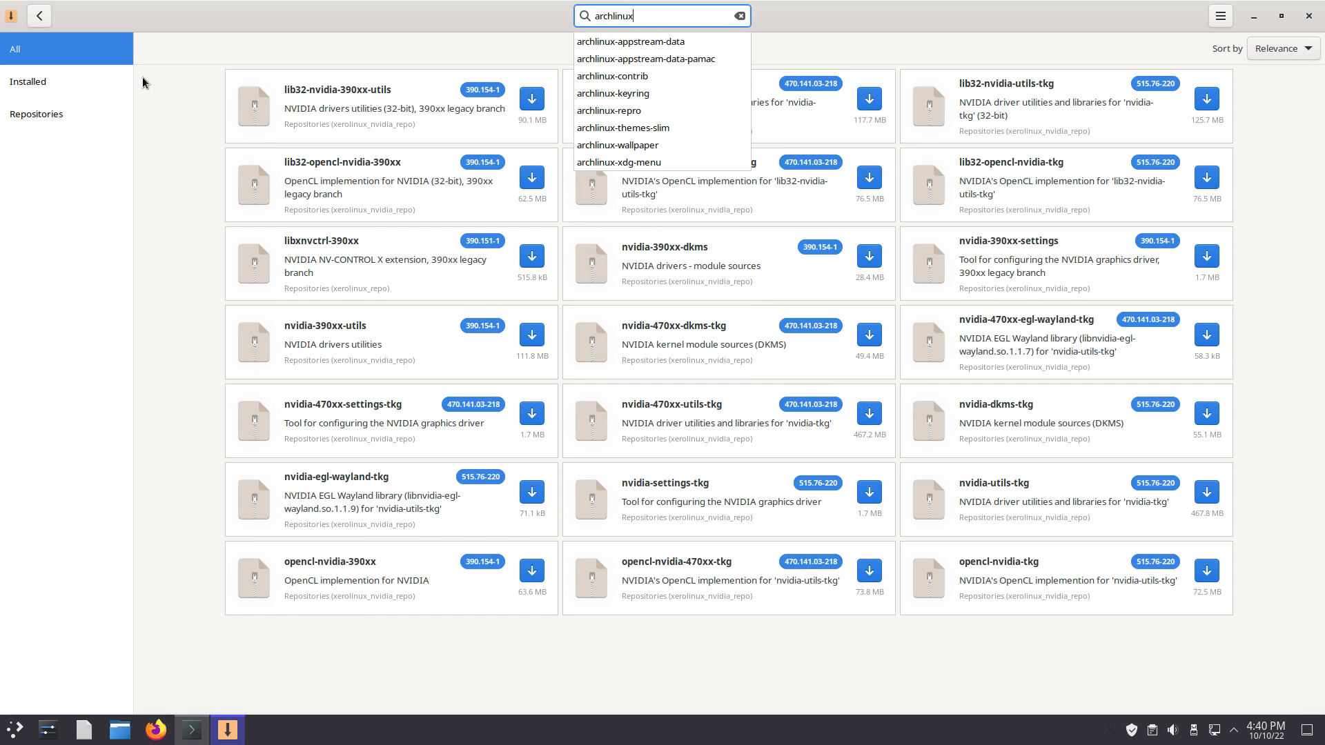
type("-twe")
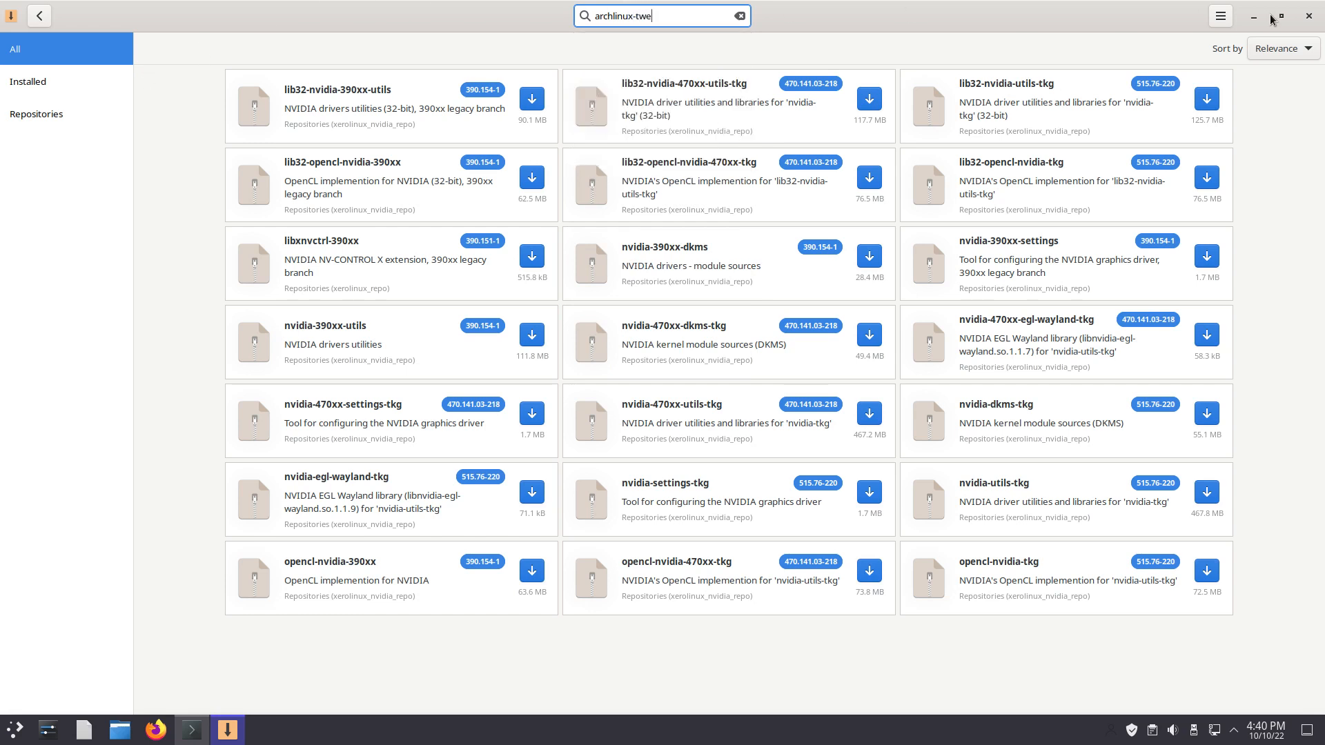
left_click(1310, 19)
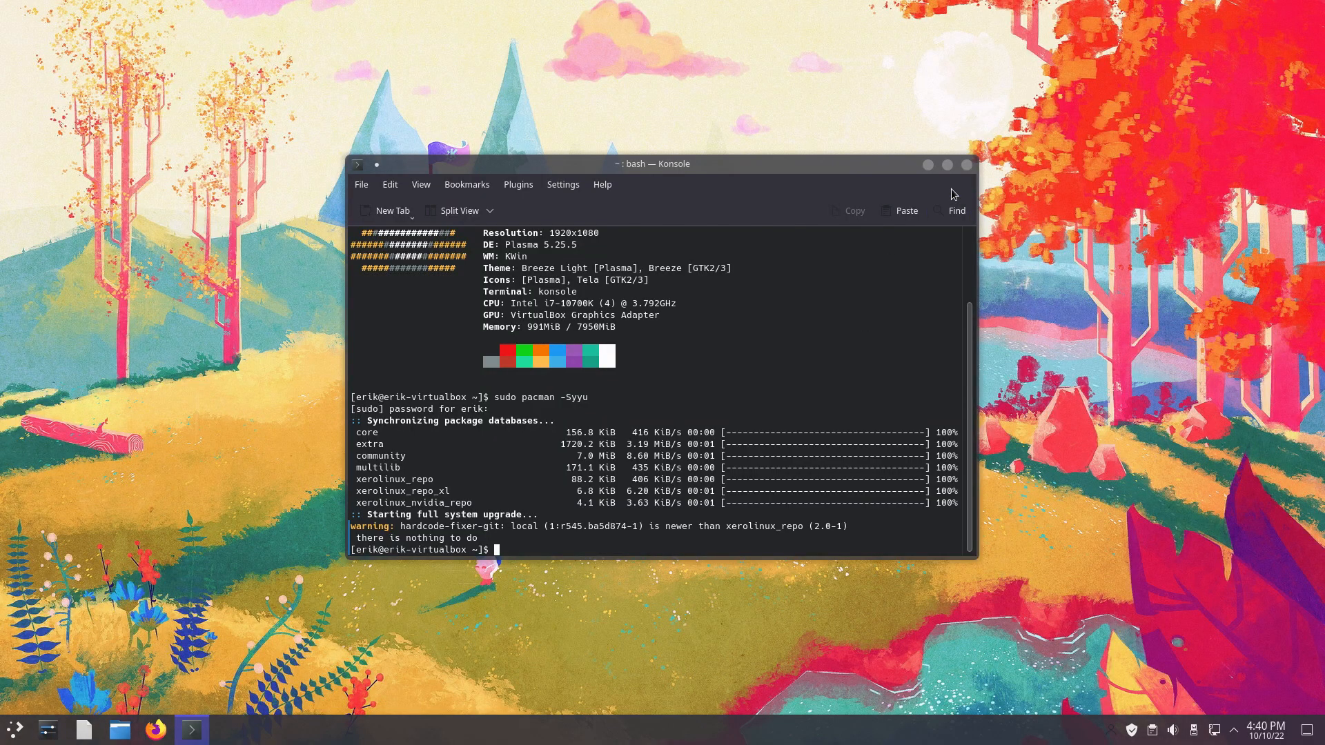
left_click(966, 166)
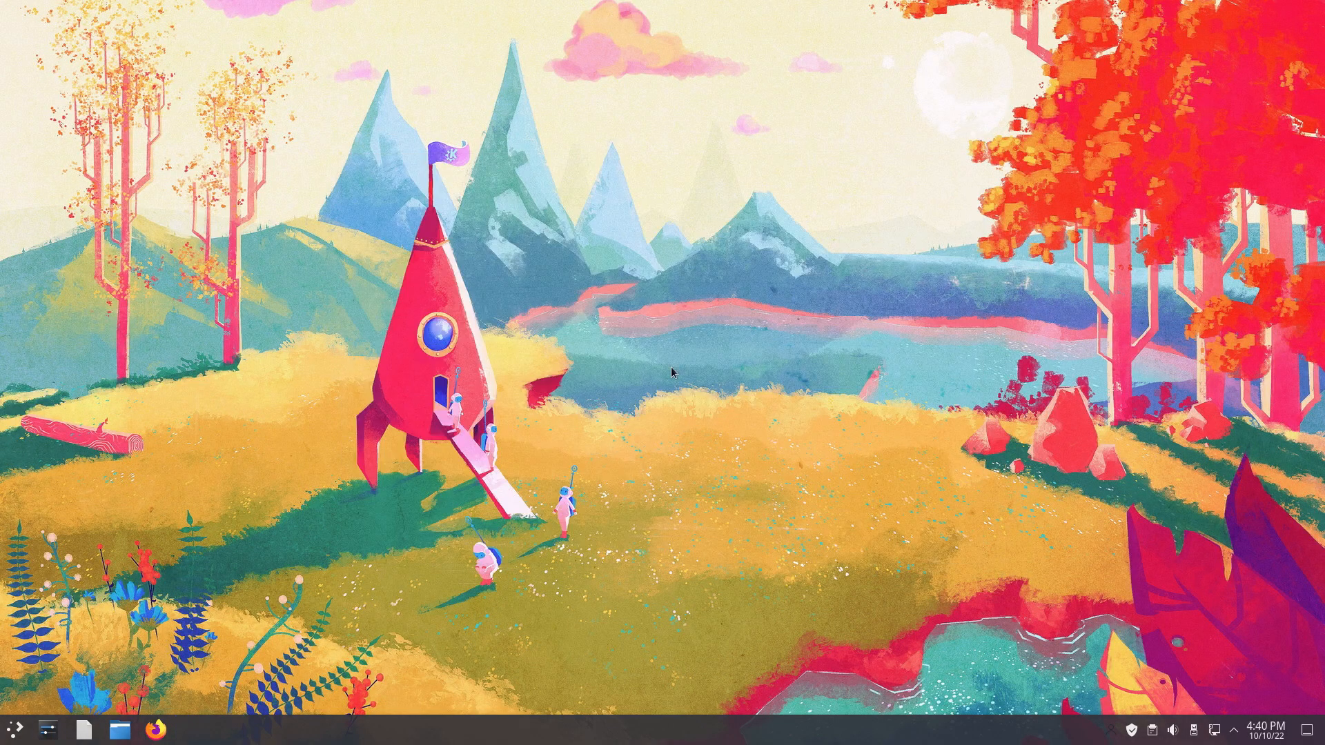
Step: Launch XeroLinux Hello by searching for "xe" in the application launcher
left_click(13, 733)
type("xe")
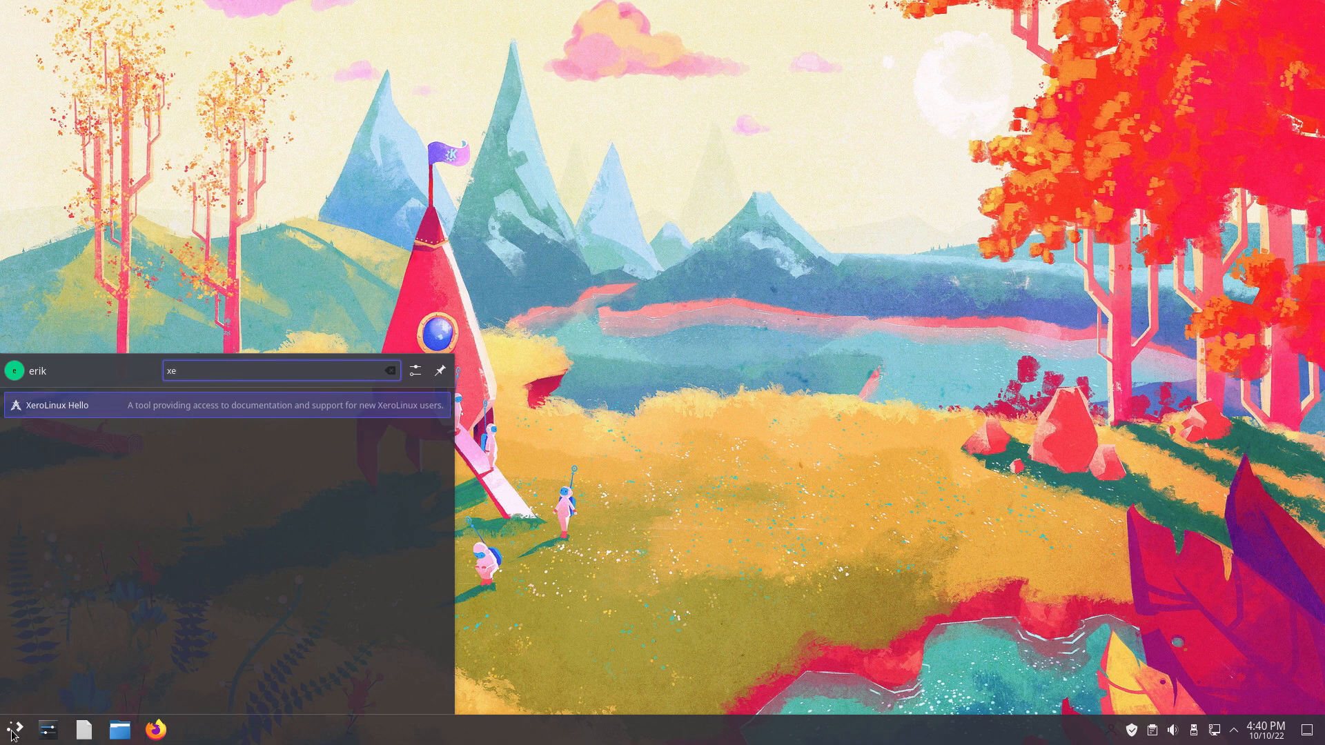
key("Return")
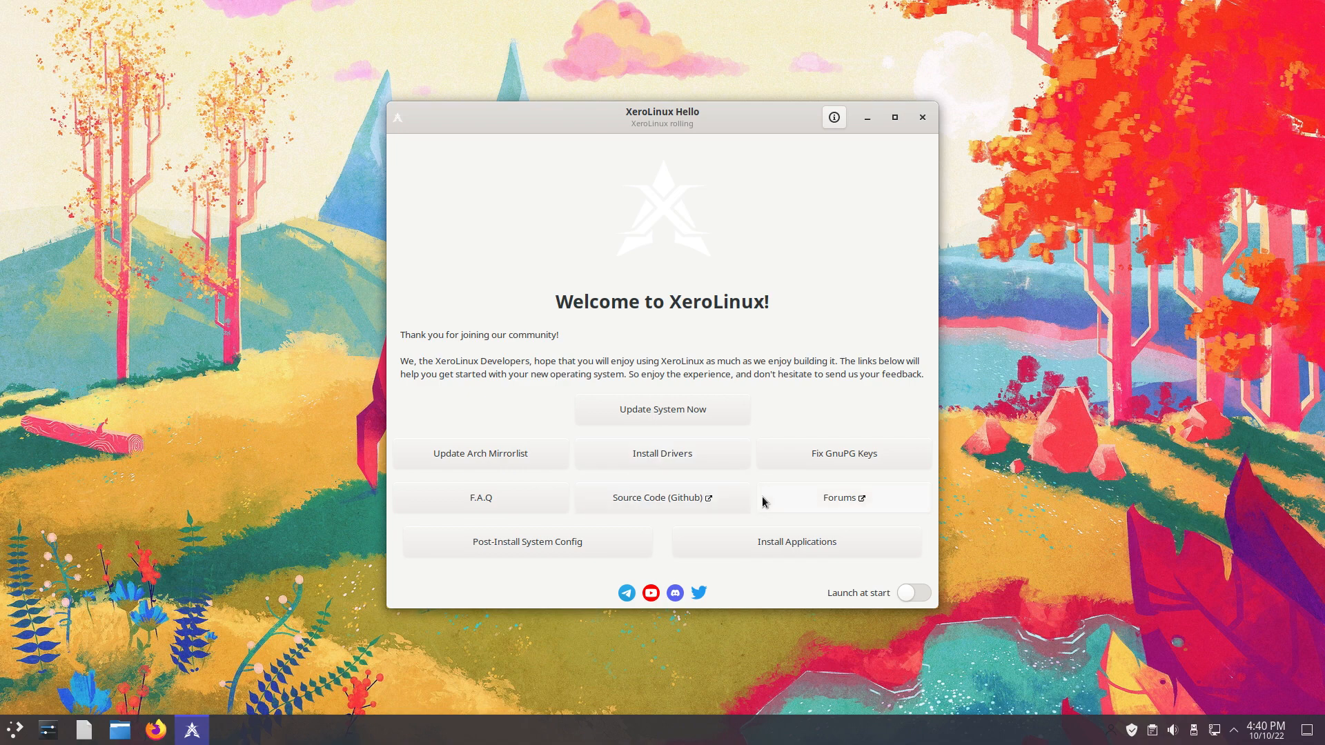
Step: View the Install Applications categories and the Post-Install System Config page, returning to the XeroLinux Hello welcome page
left_click(796, 543)
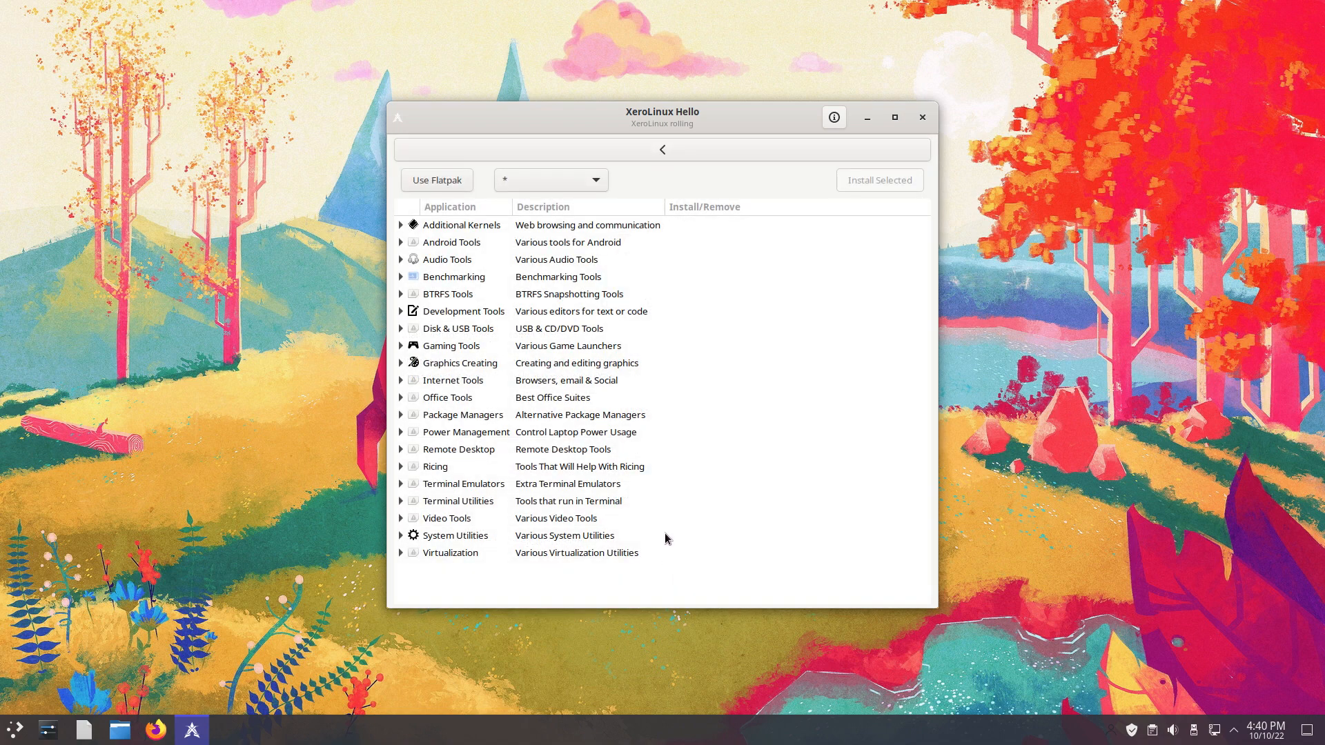
left_click_drag(500, 122, 725, 114)
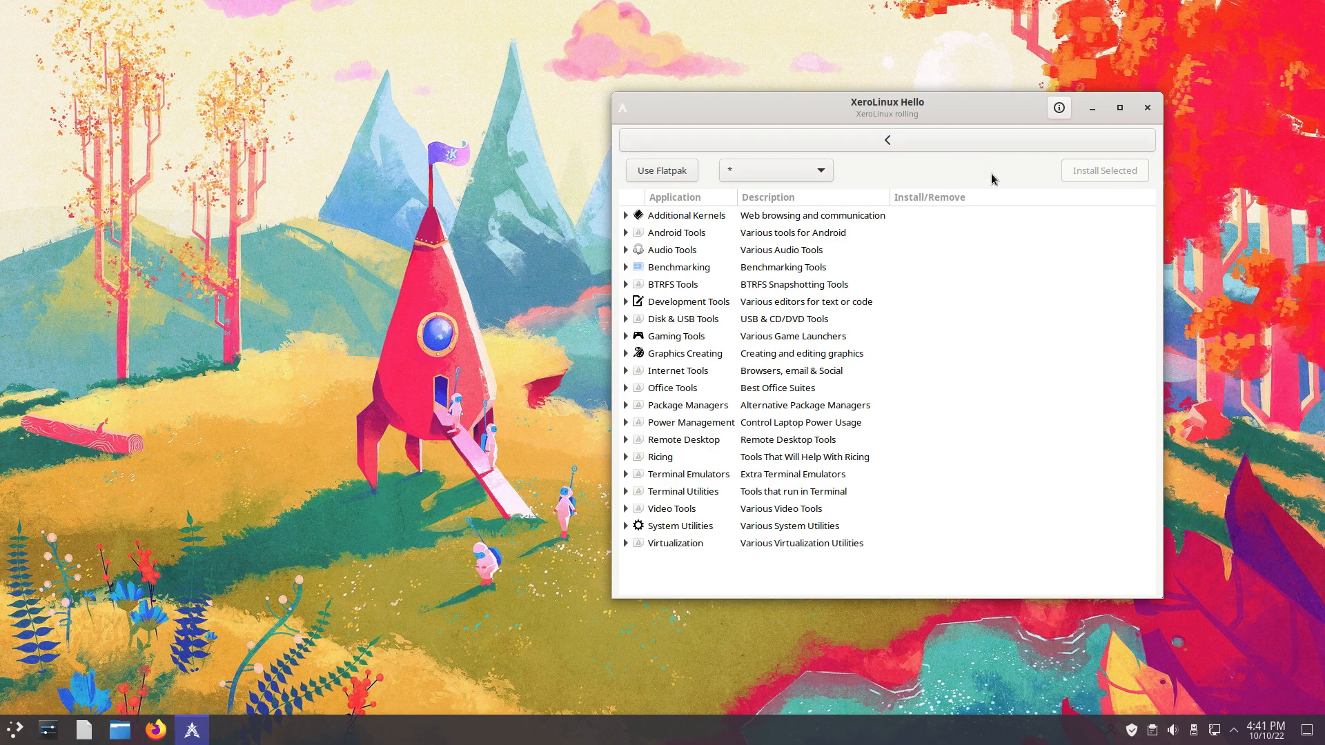
left_click(757, 138)
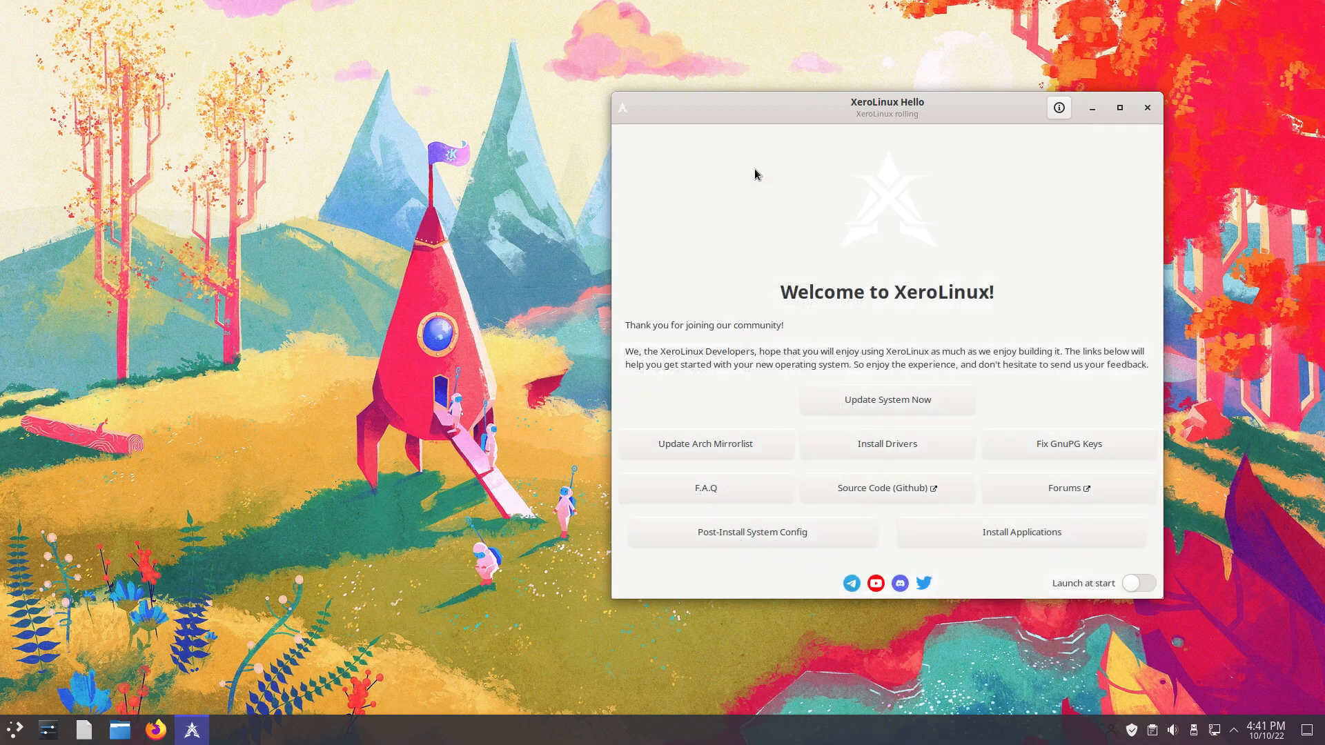
left_click(735, 535)
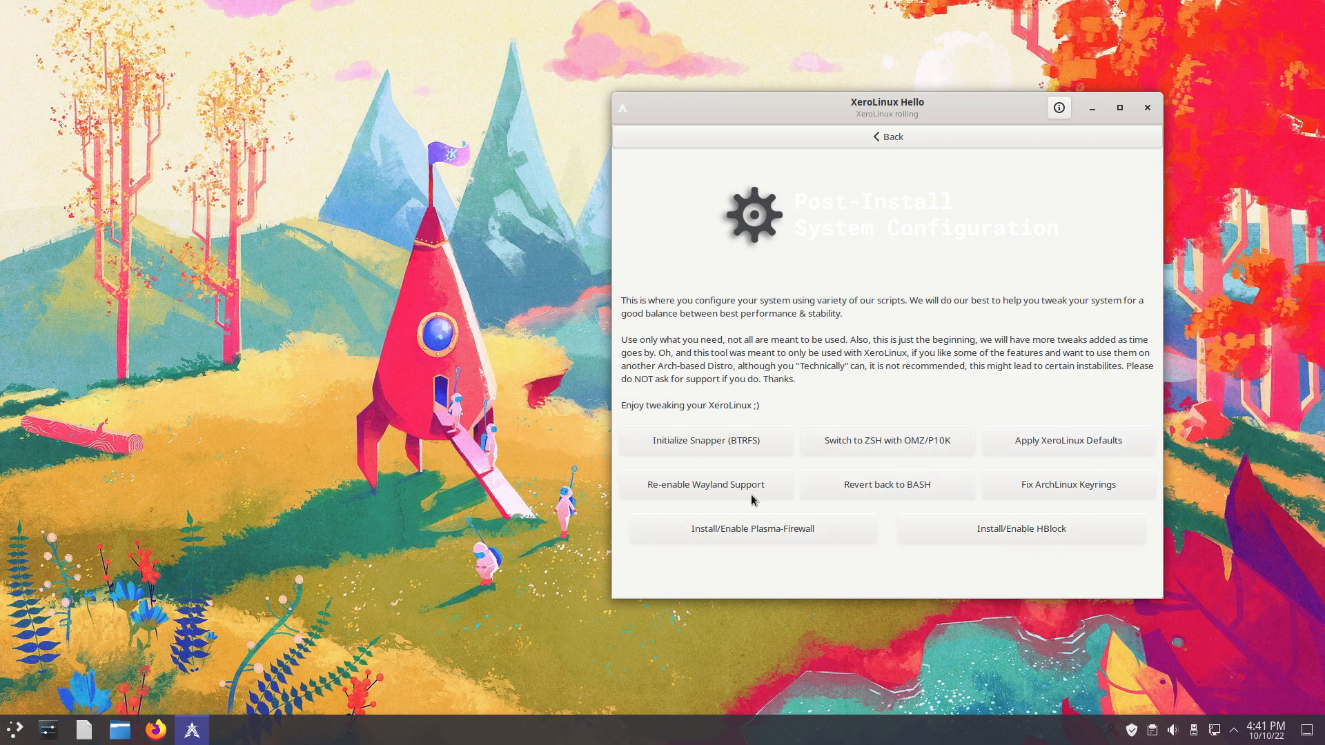
left_click(830, 141)
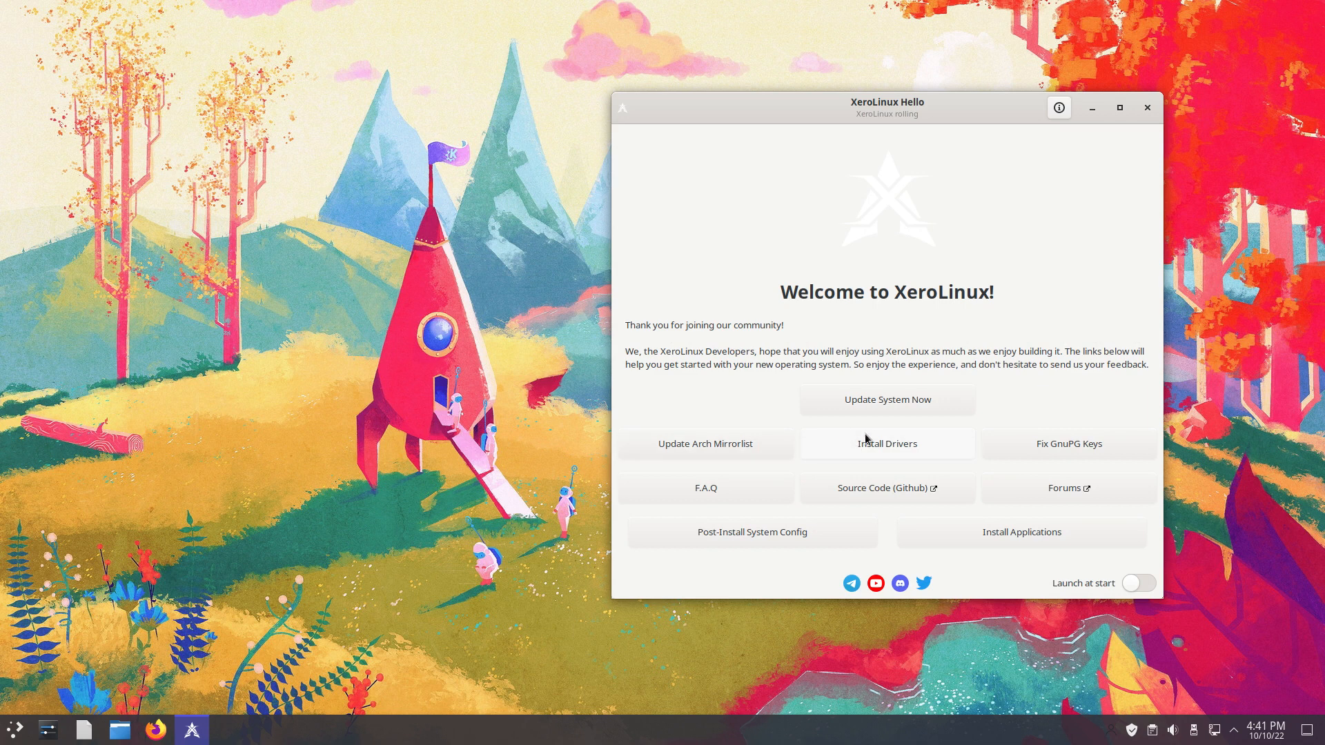
Step: Filter the Install Applications list to System Utilities, look through the other category options, and close XeroLinux Hello
left_click(1058, 534)
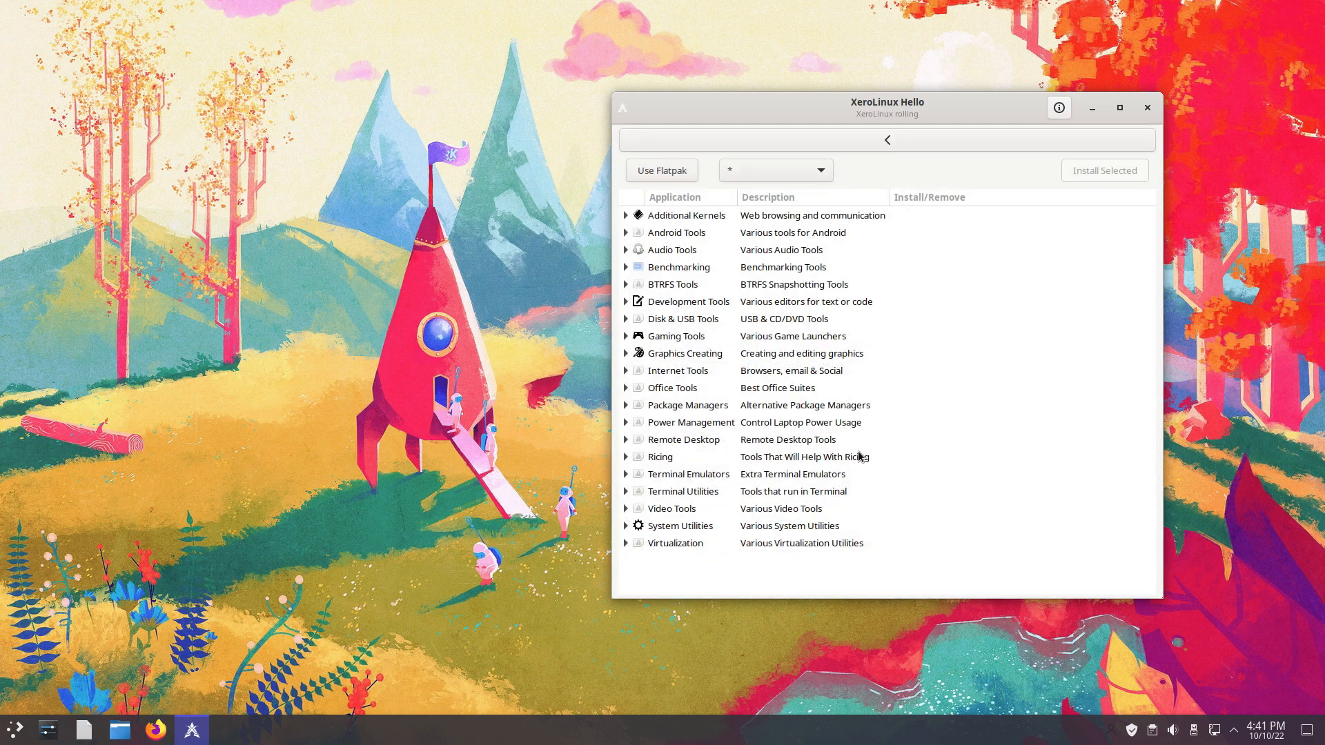
left_click(813, 181)
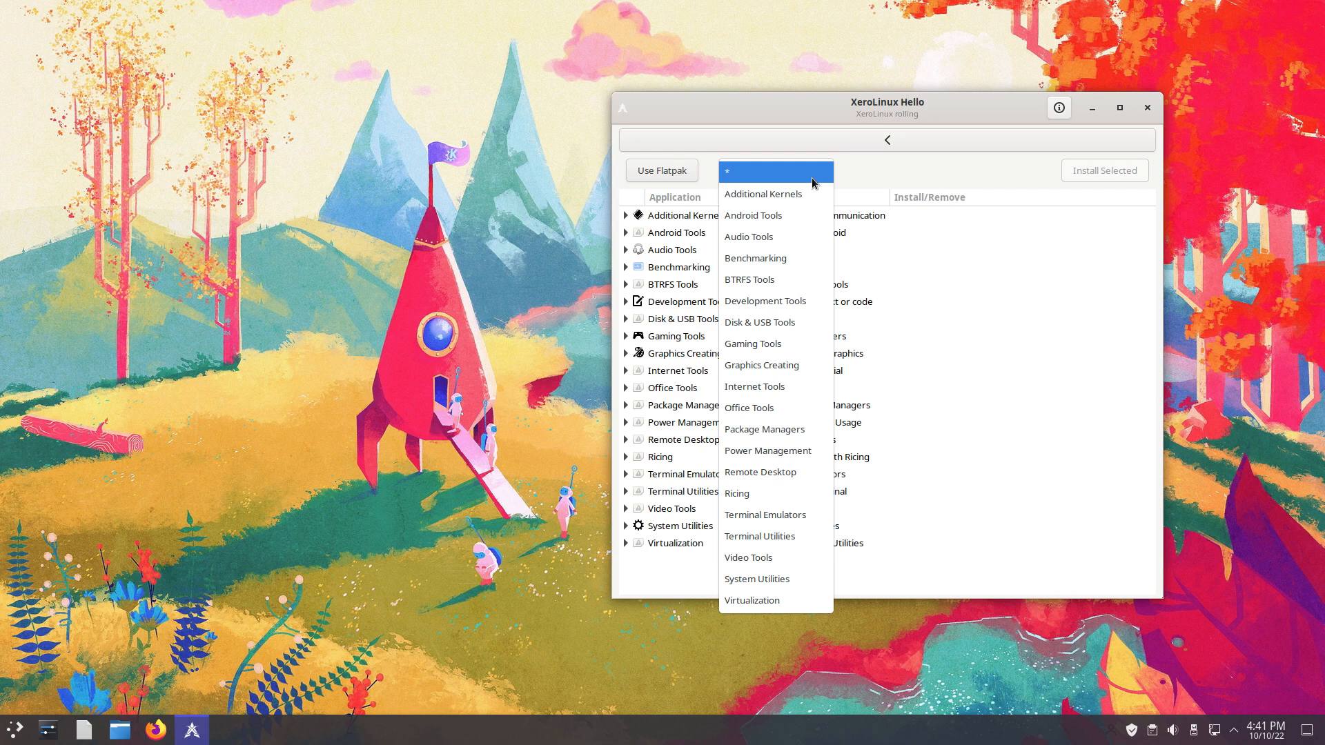
left_click(776, 578)
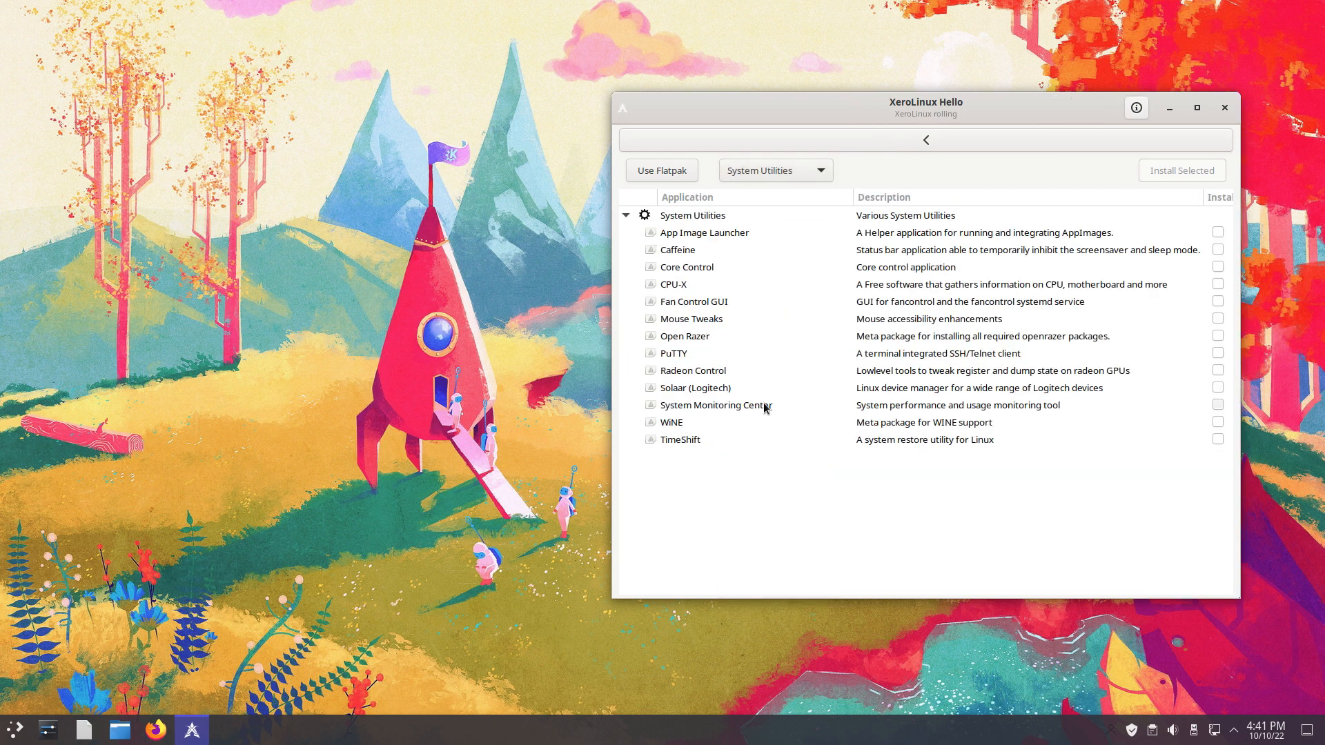
left_click(789, 177)
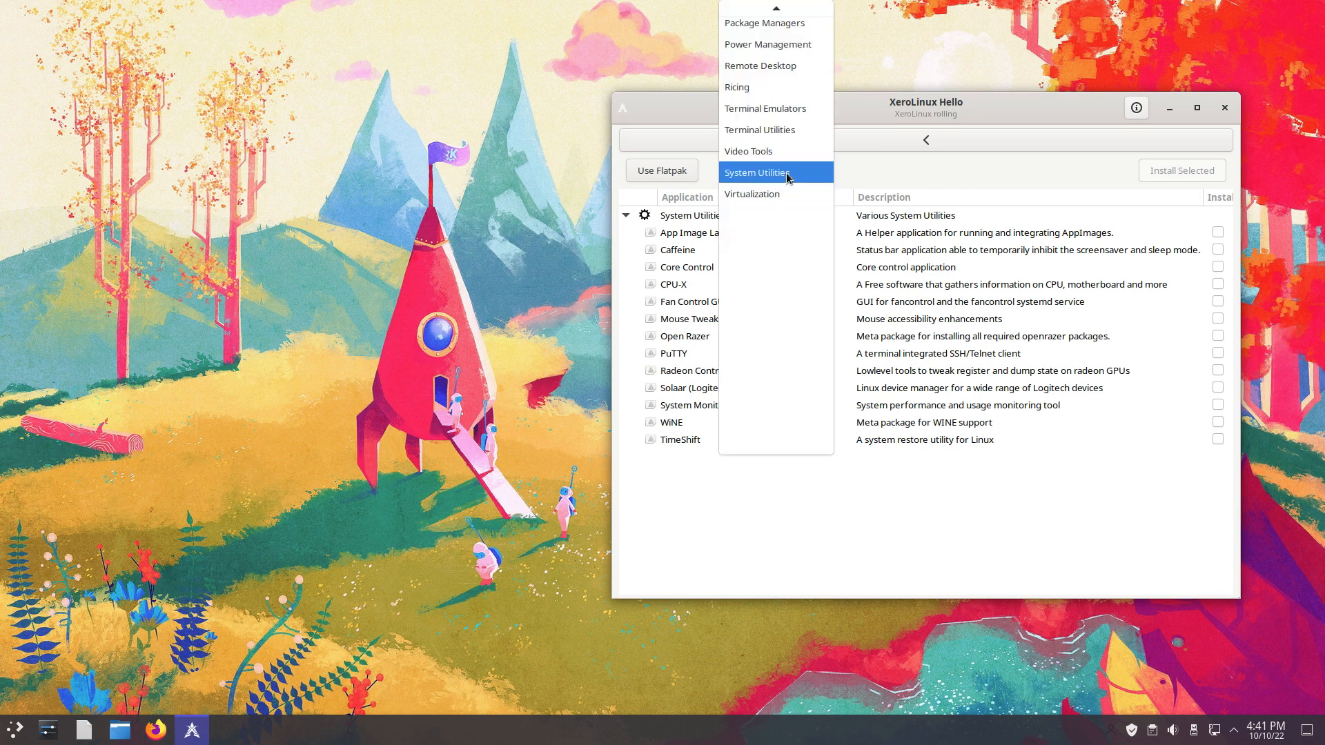
scroll(780, 90, "up", 3)
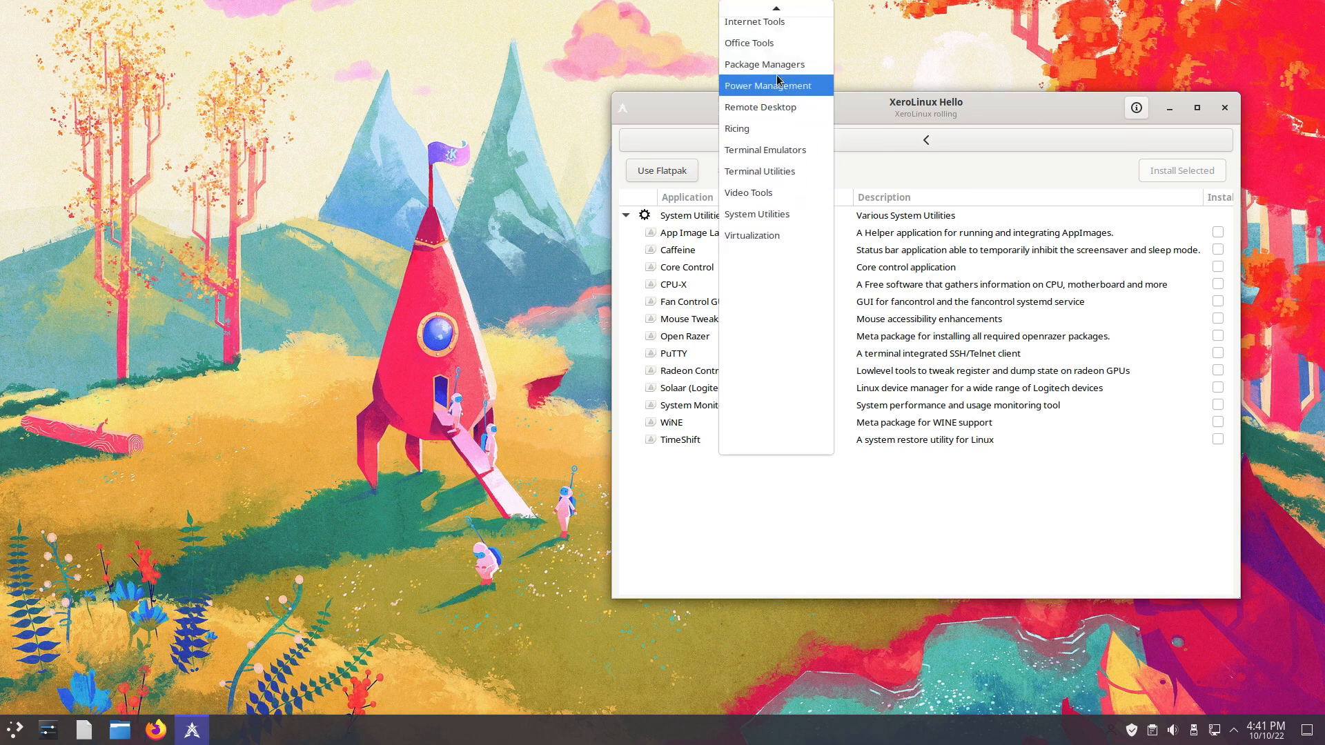
scroll(774, 33, "up", 5)
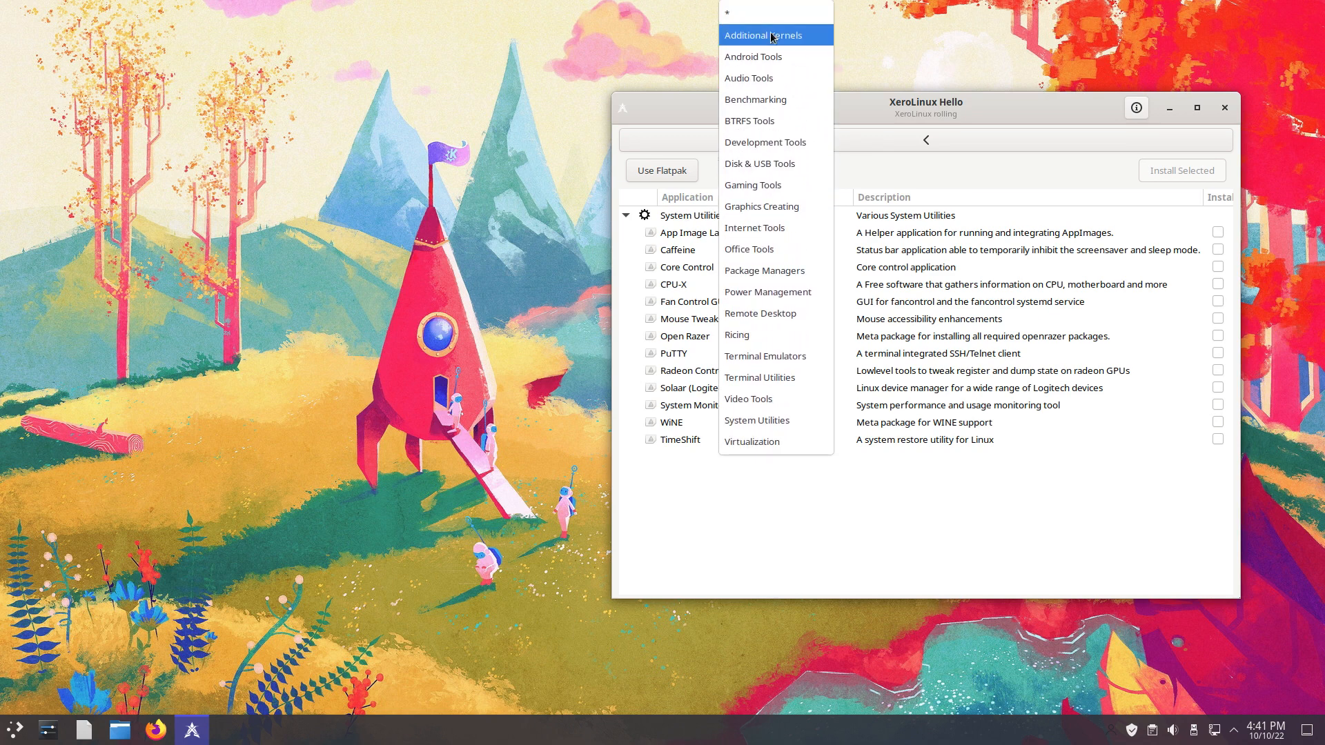
left_click(1224, 118)
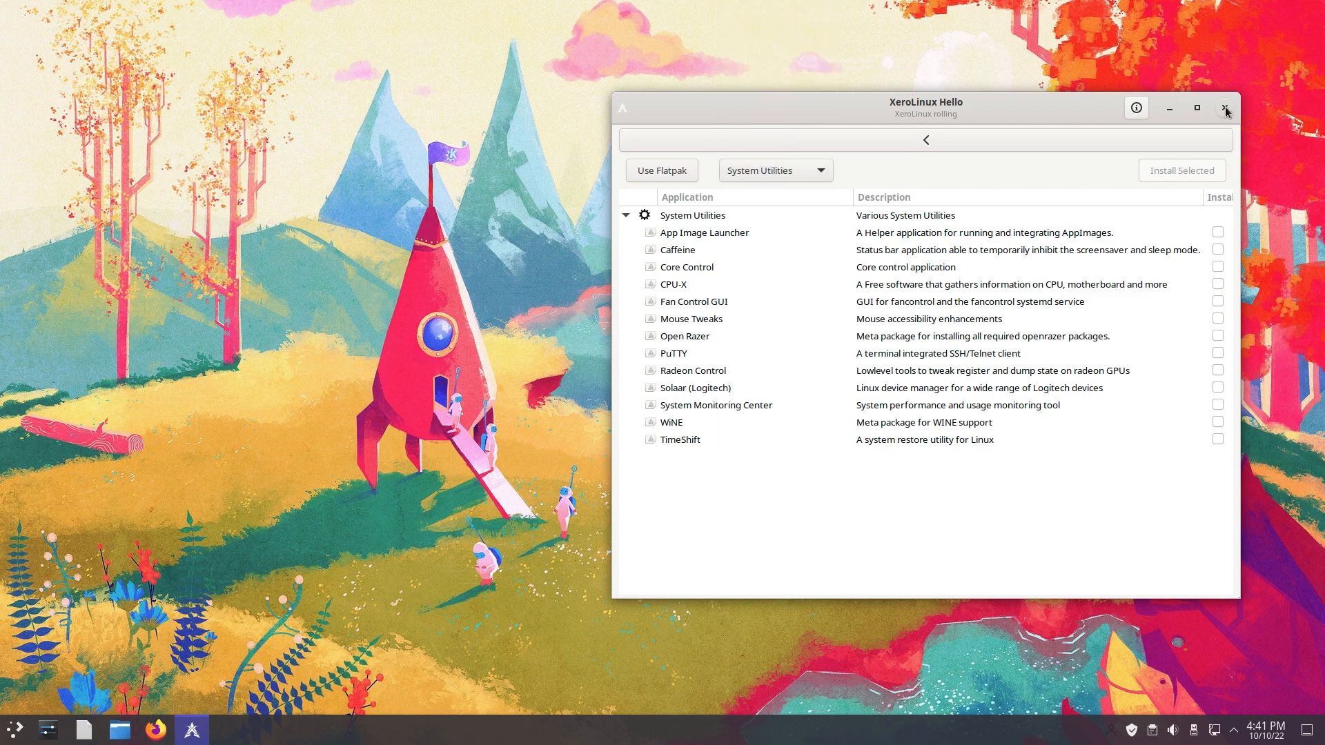
left_click(1224, 108)
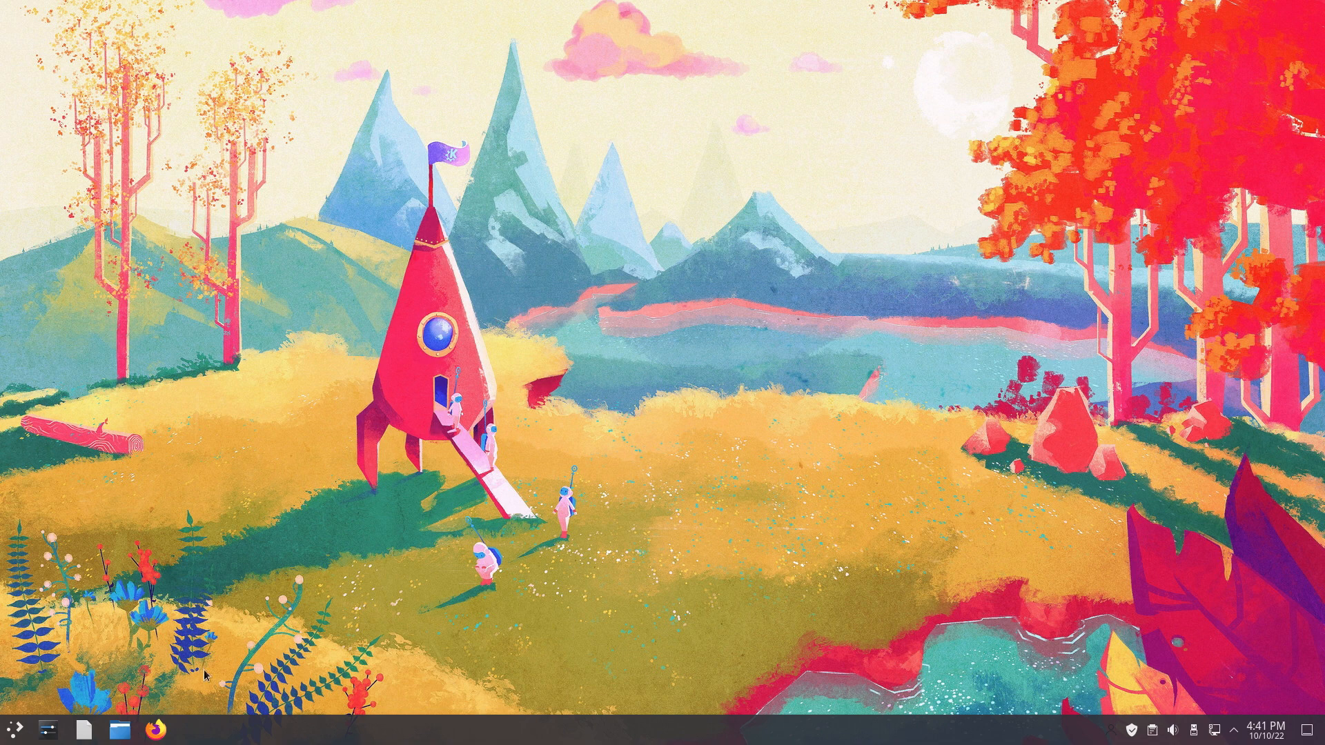
Step: Open Firefox, search the web for "arcolinux spices" in a new tab, and look through the results
left_click(159, 728)
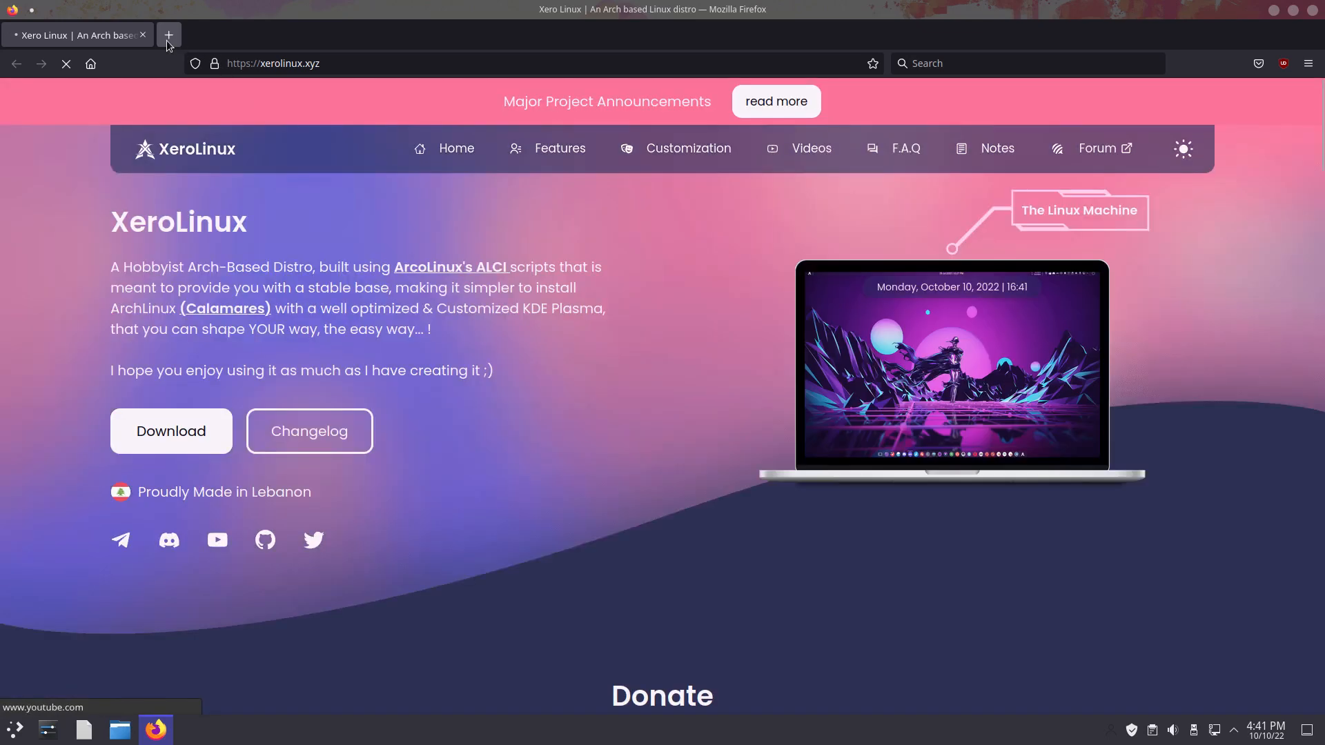
left_click(169, 35)
type("arch")
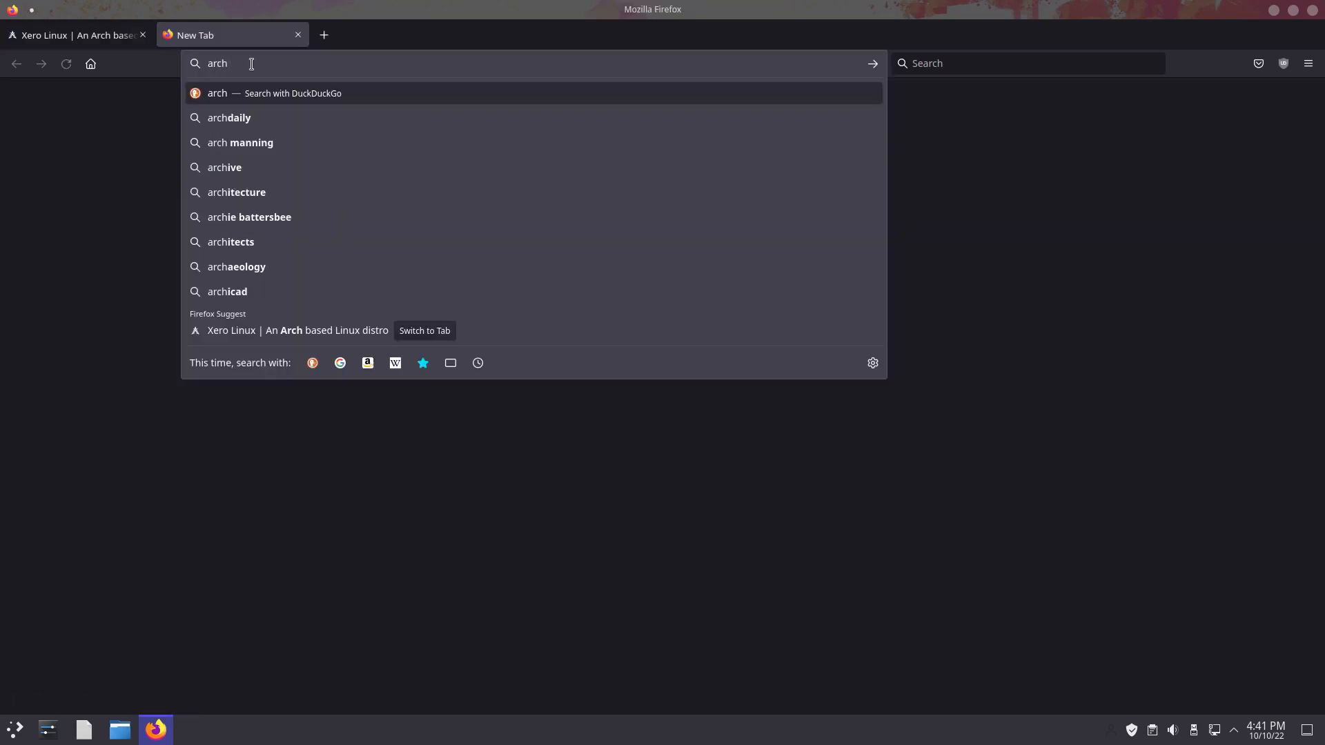
key("BackSpace")
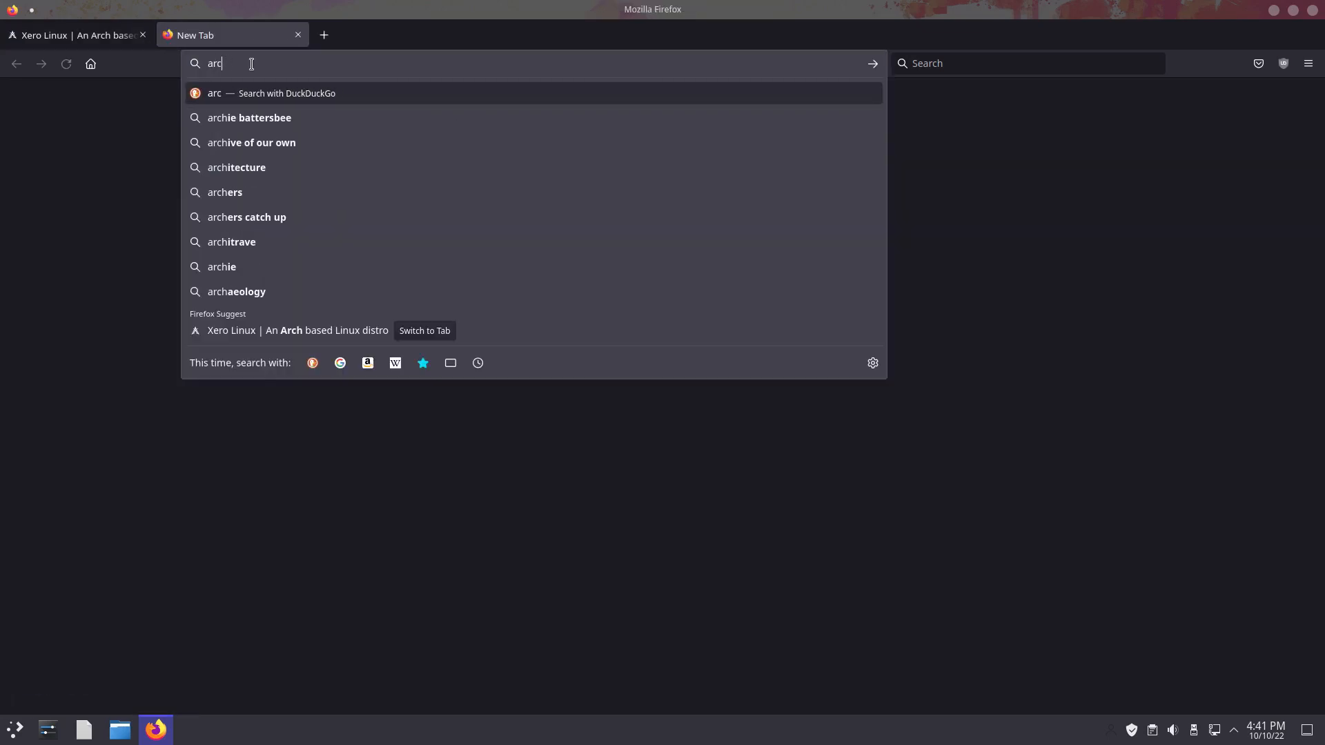
type("olinux spices")
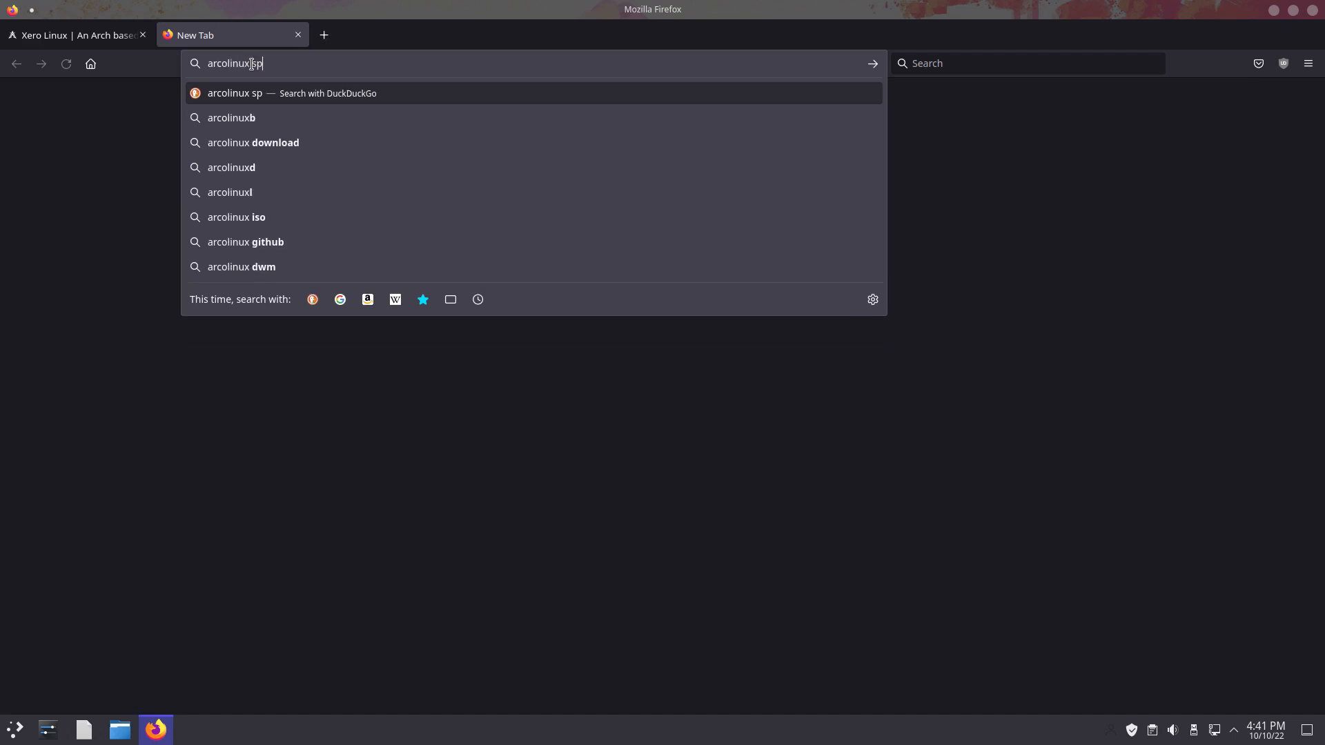
key("Return")
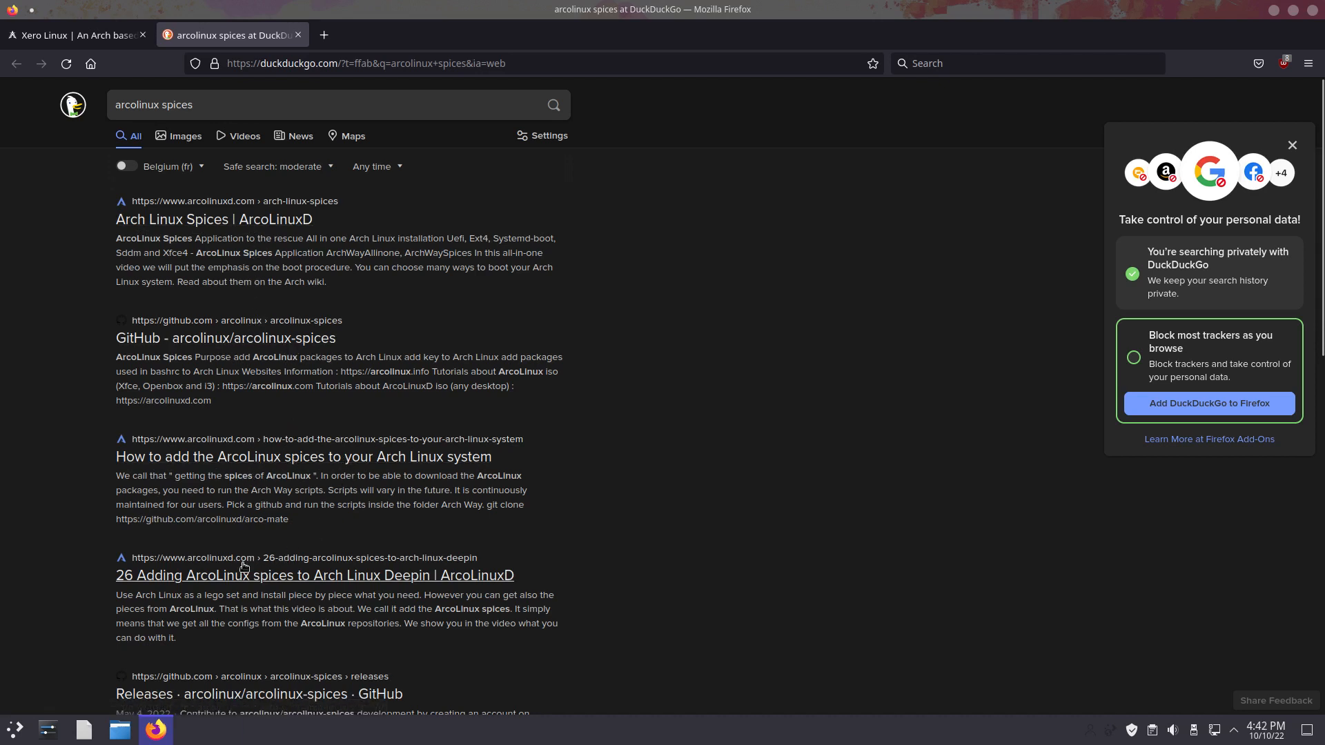
scroll(370, 580, "down", 4)
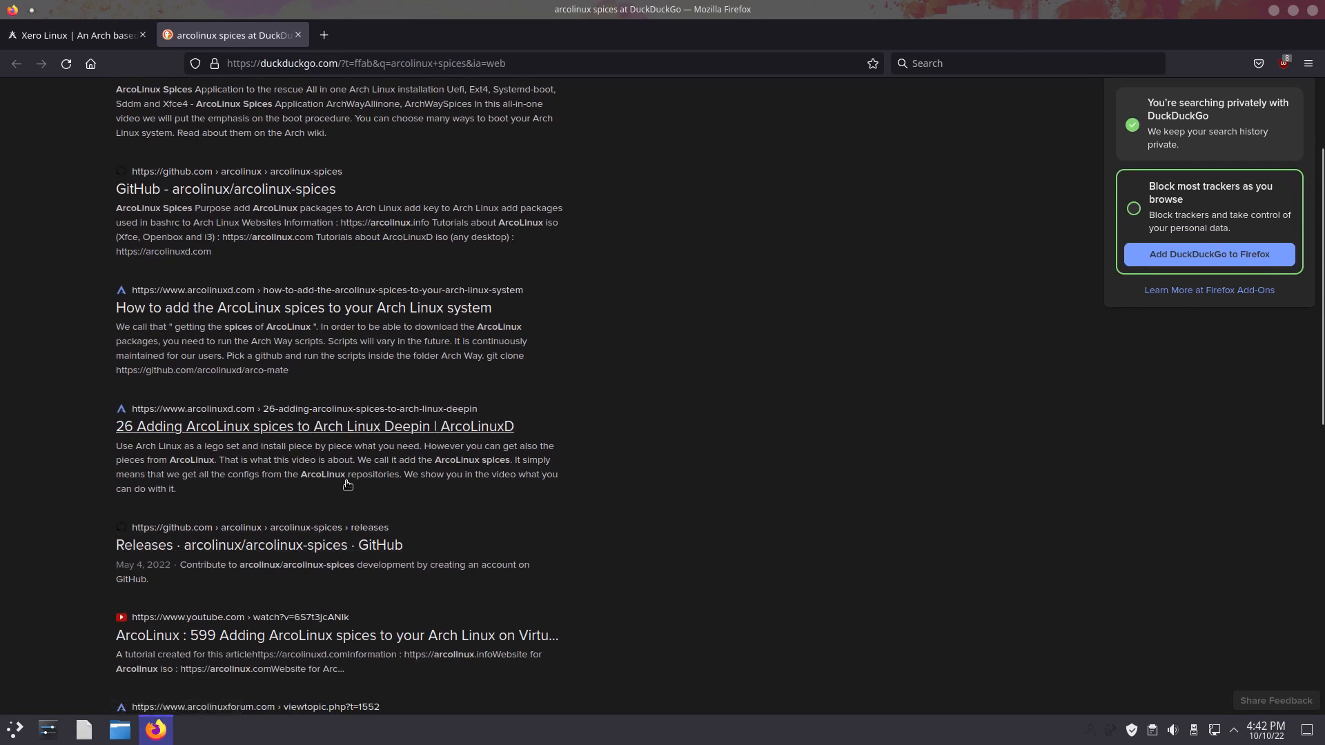
Step: Look through the search results, open the ArcoLinuxD Arch Linux Spices page, and go from there to the ArcoLinux info site
scroll(347, 485, "down", 1)
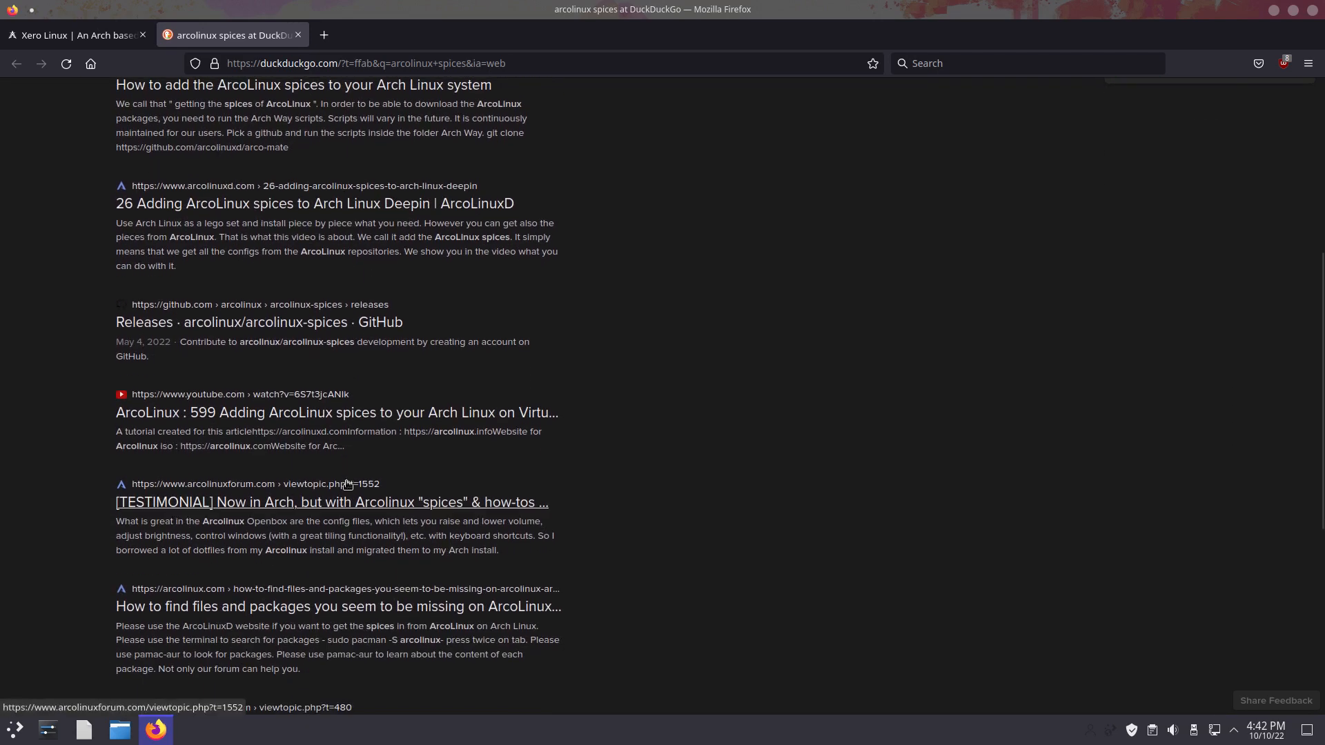
scroll(332, 469, "up", 4)
scroll(332, 468, "up", 1)
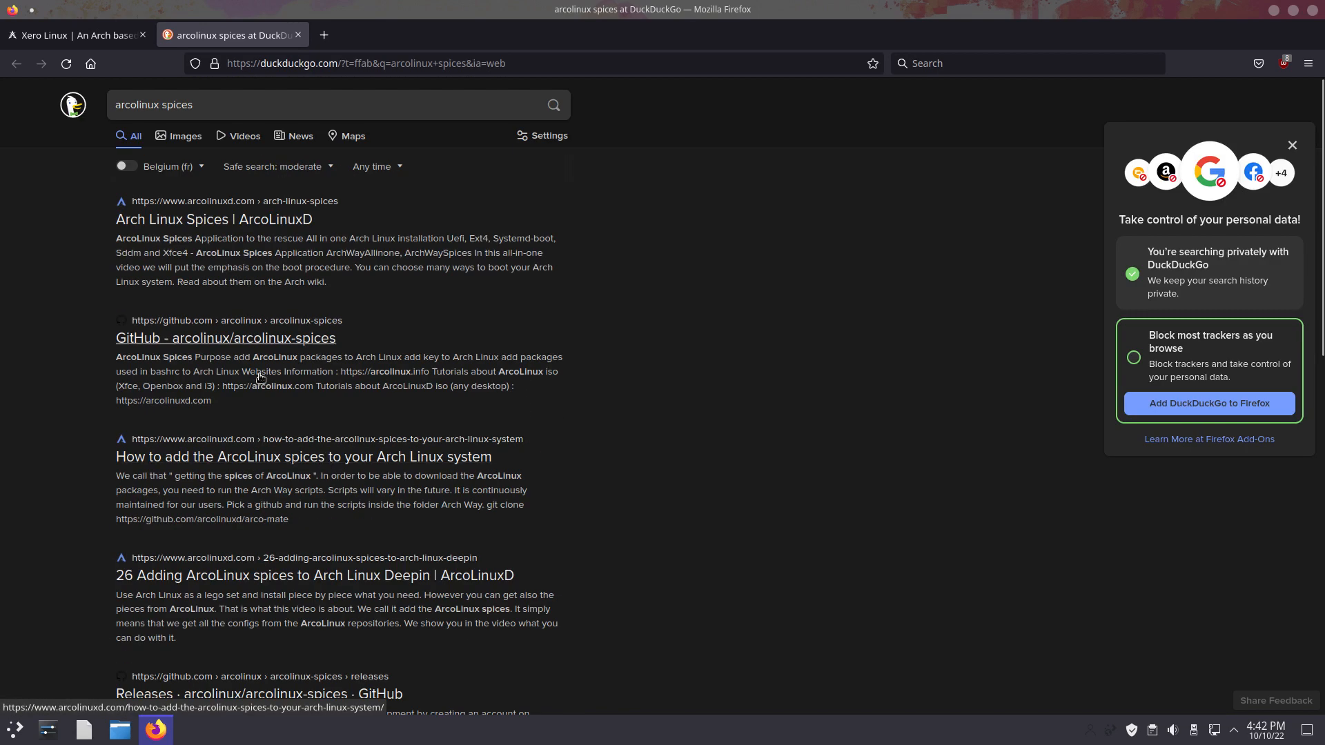
left_click(223, 221)
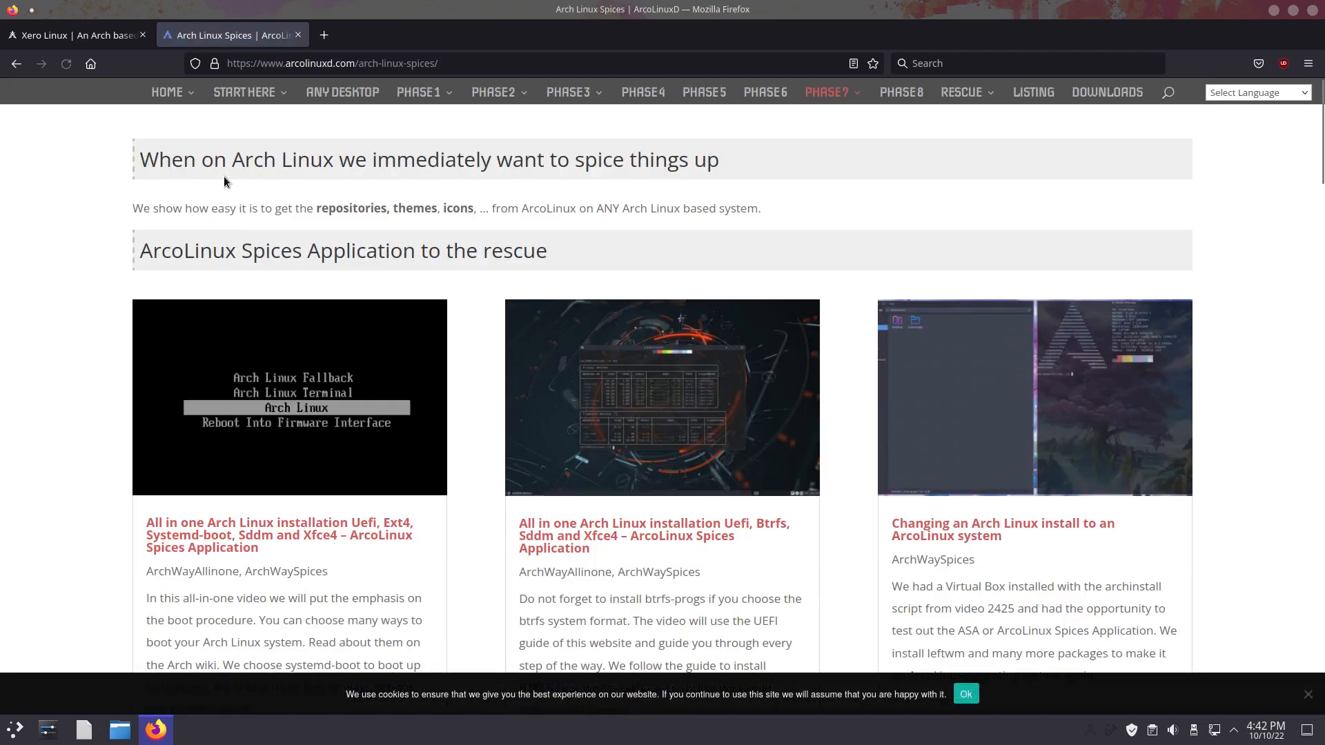
mouse_move(185, 93)
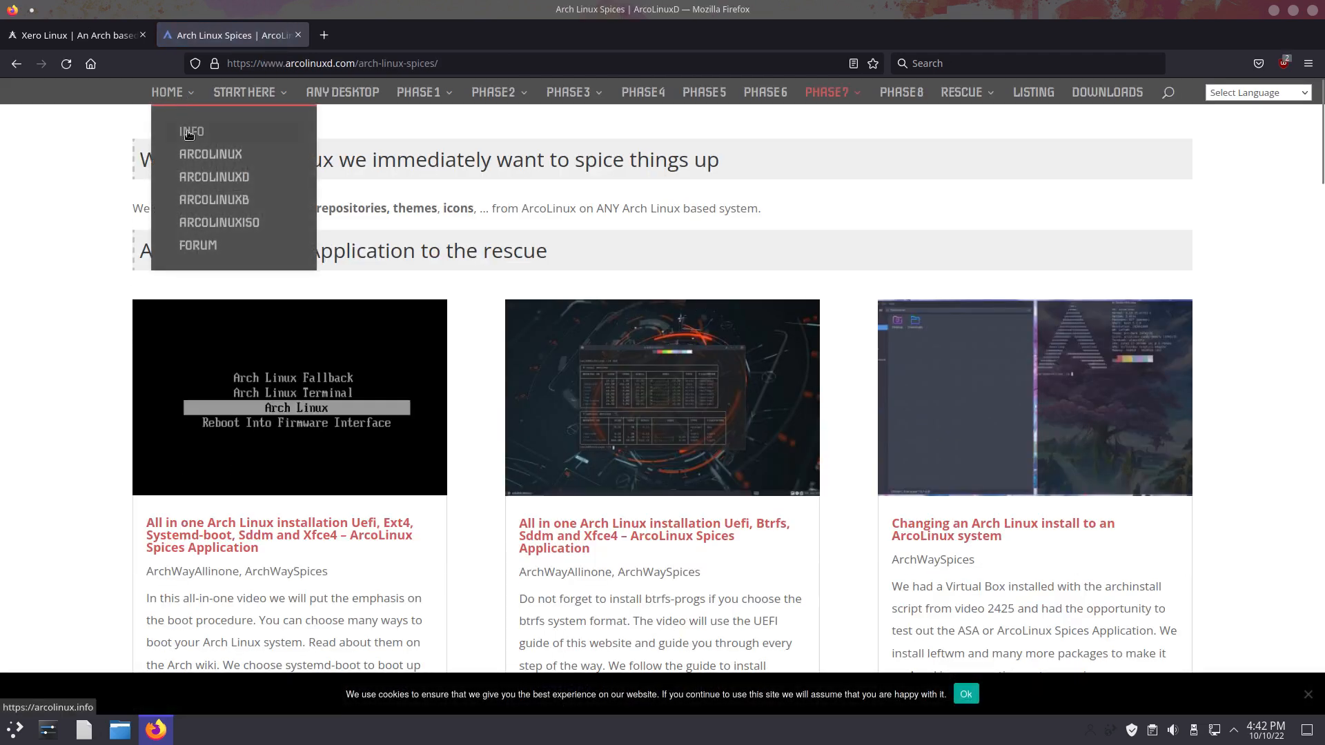
left_click(185, 130)
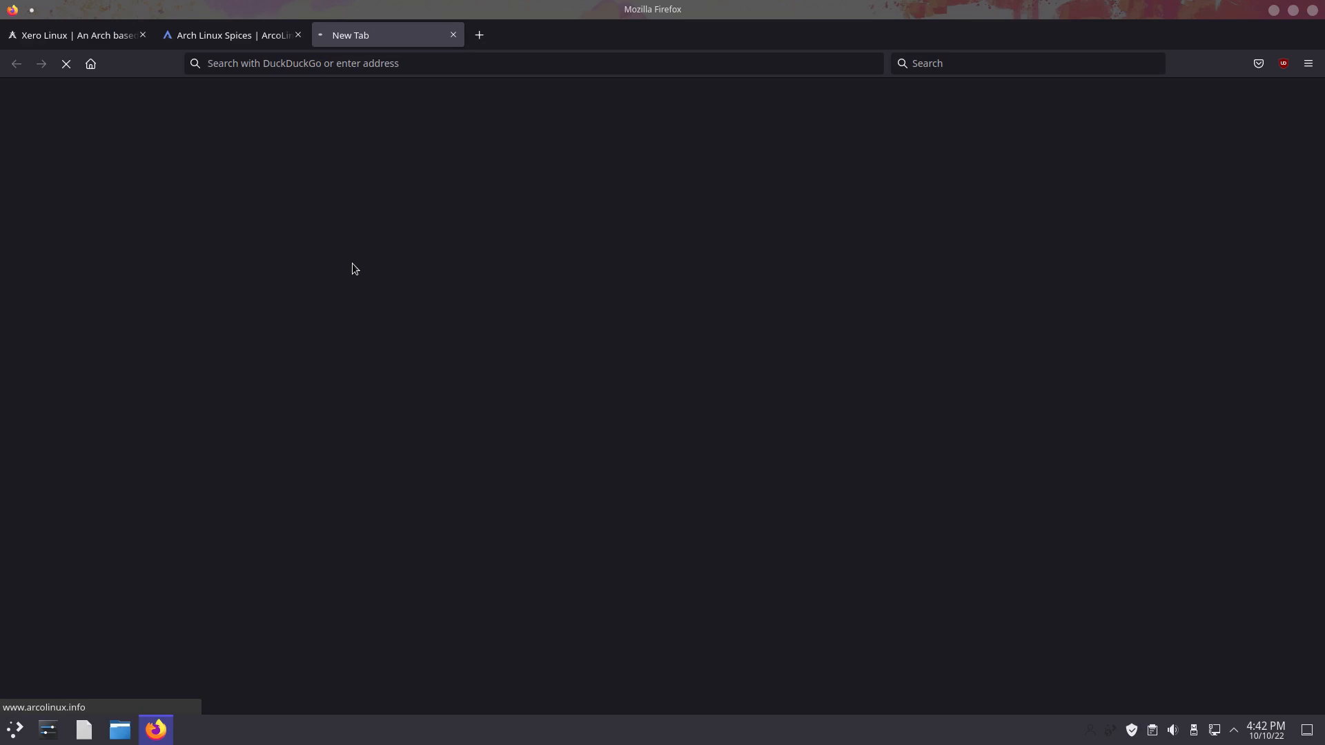
Step: Save the privacy preferences on arcolinux.info, find the ArcoLinux Spices Application section, and open its download page
scroll(453, 270, "down", 15)
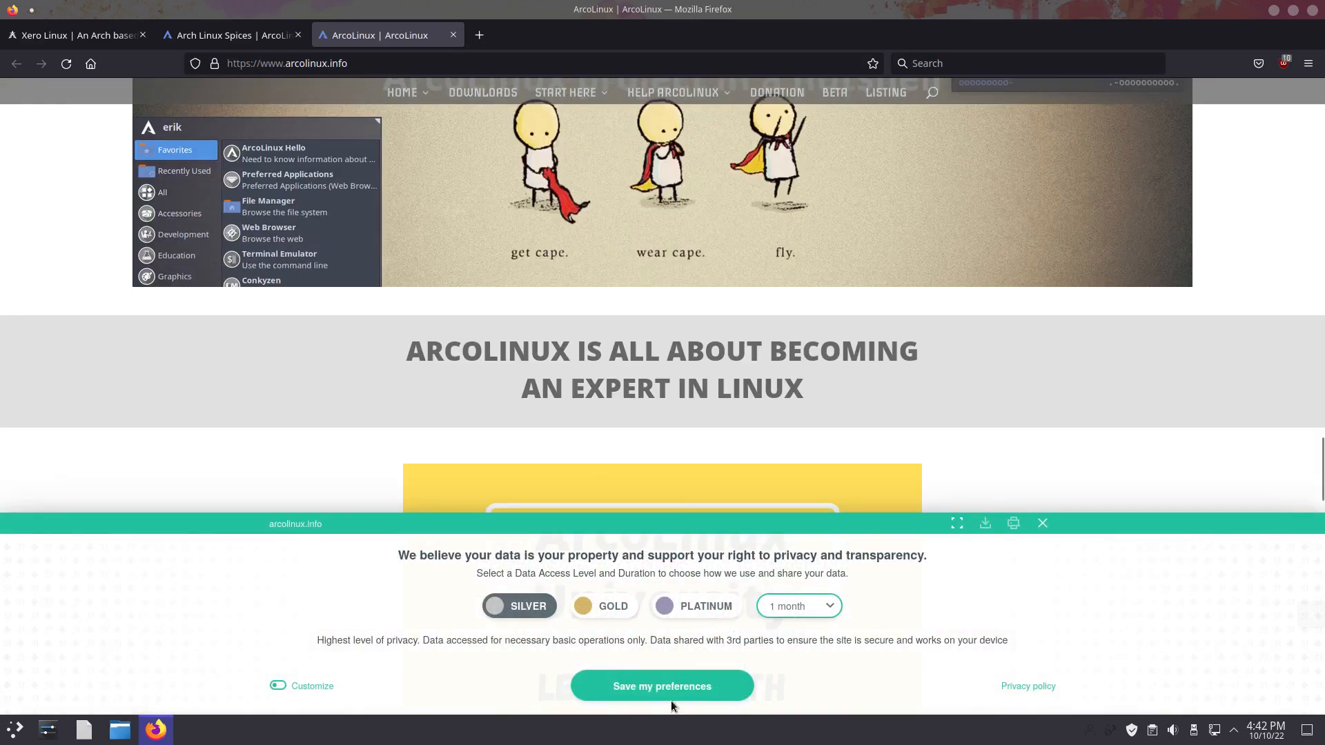
left_click(671, 701)
scroll(638, 537, "down", 8)
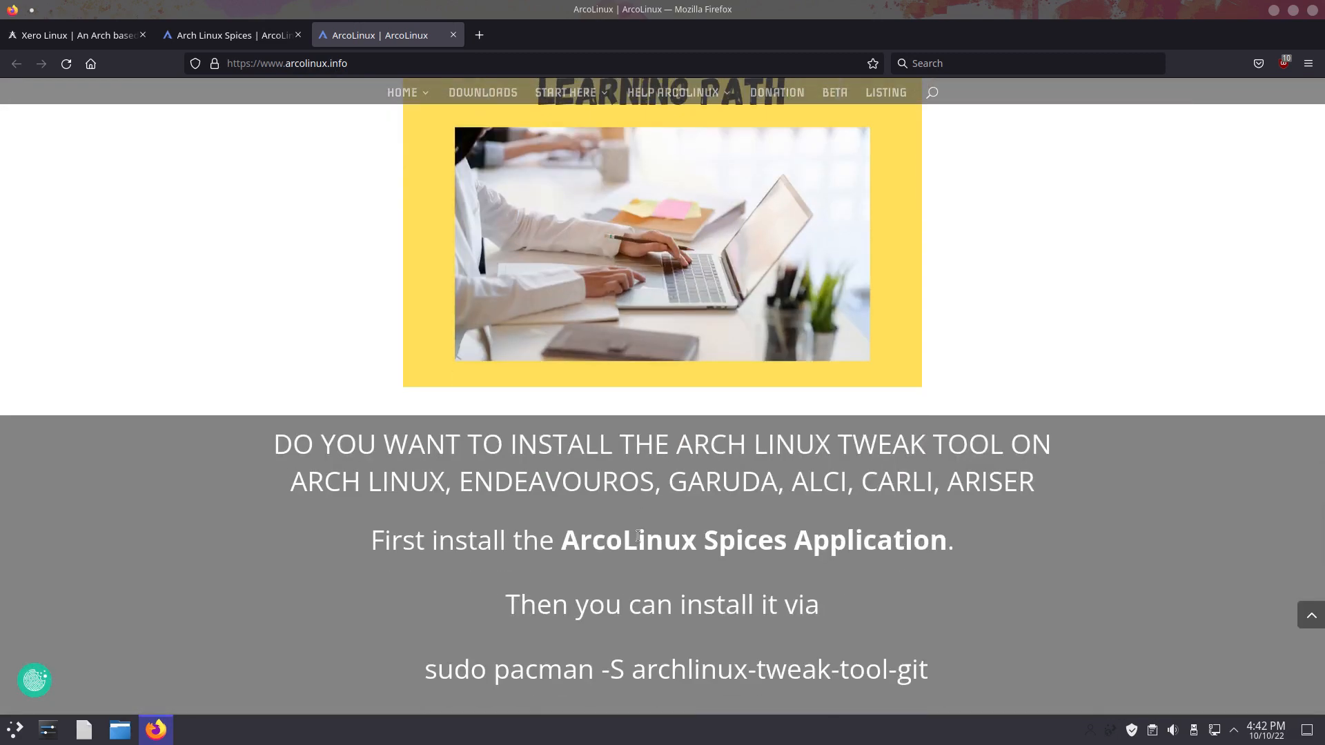
scroll(638, 537, "down", 9)
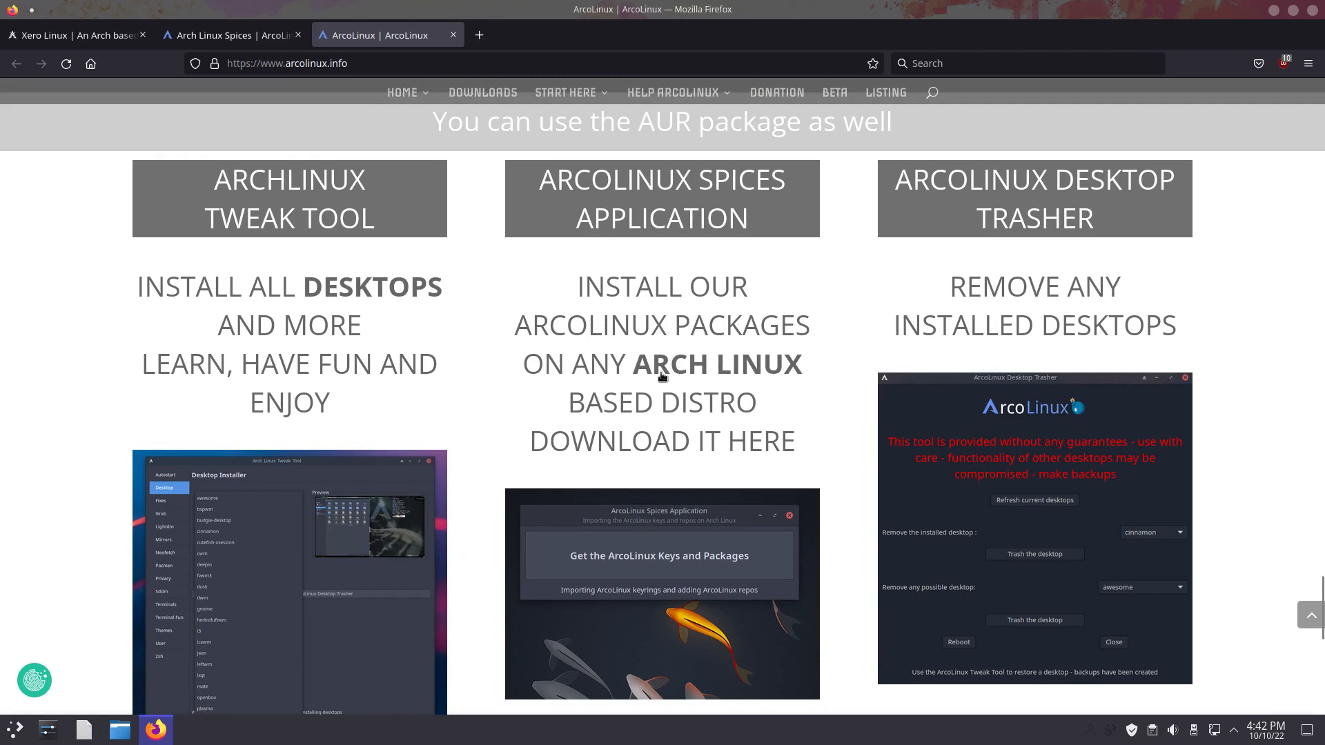
scroll(694, 465, "down", 4)
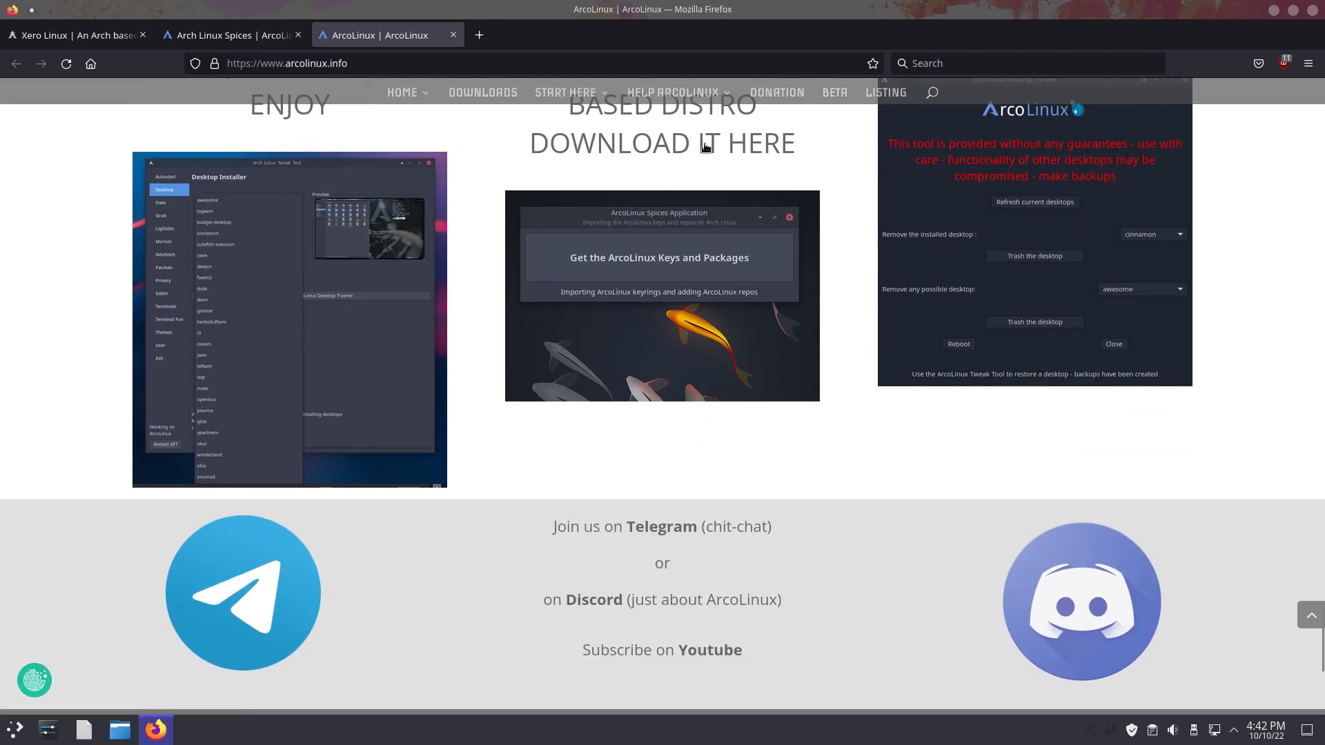
left_click(705, 146)
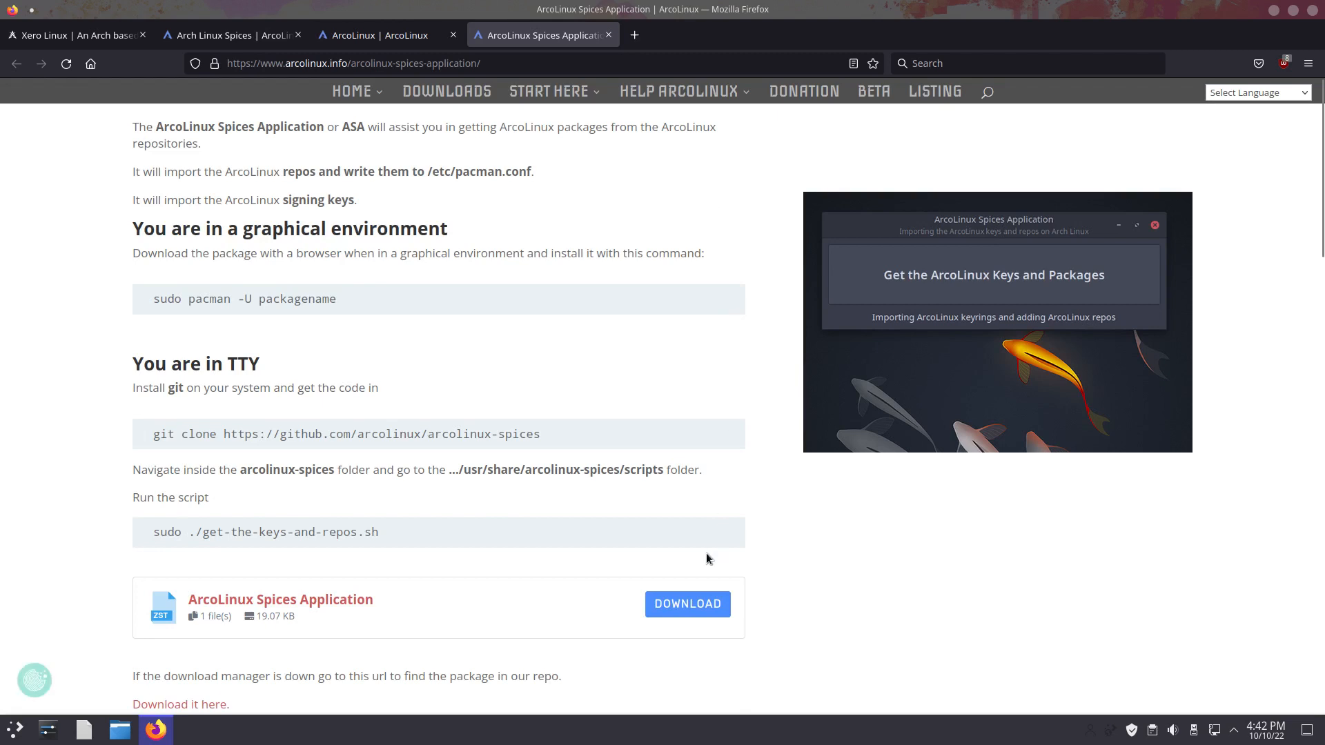
Step: Download arcolinux-spices-git-22.06-04-x86_64.pkg.tar.zst to the Downloads folder and show it in the file manager
left_click(687, 603)
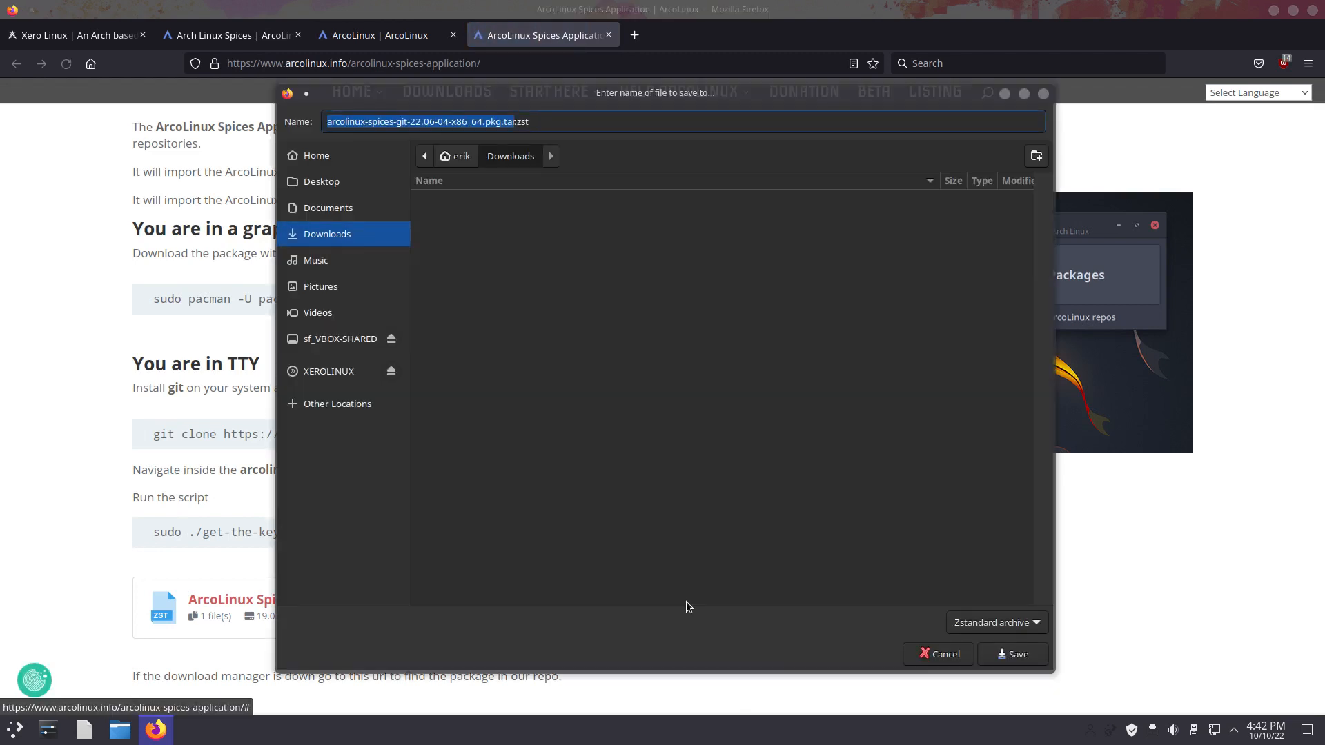
left_click(1012, 656)
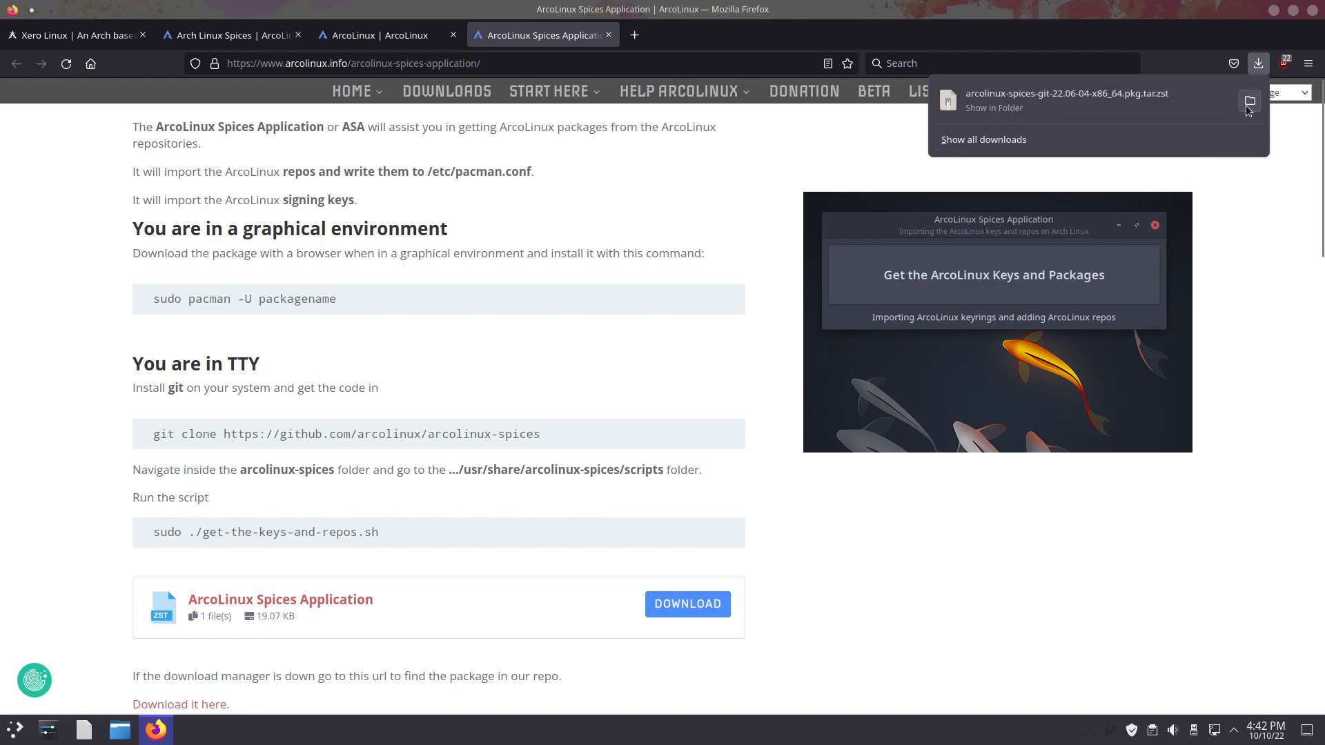
left_click(1250, 101)
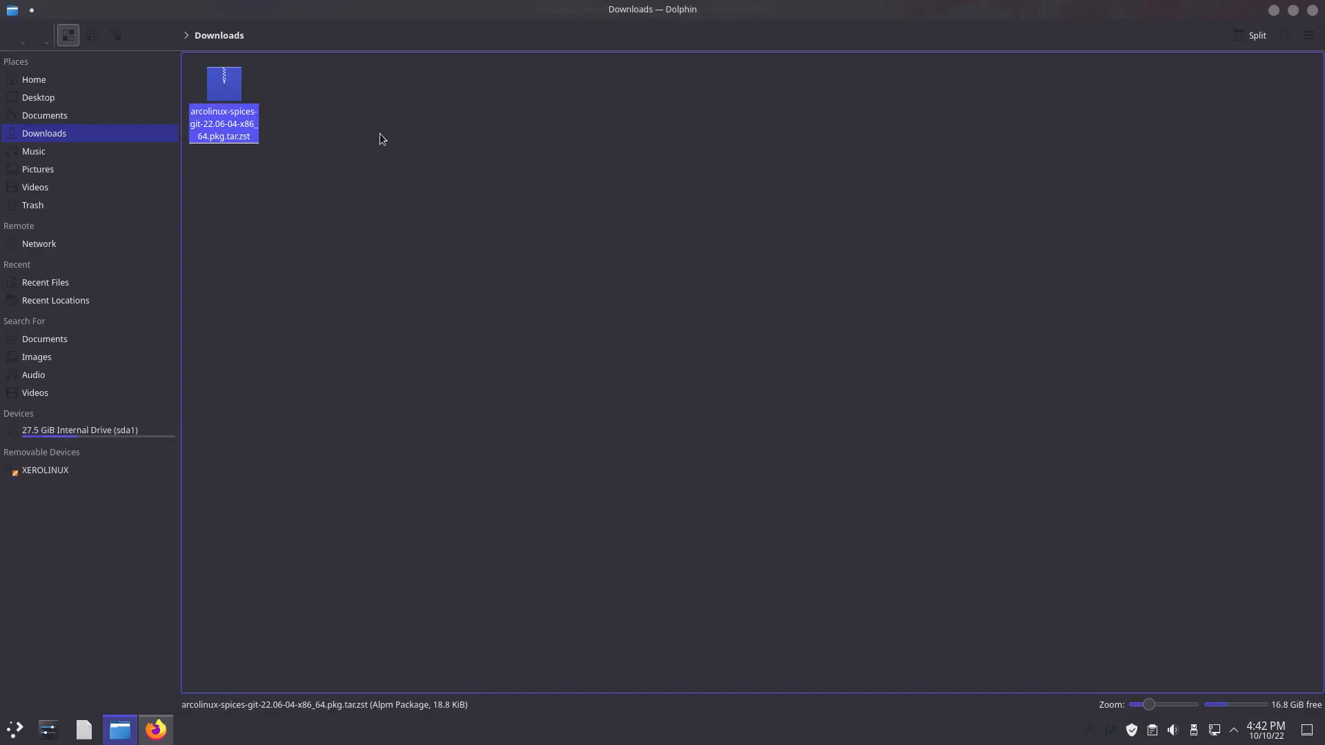
Step: Open a terminal in Downloads and install the arcolinux-spices-git package with sudo pacman -U, entering the account password and accepting the installation
right_click(373, 132)
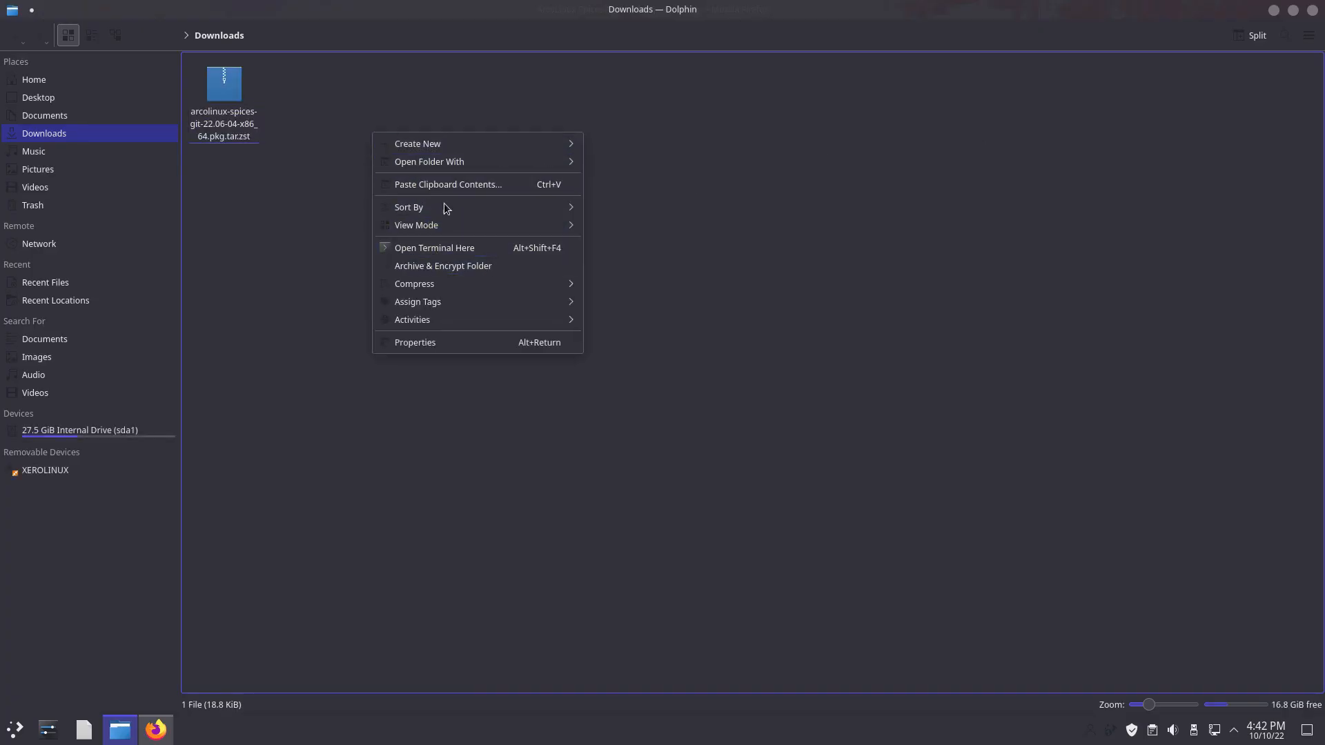
left_click(481, 247)
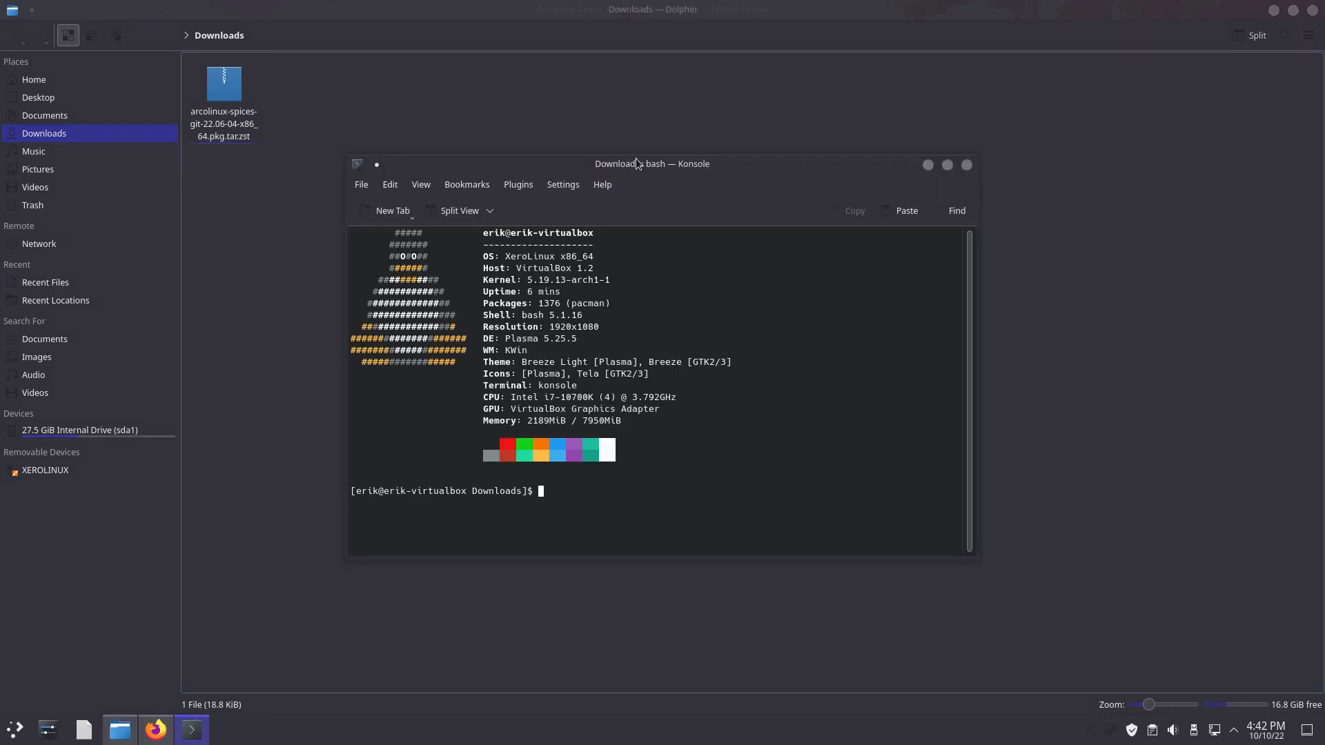
left_click_drag(636, 163, 751, 183)
type("su")
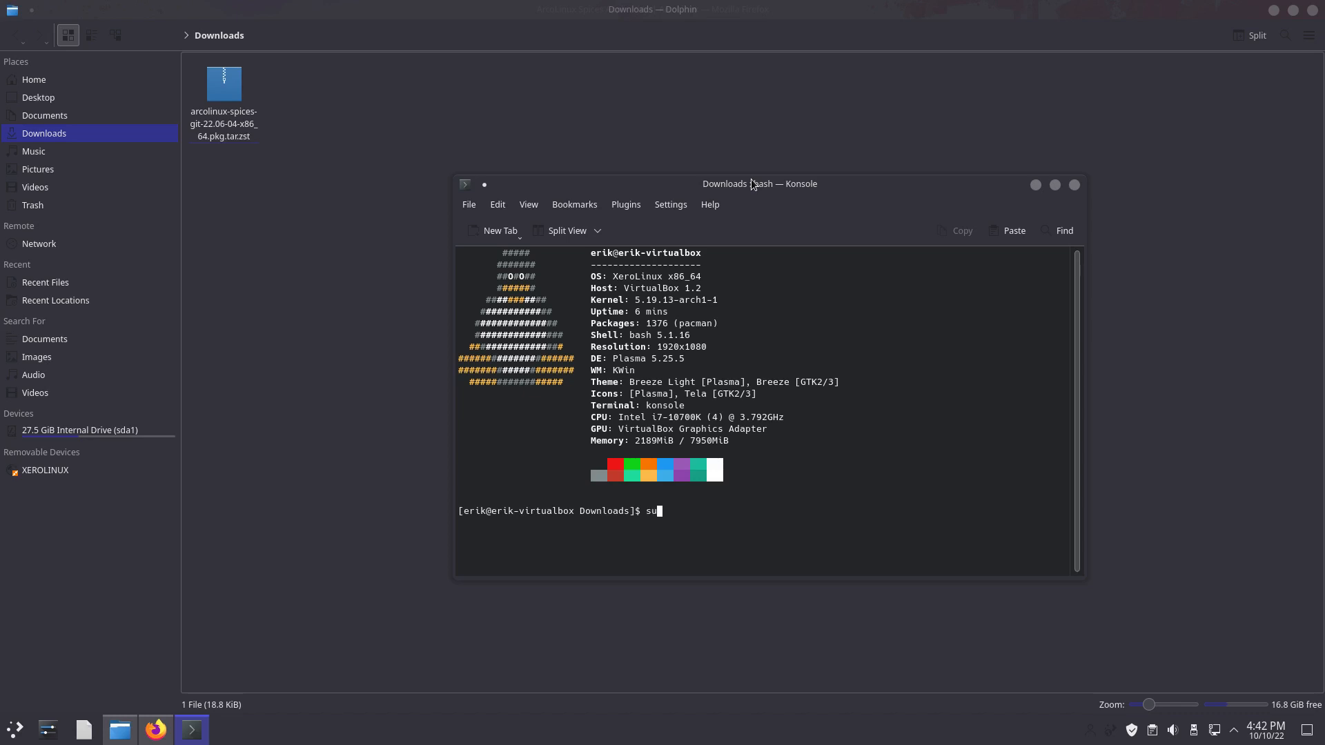
type("do pacman")
type("-U ar")
key("Tab")
key("Return")
key("Return")
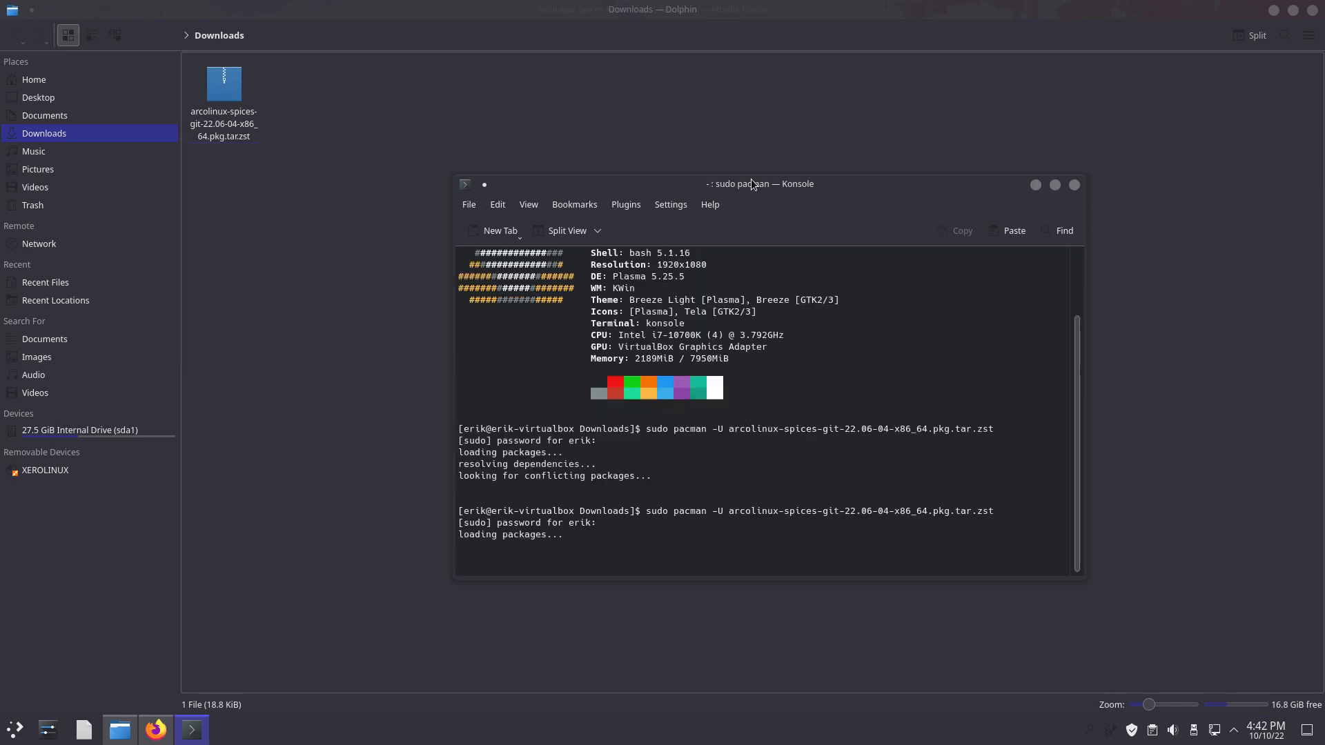
key("Return")
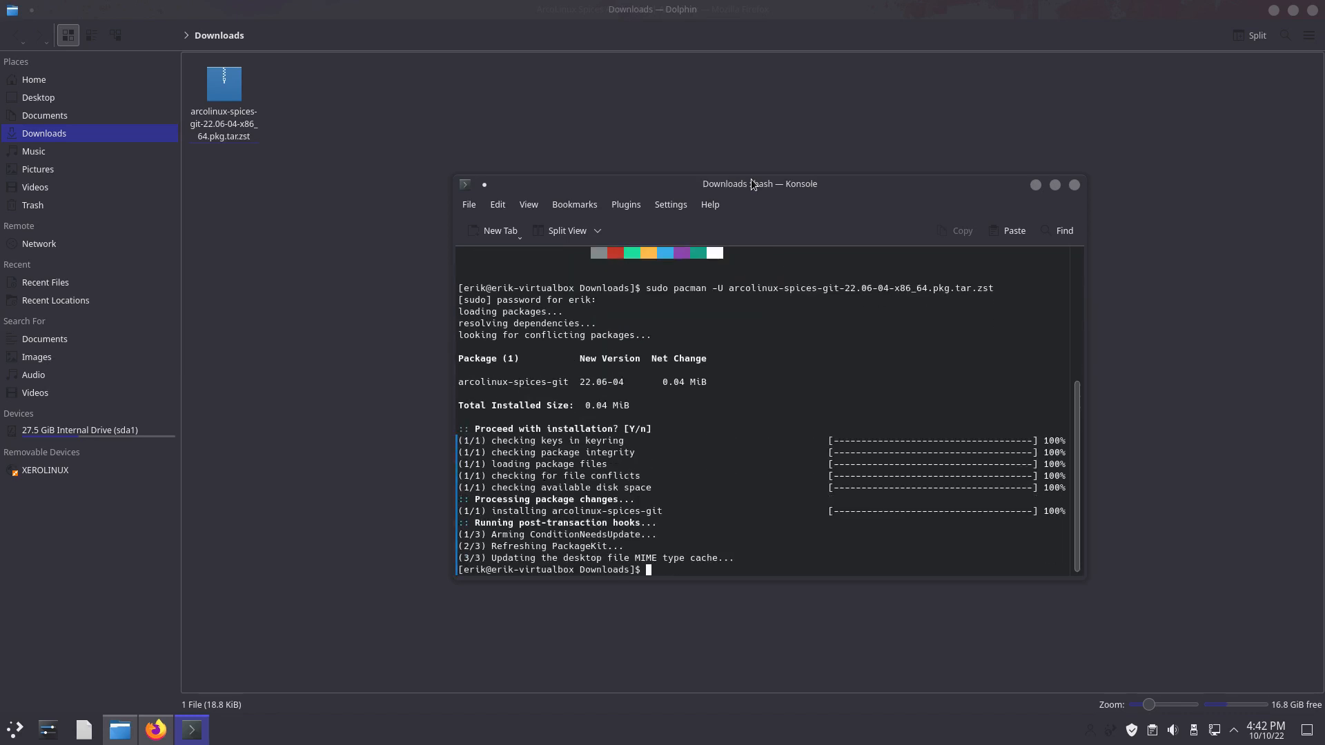
Step: Run arcolinux-spices, get the ArcoLinux keys and packages by authenticating with the account password, and close the application
type("arco")
key("Tab")
key("Return")
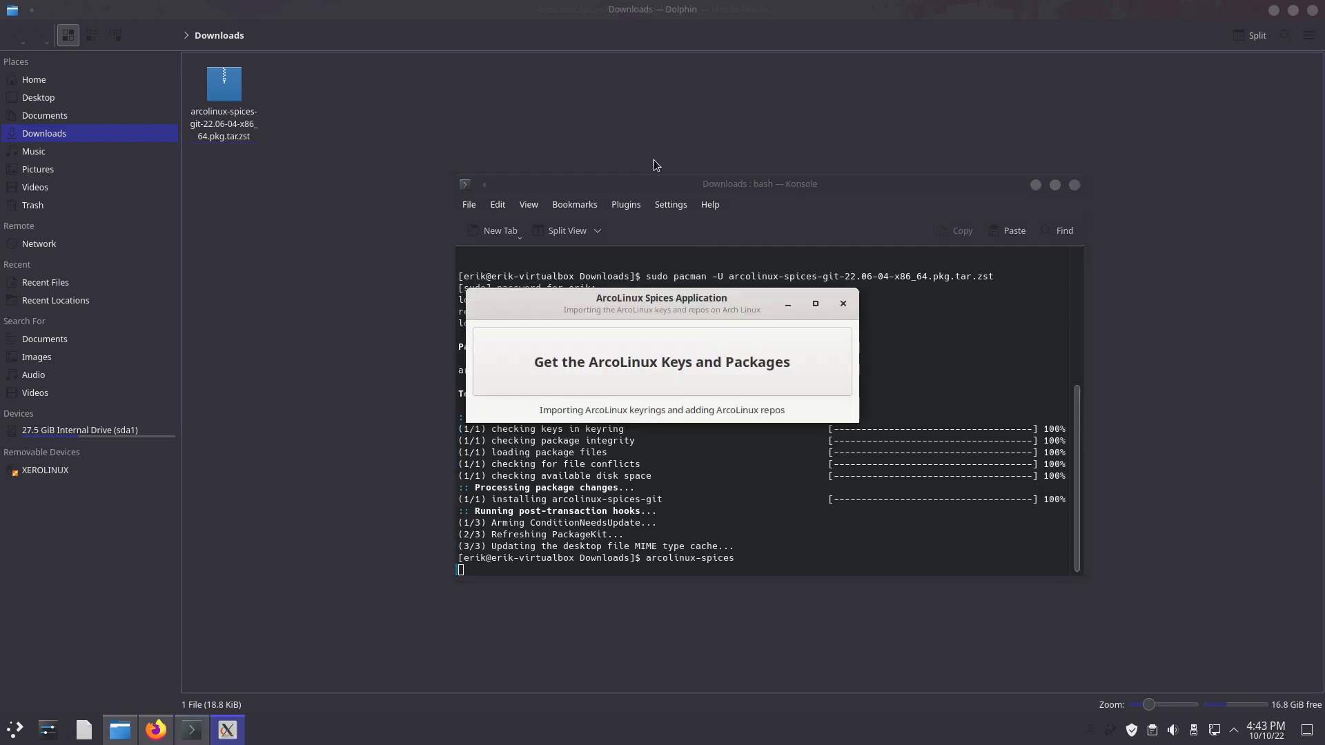
left_click(700, 375)
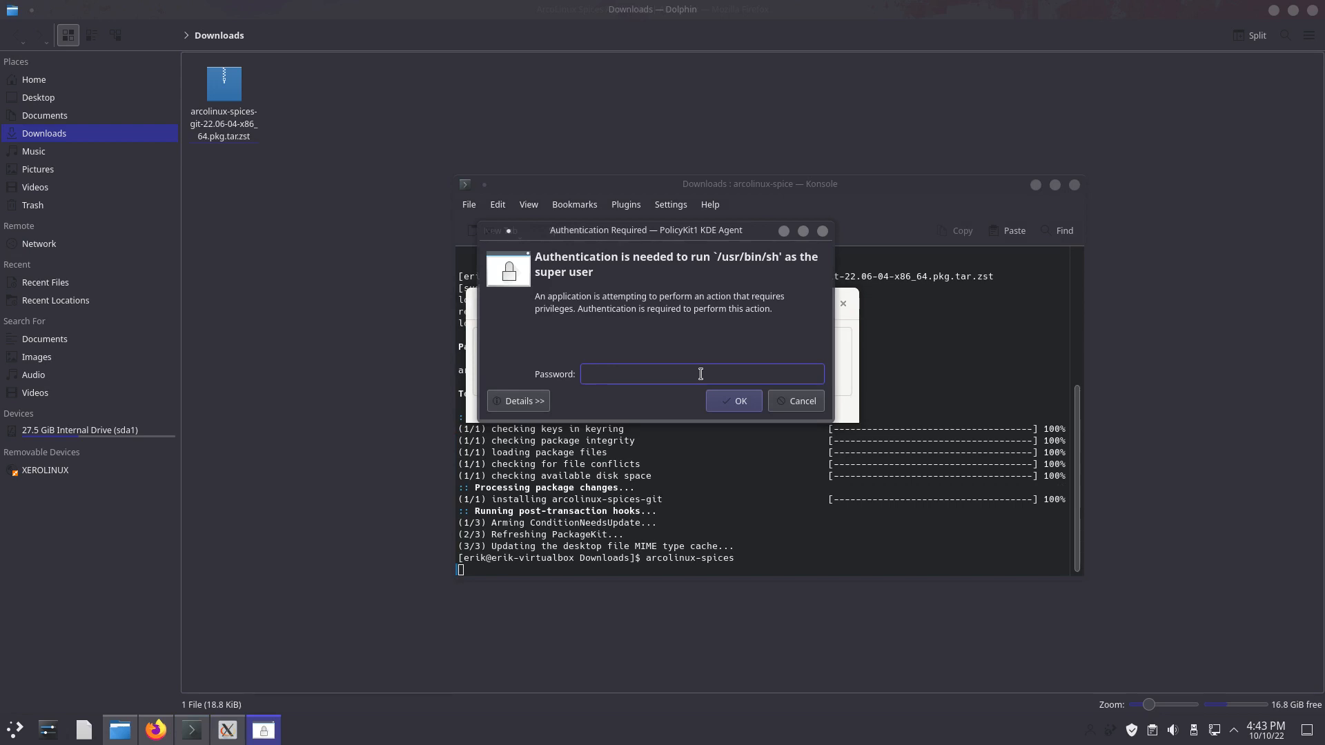
type("*****")
key("Return")
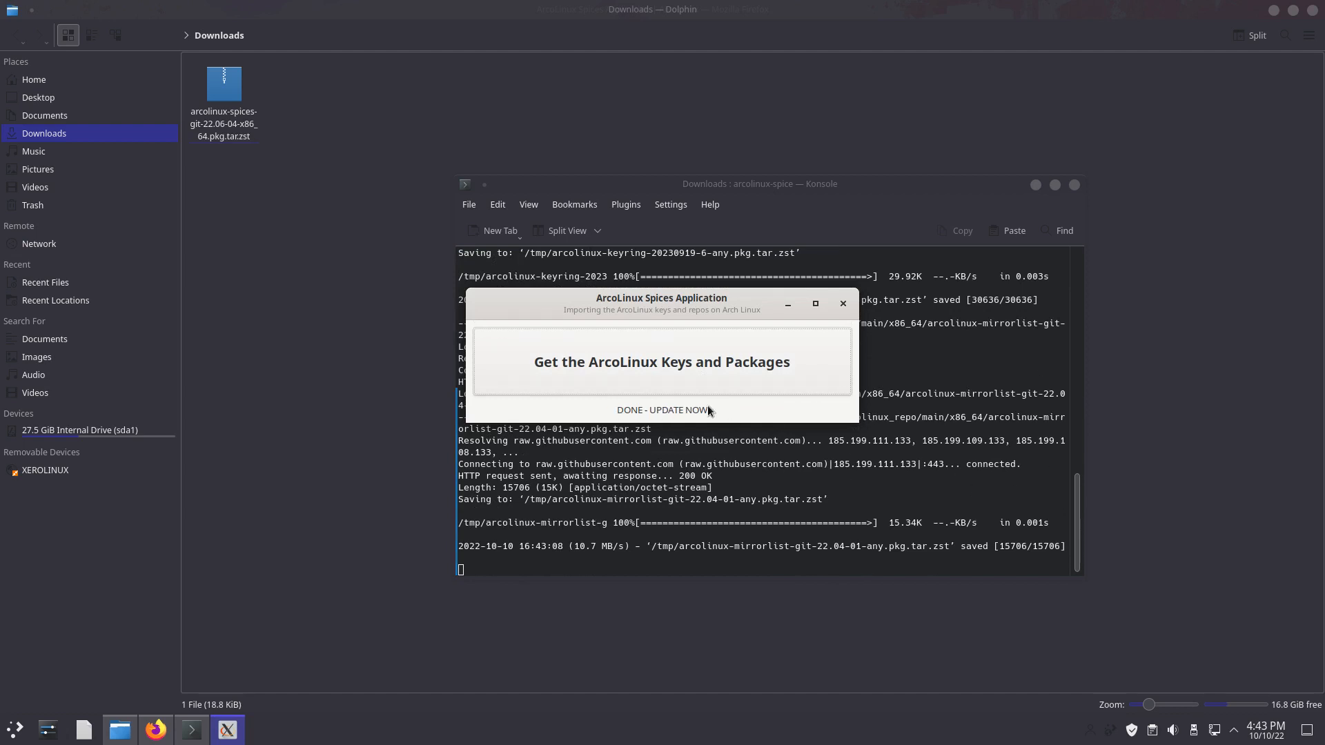
left_click(843, 304)
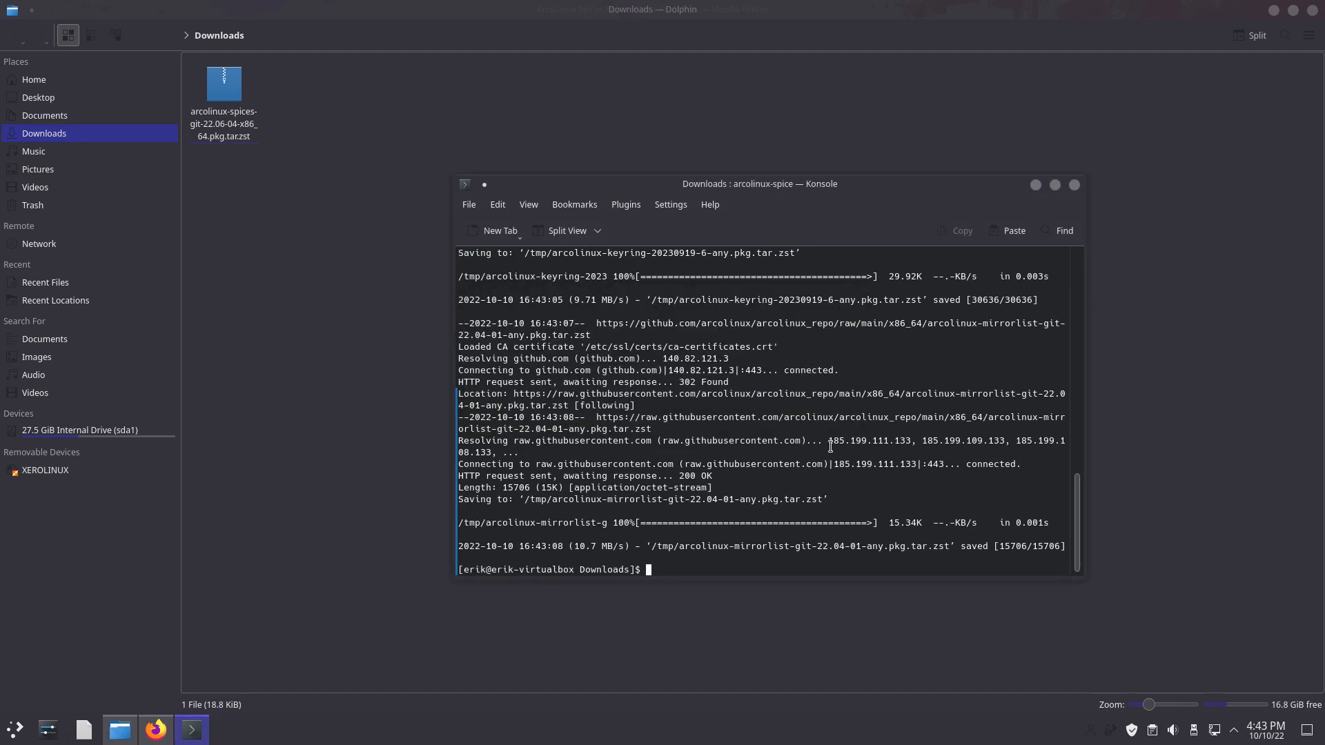
Step: Run update in the terminal and highlight the ArcoLinux and XeroLinux repositories in the synchronised database list
type("update")
key("Return")
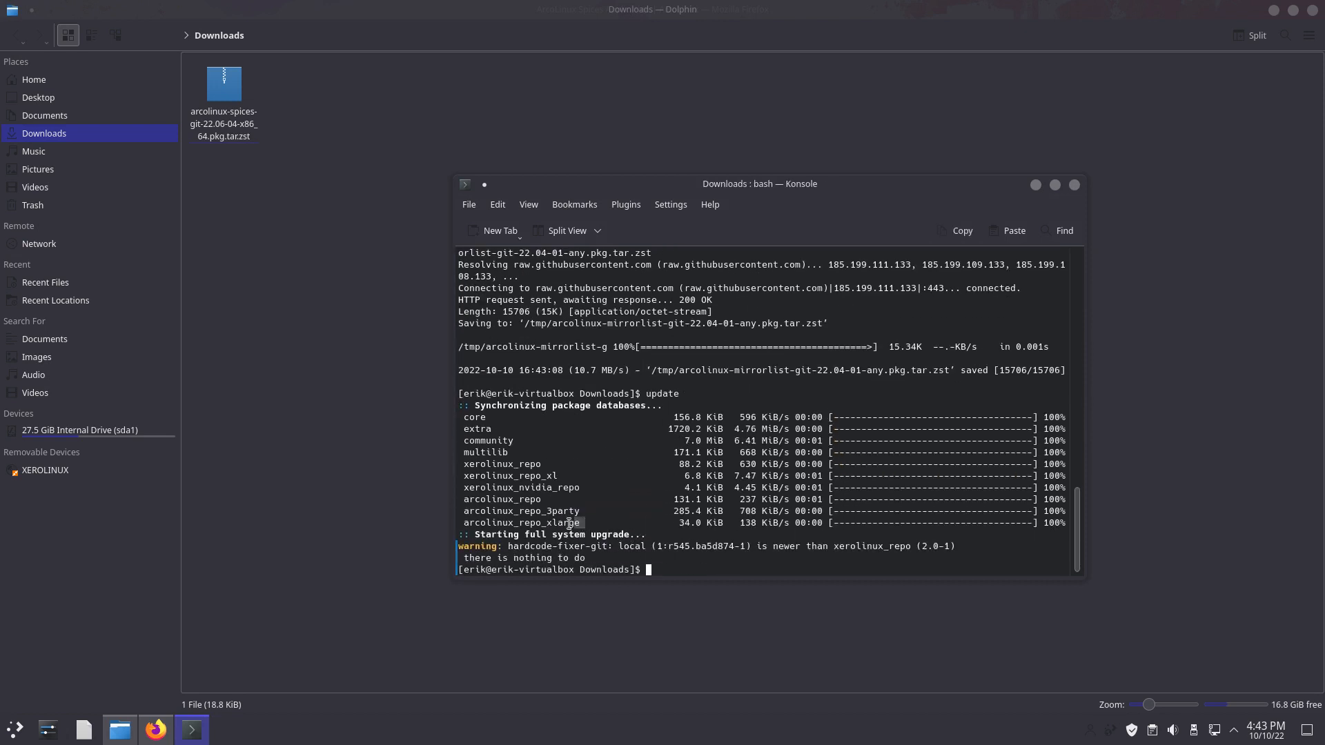
left_click_drag(585, 523, 456, 500)
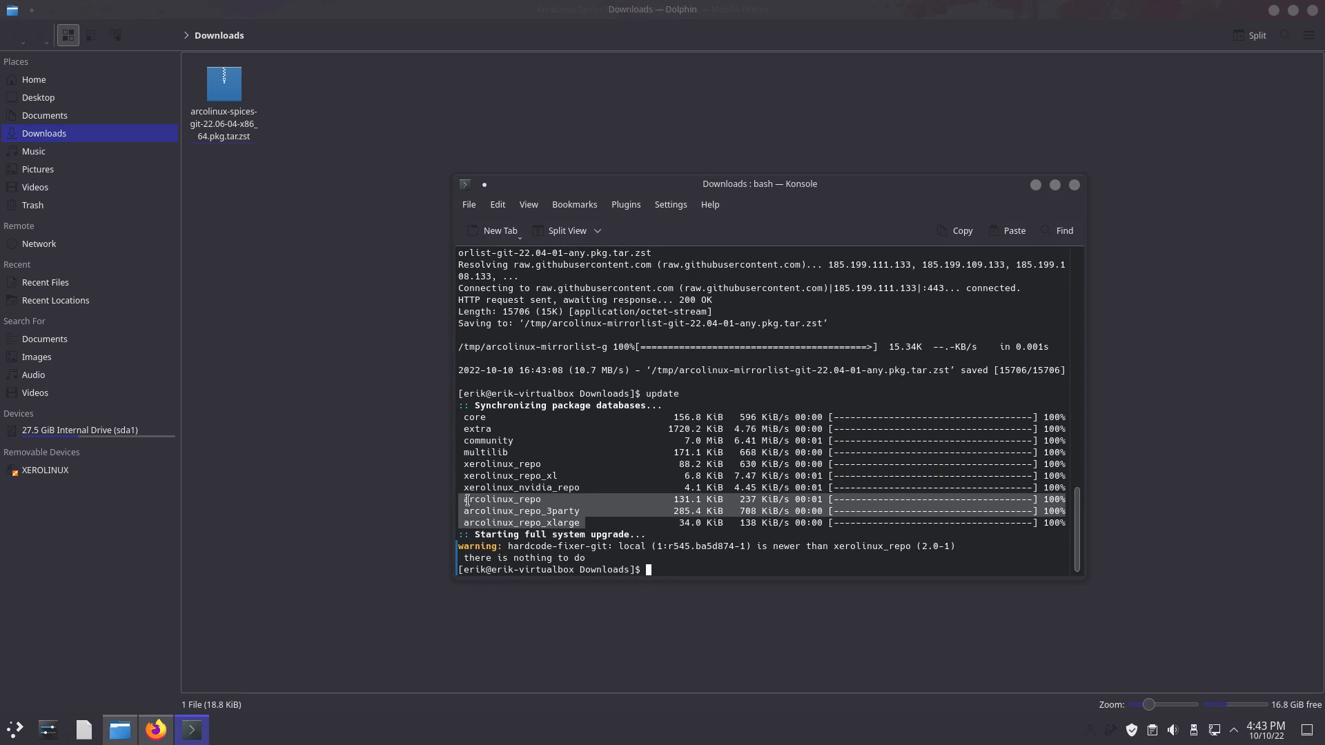
left_click(524, 464)
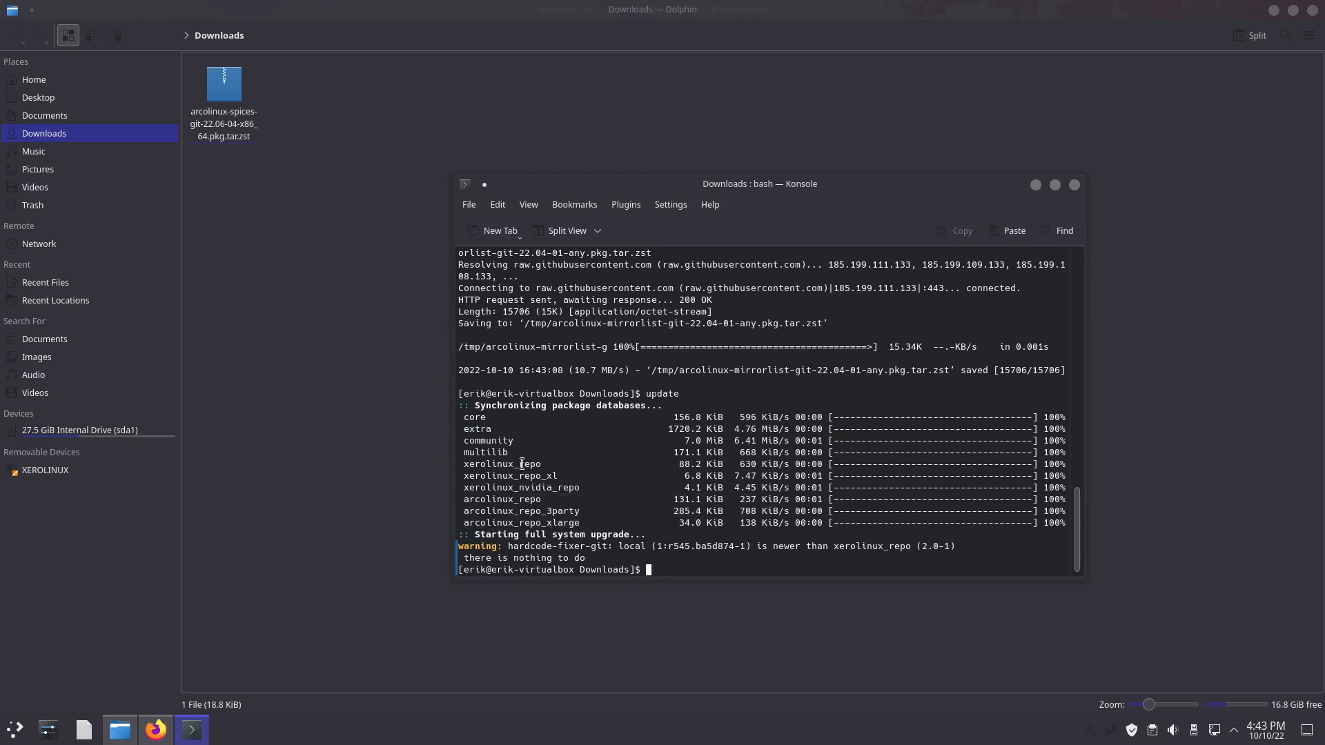
left_click_drag(508, 465, 543, 465)
left_click_drag(480, 498, 528, 499)
left_click(564, 486)
left_click_drag(472, 464, 537, 498)
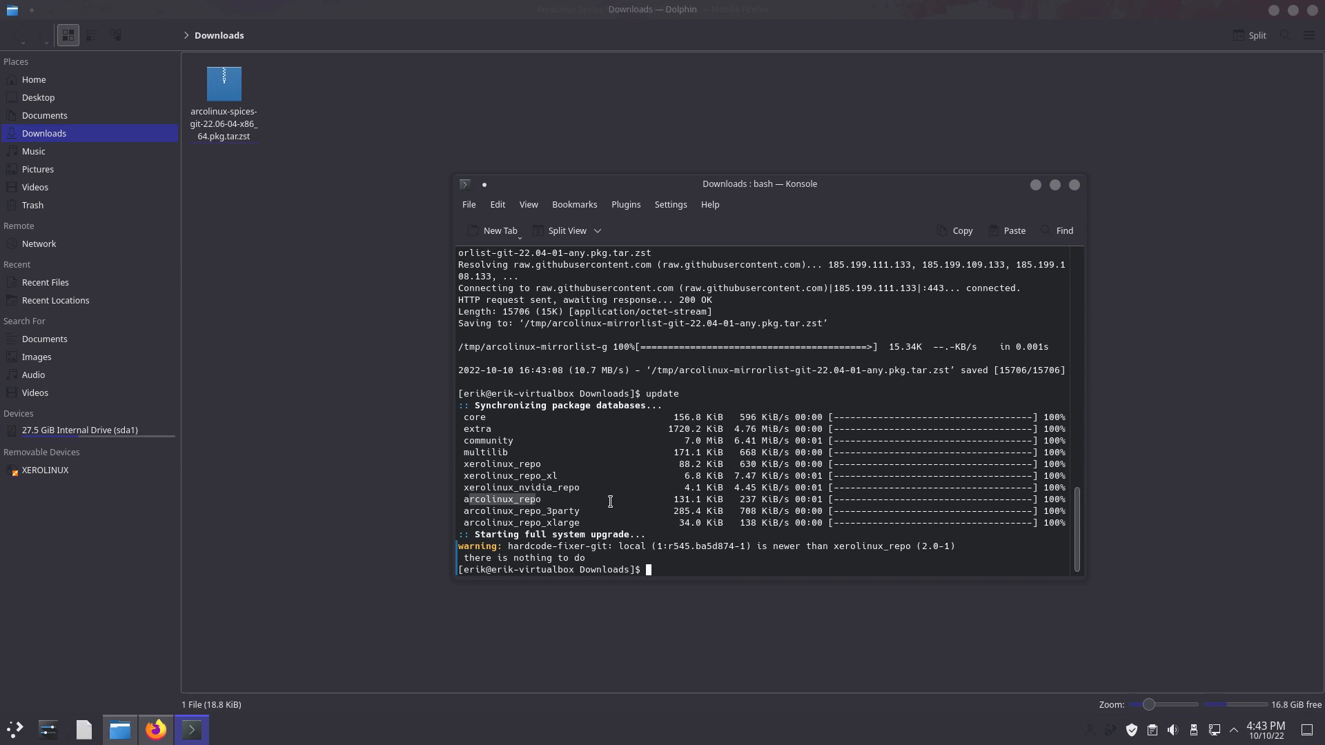
Step: Install archlinux-tweak-tool-git with sudo pacman -S, correcting the incomplete package name
type("sudo pacman -S archlinux-tweak-tool-")
key("Return")
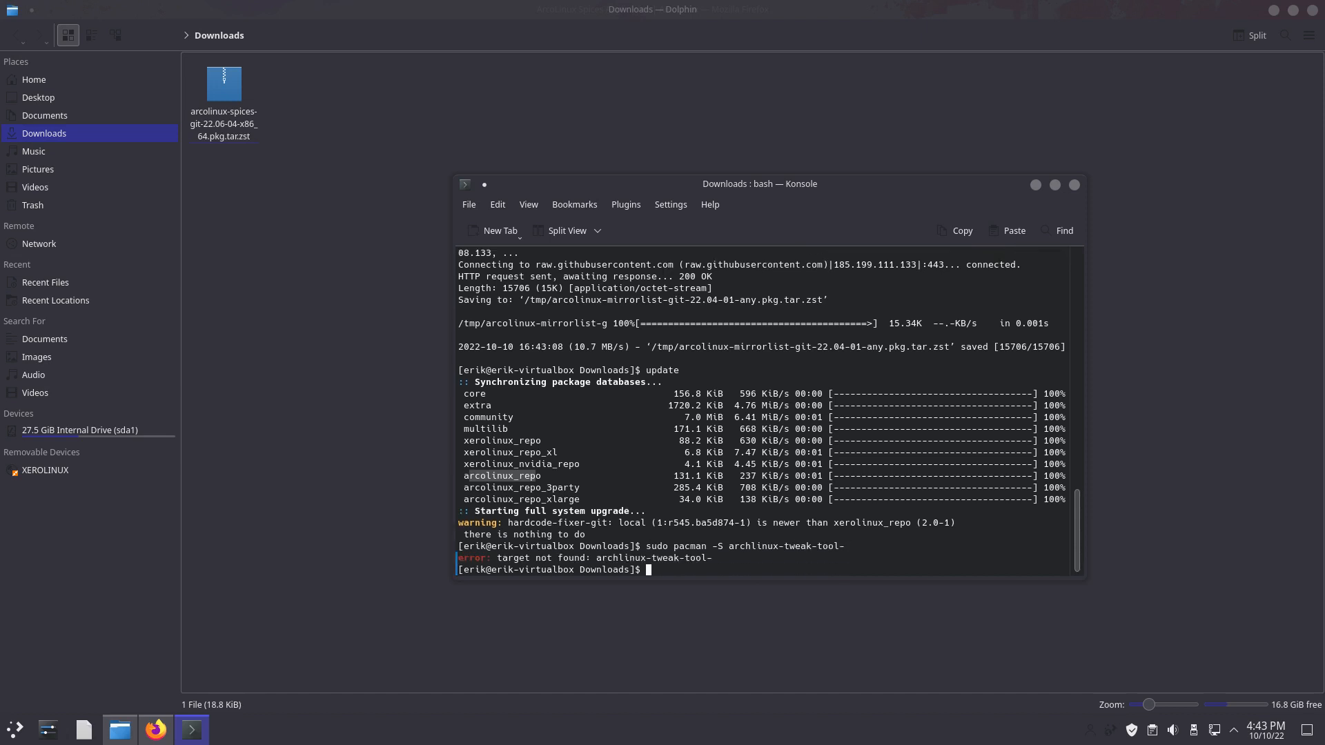
key("Up")
type("git")
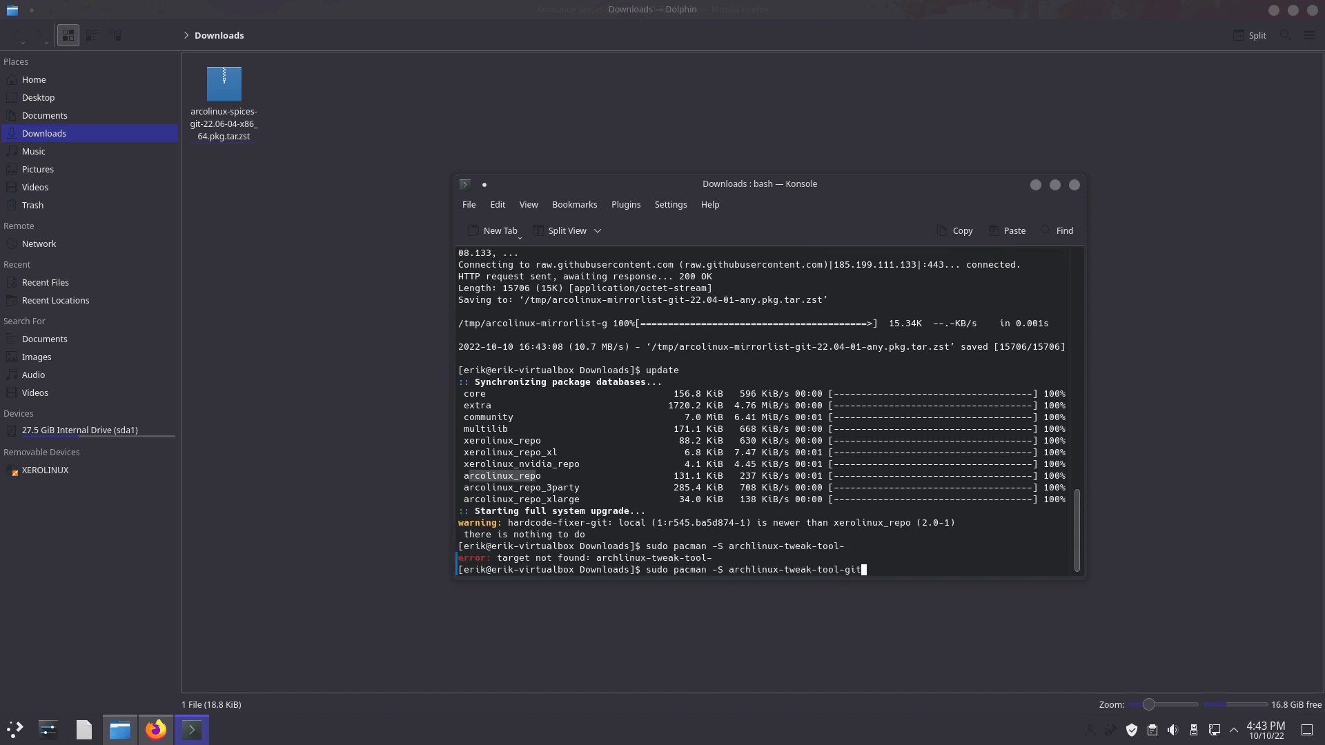
key("Return")
key("Return")
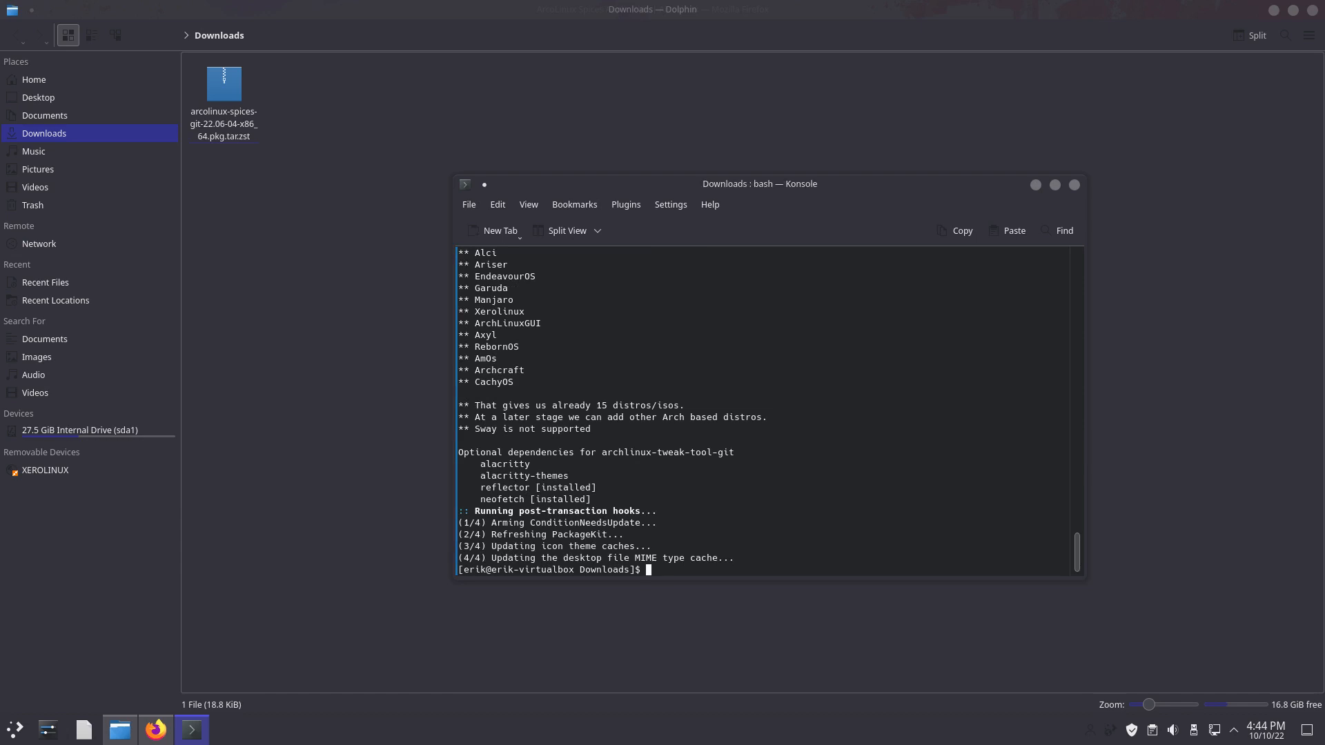
Step: Launch the Arch Linux Tweak Tool with the att command and authenticate with the account password
type("att")
key("Return")
type("•••")
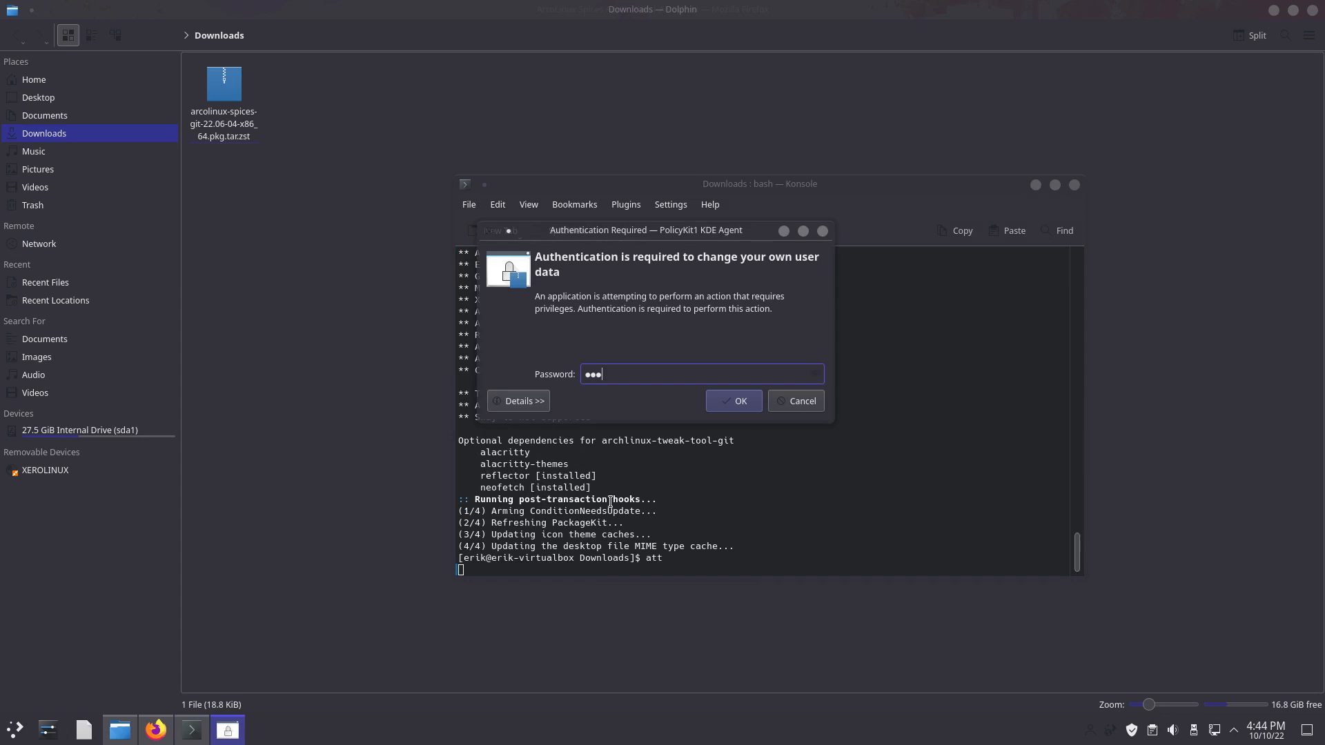
key("Return")
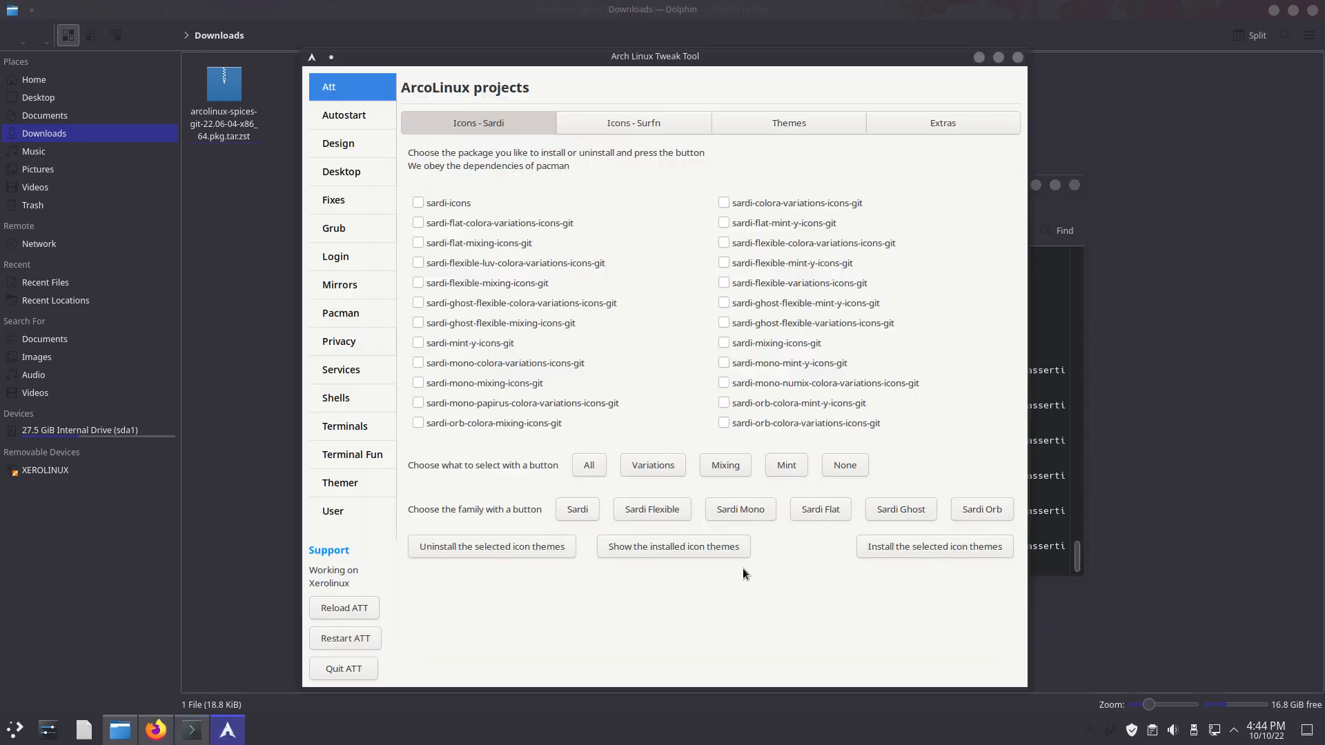
Step: Select leftwm in the Desktop Installer and start its installation
left_click(375, 181)
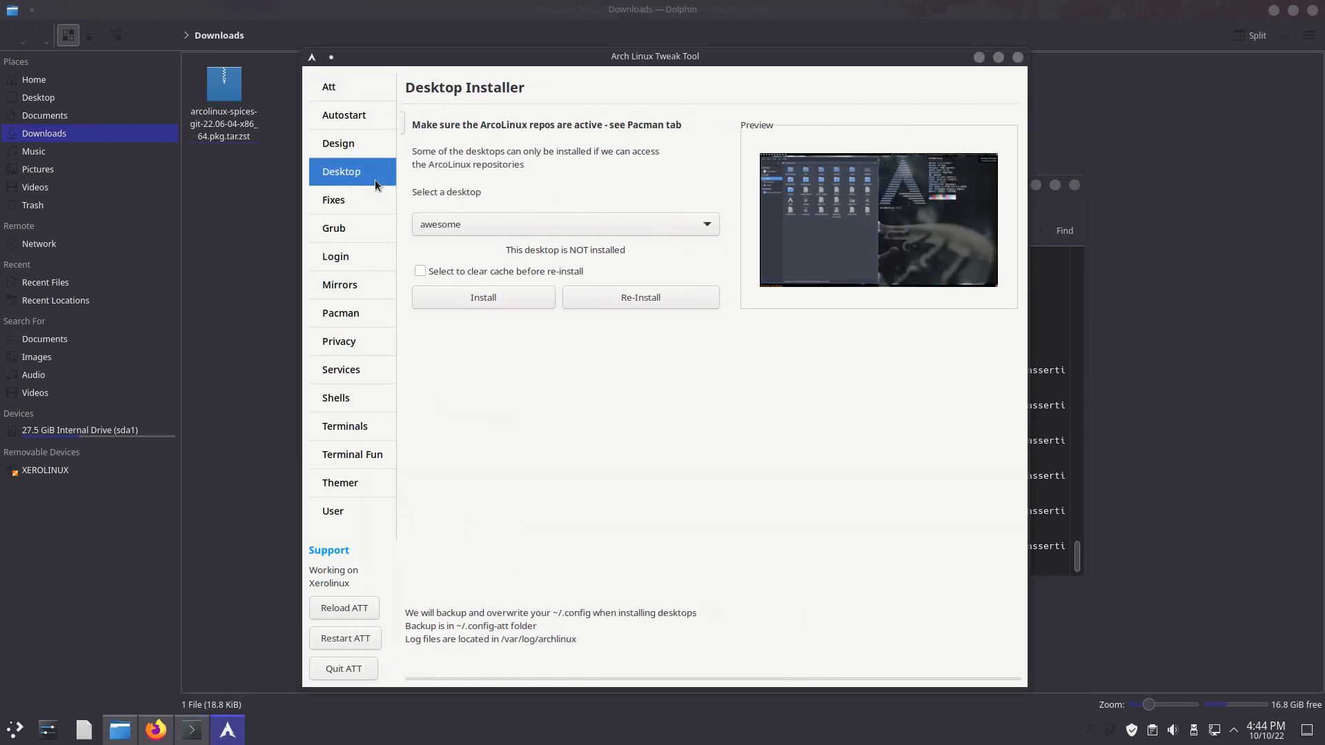
left_click(459, 221)
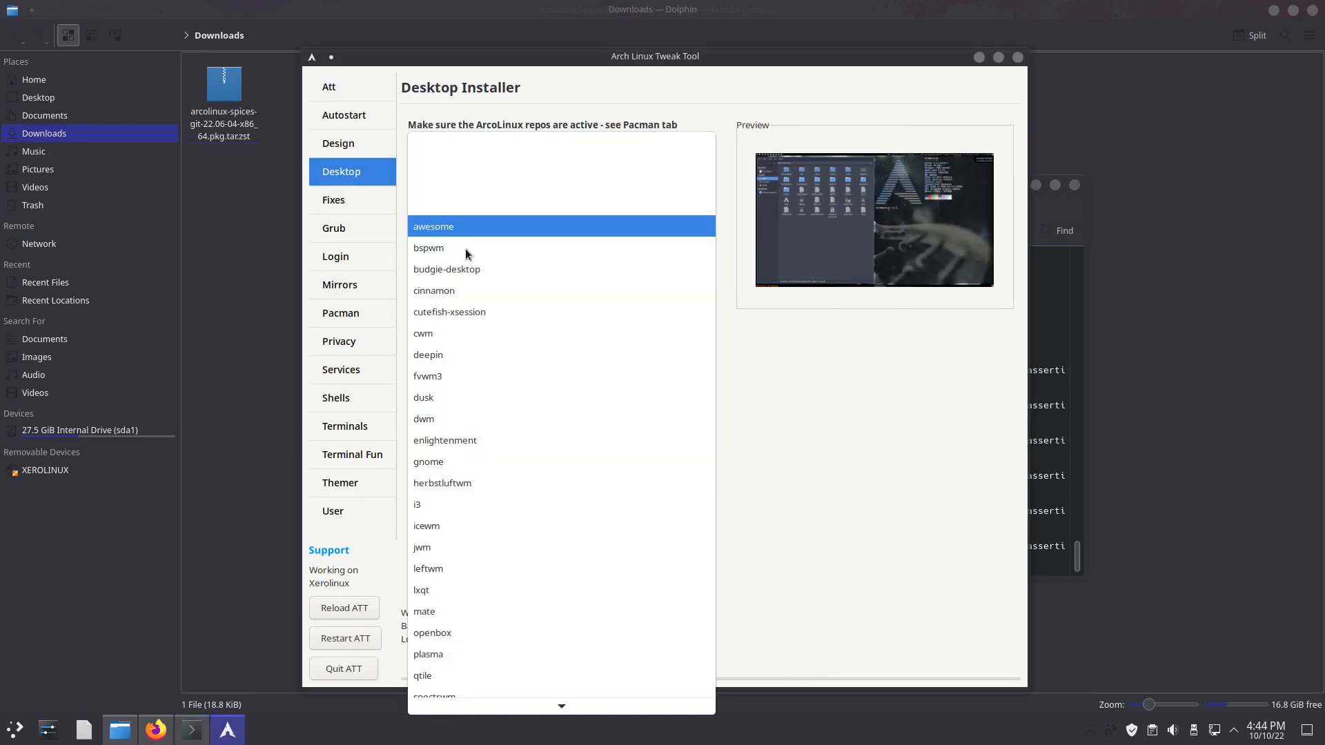
left_click(497, 557)
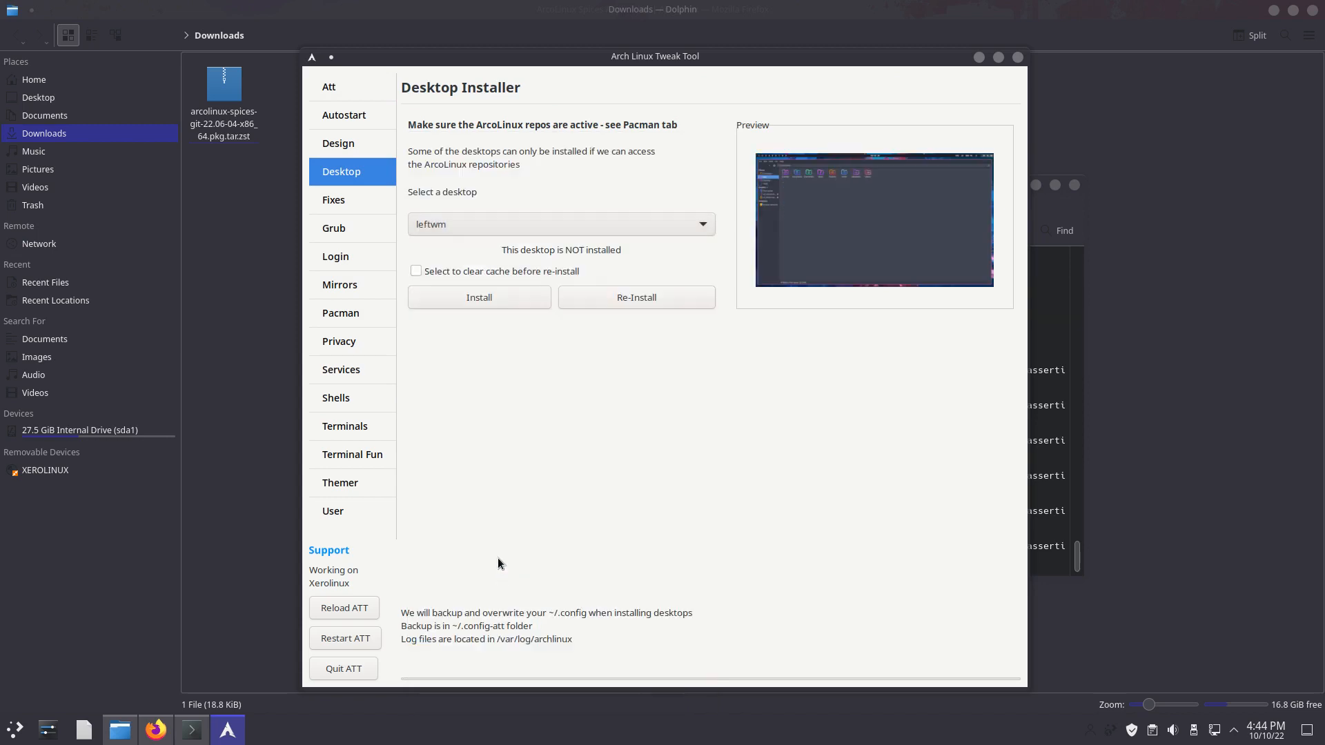
left_click(496, 304)
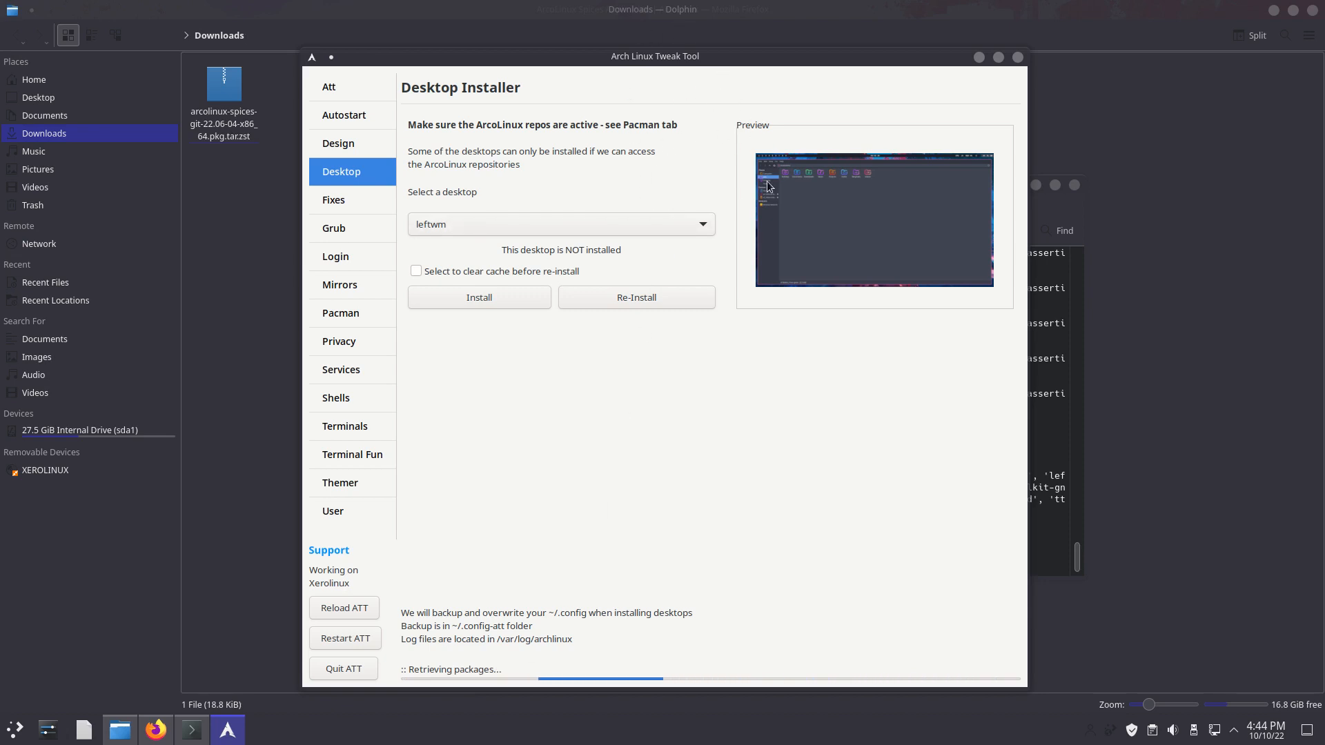
Step: Move the Arch Linux Tweak Tool and Konsole windows apart to follow the leftwm installation, and close the Tweak Tool and Dolphin
left_click_drag(752, 58, 530, 50)
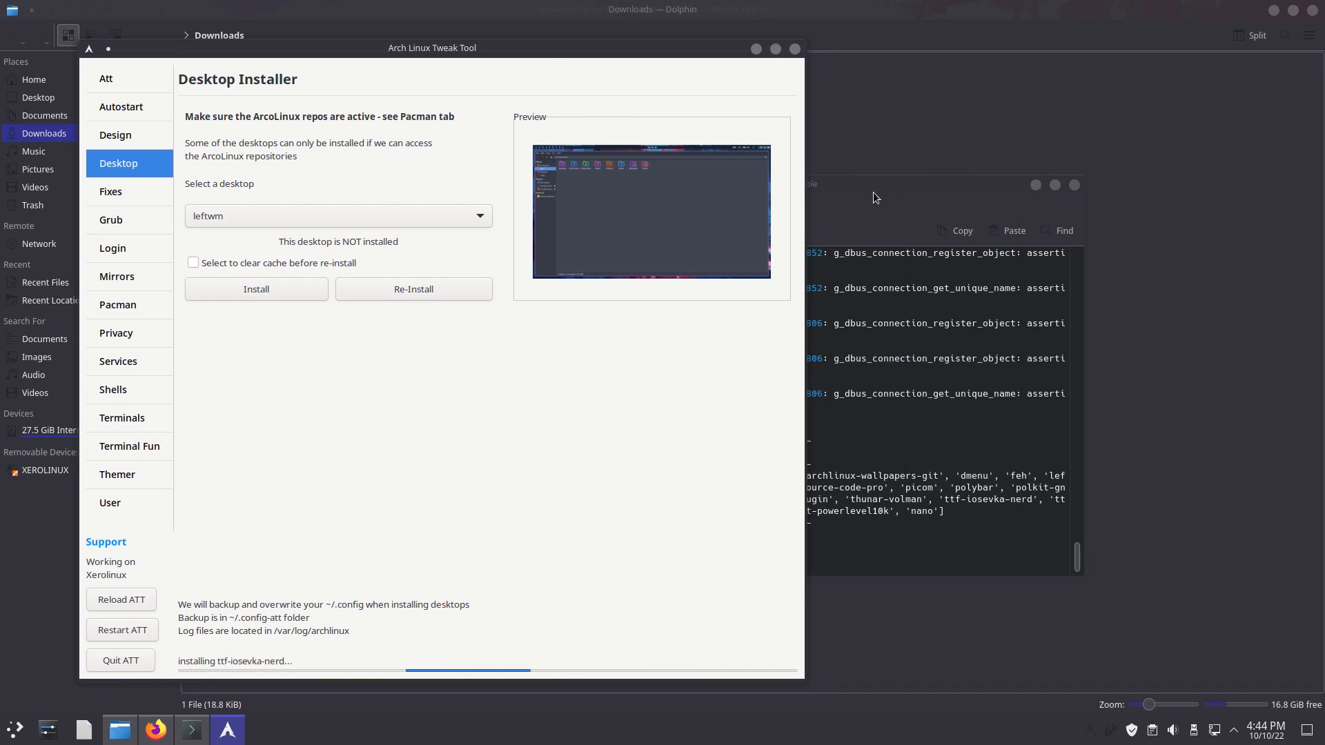
left_click_drag(879, 210, 1056, 240)
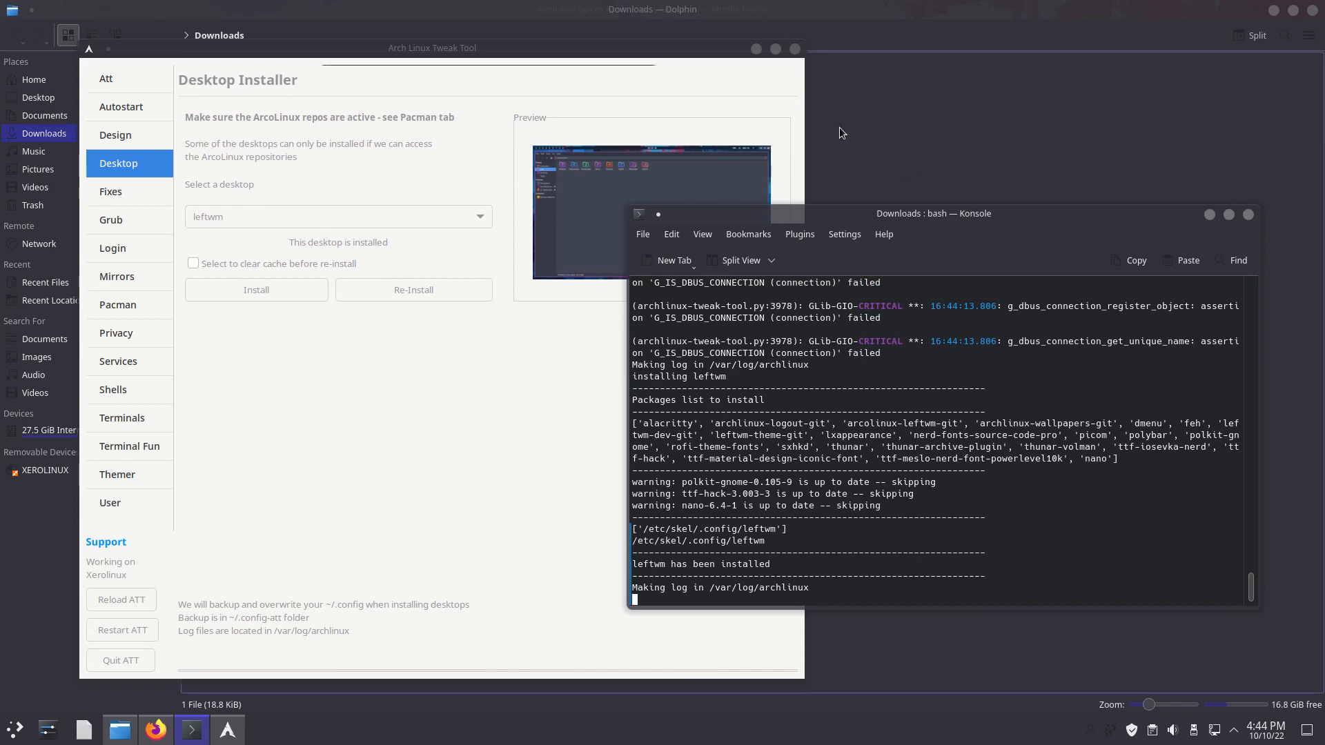
left_click(793, 48)
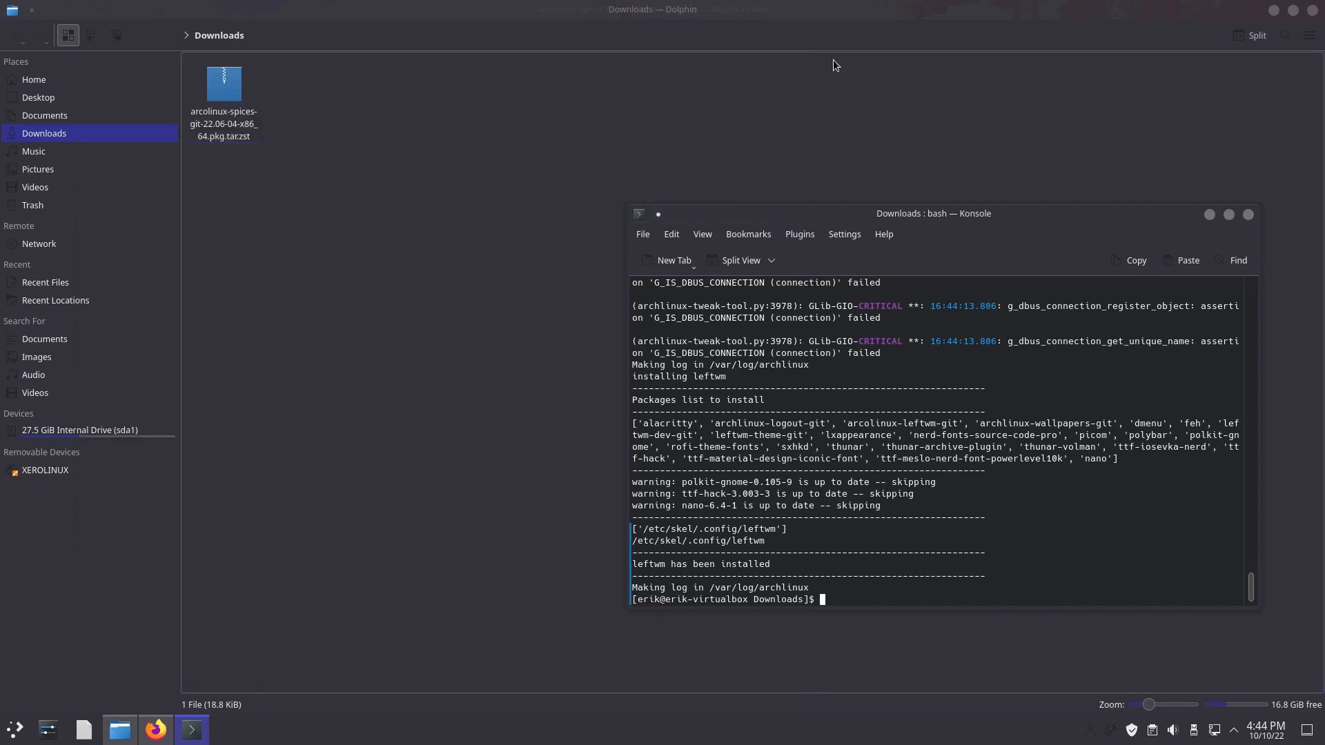
left_click(1310, 11)
left_click(1307, 13)
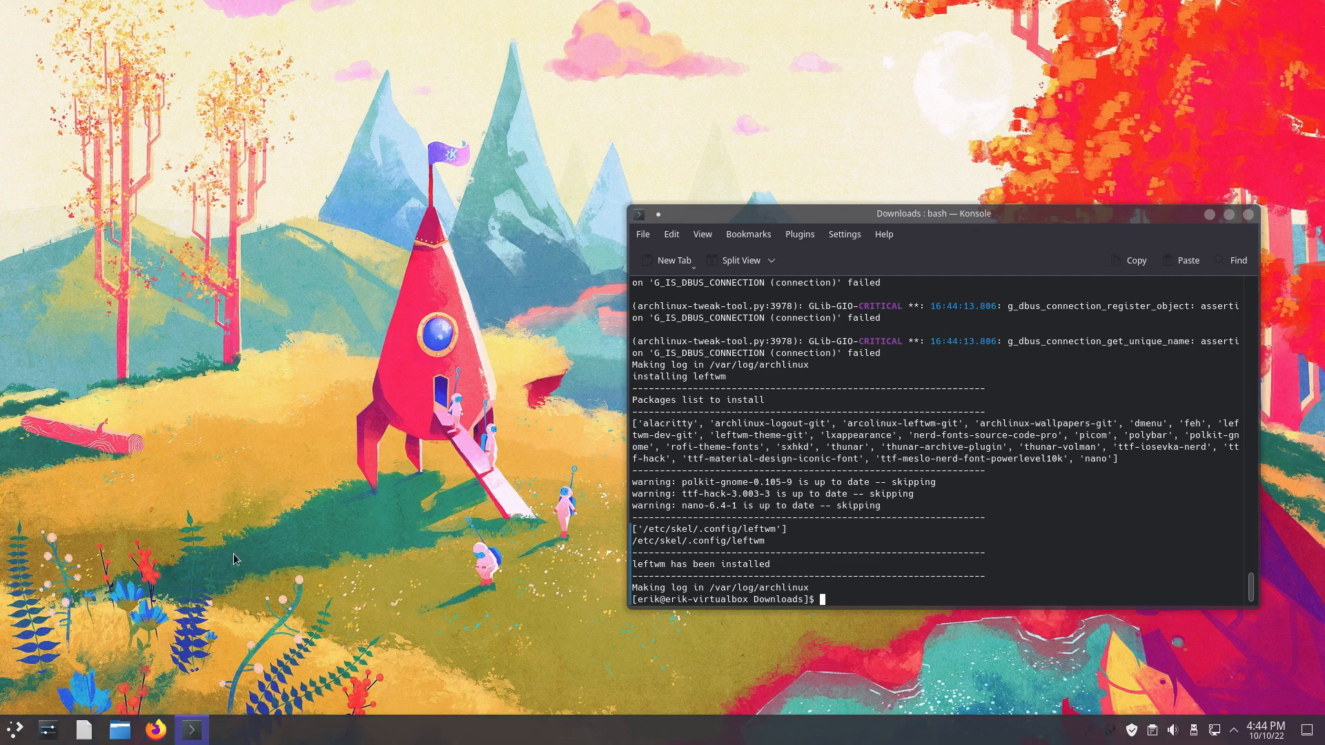
Step: Log out of the Plasma session
left_click(15, 728)
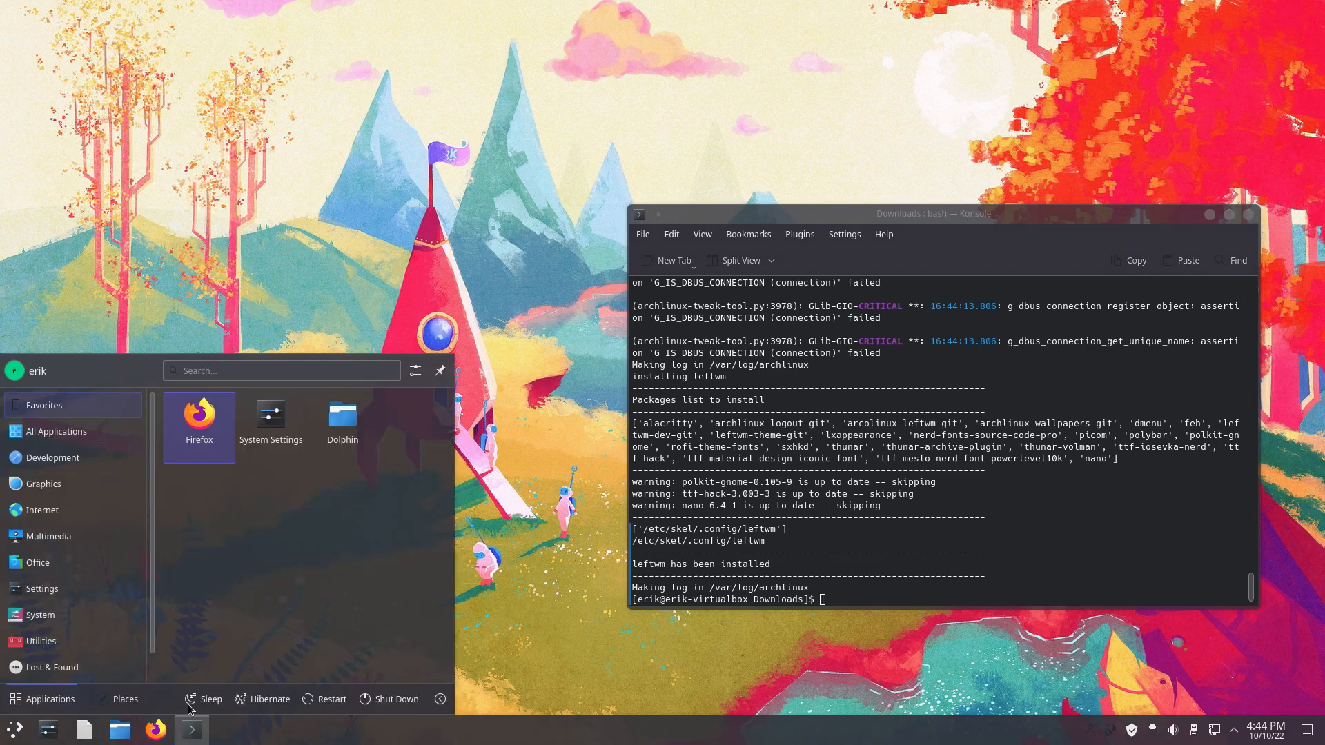
left_click(387, 699)
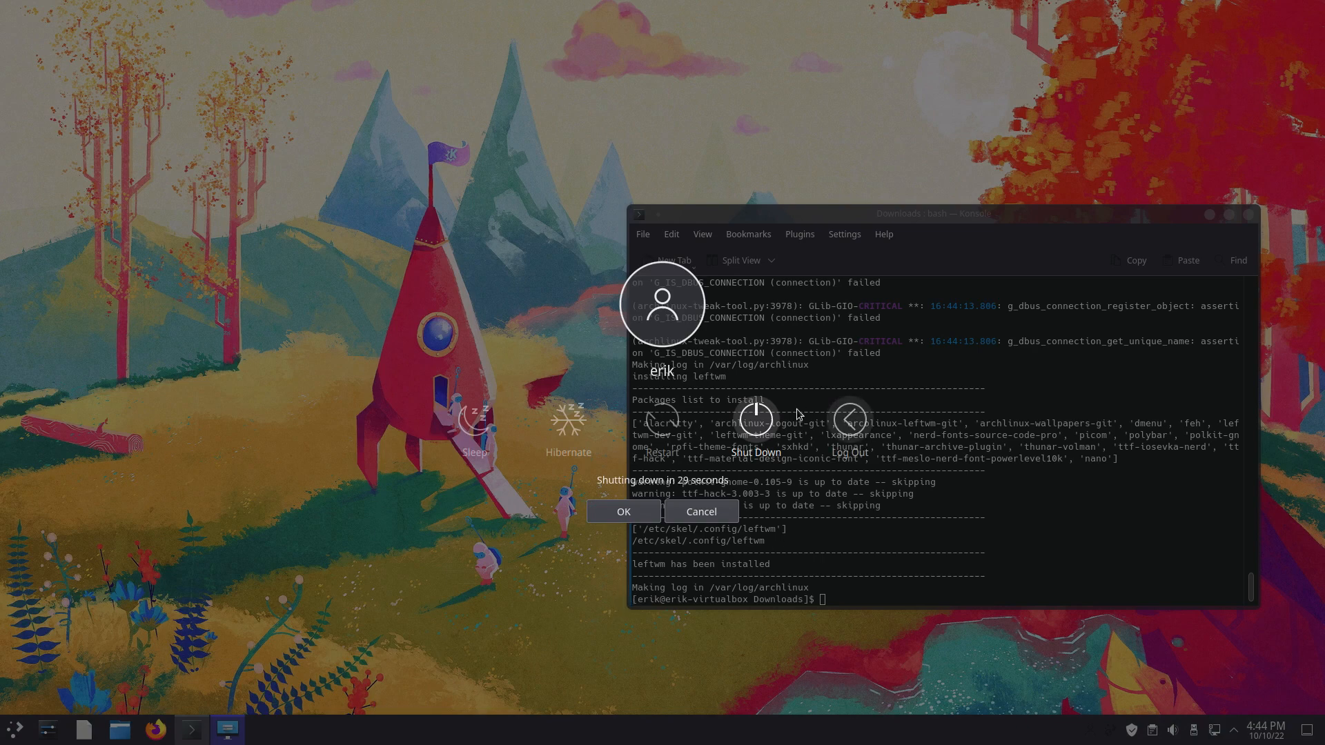
left_click(833, 419)
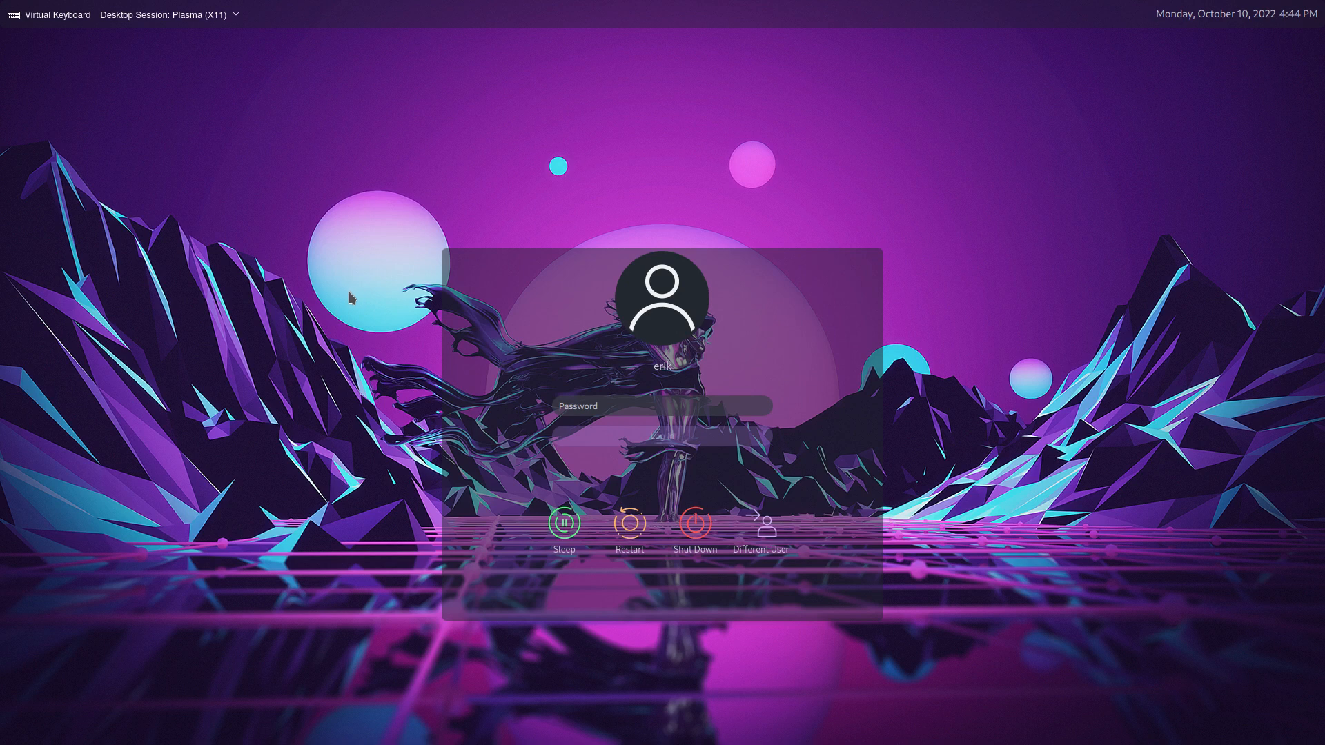
Step: Choose LeftWM as the desktop session and log in with the account password
left_click(227, 19)
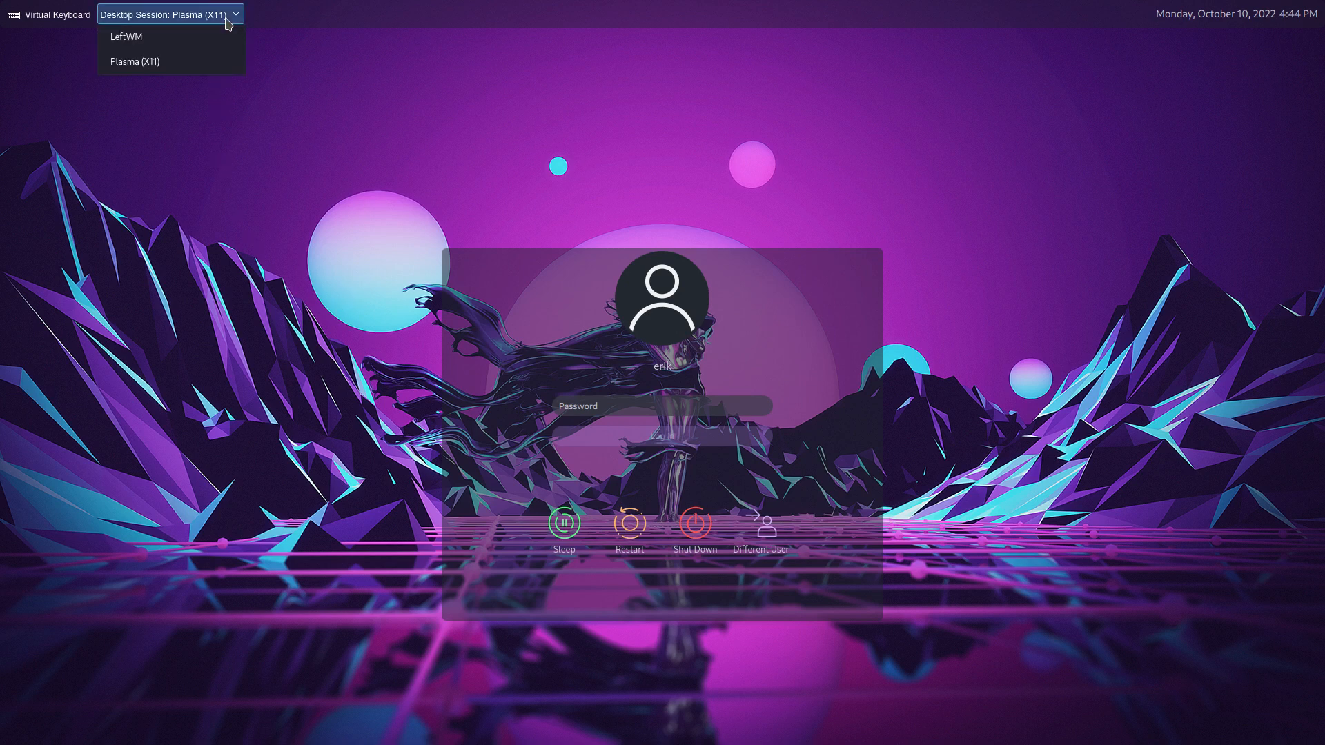
left_click(159, 40)
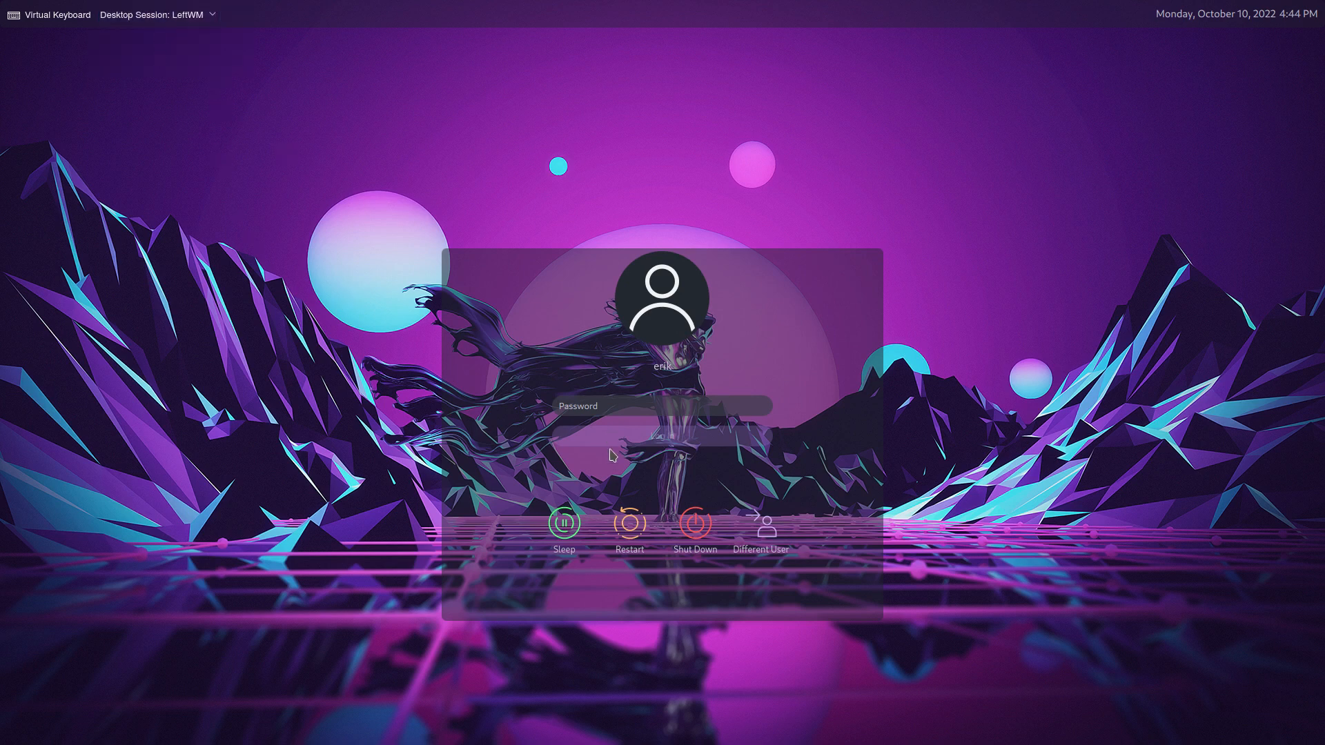
left_click(600, 412)
type("****")
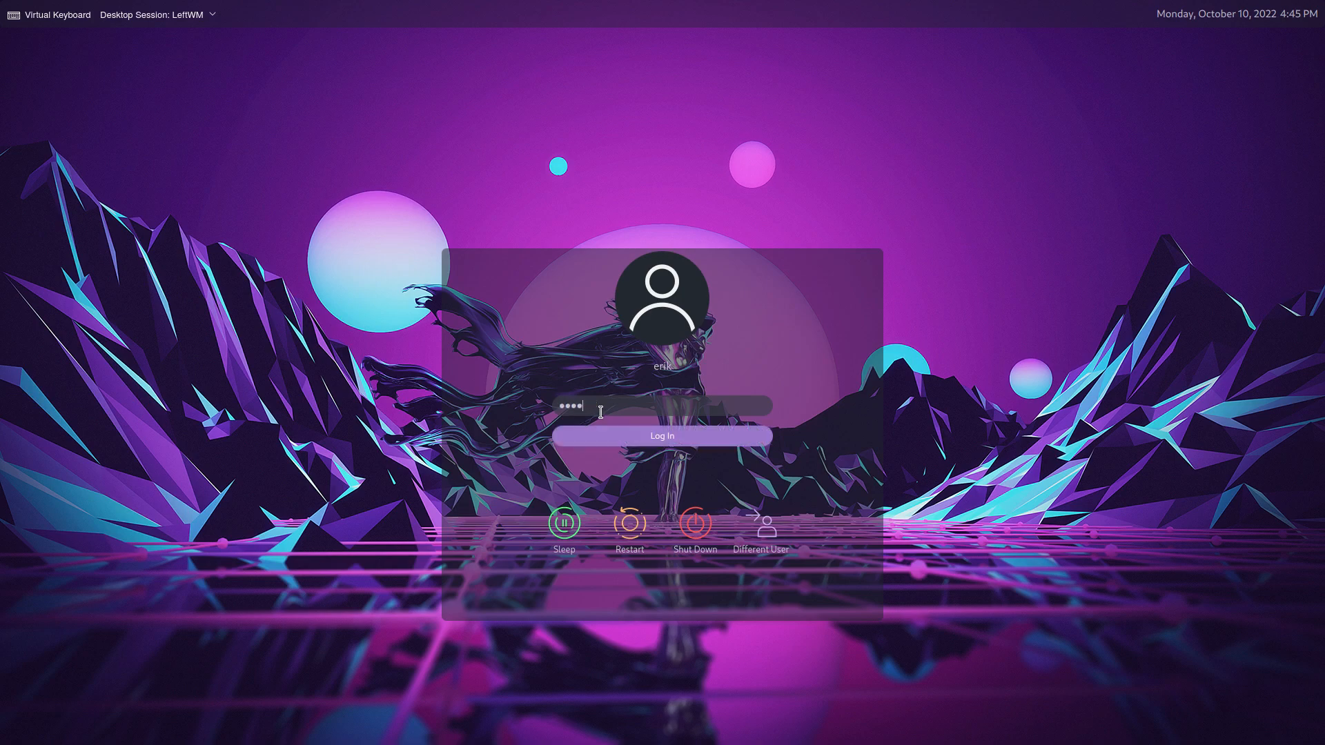
key("Return")
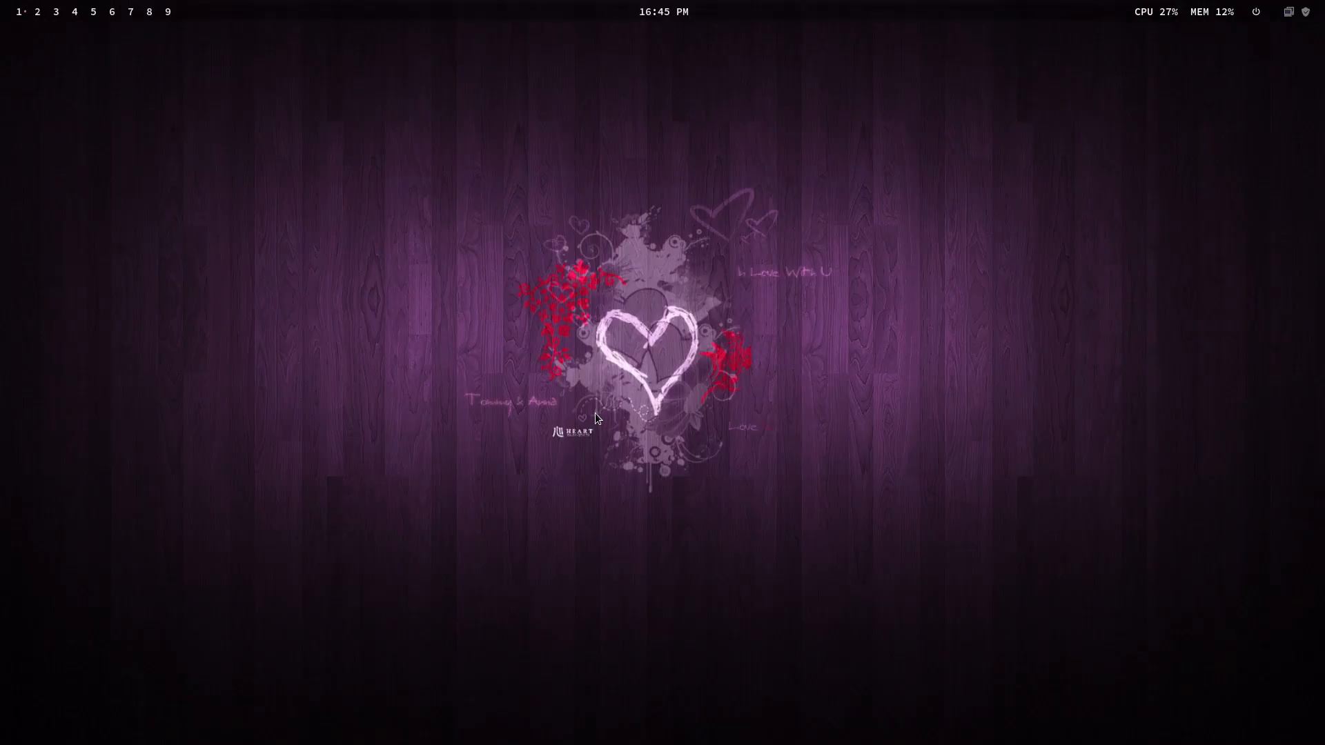
Step: Open a terminal and the file manager, and browse the hidden .config/leftwm folder in the home directory
key("super+Return")
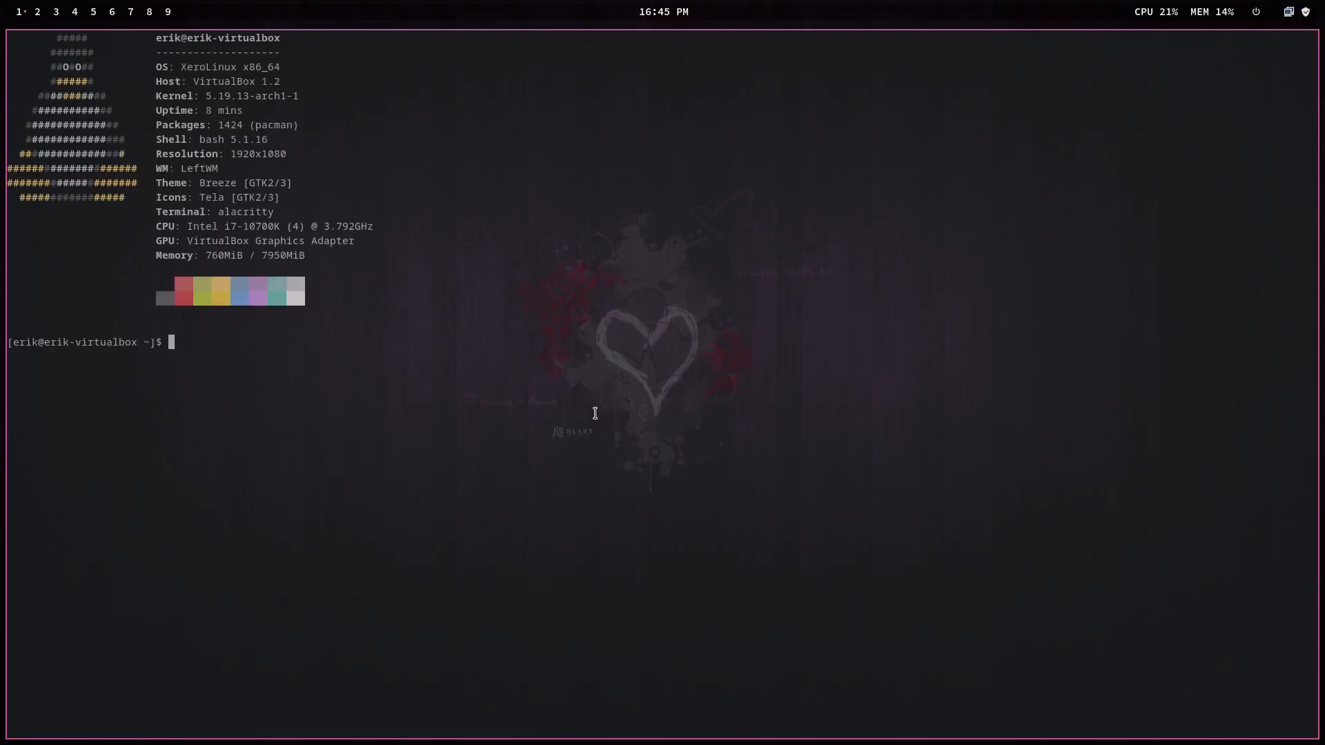
key("super+shift+Return")
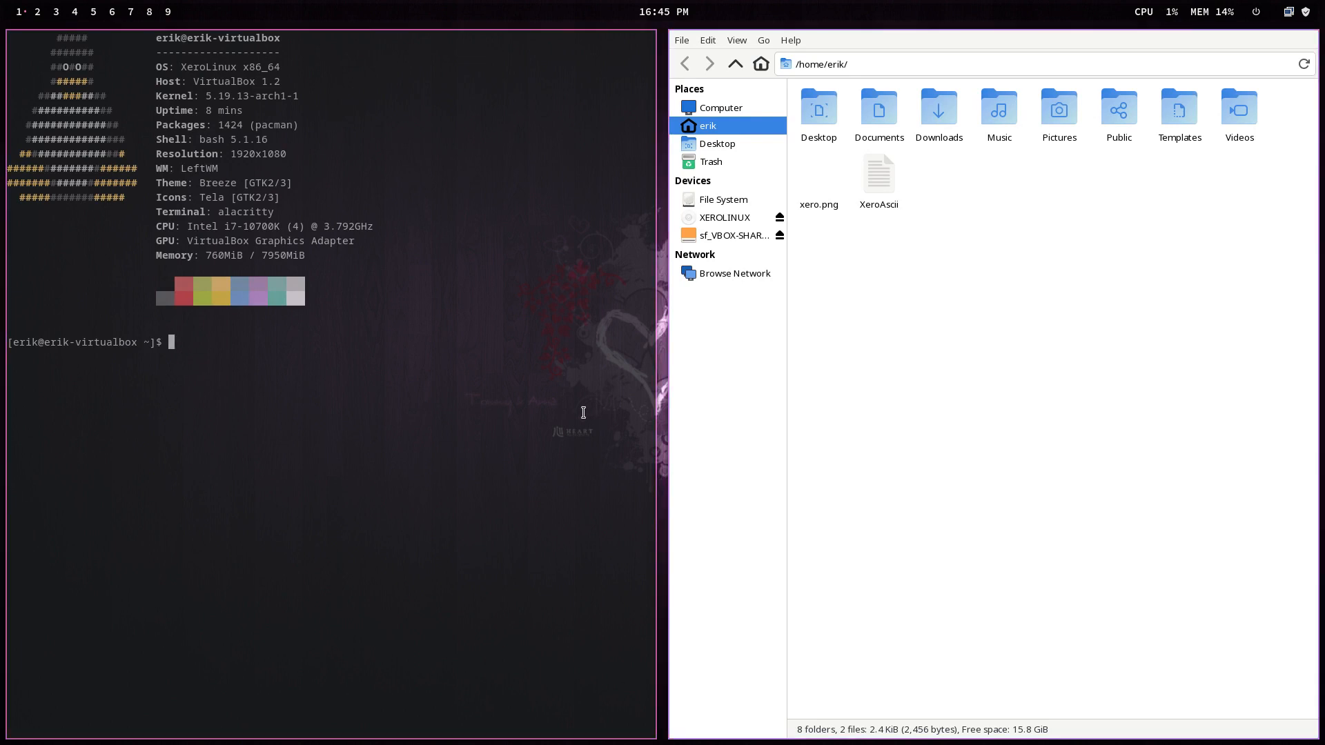
key("ctrl+h")
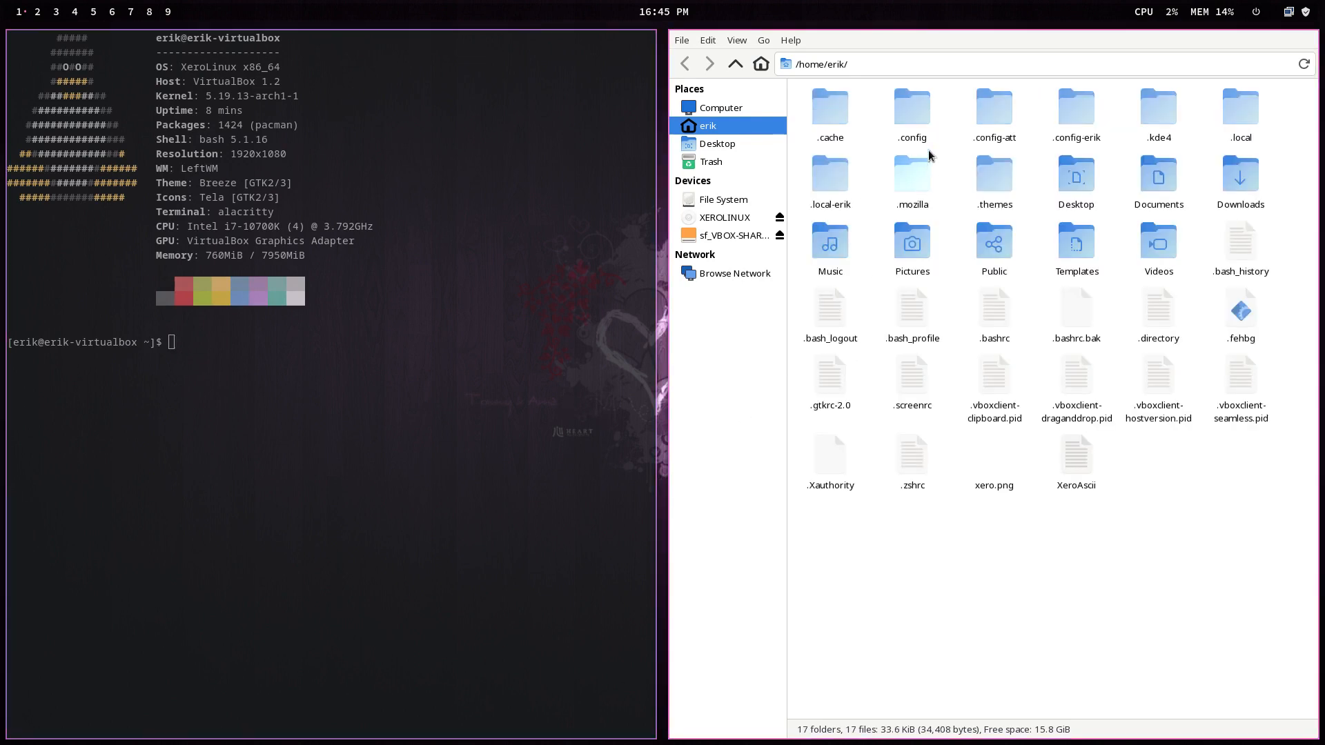
double_click(921, 123)
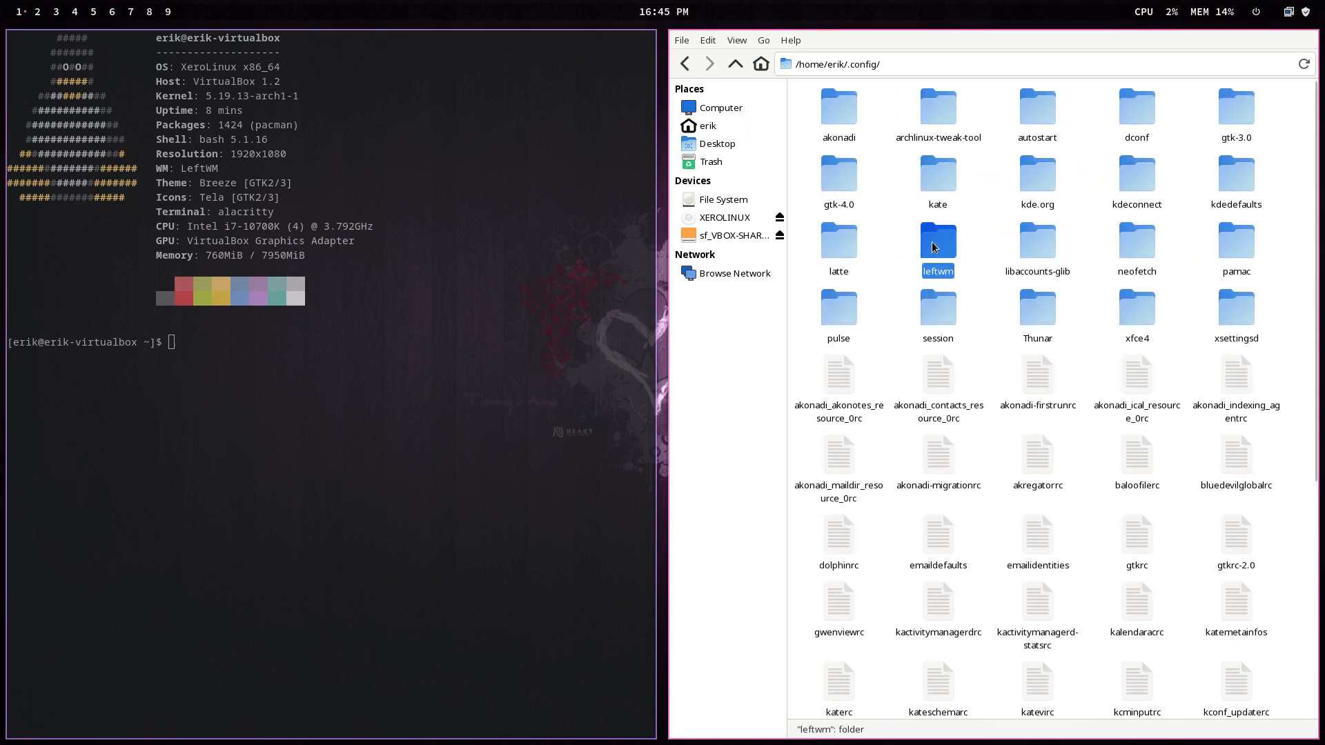
double_click(938, 241)
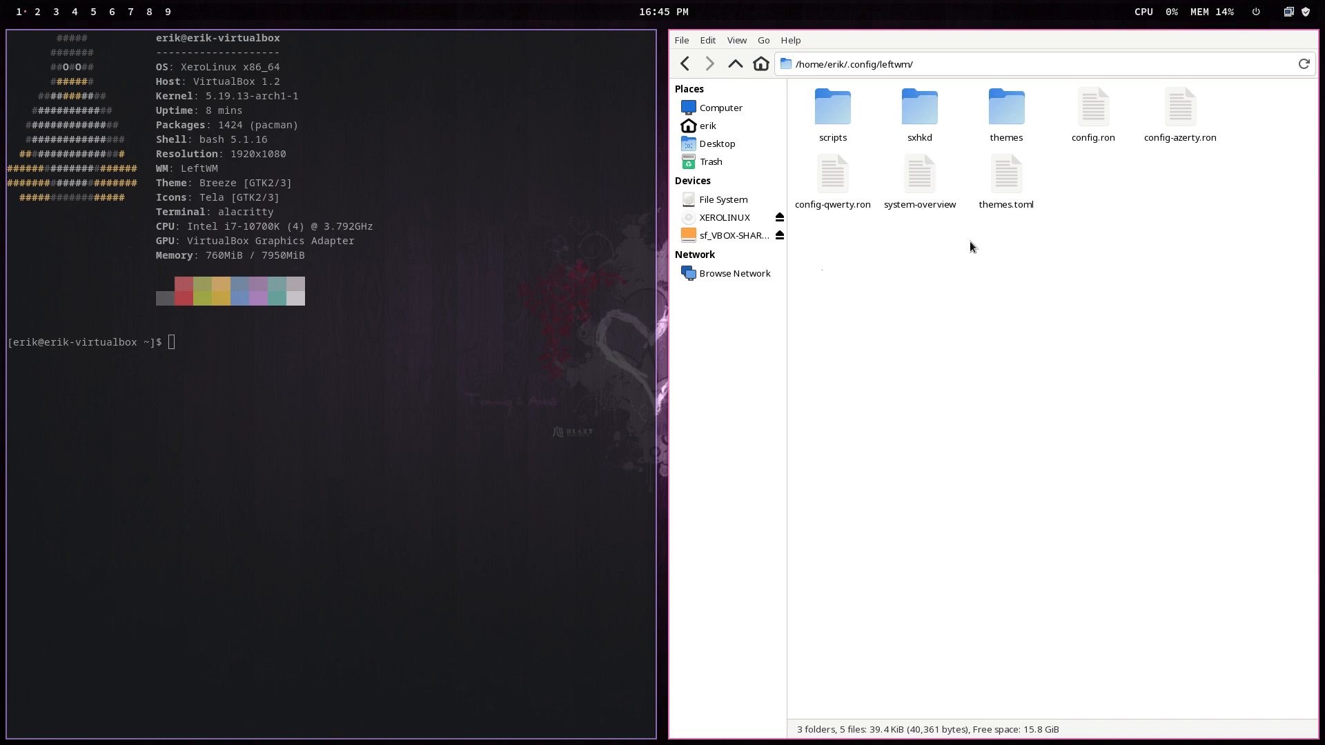
left_click_drag(821, 270, 1224, 338)
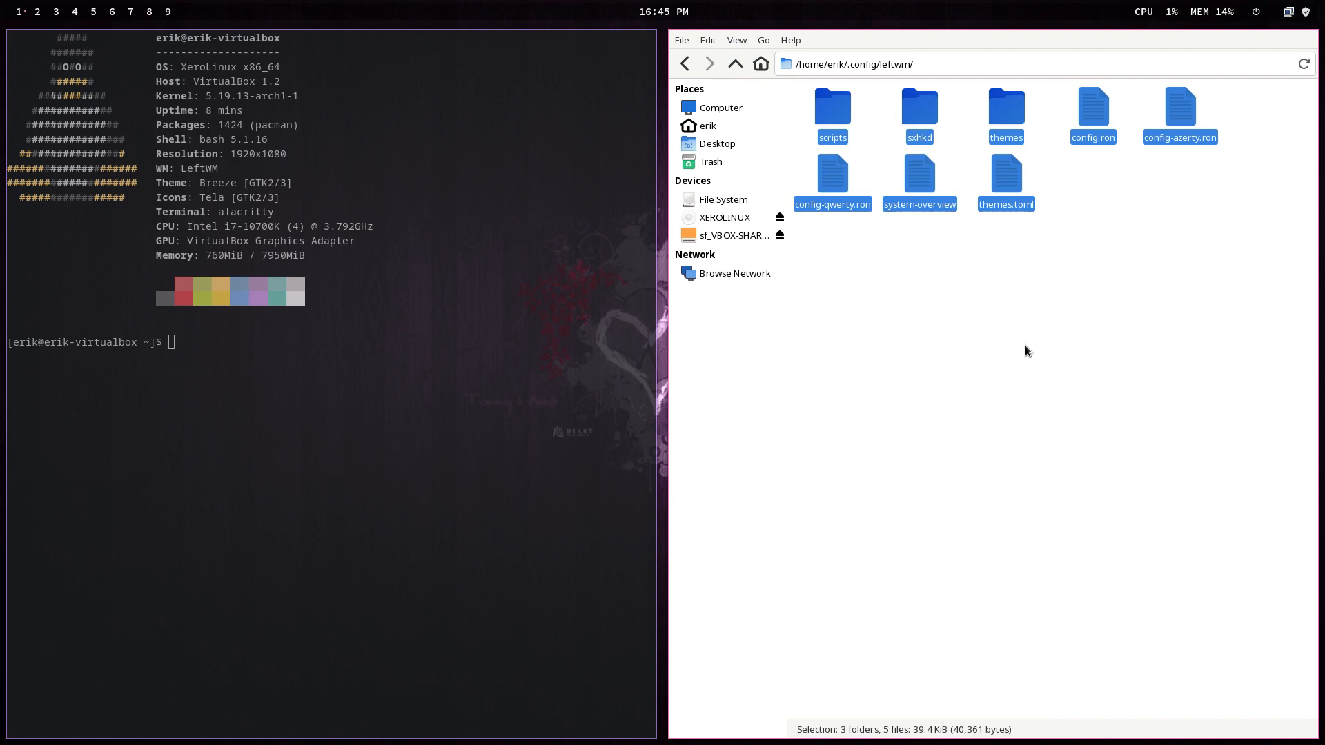
left_click(967, 346)
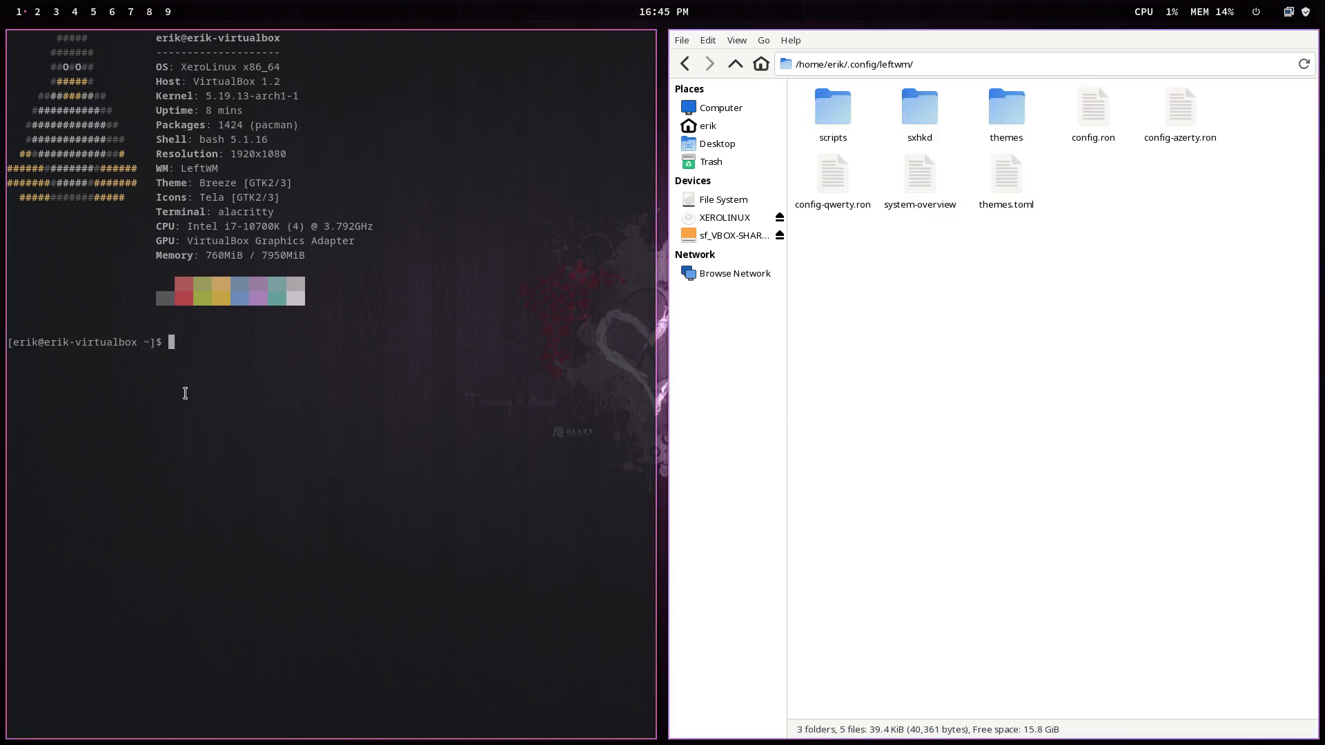
Step: Install xfce4-terminal with sudo pacman -S, authenticating with the account password and accepting the installation
type("sudo pacman -S xfce4-terminal")
key("Return")
key("Return")
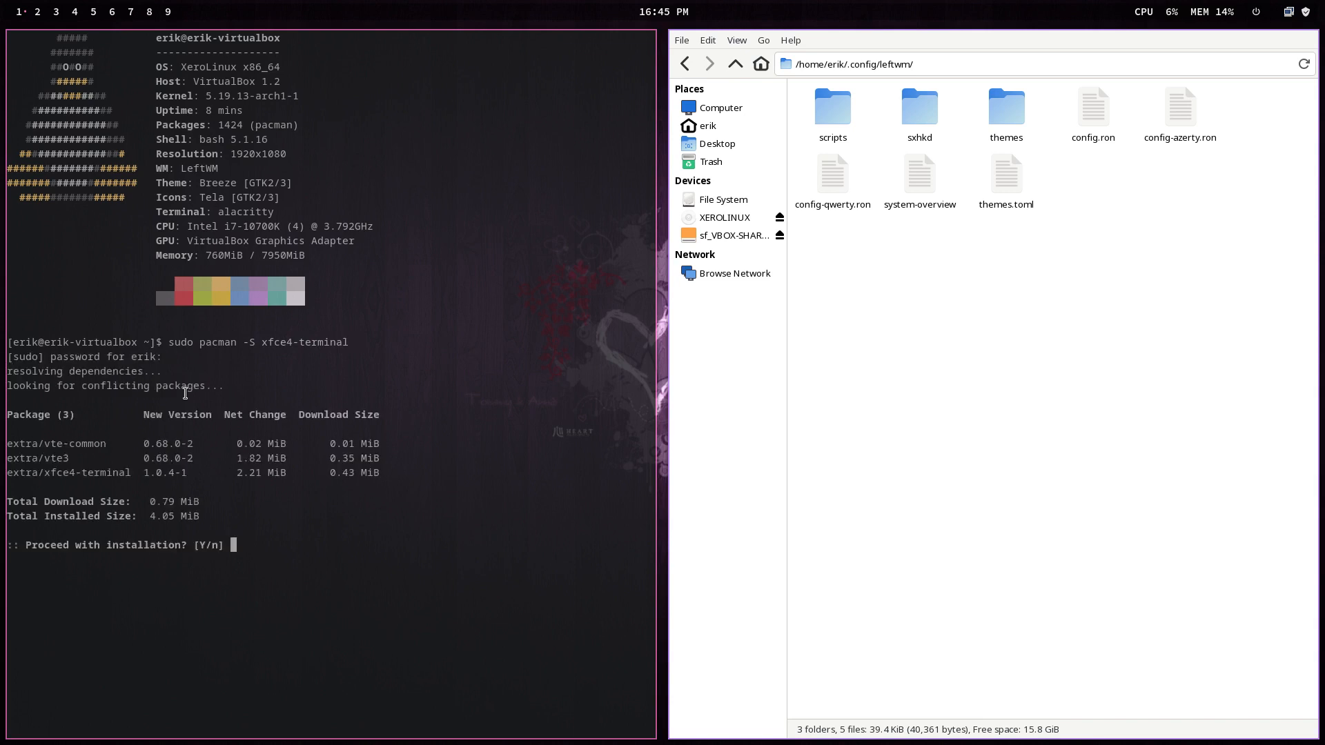
key("Return")
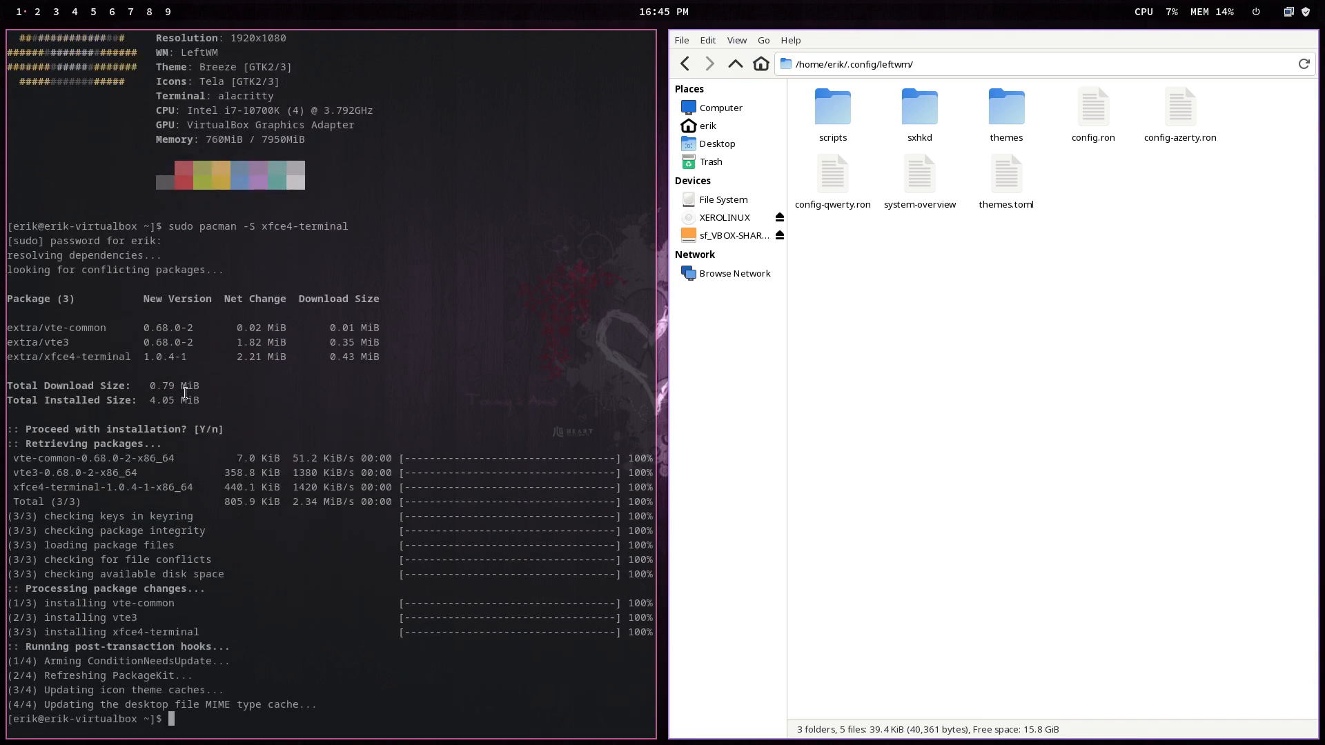
Step: Test launching the newly installed terminal and Meld, closing each window again
key("ctrl+alt+t")
key("super+q")
key("ctrl+alt+t")
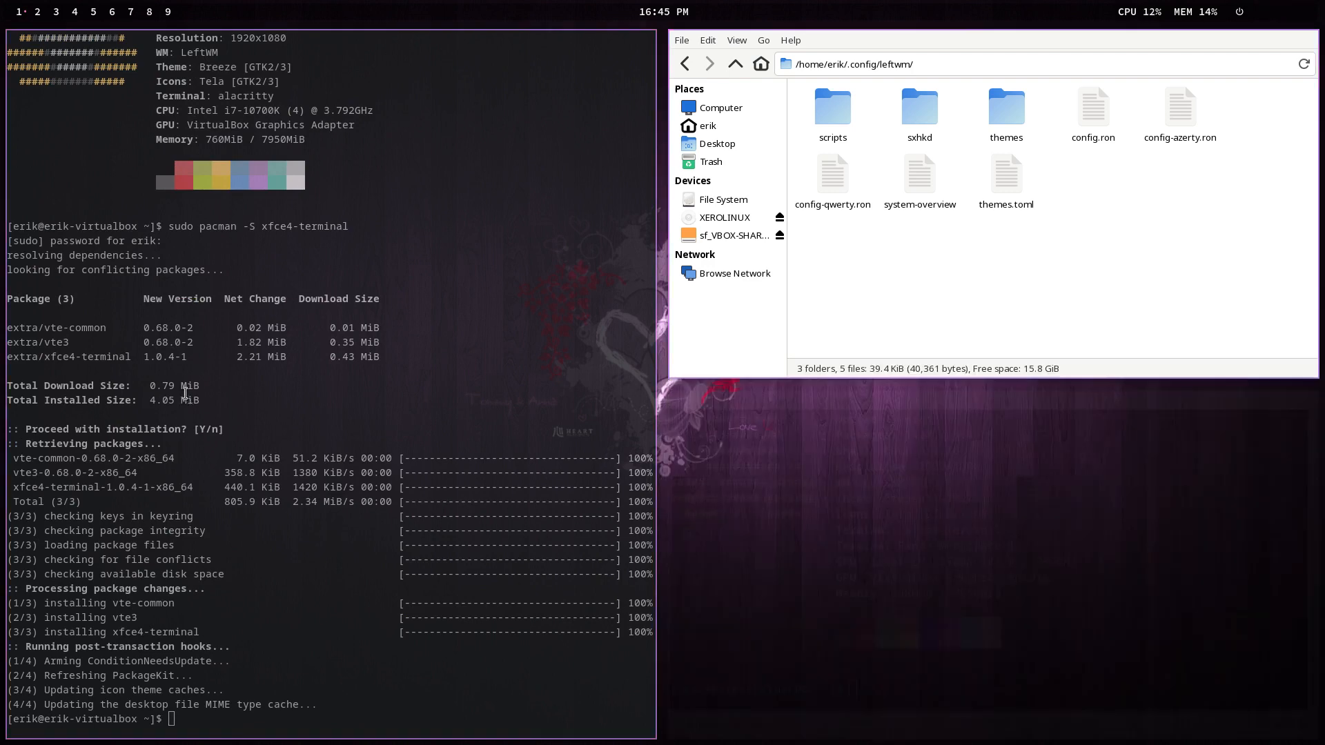
key("super+q")
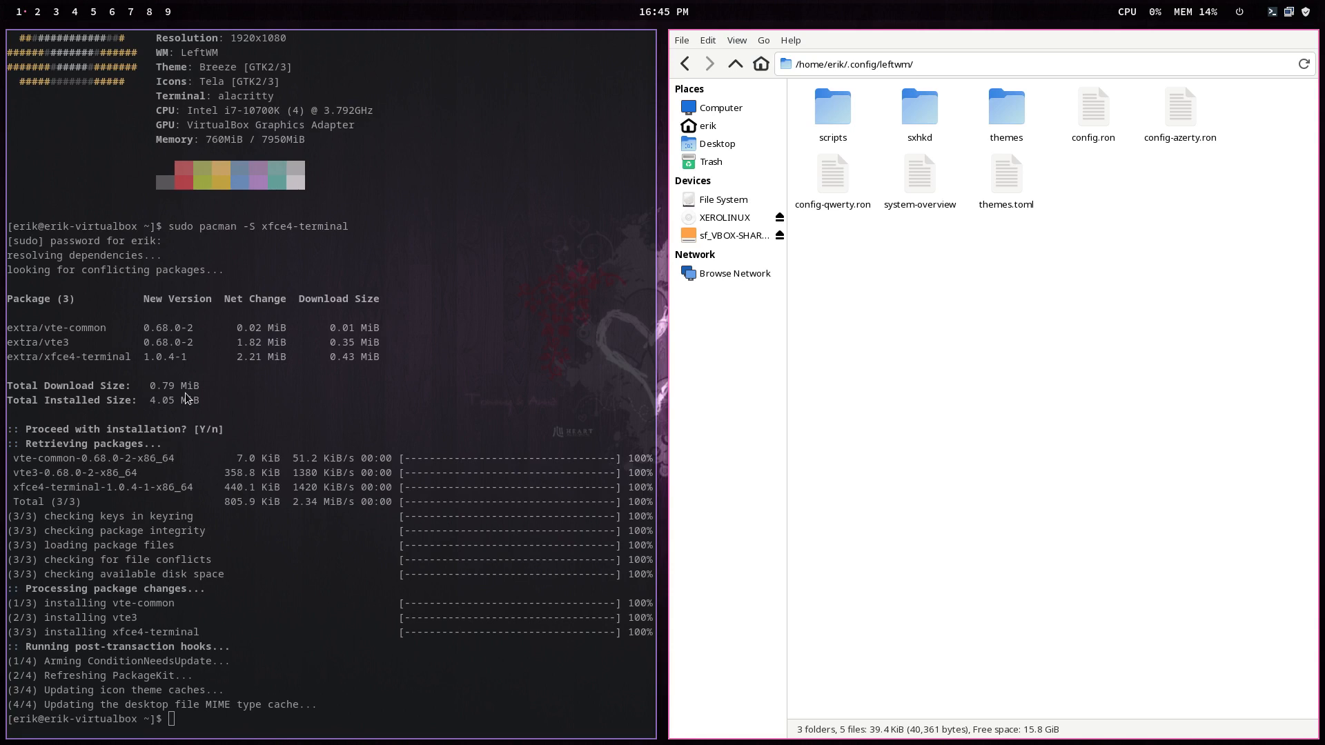
key("super+F5")
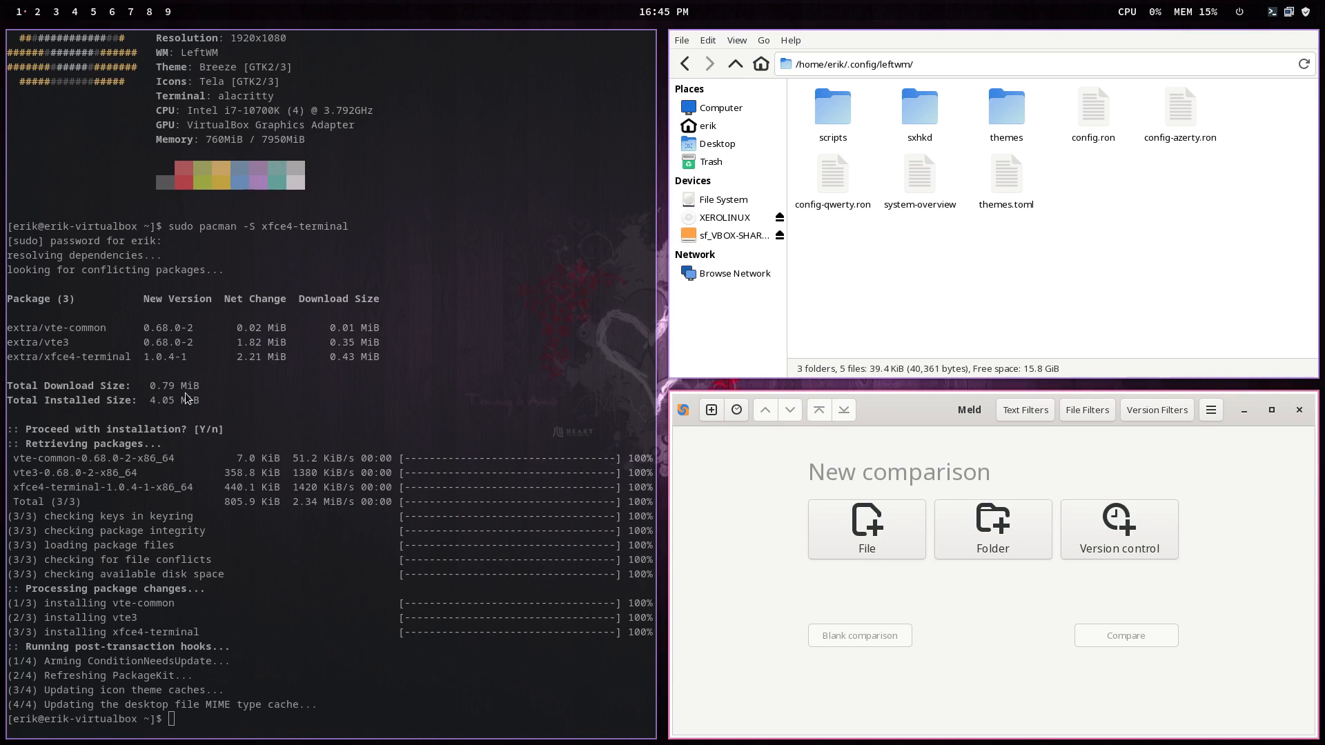
key("super+q")
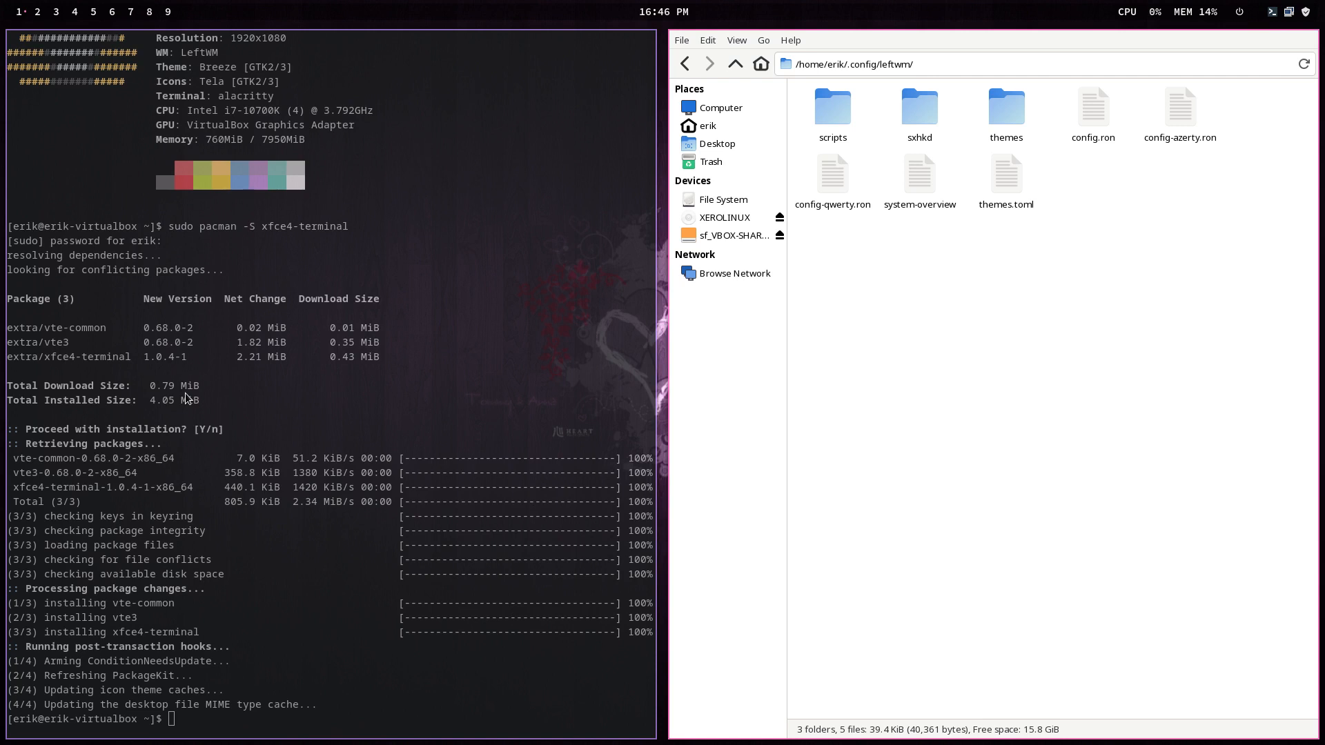
Step: Look inside the sxhkd folder of the leftwm configuration and point out the sxhkdrc file
double_click(925, 125)
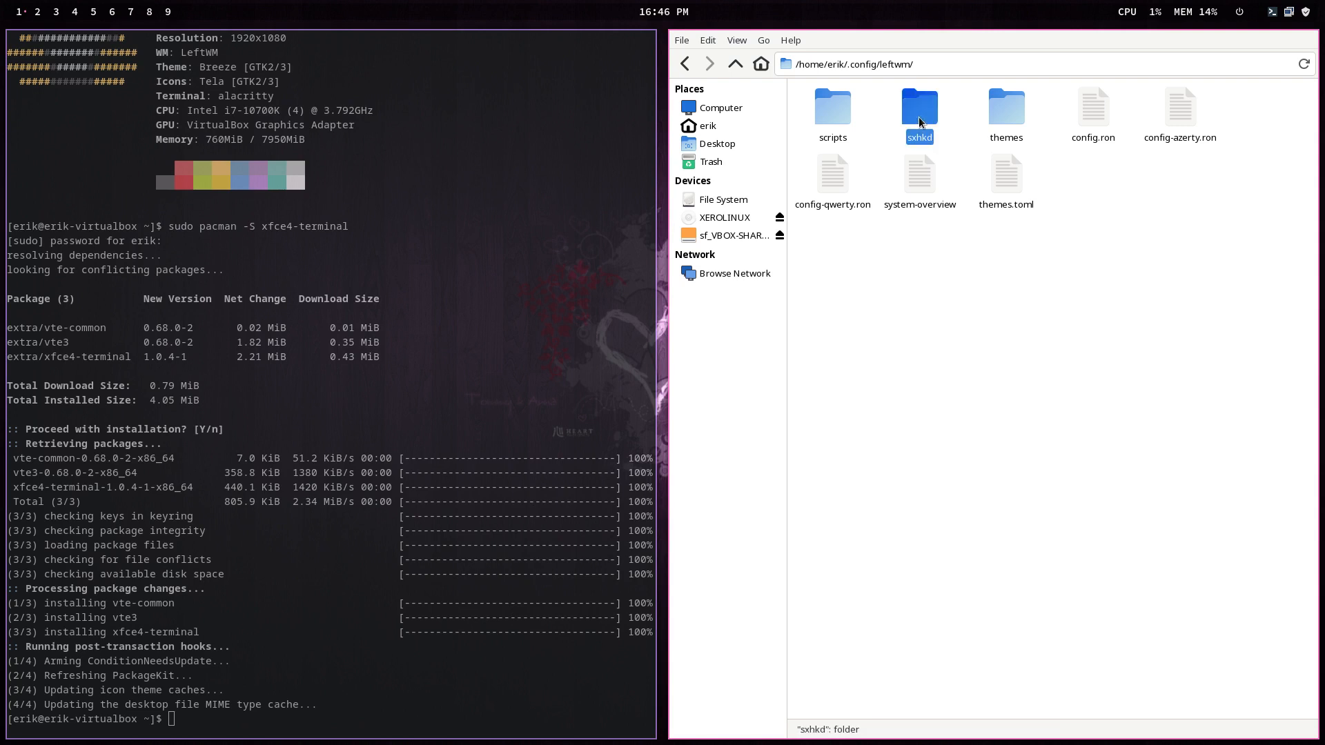
left_click(824, 114)
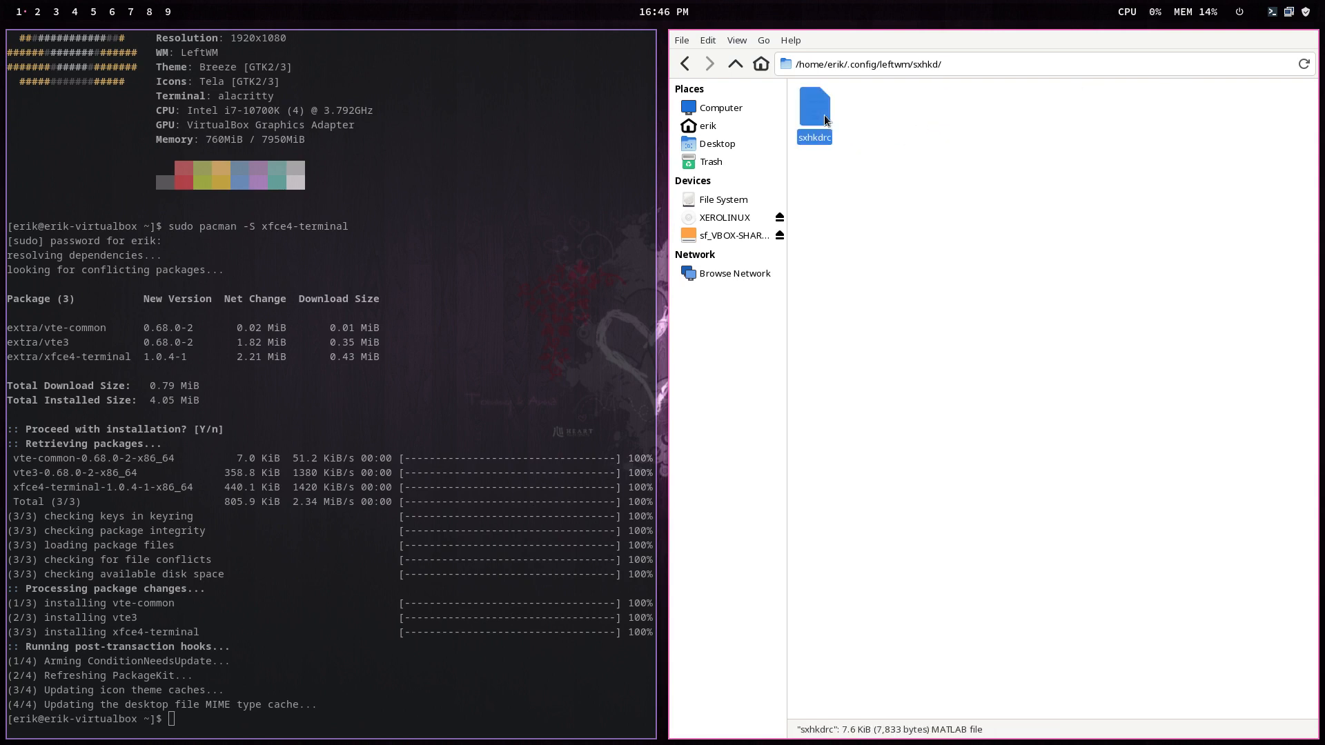
left_click(945, 257)
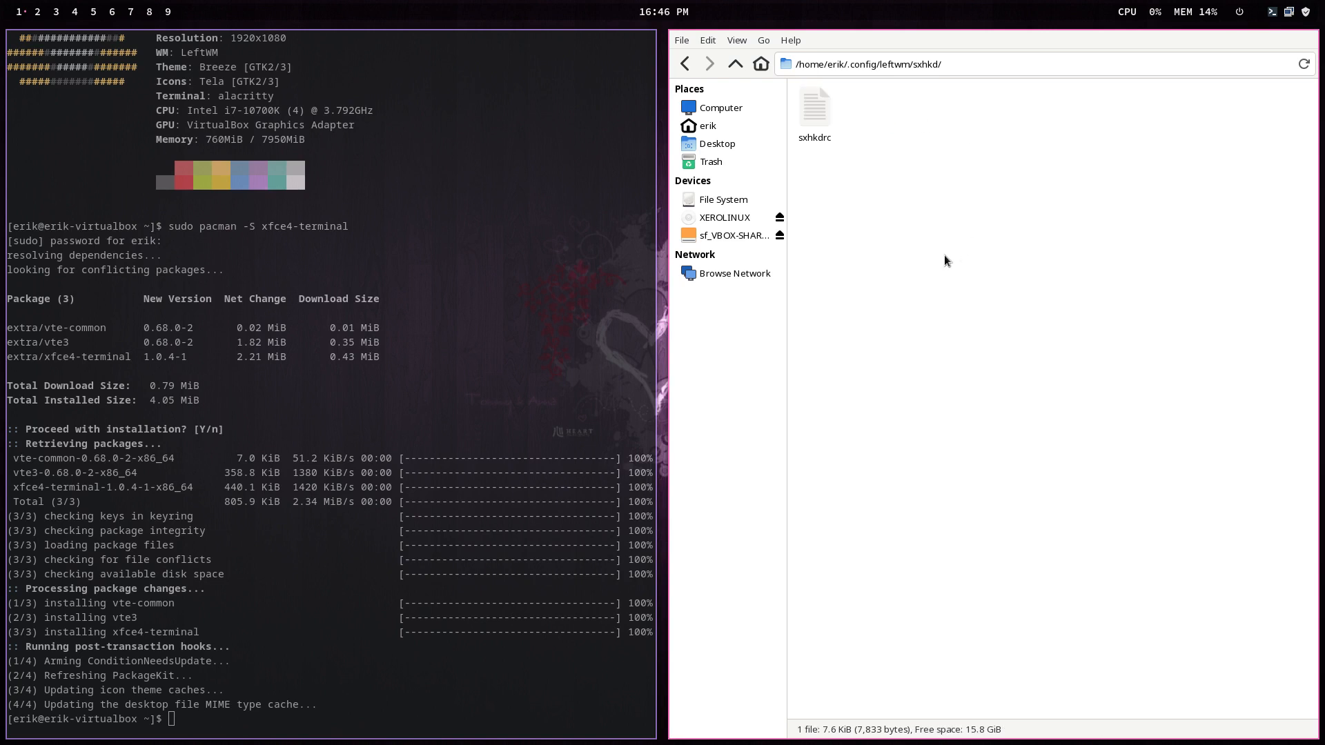
Step: Close the file manager and terminal, and shut down the XeroLinux virtual machine from the logout screen
key("super+q")
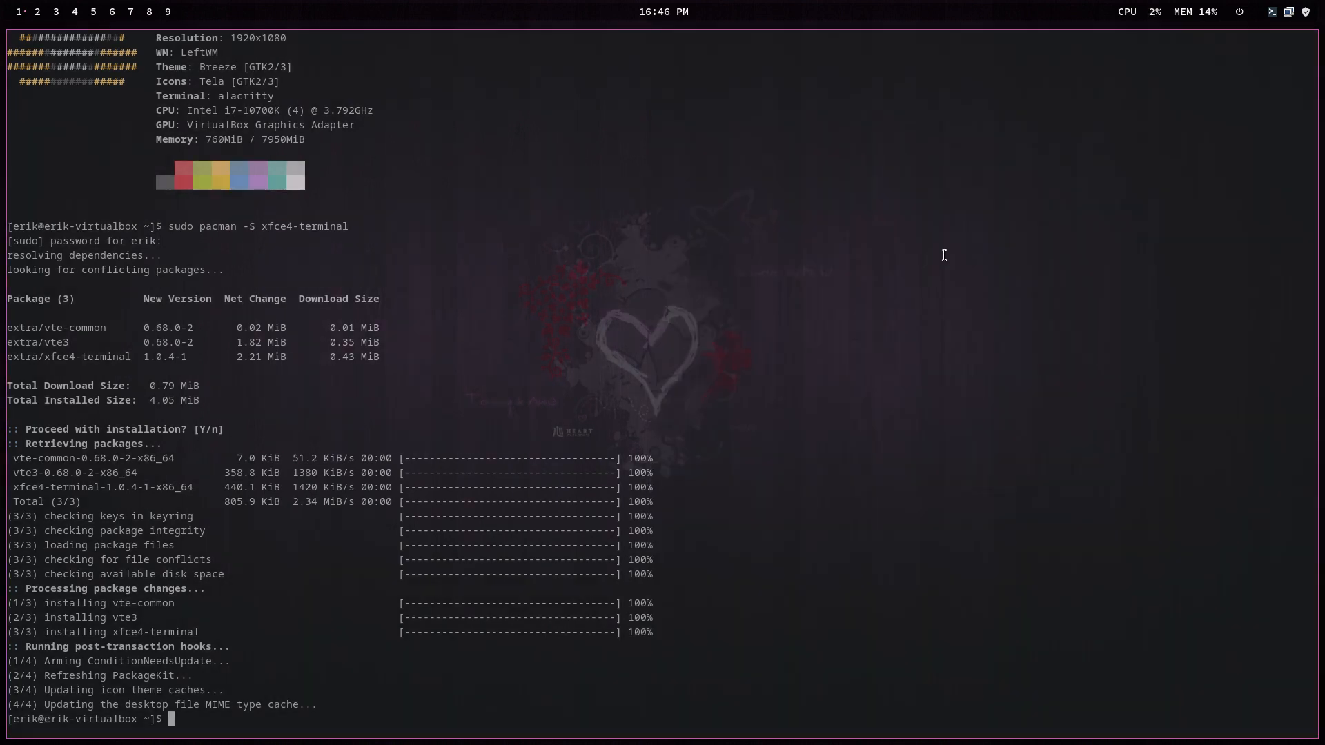
key("super+q")
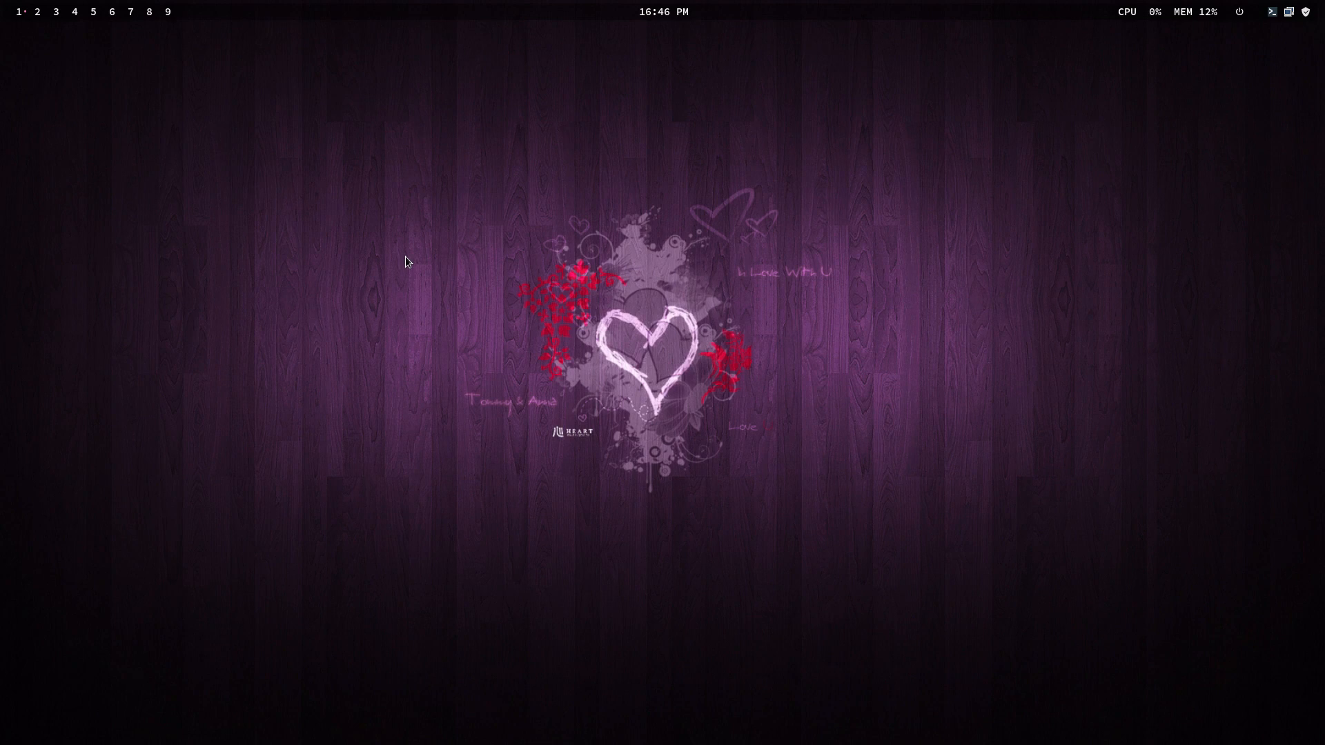
key("super+shift+e")
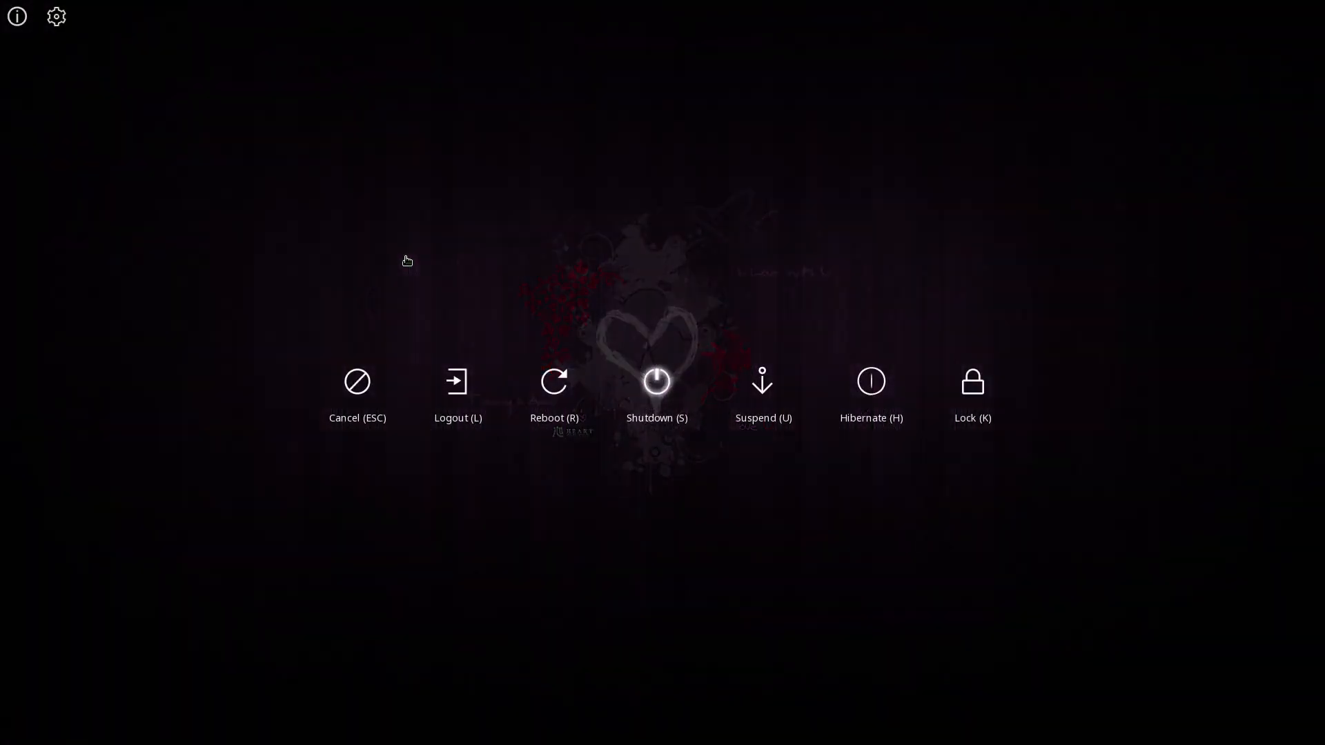
left_click(663, 382)
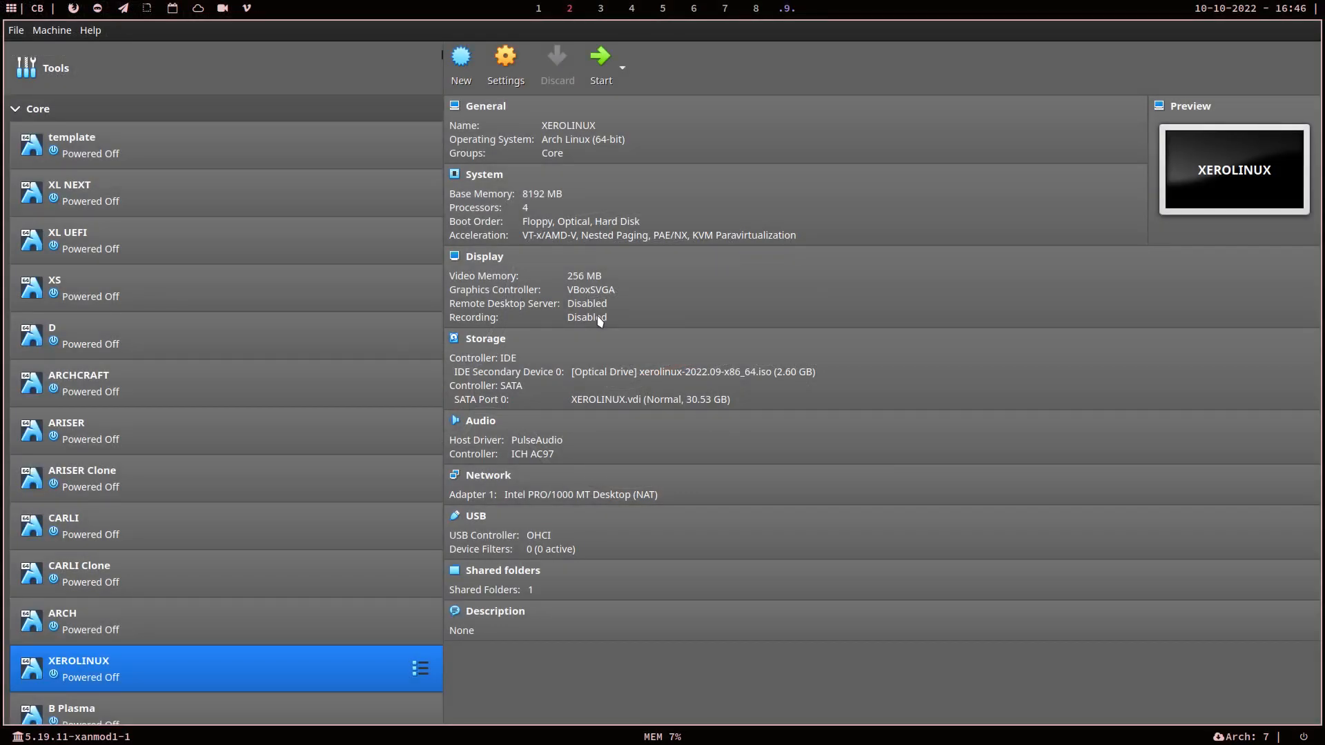
Step: Close the VirtualBox manager and open arcolinux.info in Chromium
key("super+q")
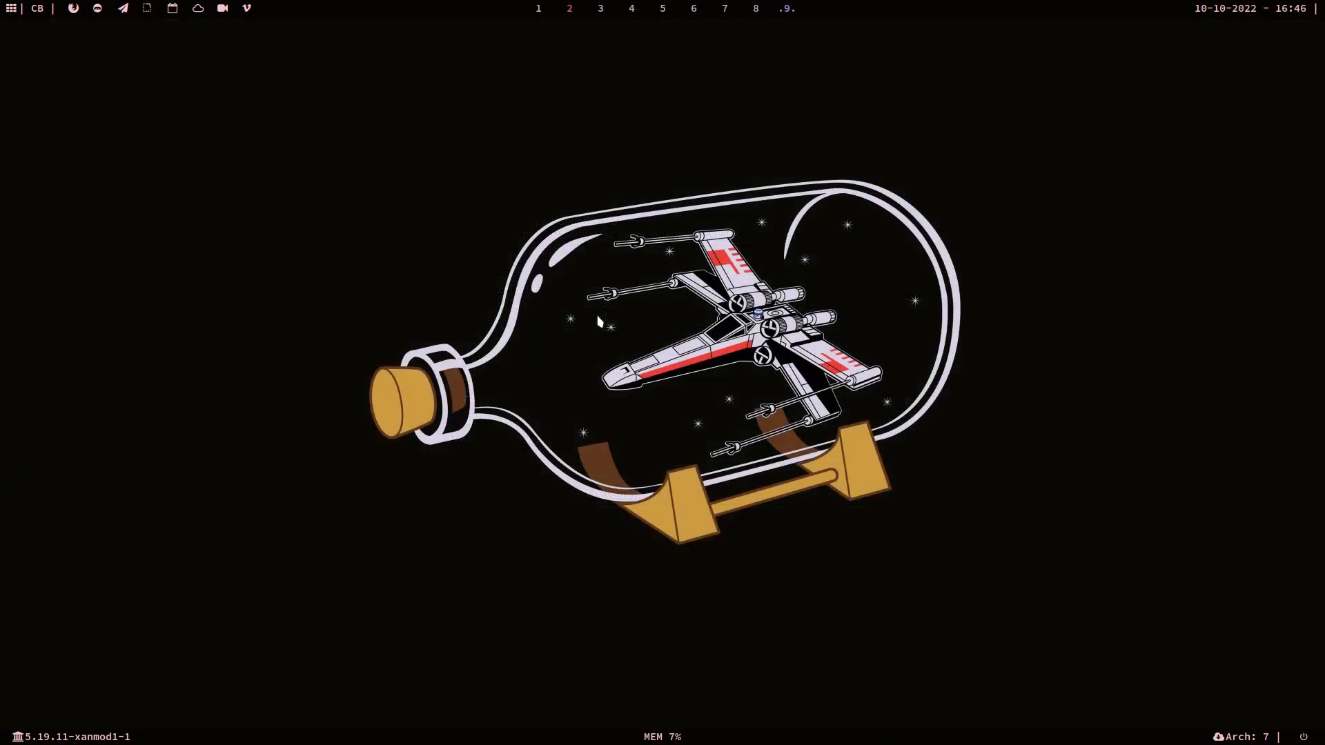
key("super+b")
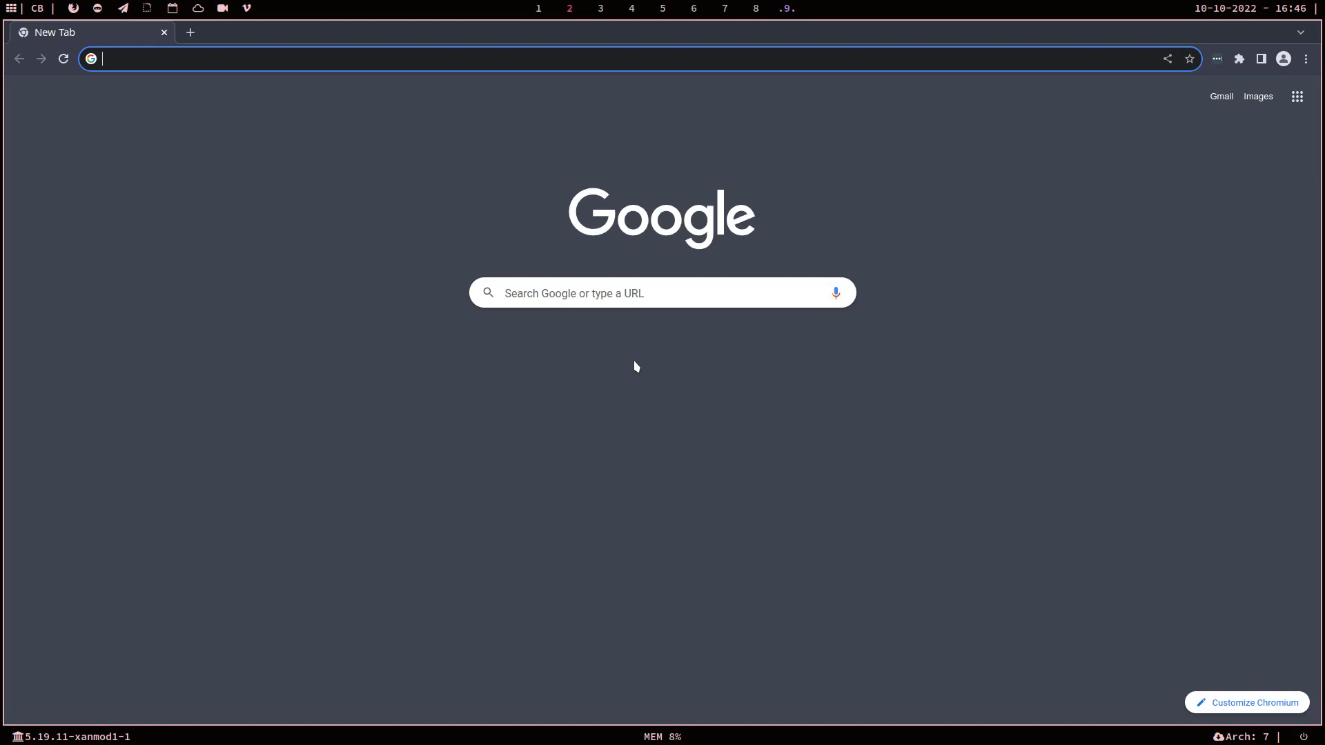
type("arcolinux")
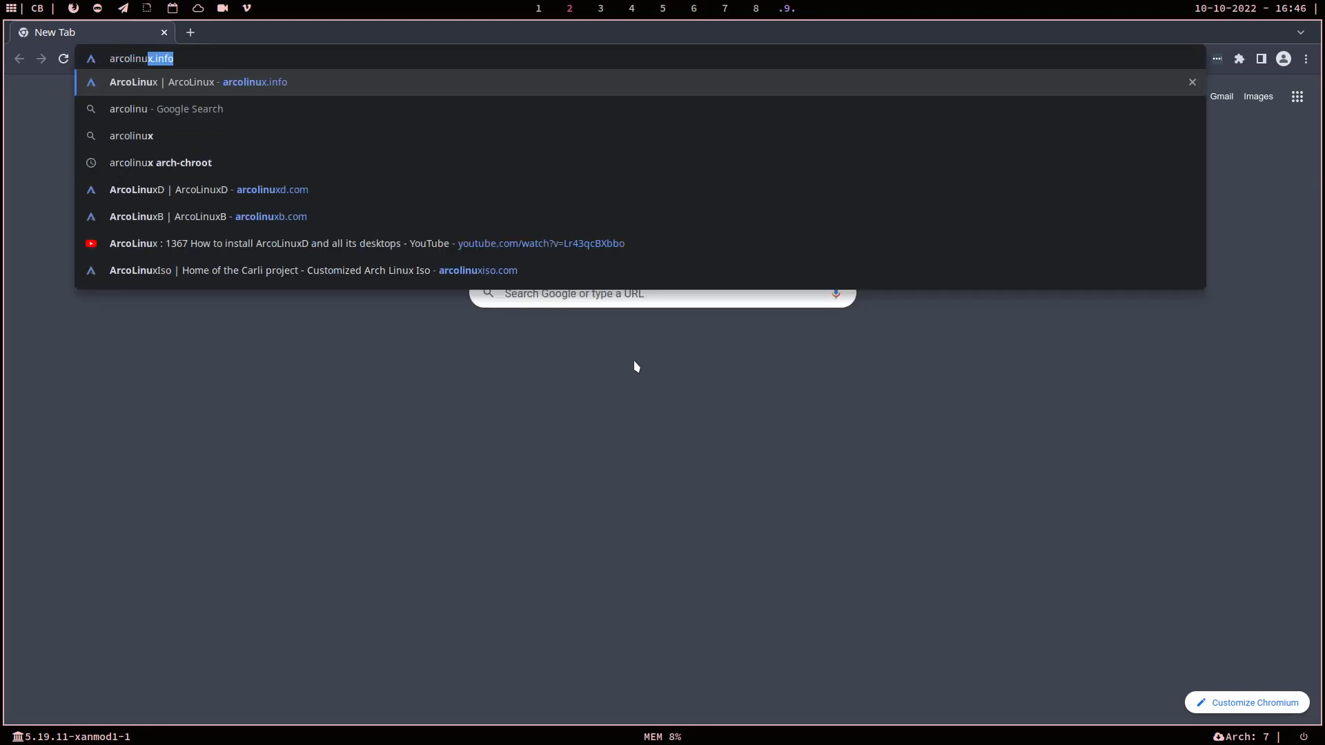
key("Return")
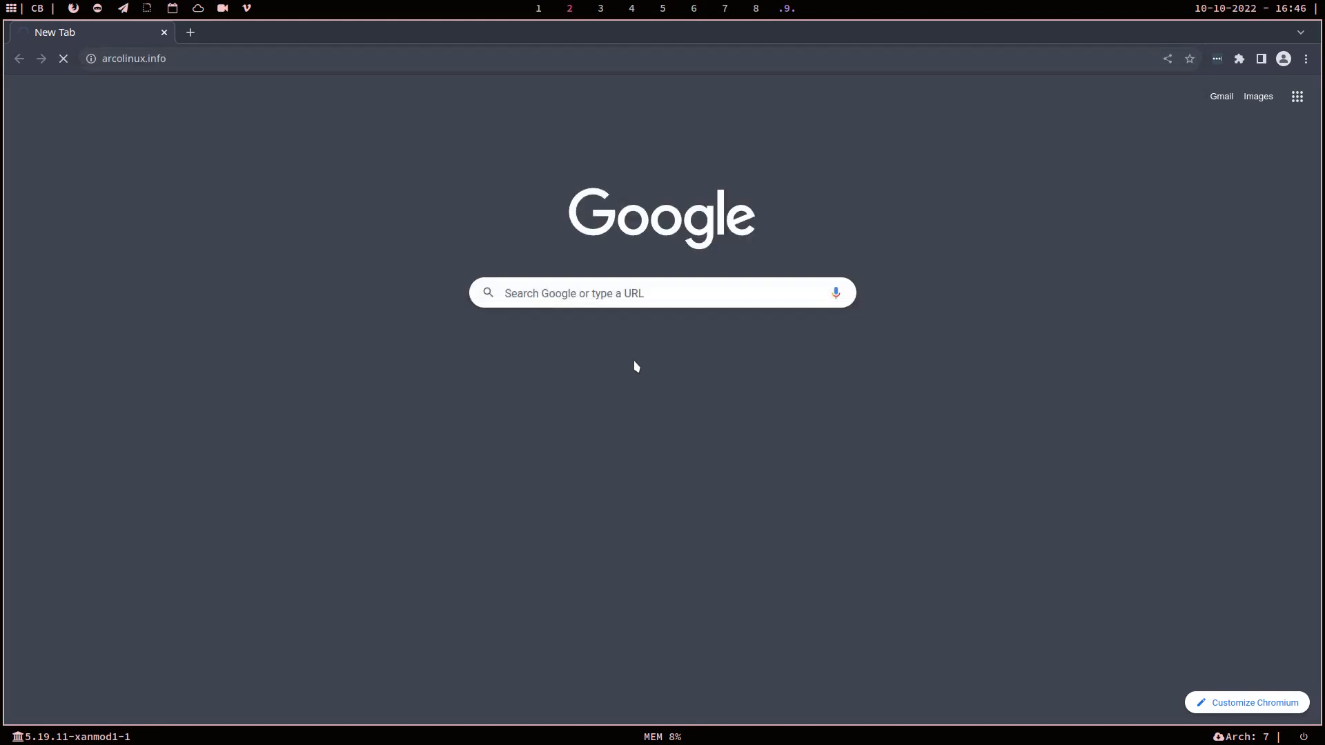
Step: Find the list of distros the ArchLinux Tweak Tool was created for on the ArcoLinux homepage and highlight the whole list
scroll(494, 397, "down", 5)
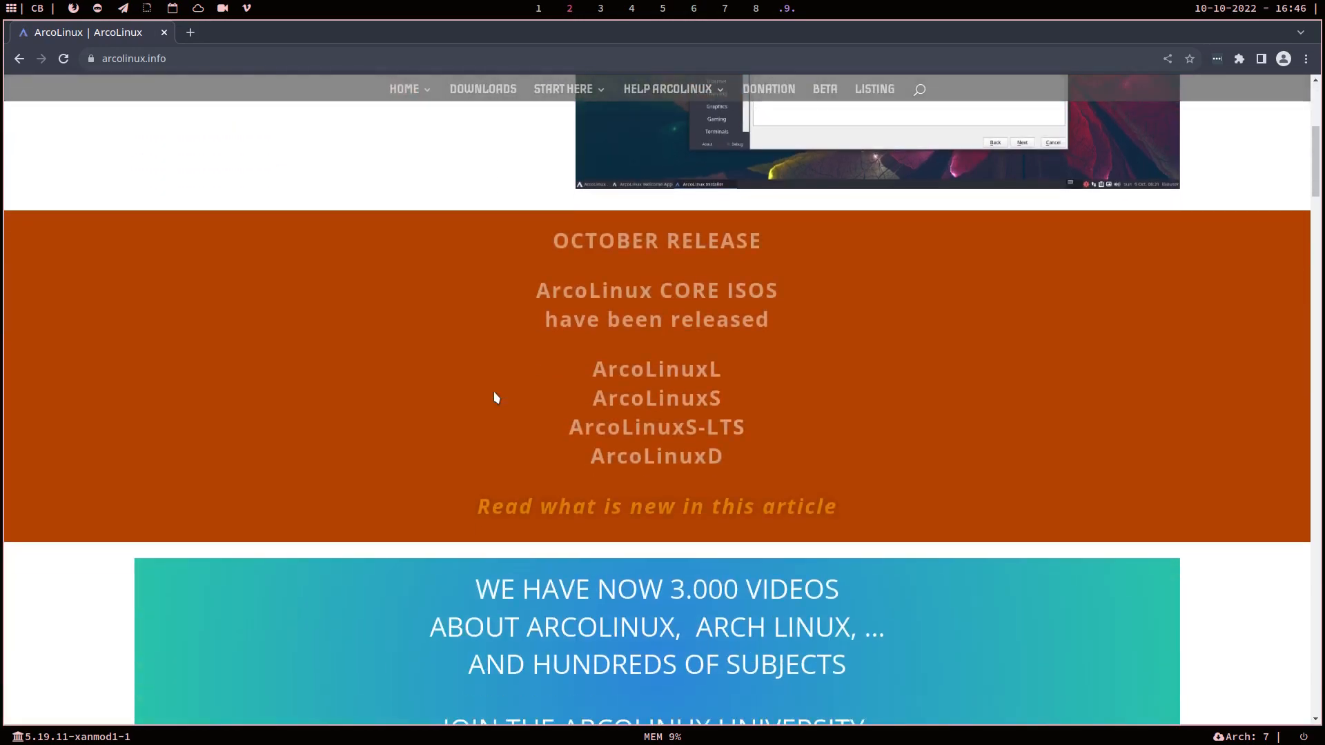
scroll(494, 397, "down", 15)
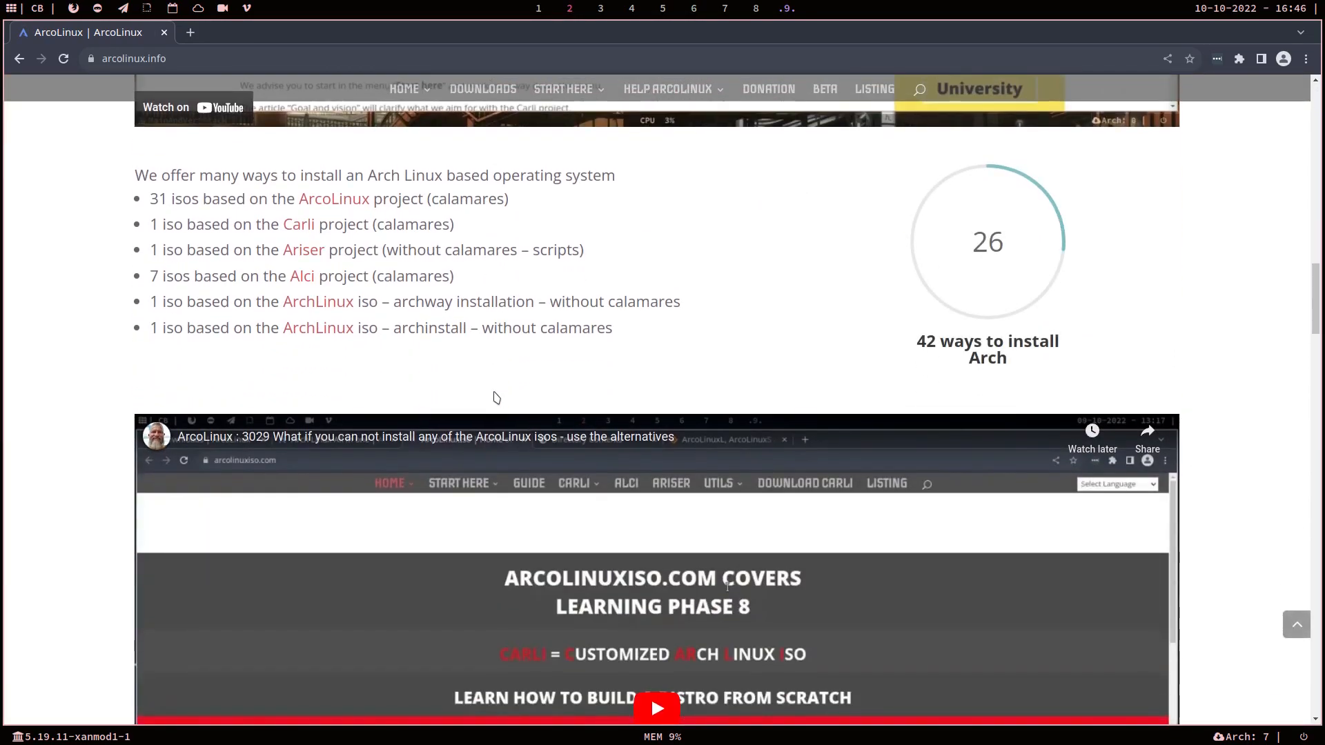
scroll(496, 396, "down", 12)
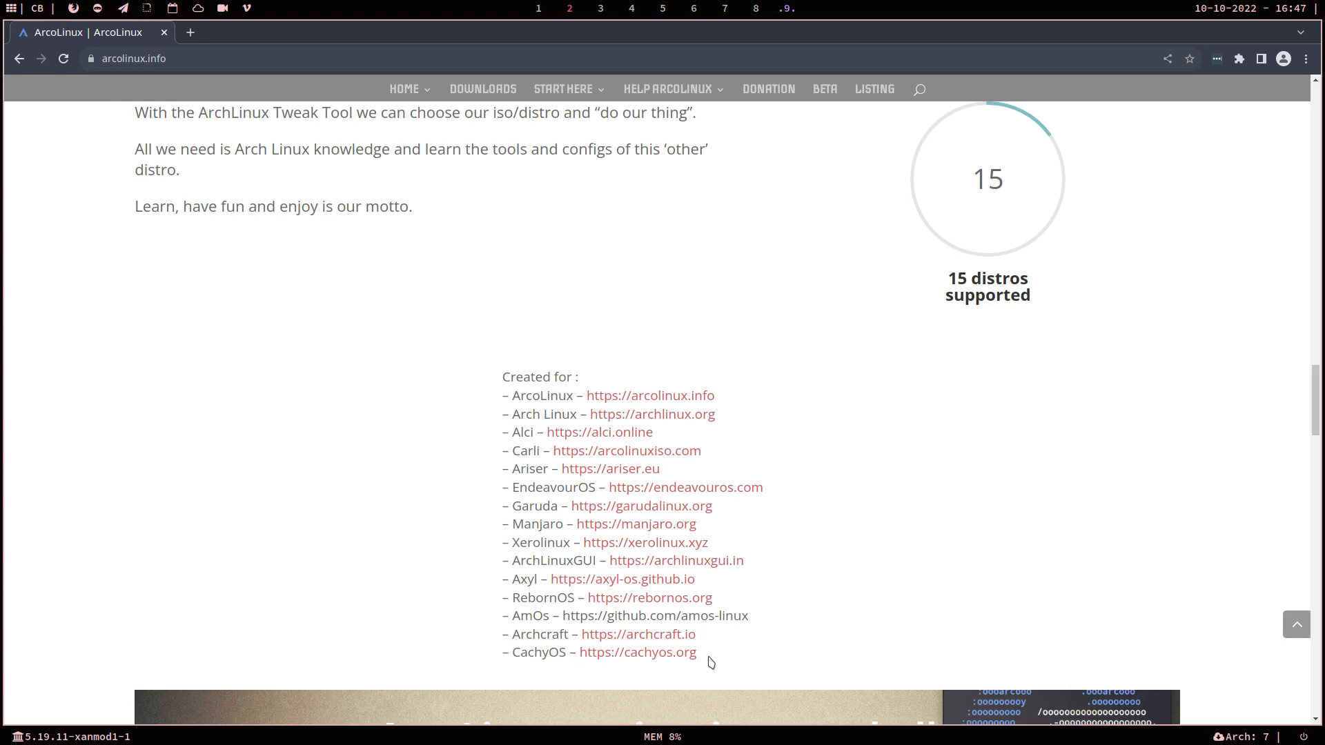
left_click_drag(698, 654, 483, 392)
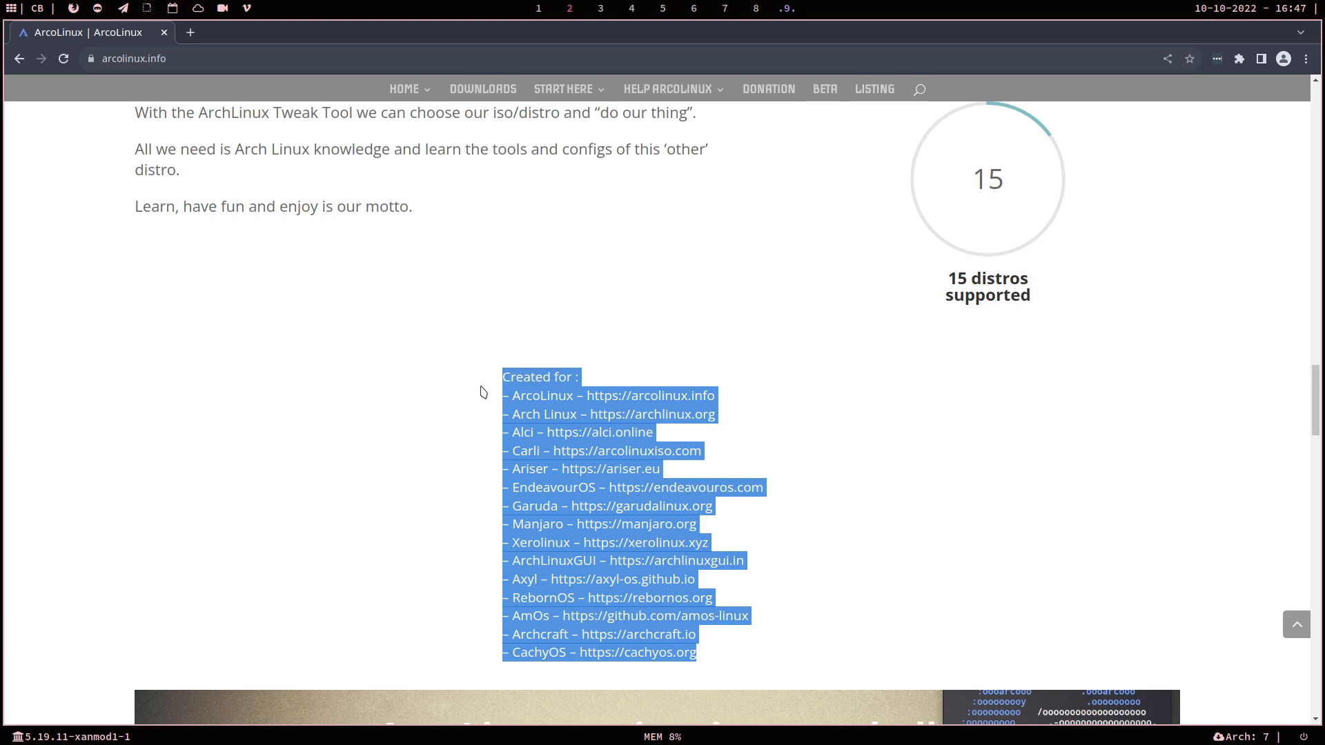
Step: Highlight the EndeavourOS name in the list of supported distros, and clear the text selection
left_click(550, 487)
left_click_drag(518, 487, 592, 487)
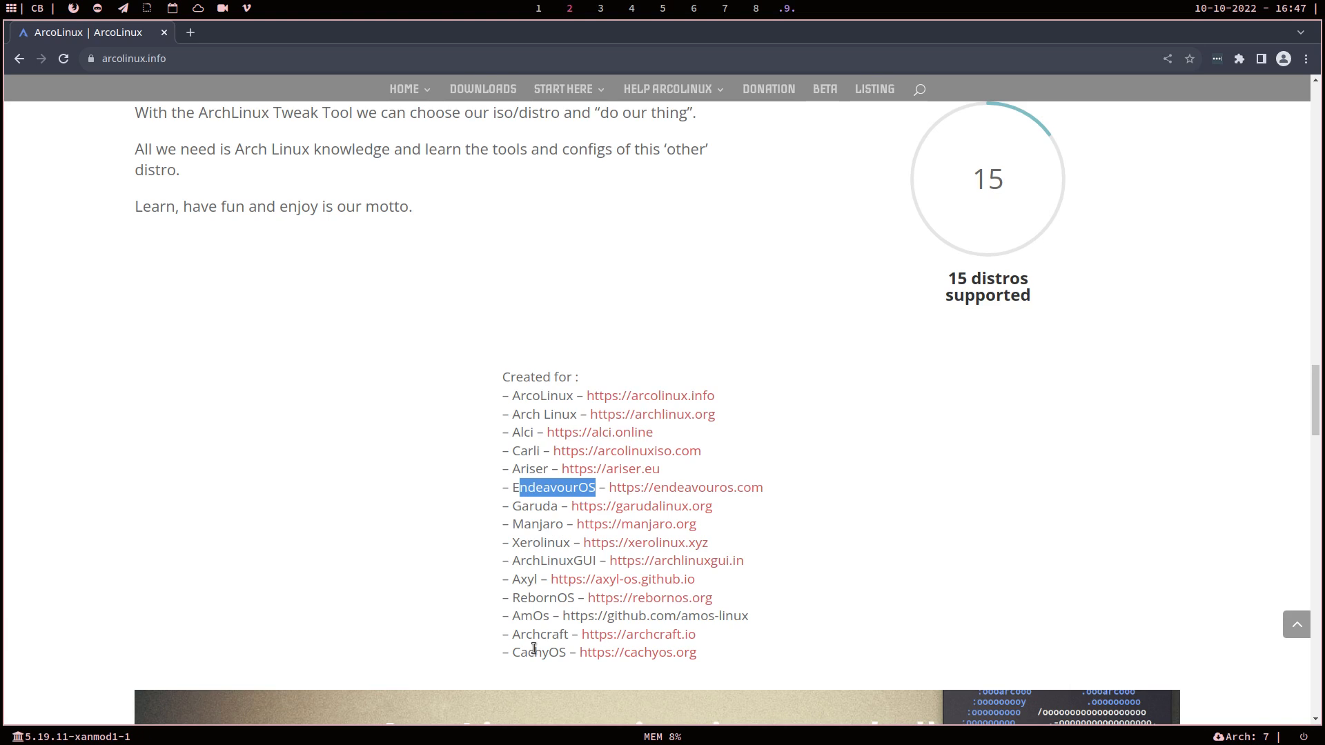
left_click(861, 536)
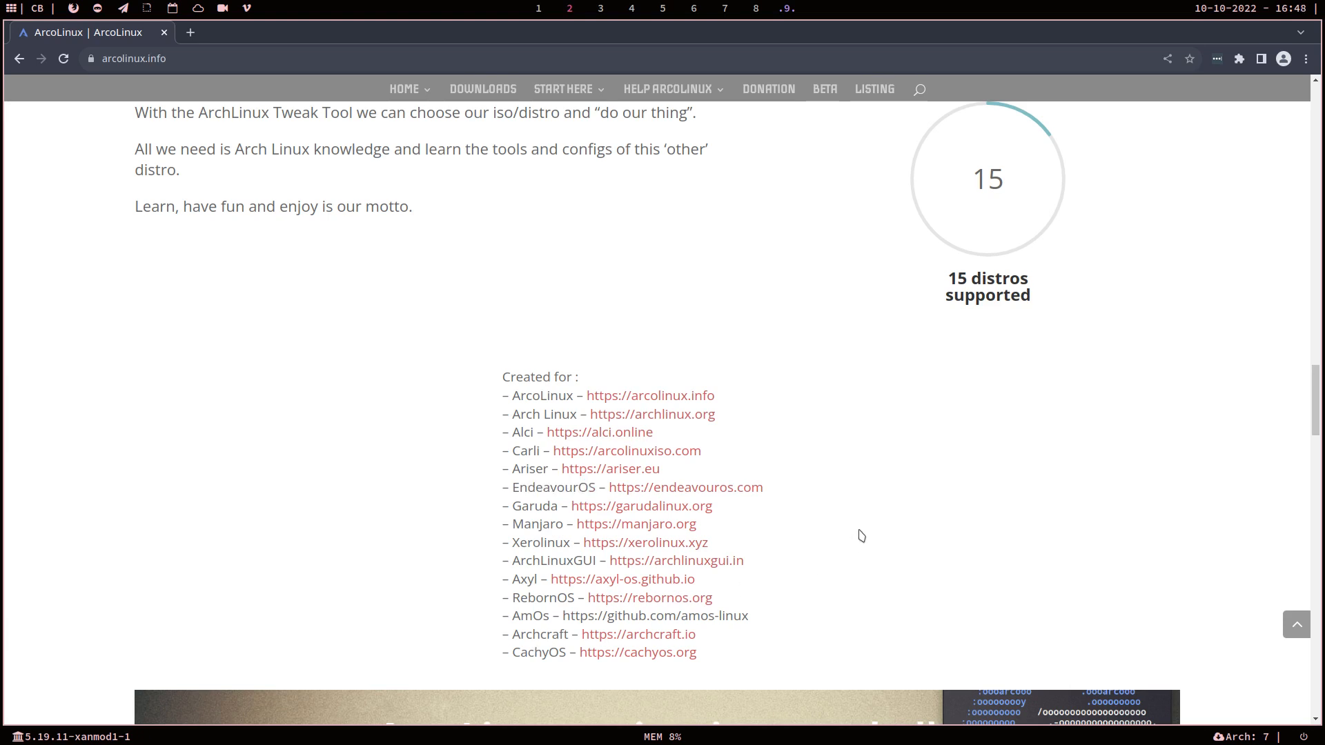